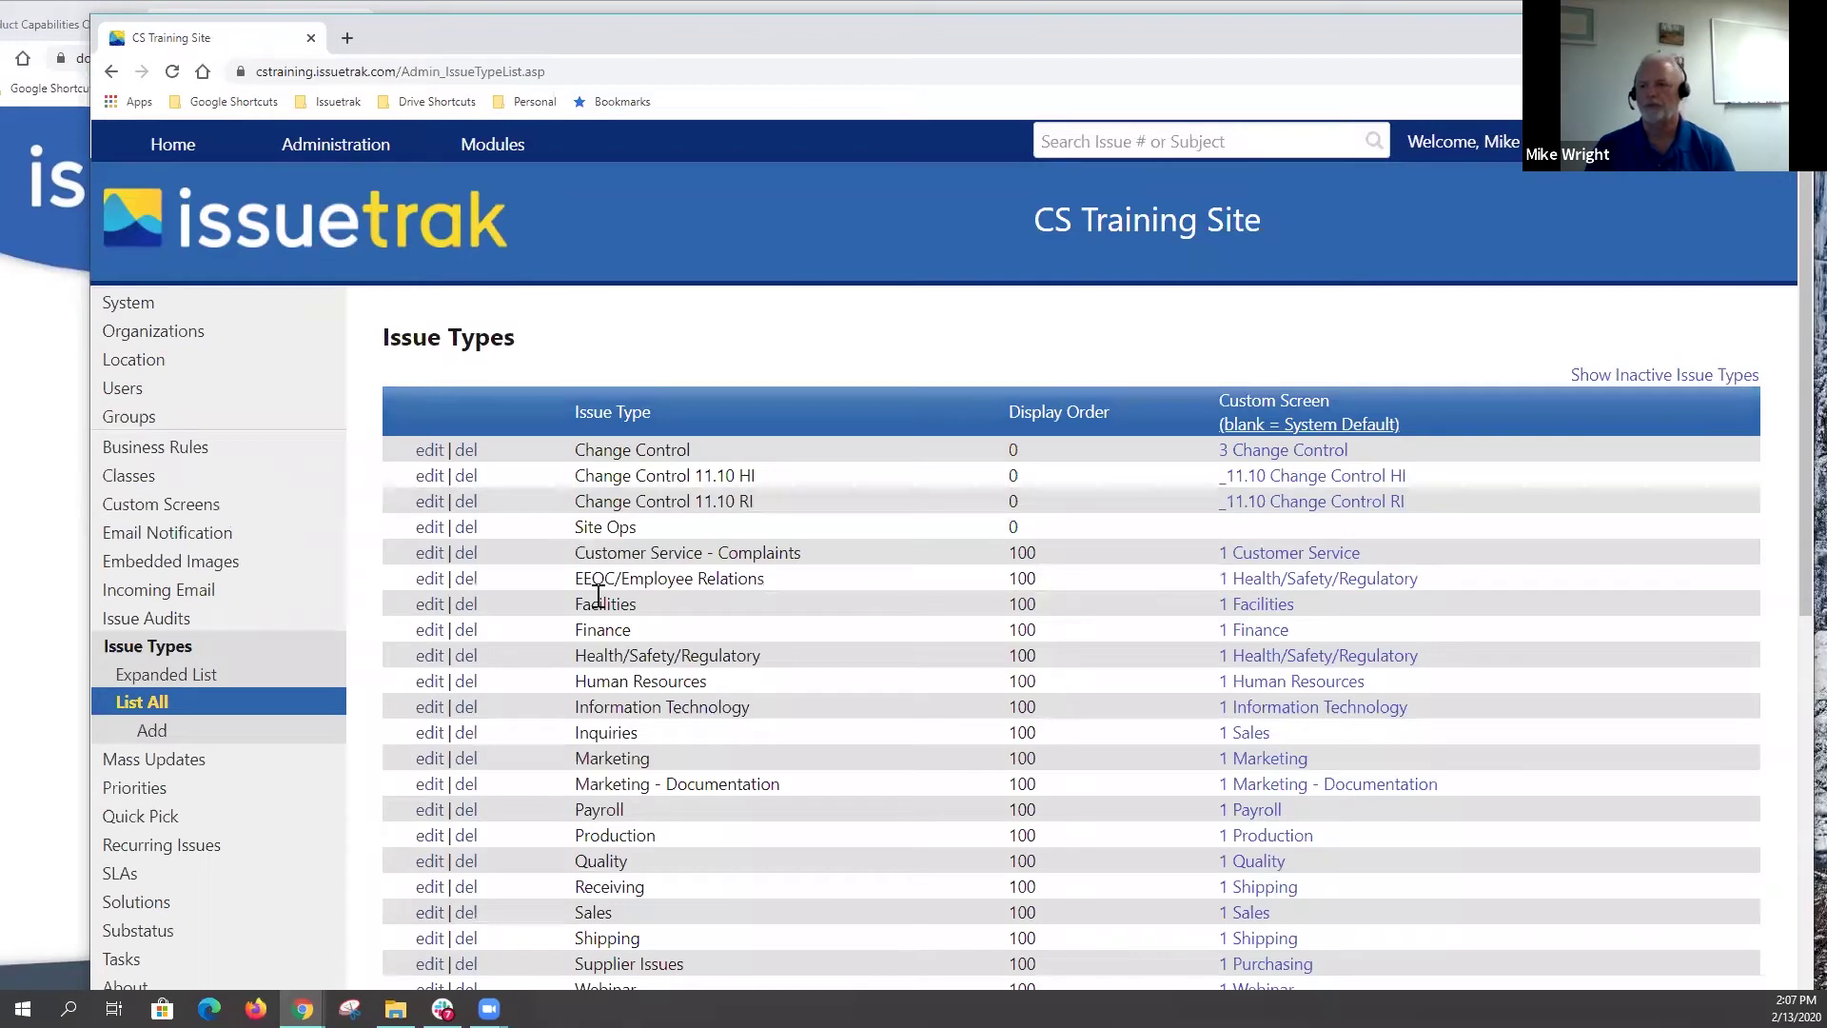
# Step: Open the Webinar issue type for editing and review its settings, including the assigned custom screen and subtypes
pyautogui.click(433, 635)
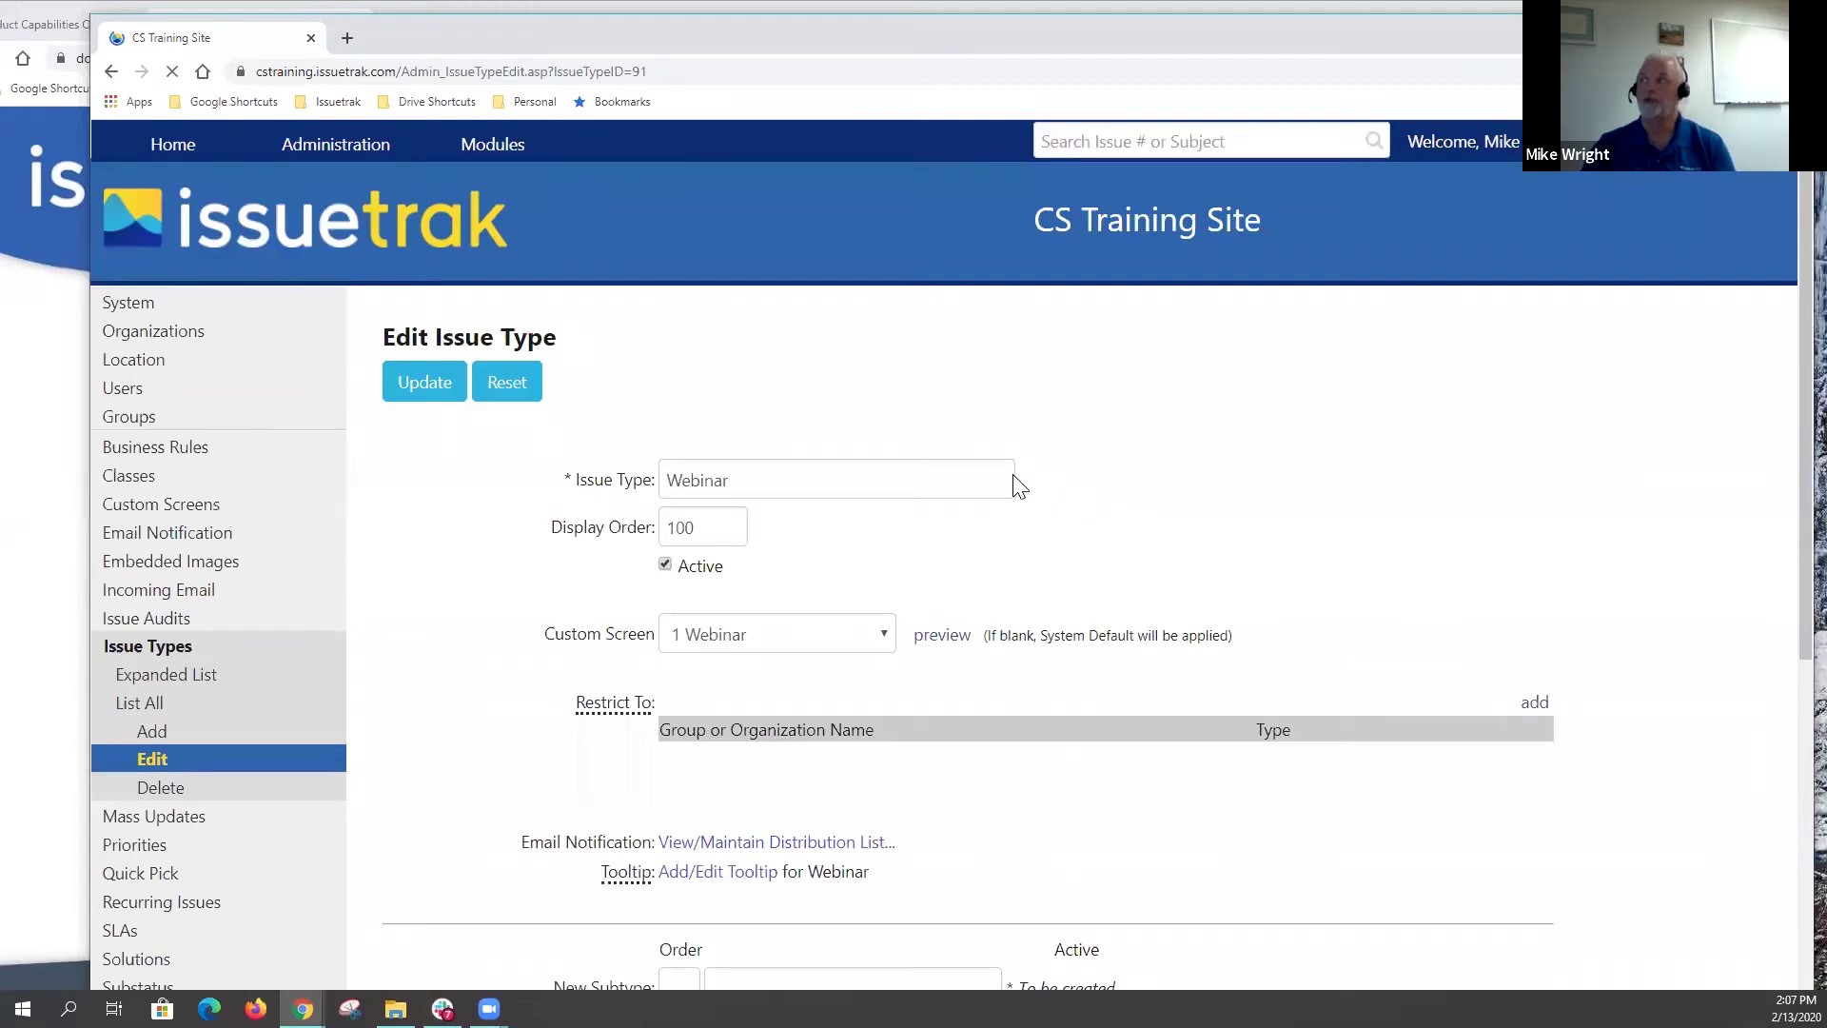
pyautogui.click(1015, 477)
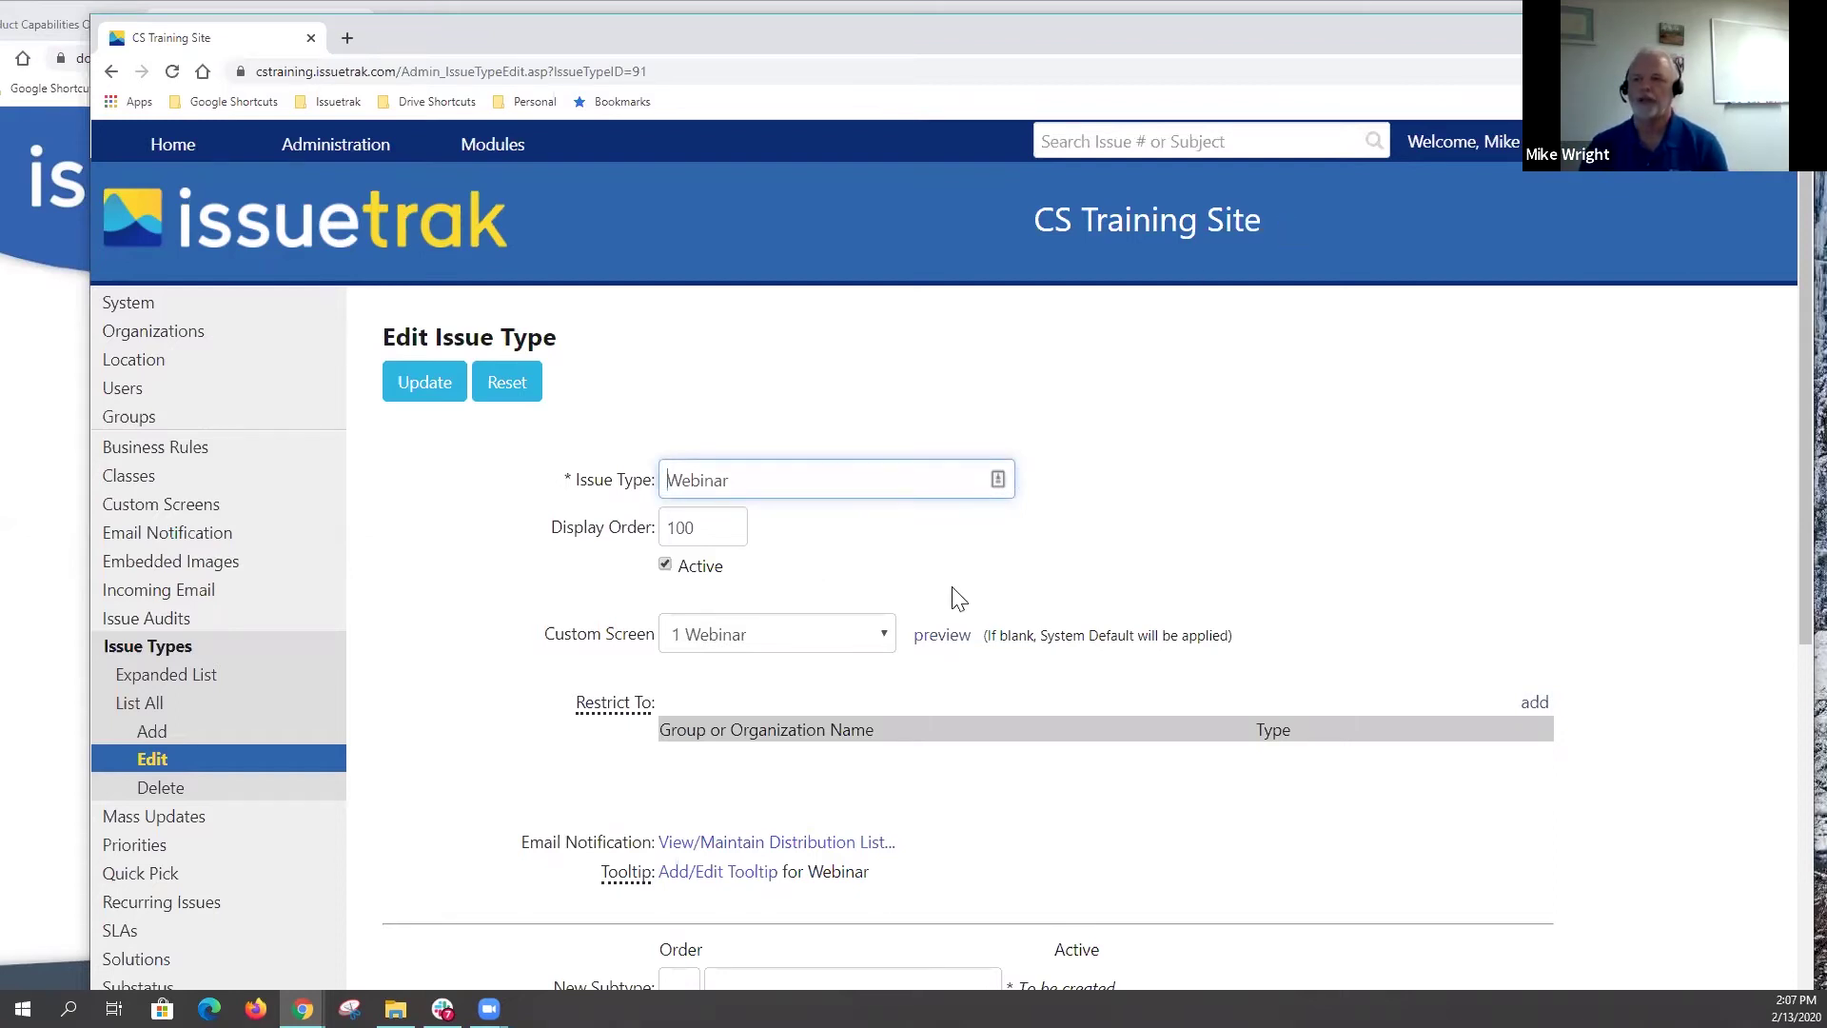
pyautogui.scroll(-1, 958, 599)
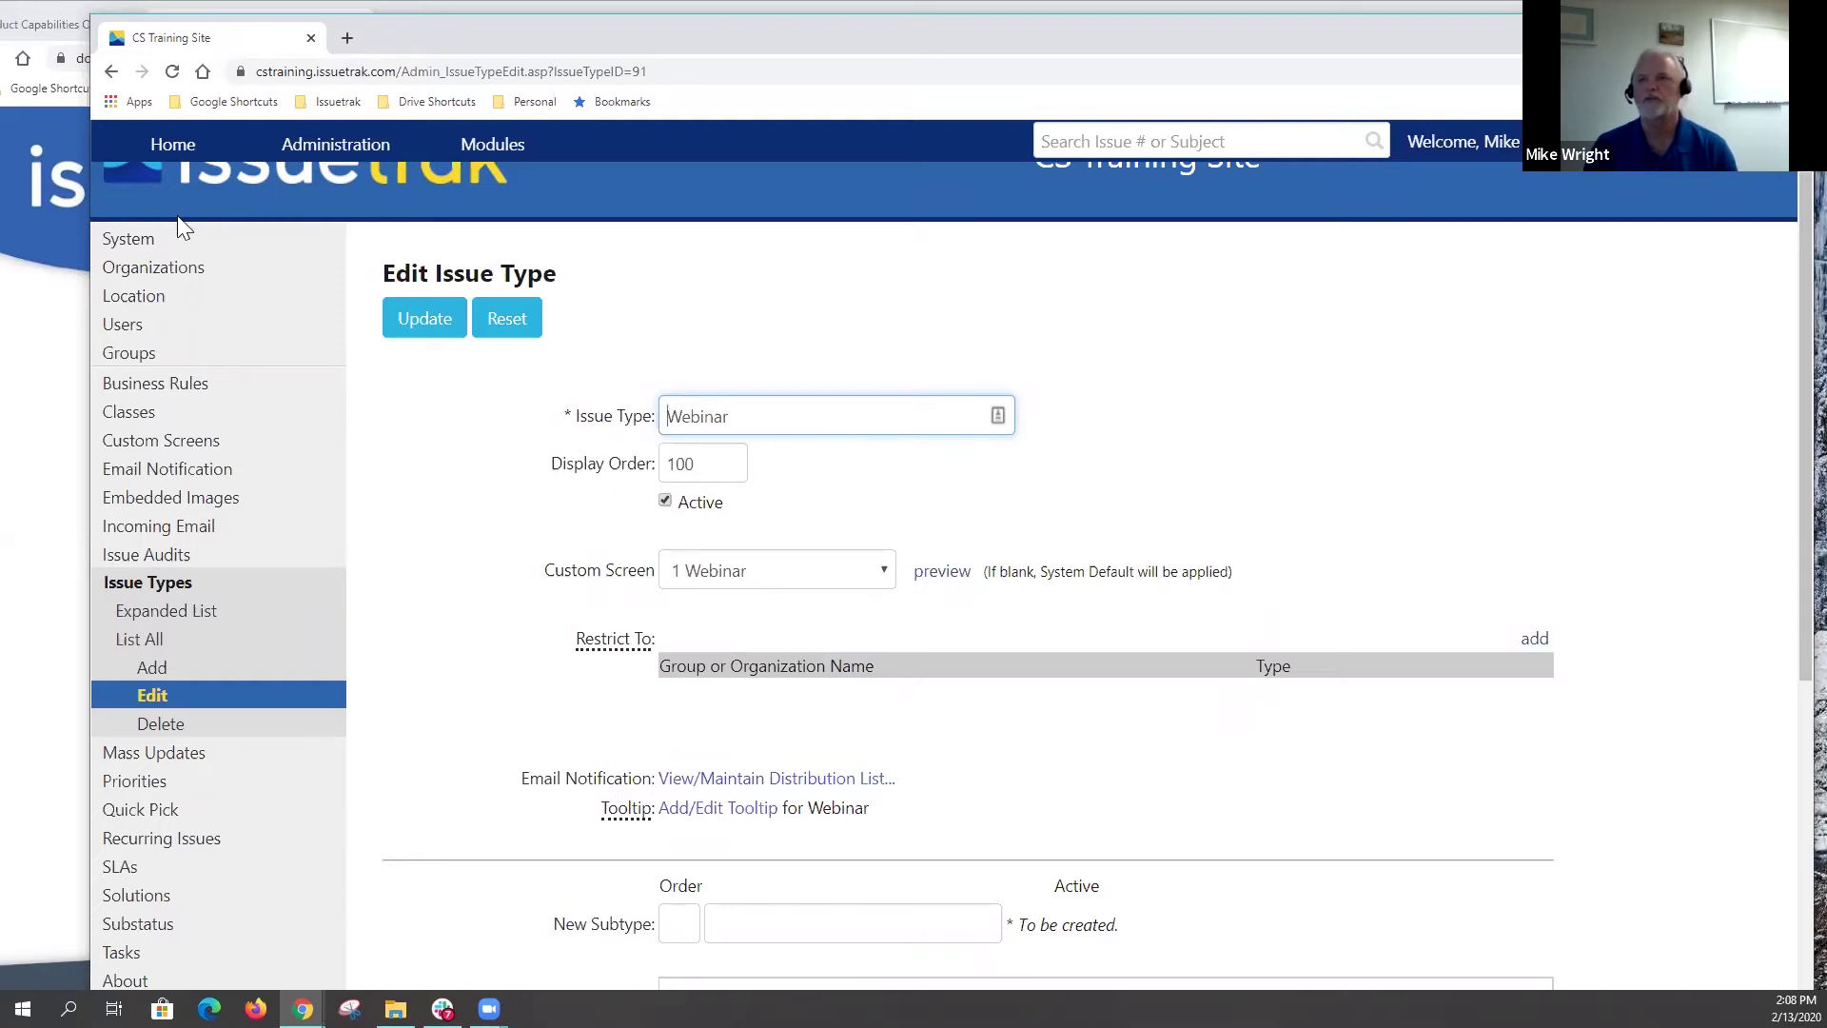
# Step: Open the list of user defined fields for issues in the system settings
pyautogui.click(117, 249)
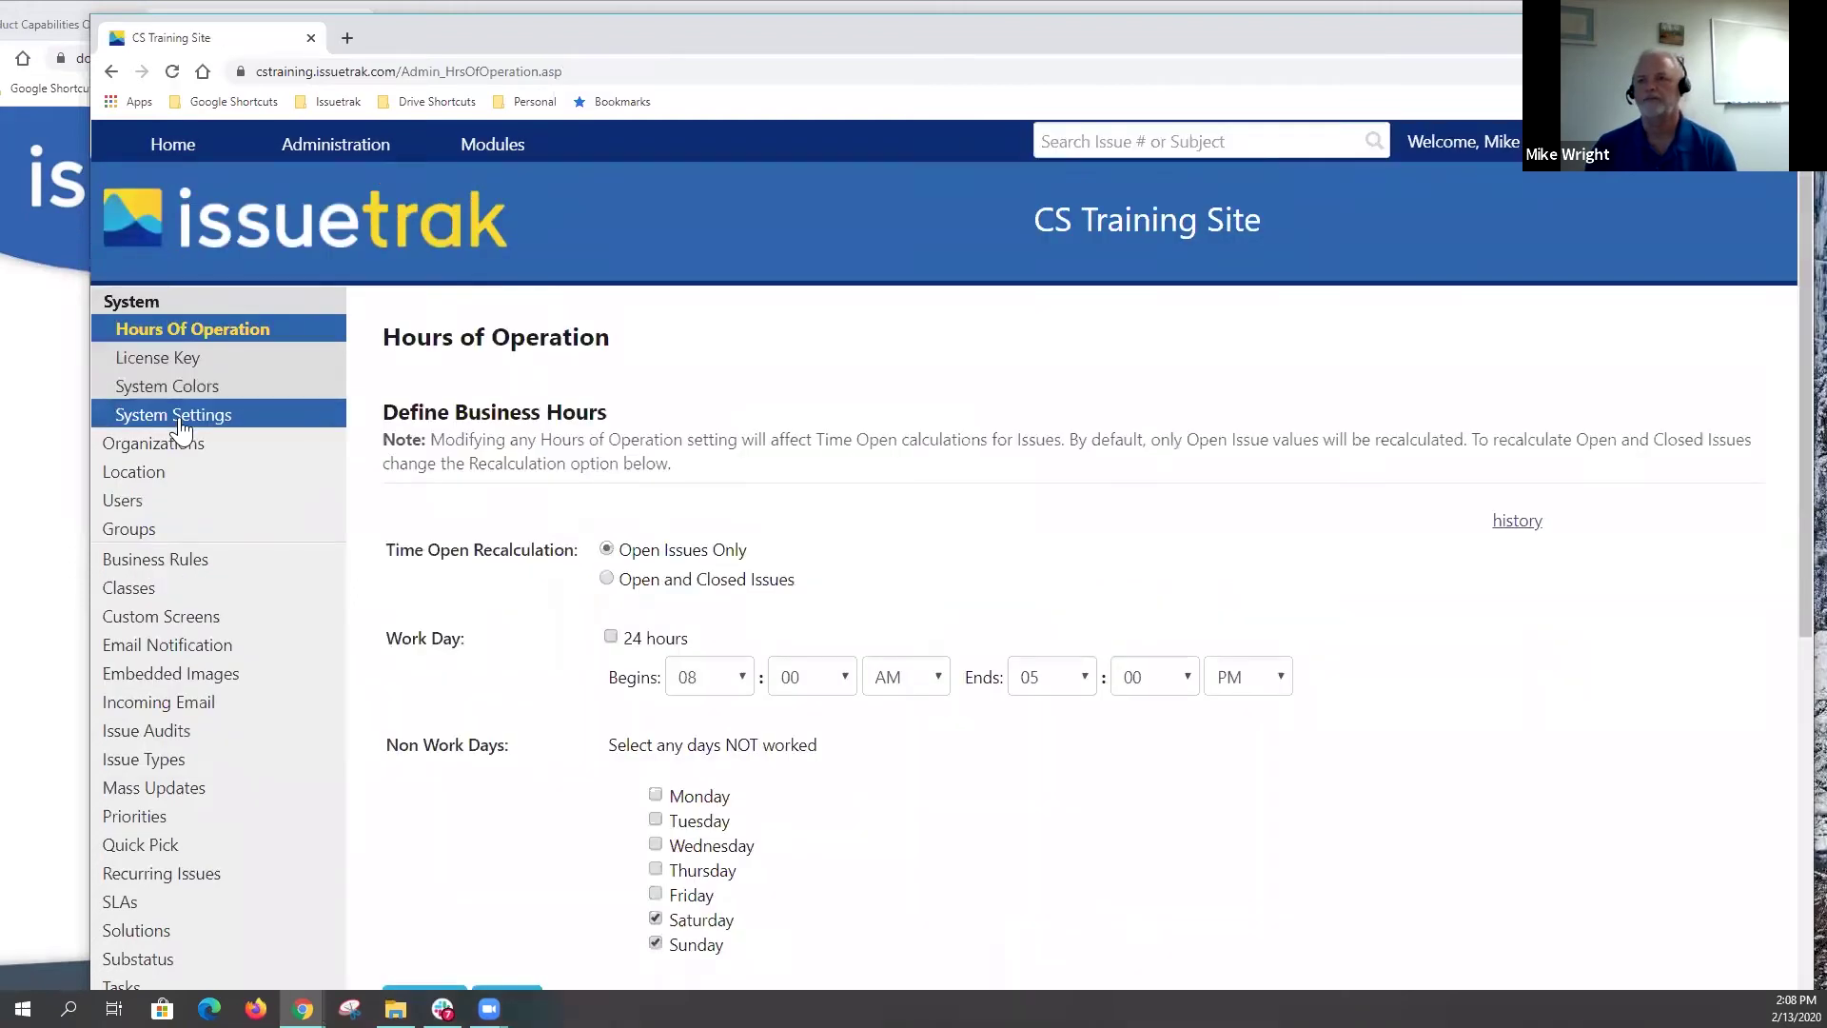
pyautogui.click(179, 419)
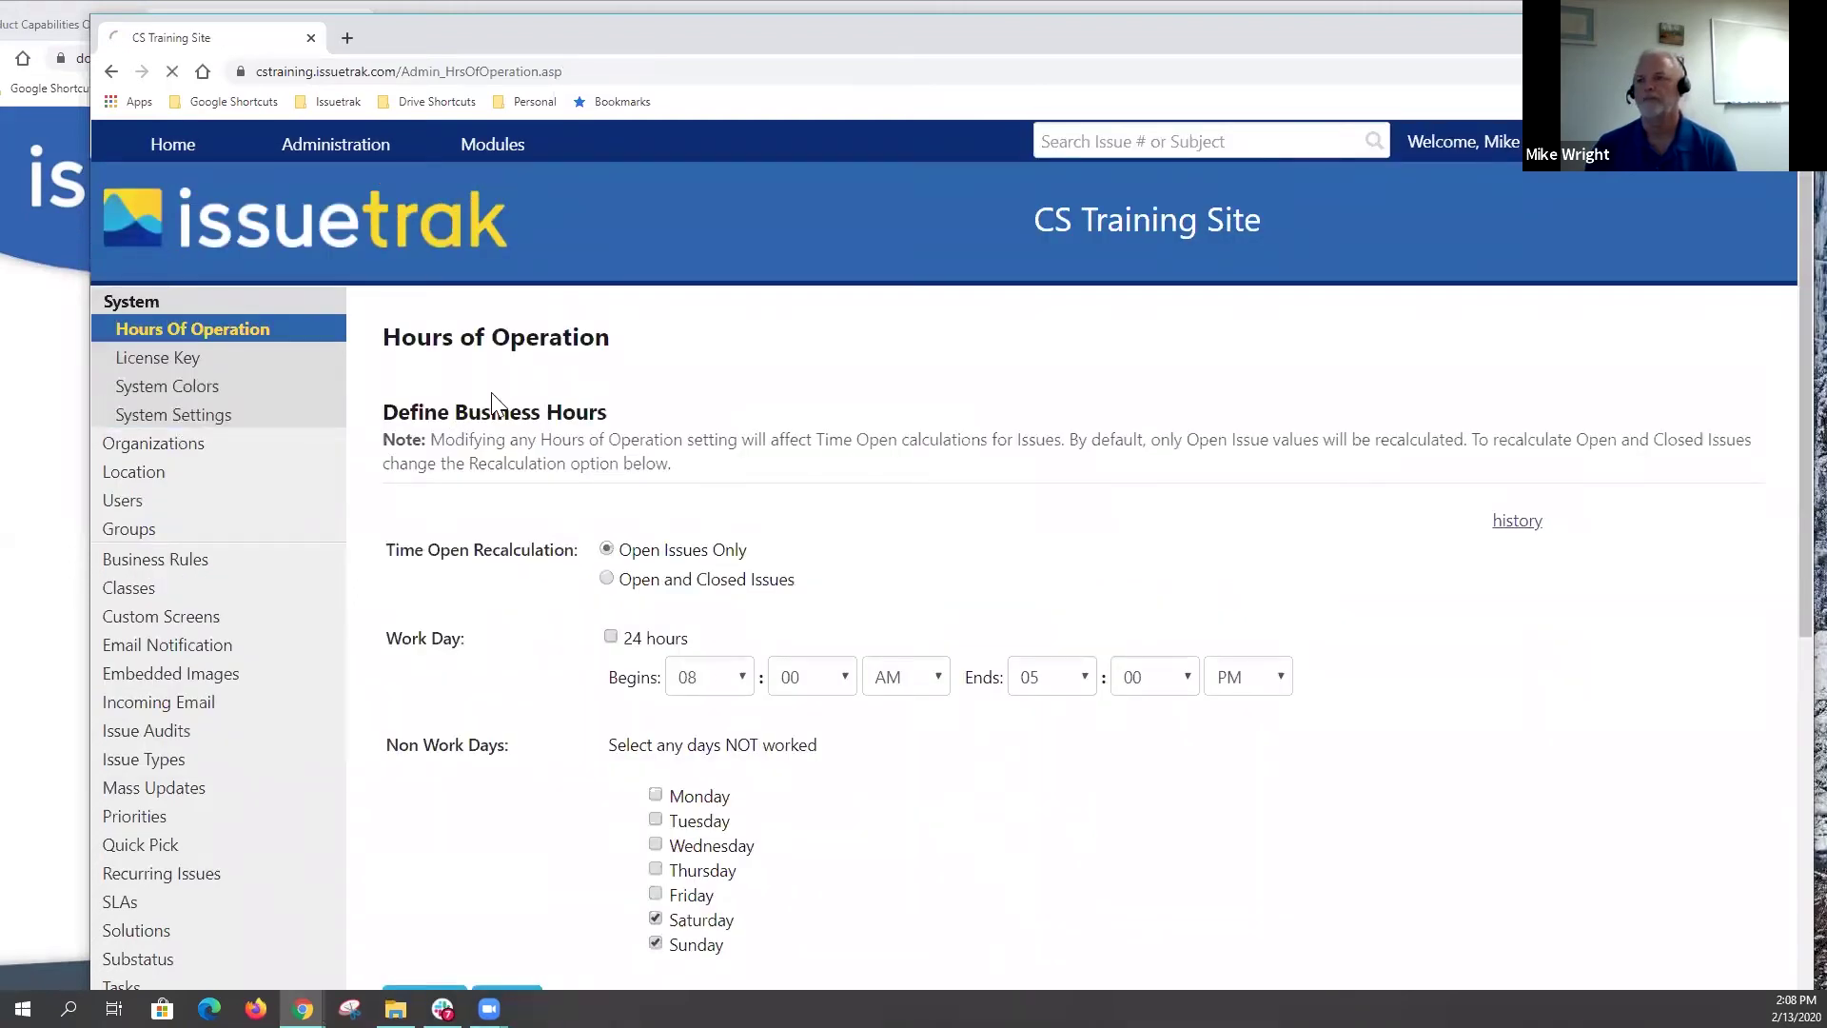
pyautogui.click(262, 419)
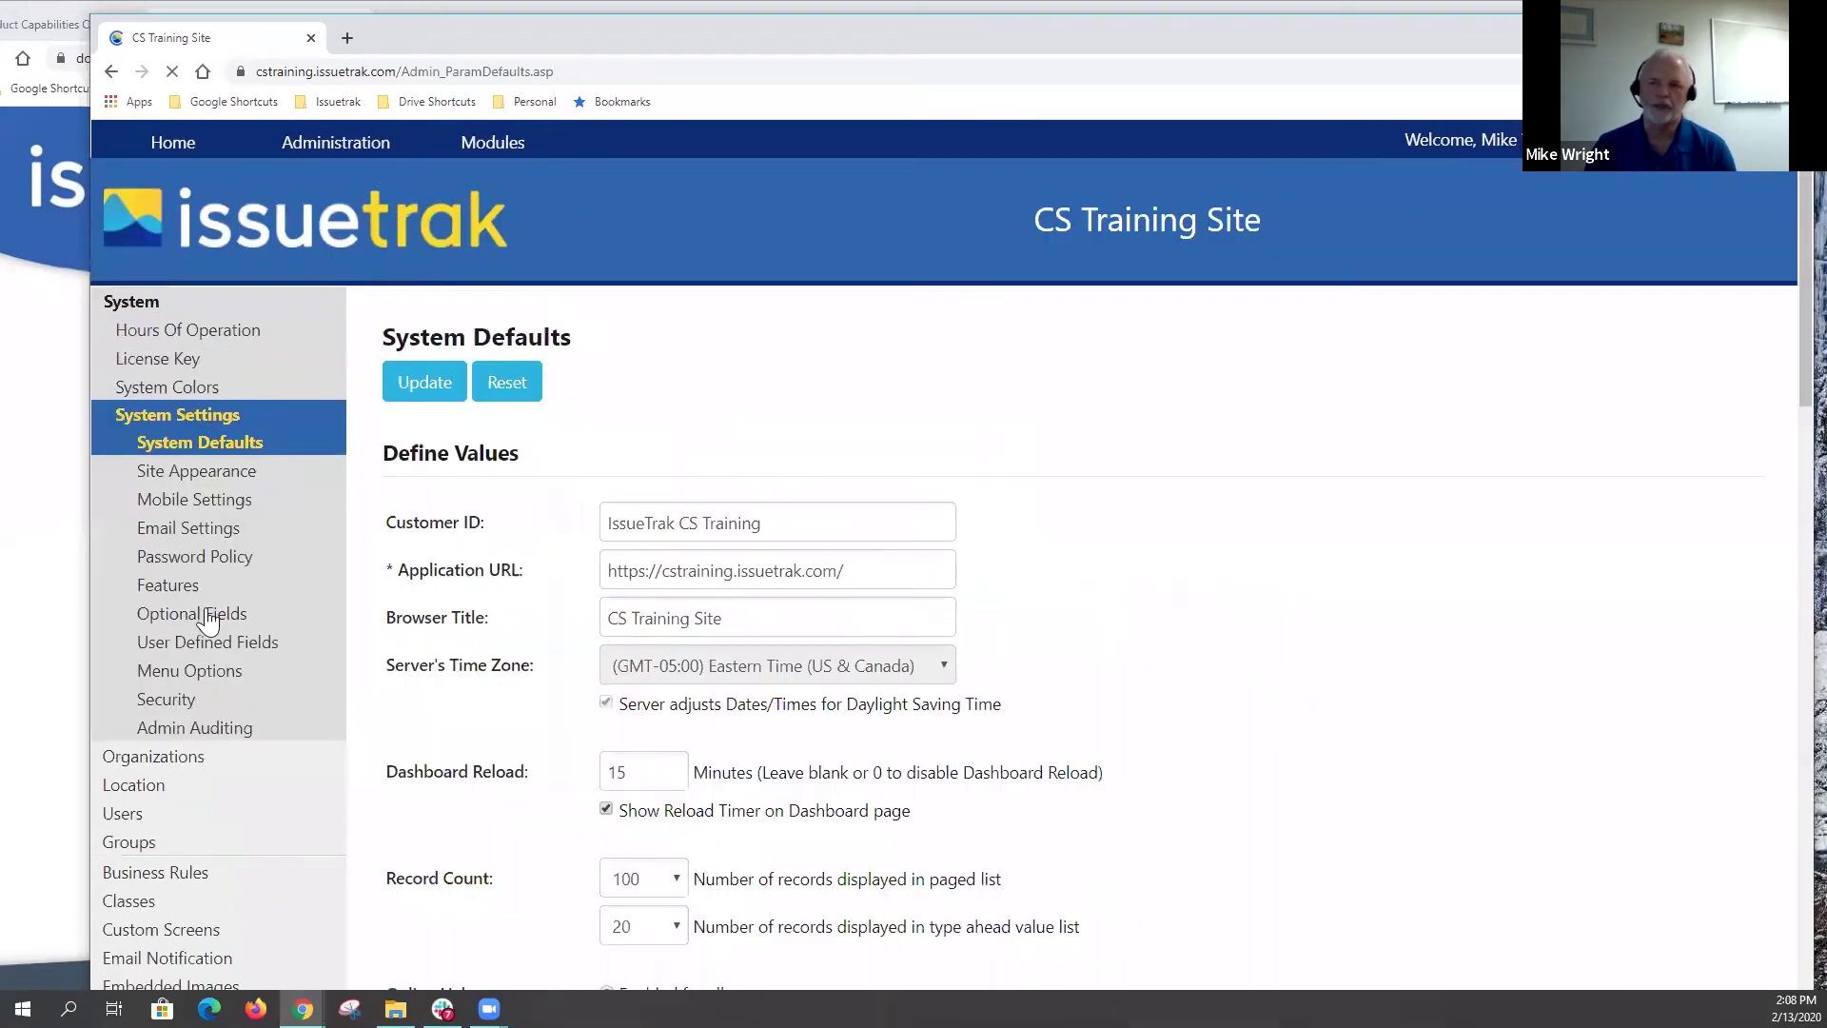
pyautogui.click(222, 652)
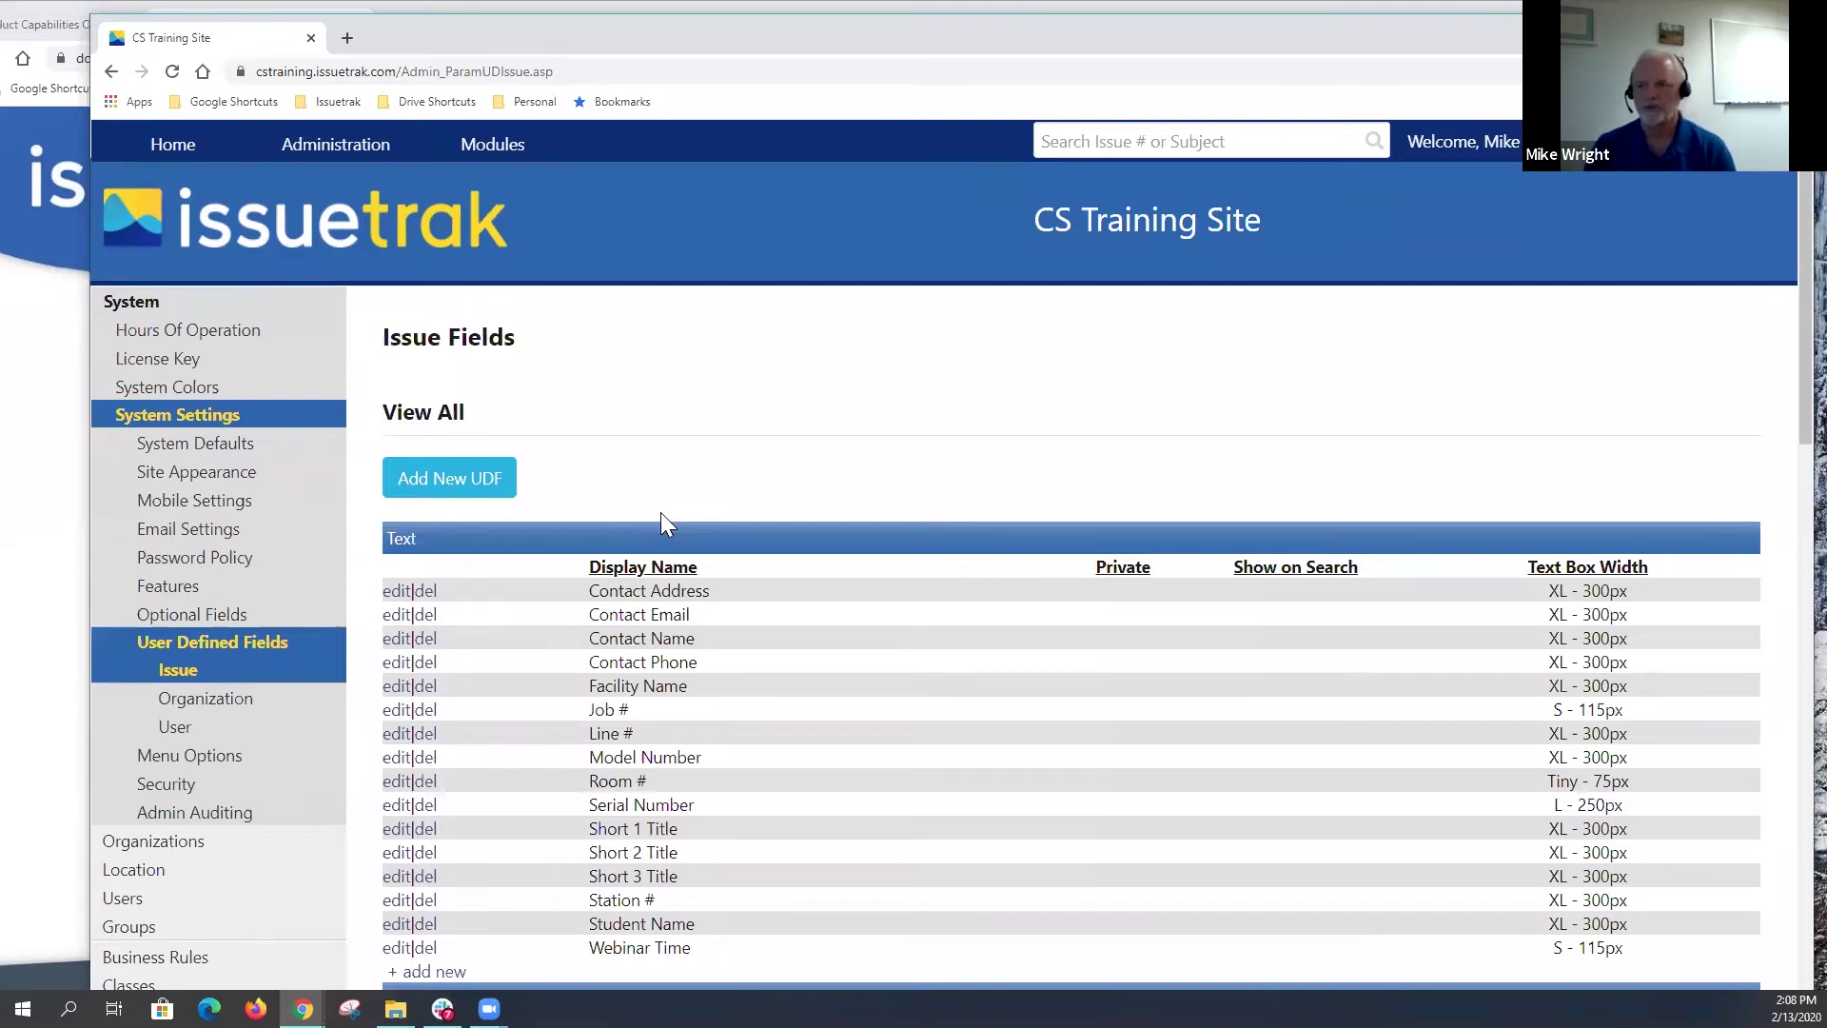
# Step: Start a new user defined issue field and review the available UDF types, keeping Text
pyautogui.click(470, 487)
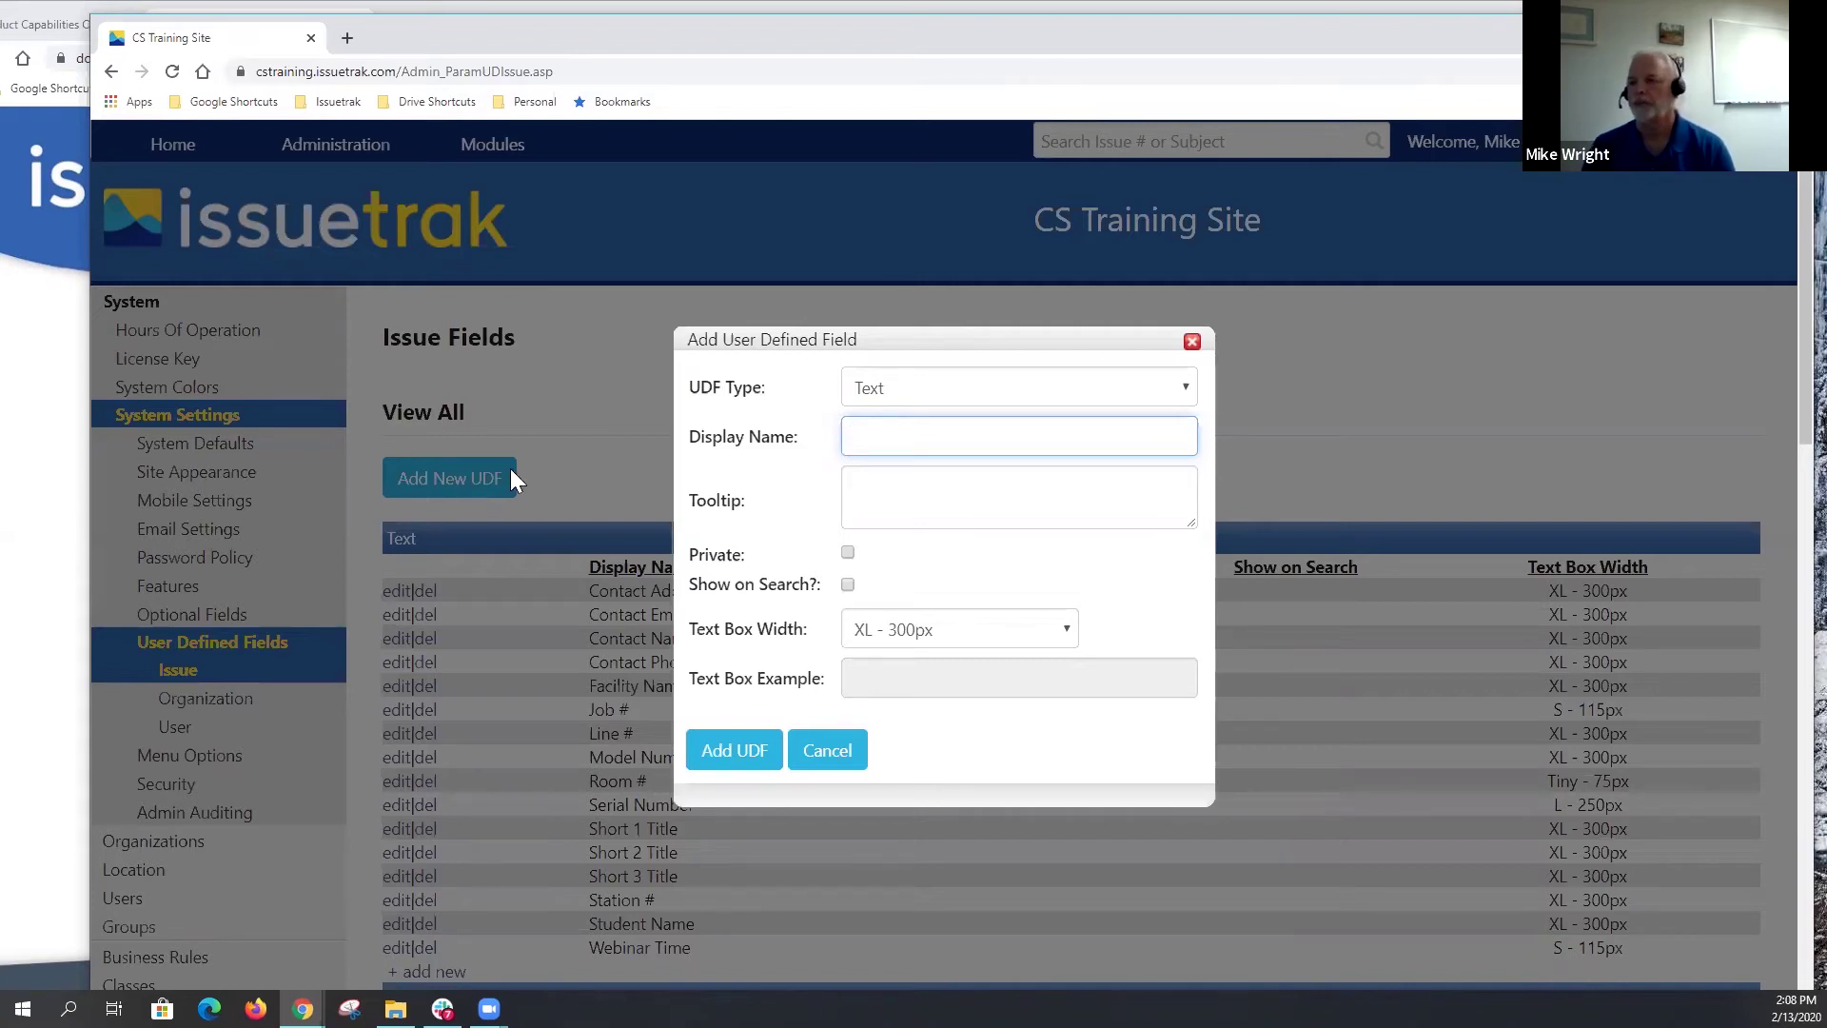
pyautogui.click(1177, 393)
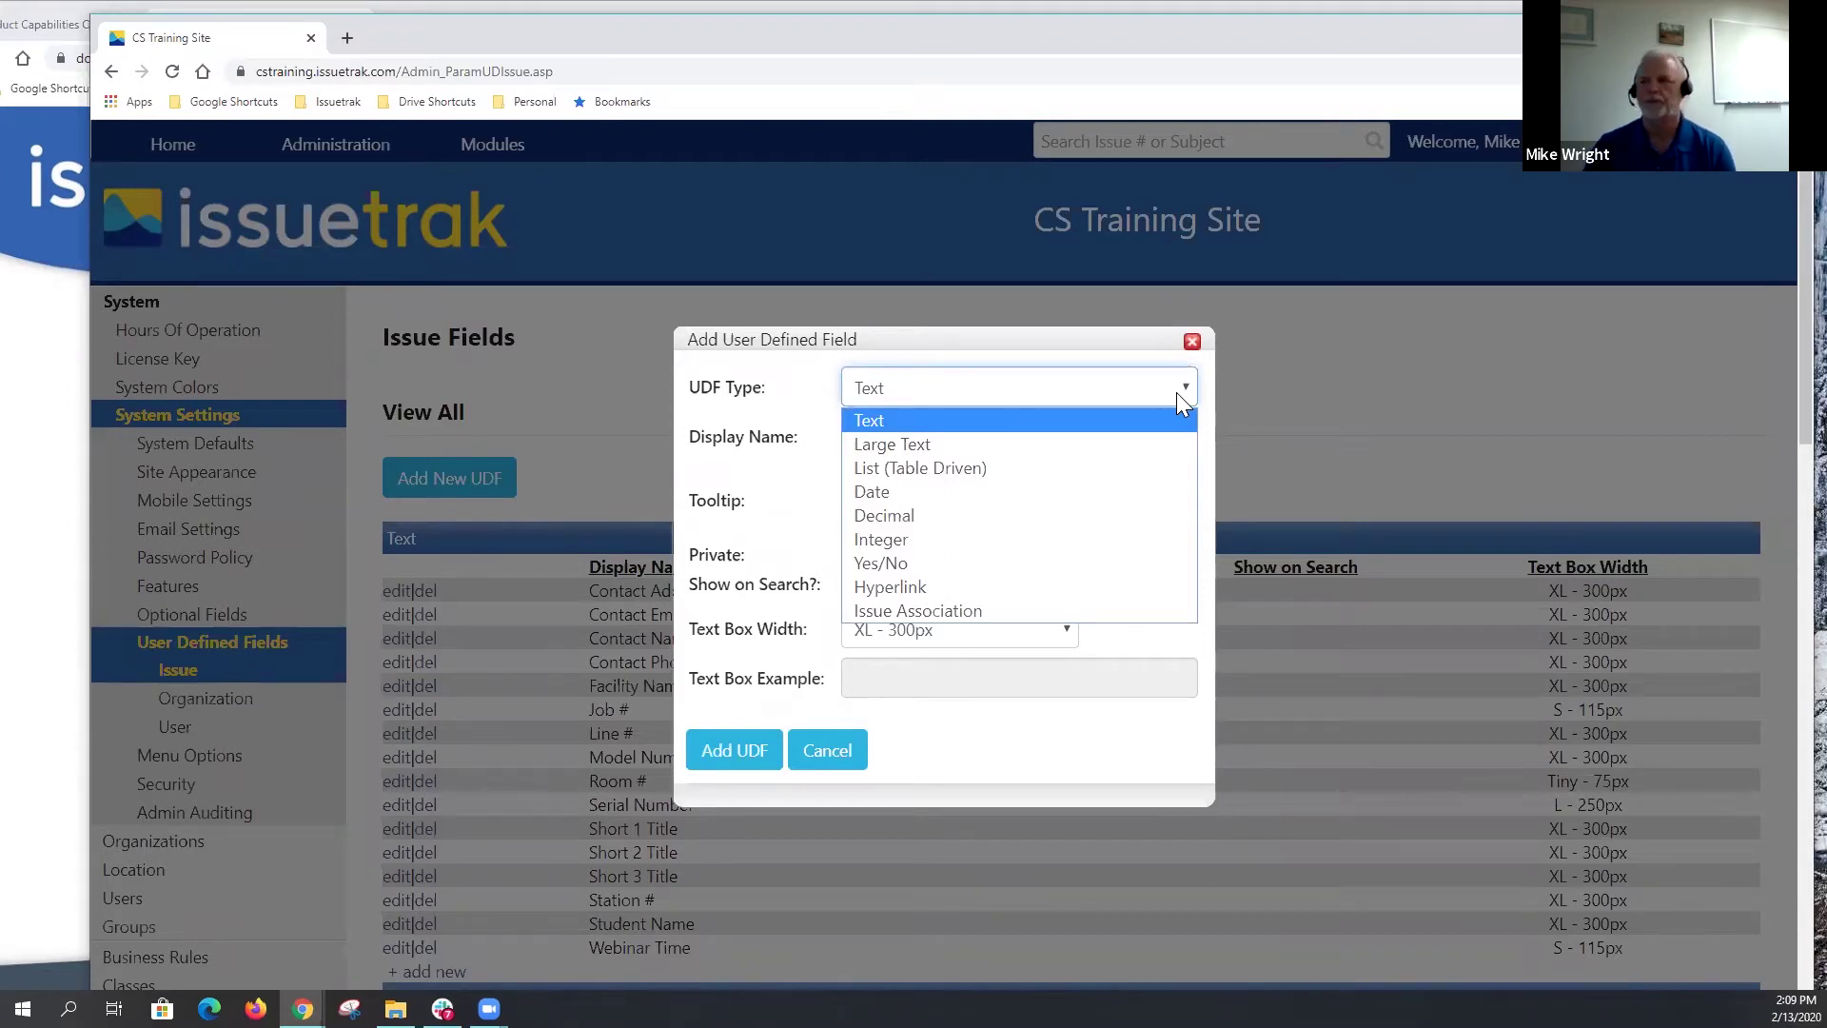
pyautogui.click(758, 466)
pyautogui.click(887, 509)
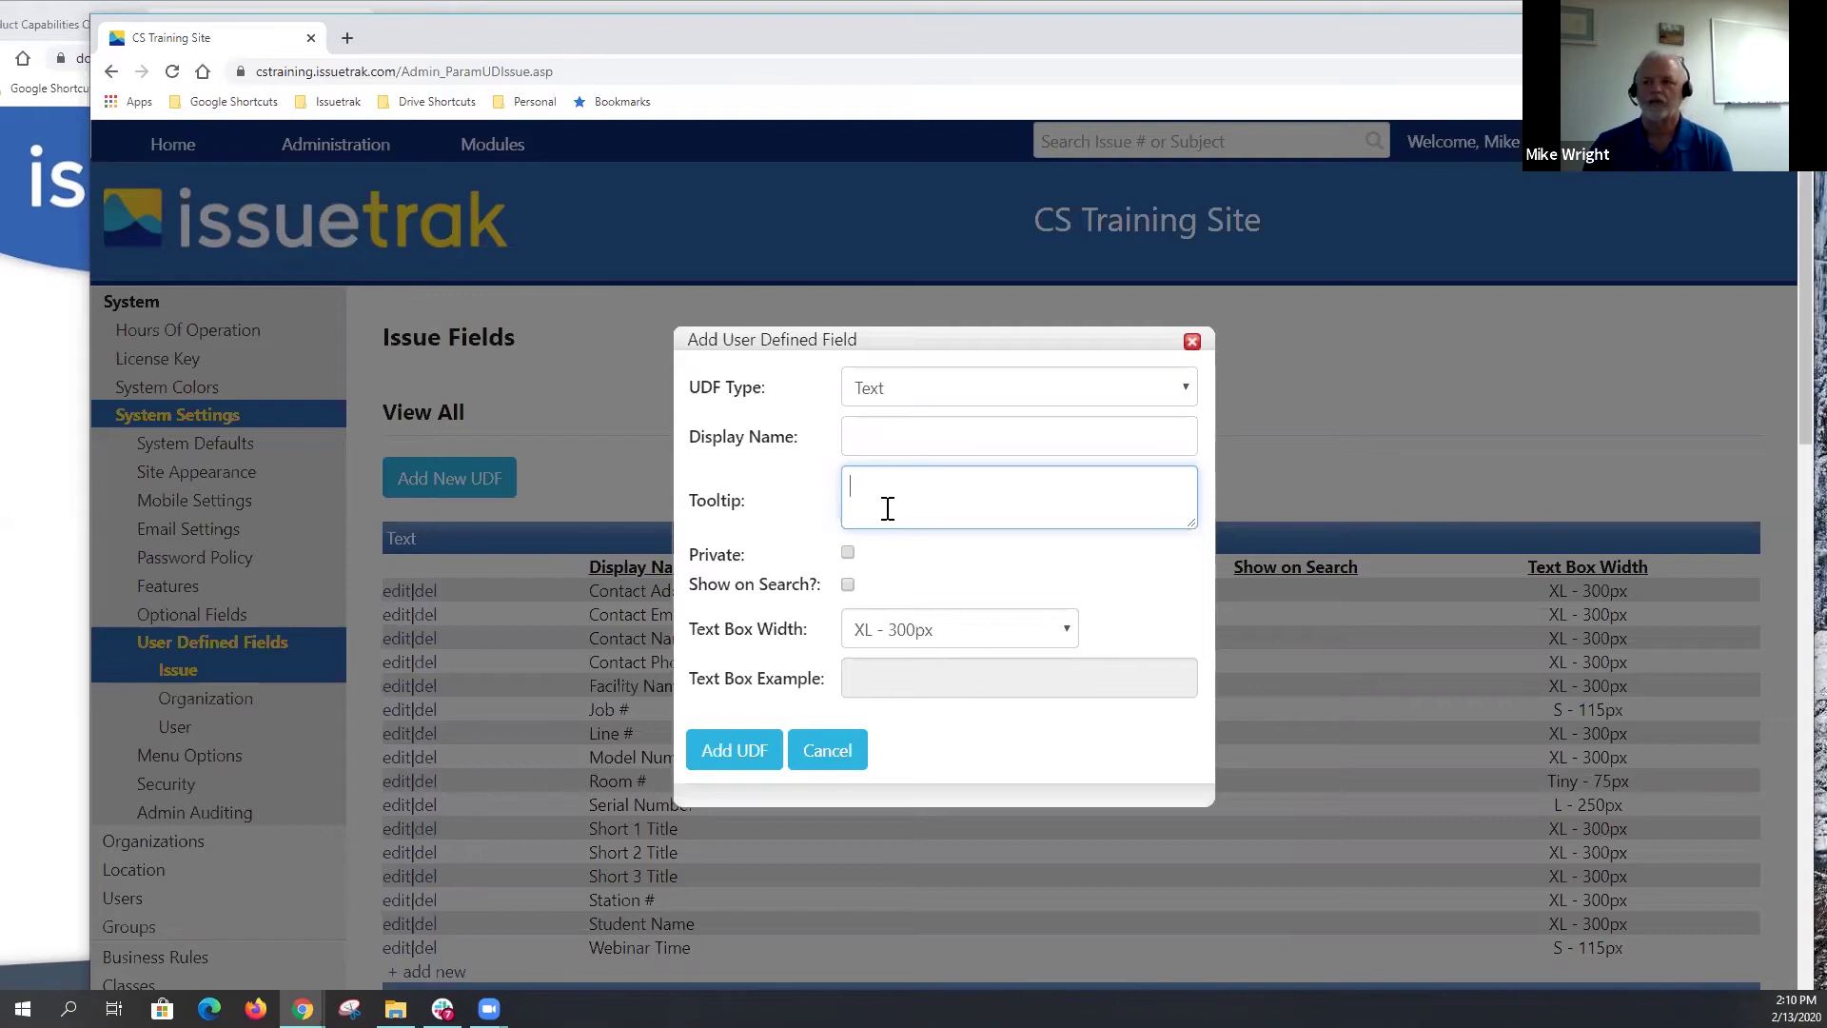
# Step: Try the text box widths 5XL - 700px and Tiny - 75px for the new field, and discard the field
pyautogui.click(1069, 632)
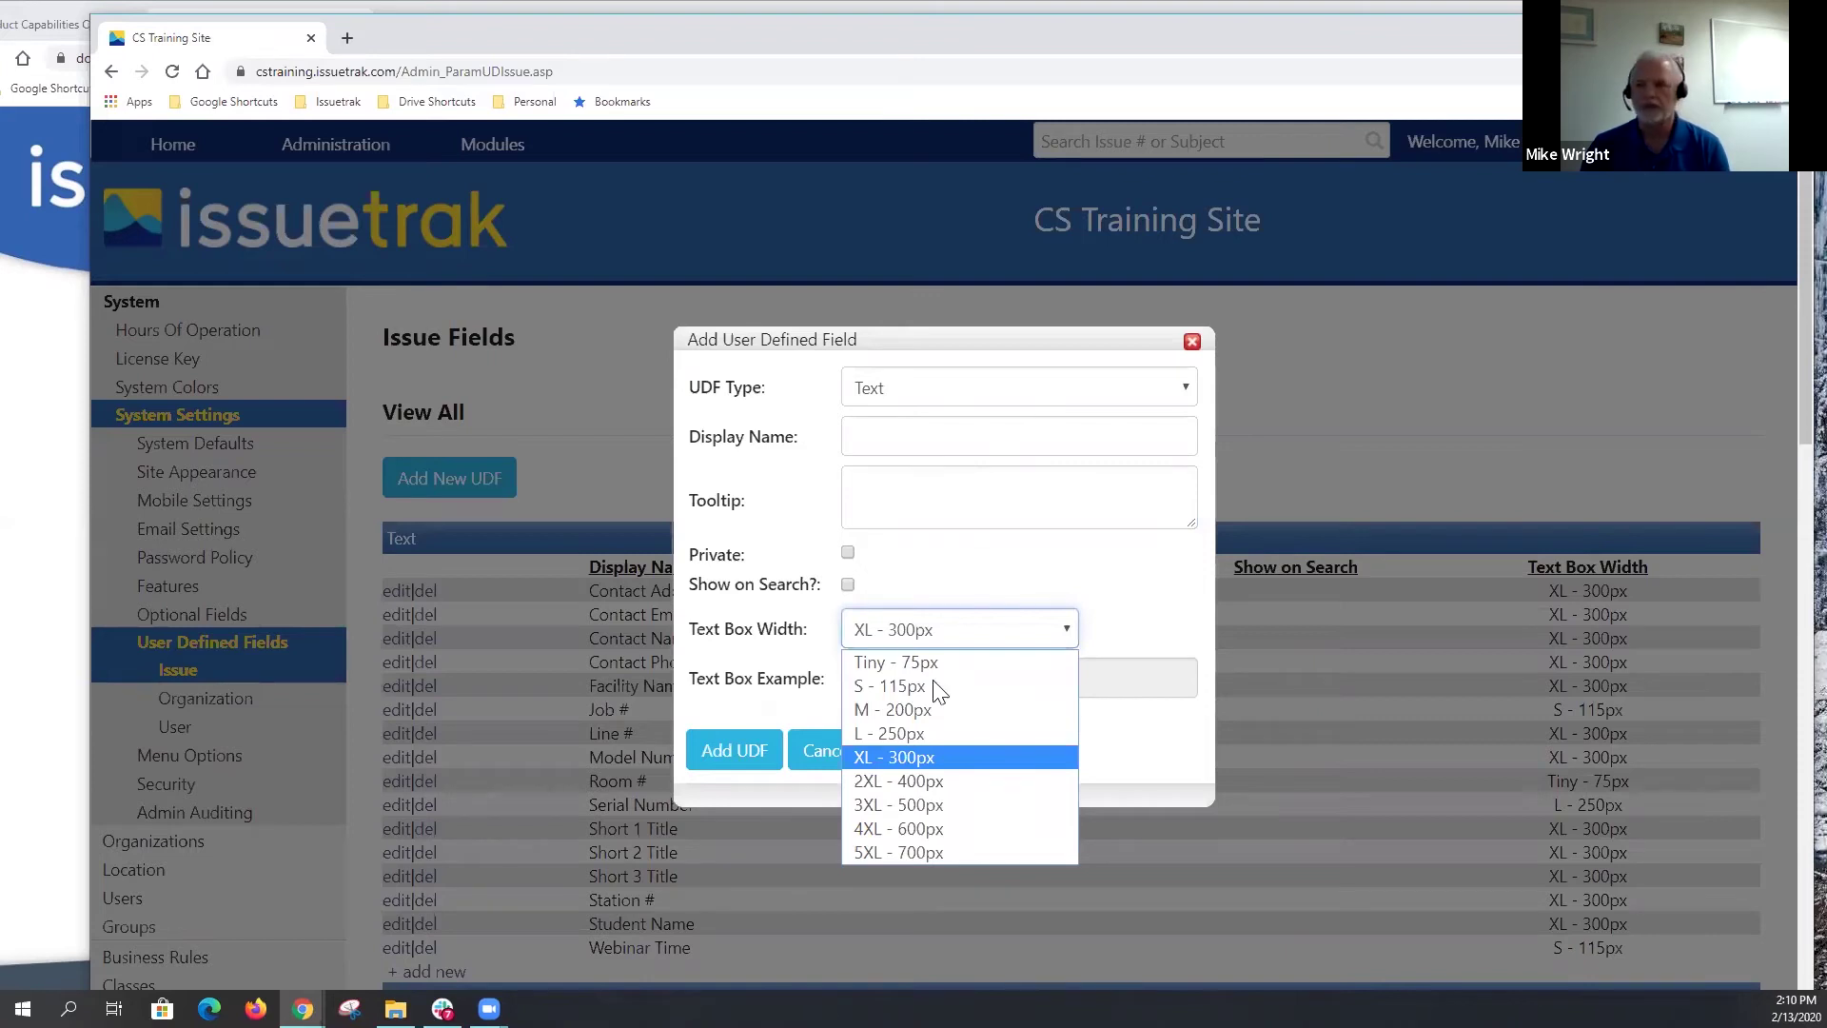
pyautogui.click(920, 854)
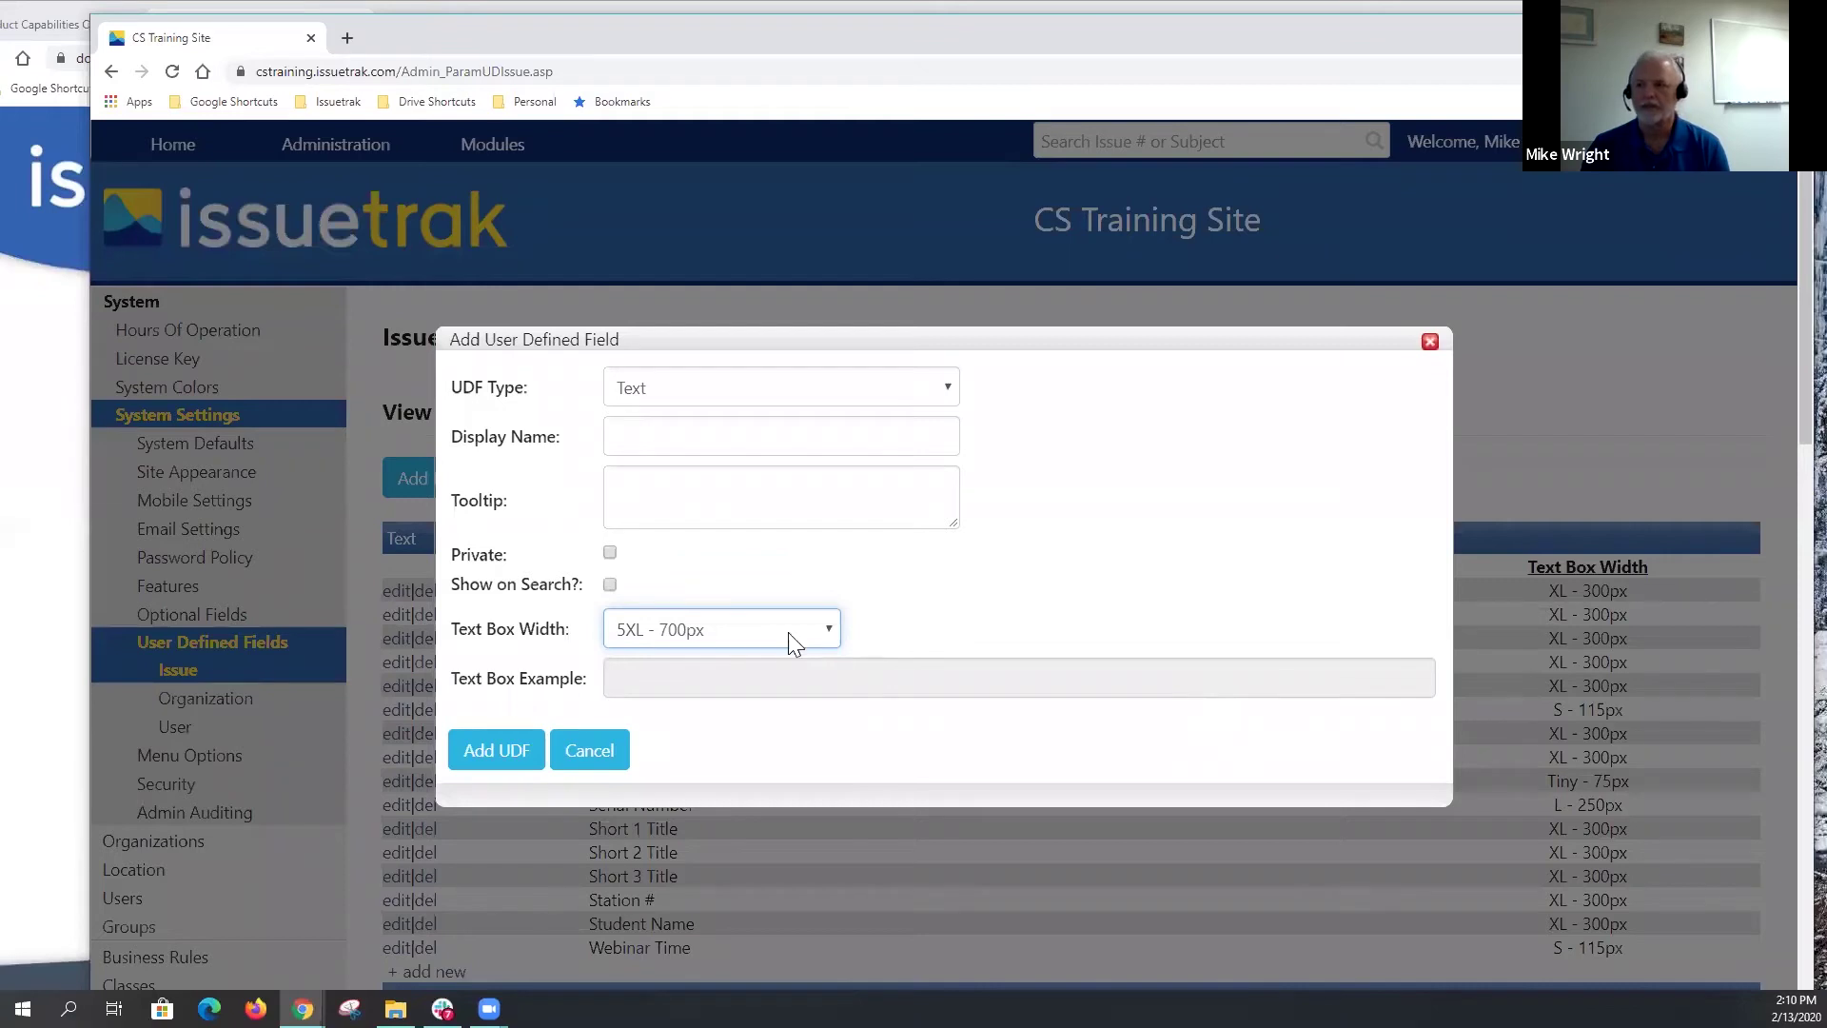
pyautogui.click(828, 630)
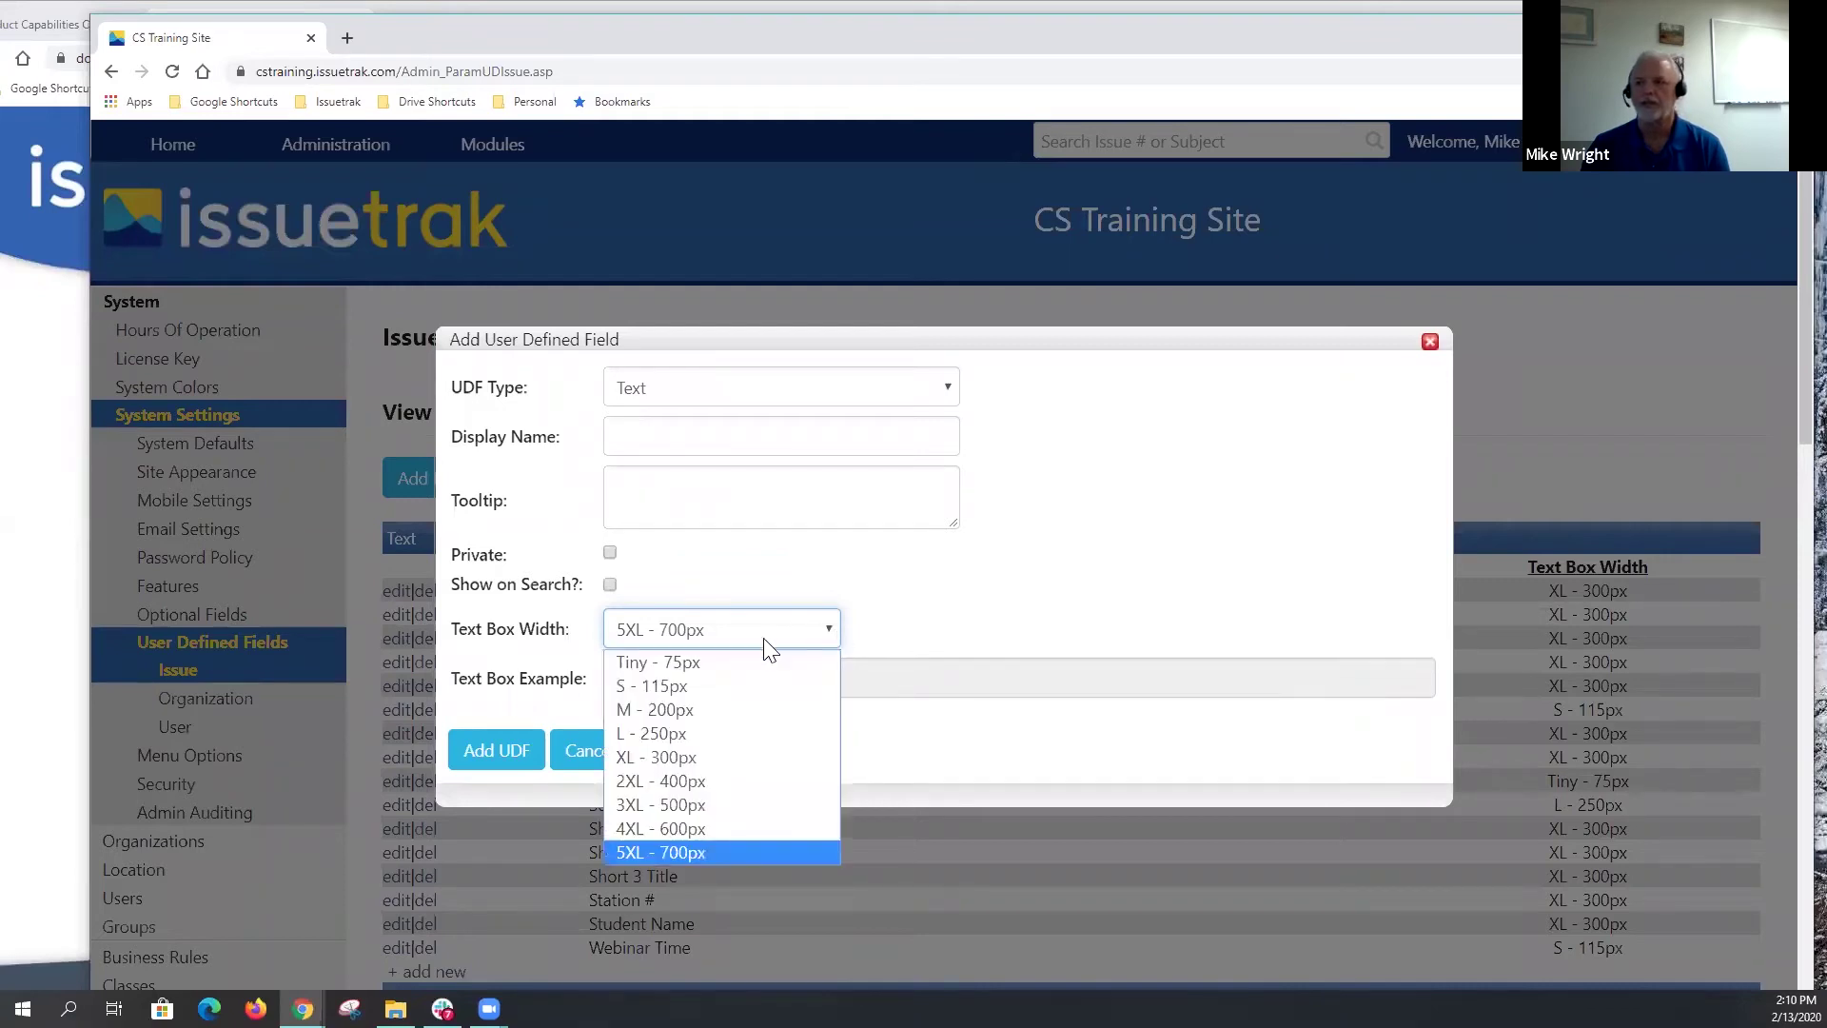
pyautogui.click(658, 660)
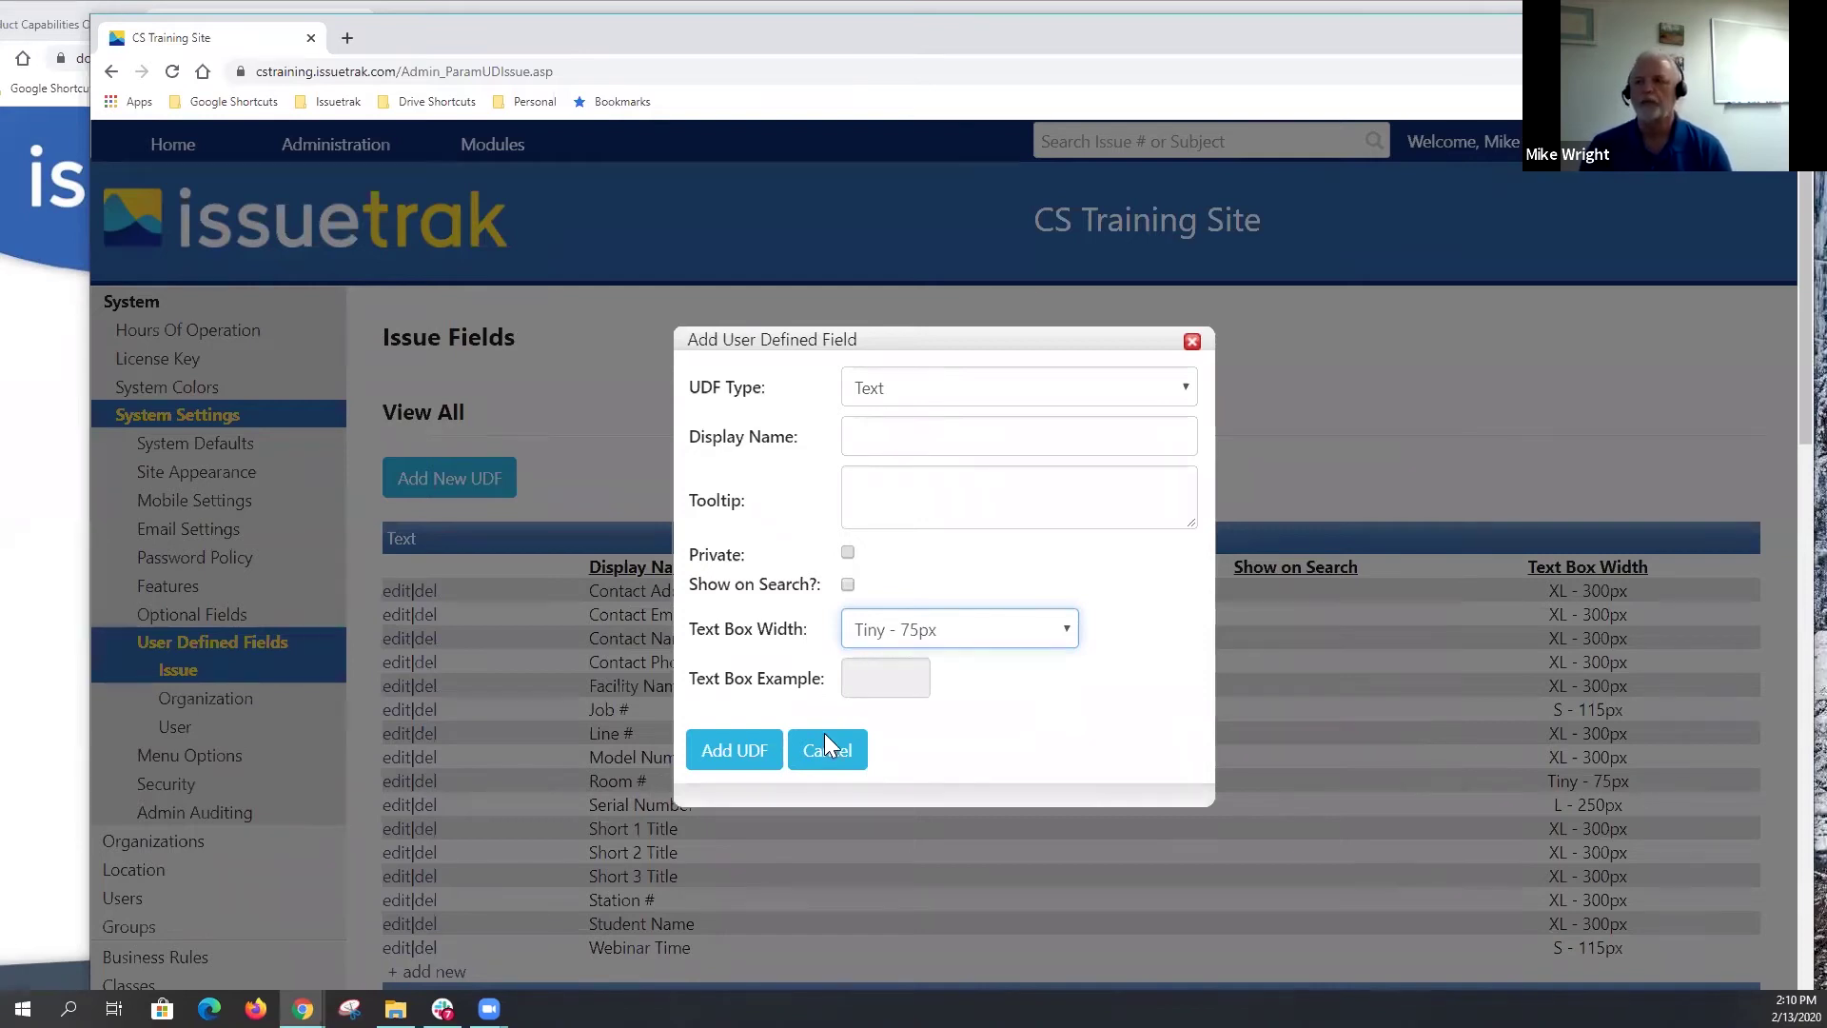
pyautogui.click(1193, 342)
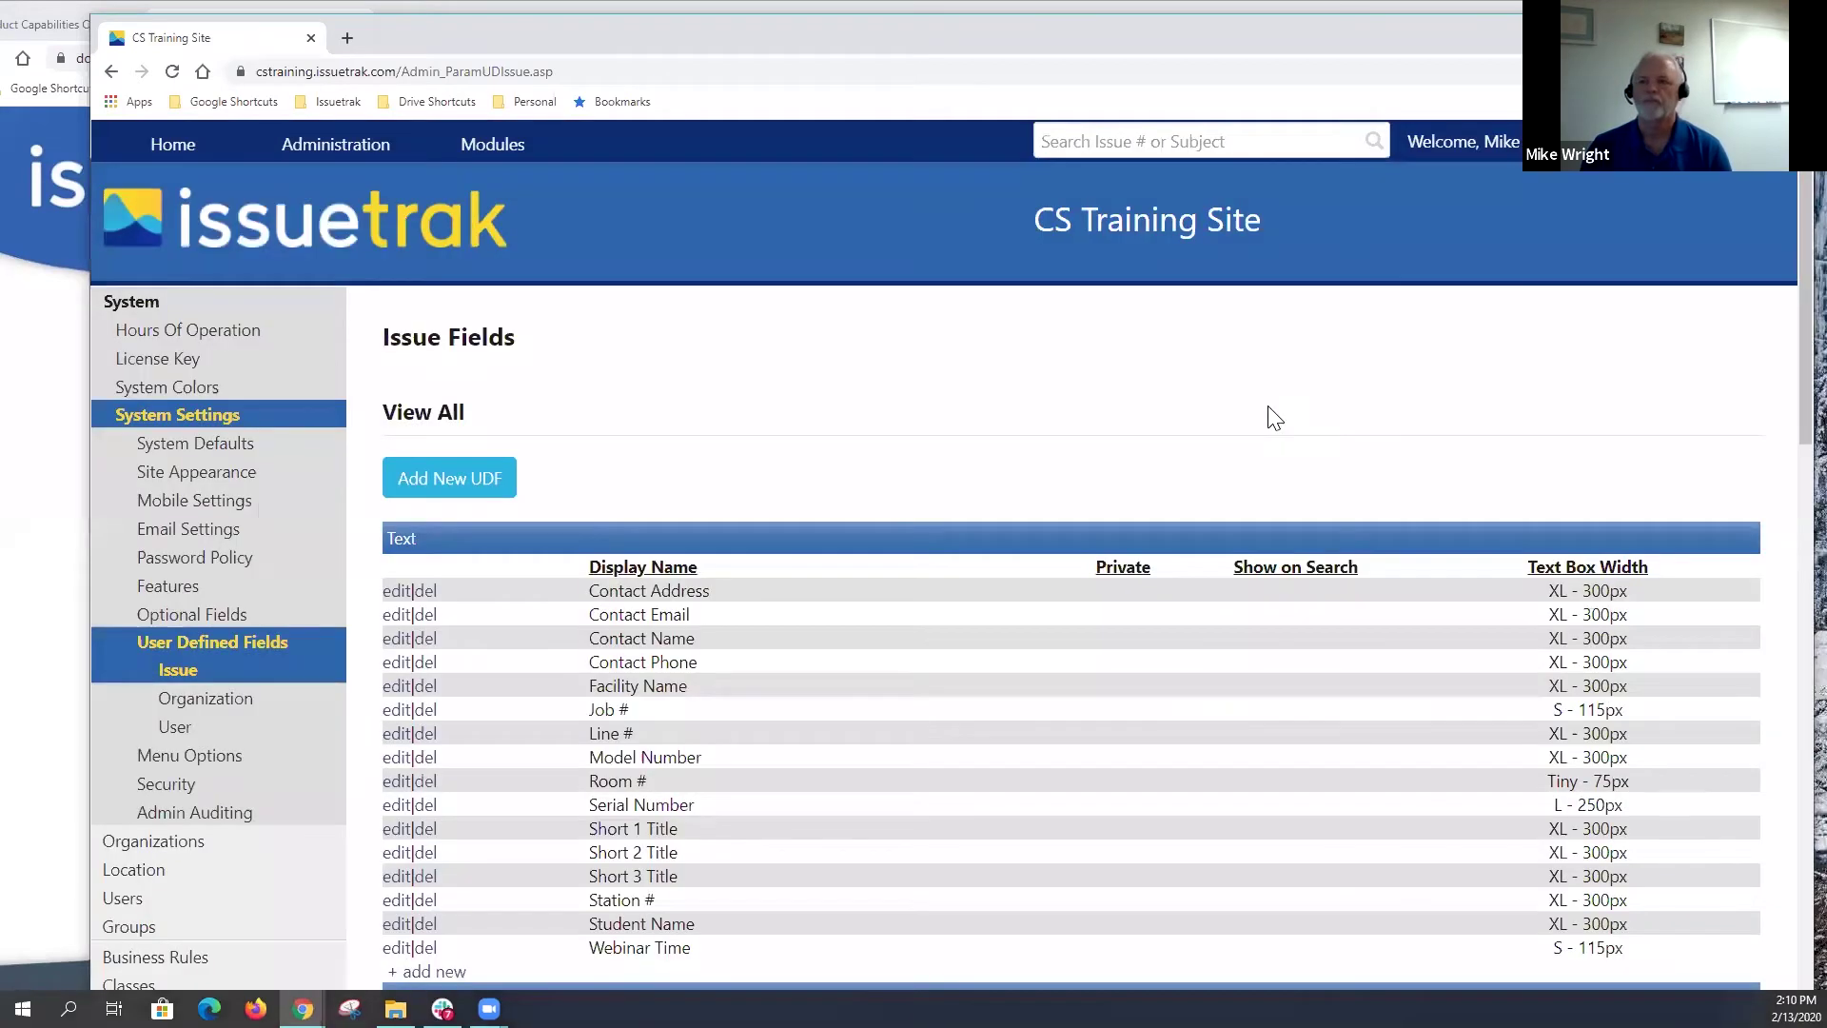
# Step: View the settings of the Marketing Resource Needs large text field and close them without changes
pyautogui.scroll(-3, 863, 703)
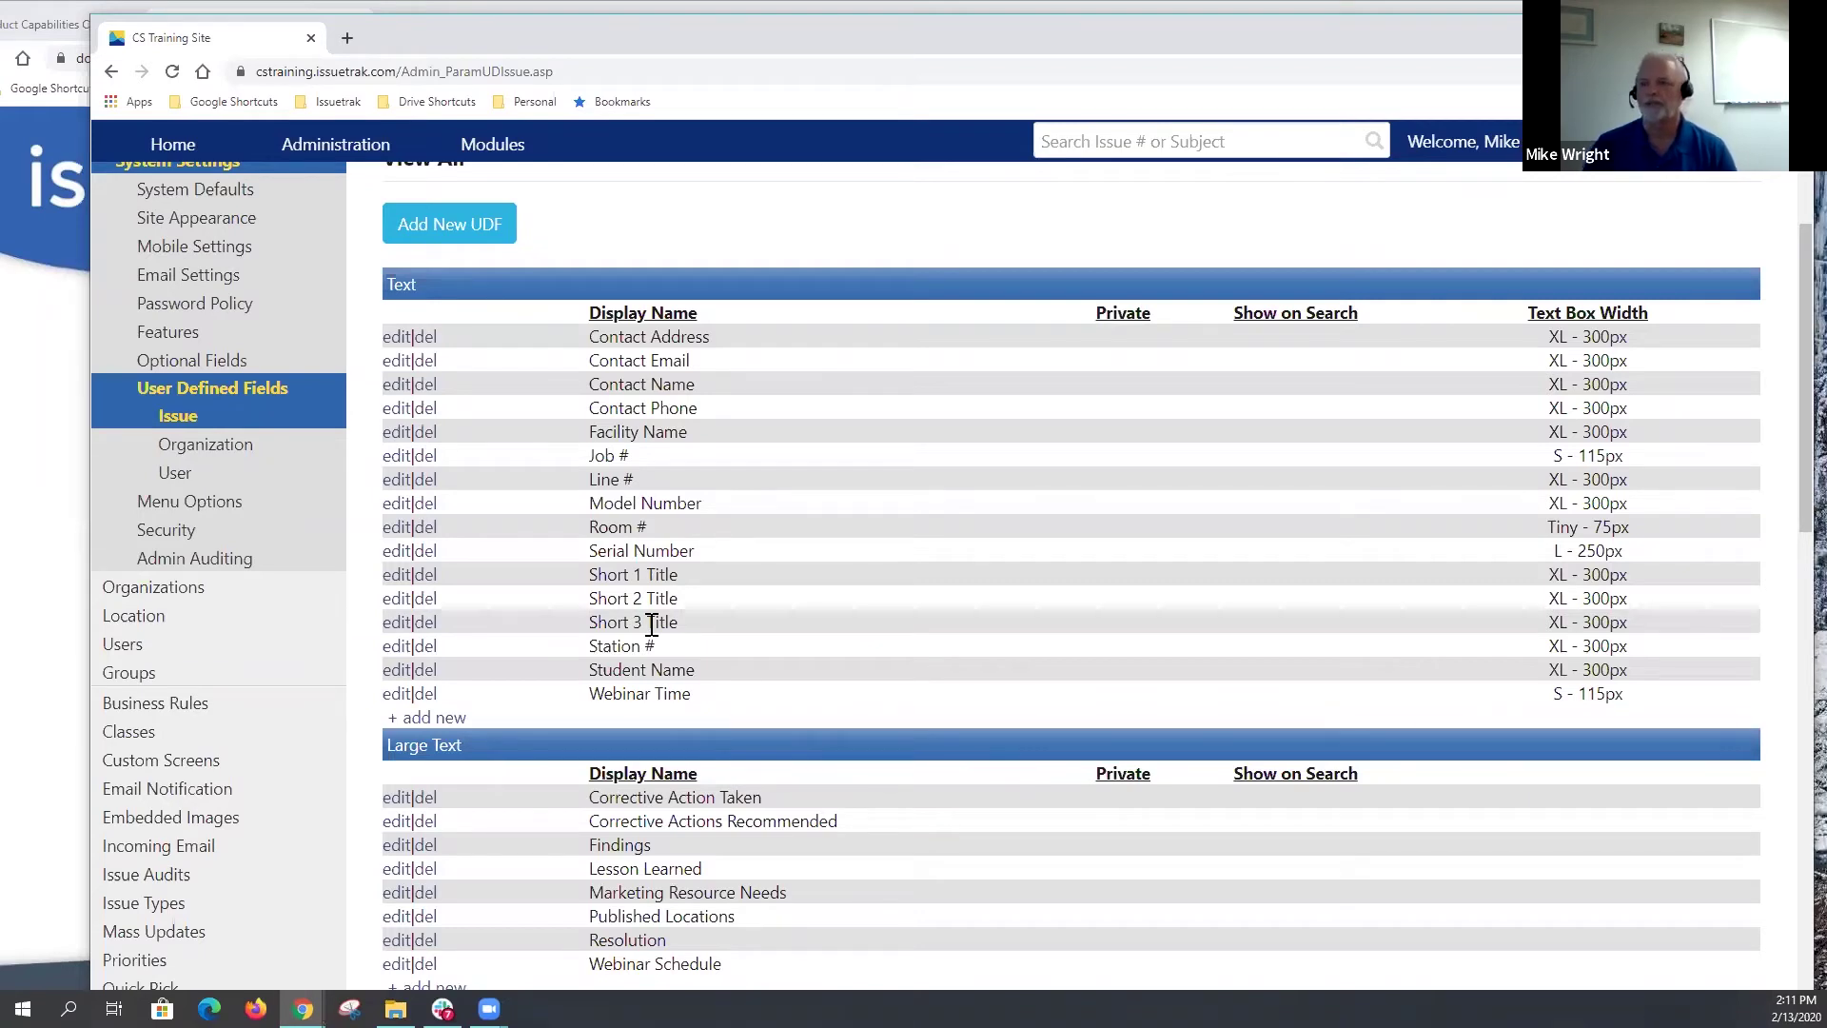
pyautogui.scroll(-2, 652, 623)
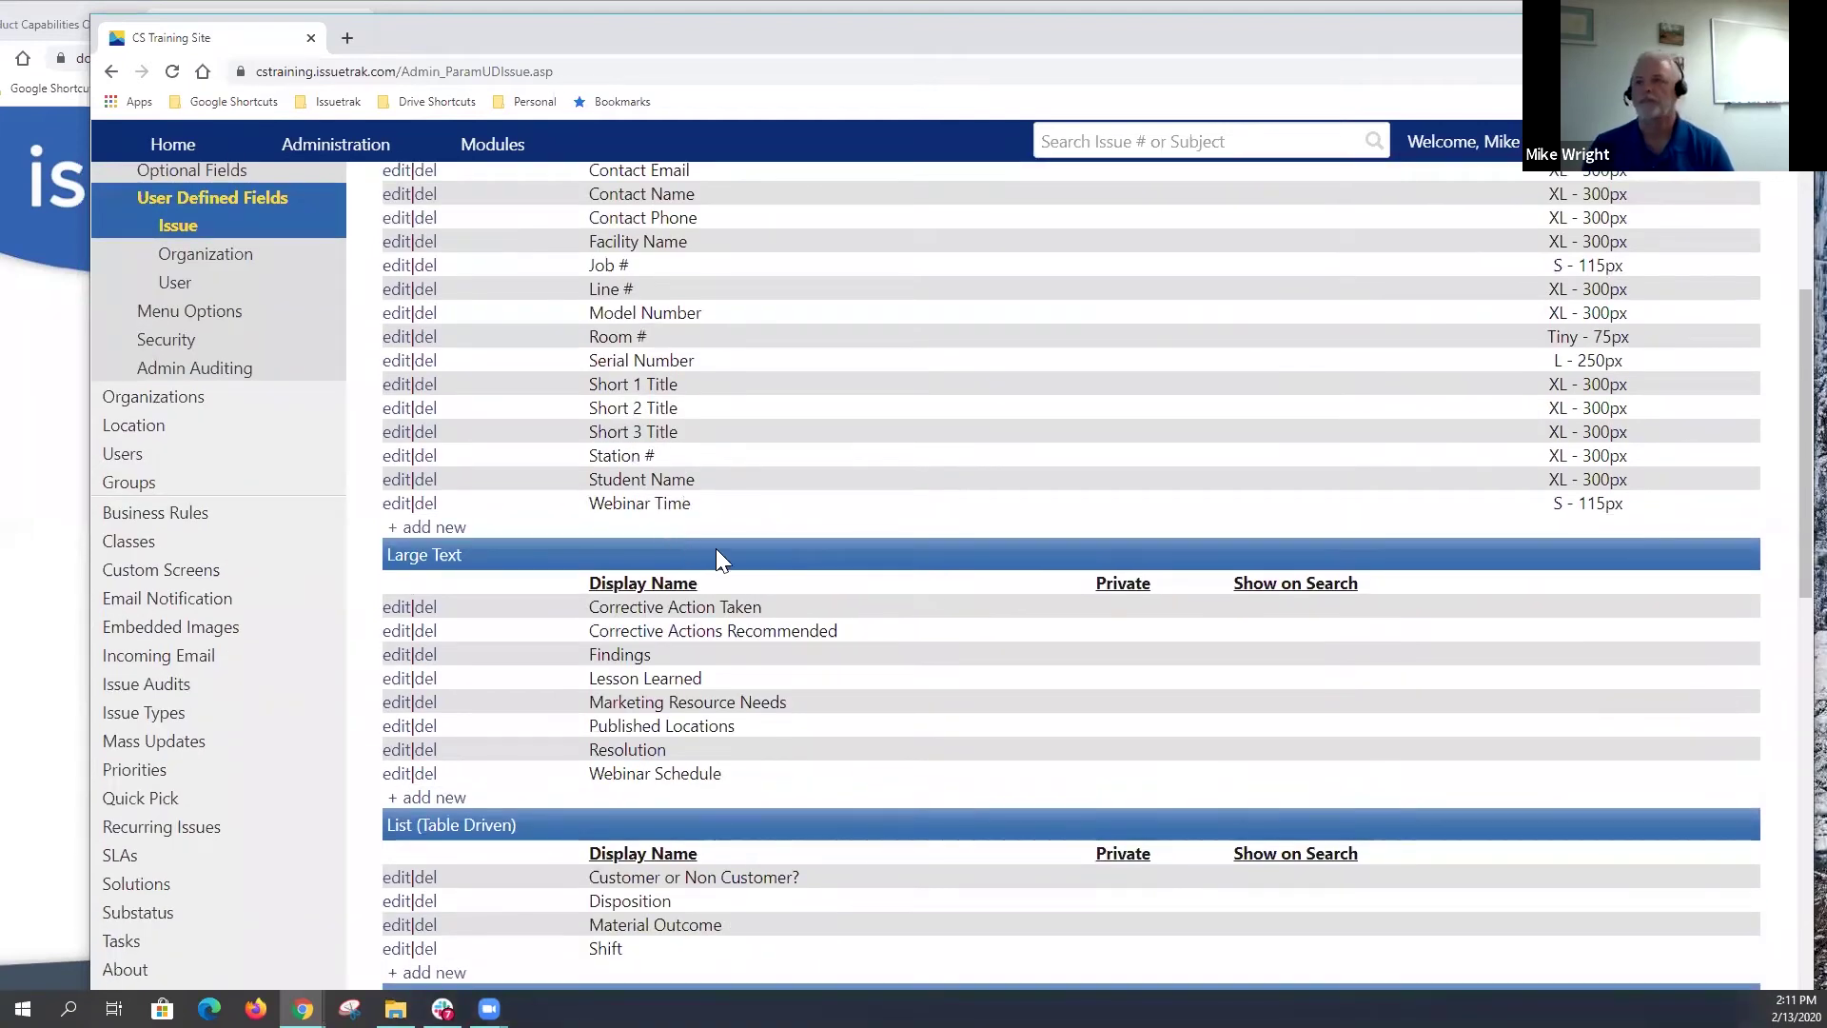
pyautogui.scroll(-1, 809, 569)
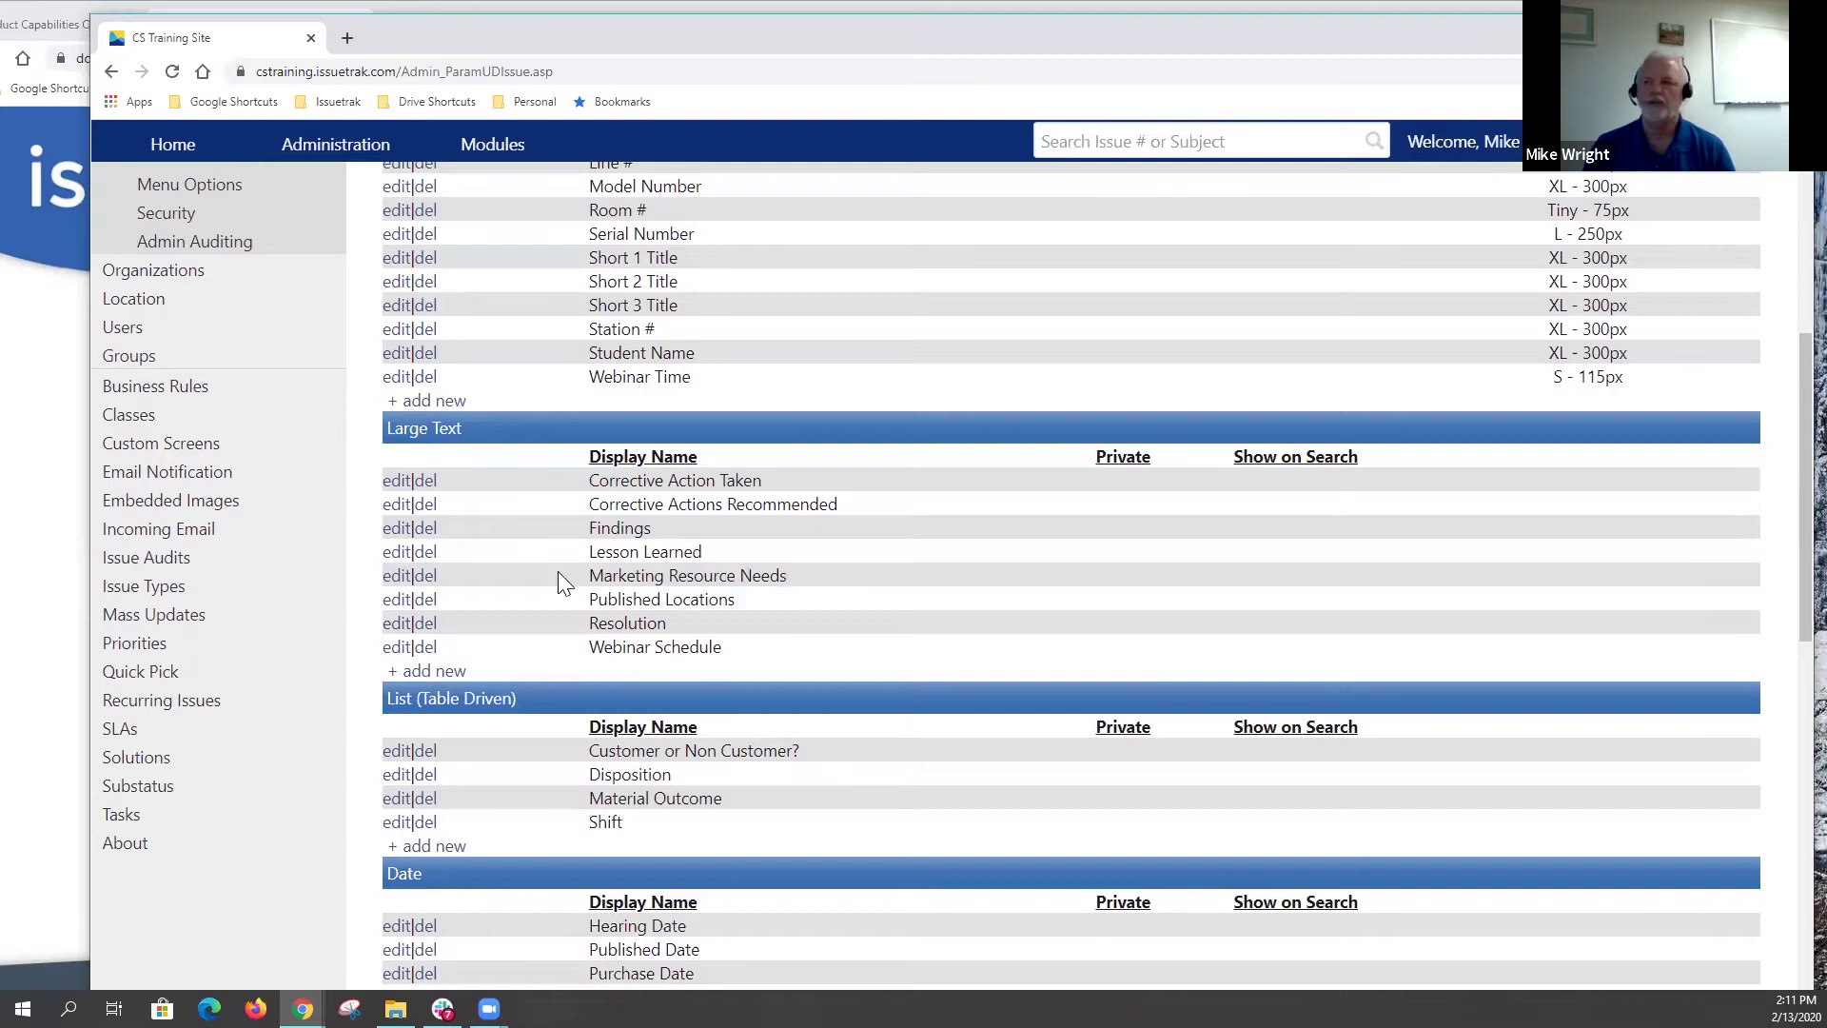
pyautogui.click(394, 577)
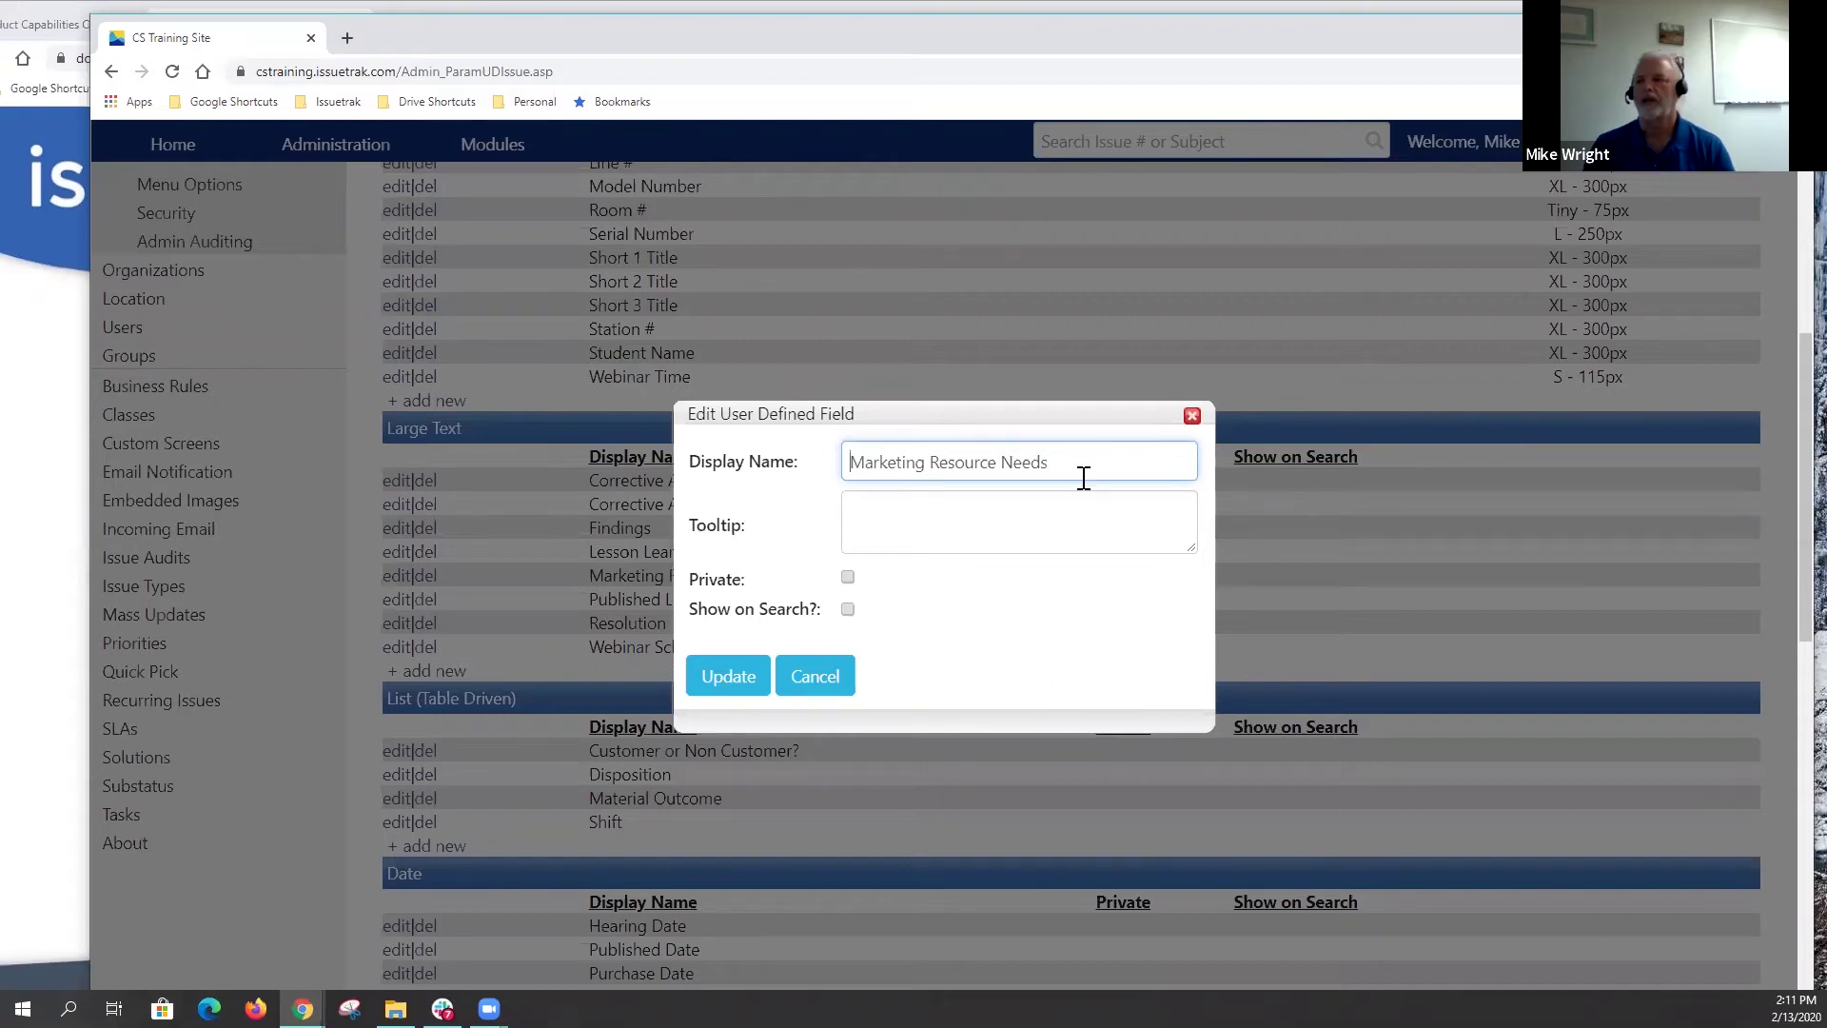
pyautogui.click(1192, 416)
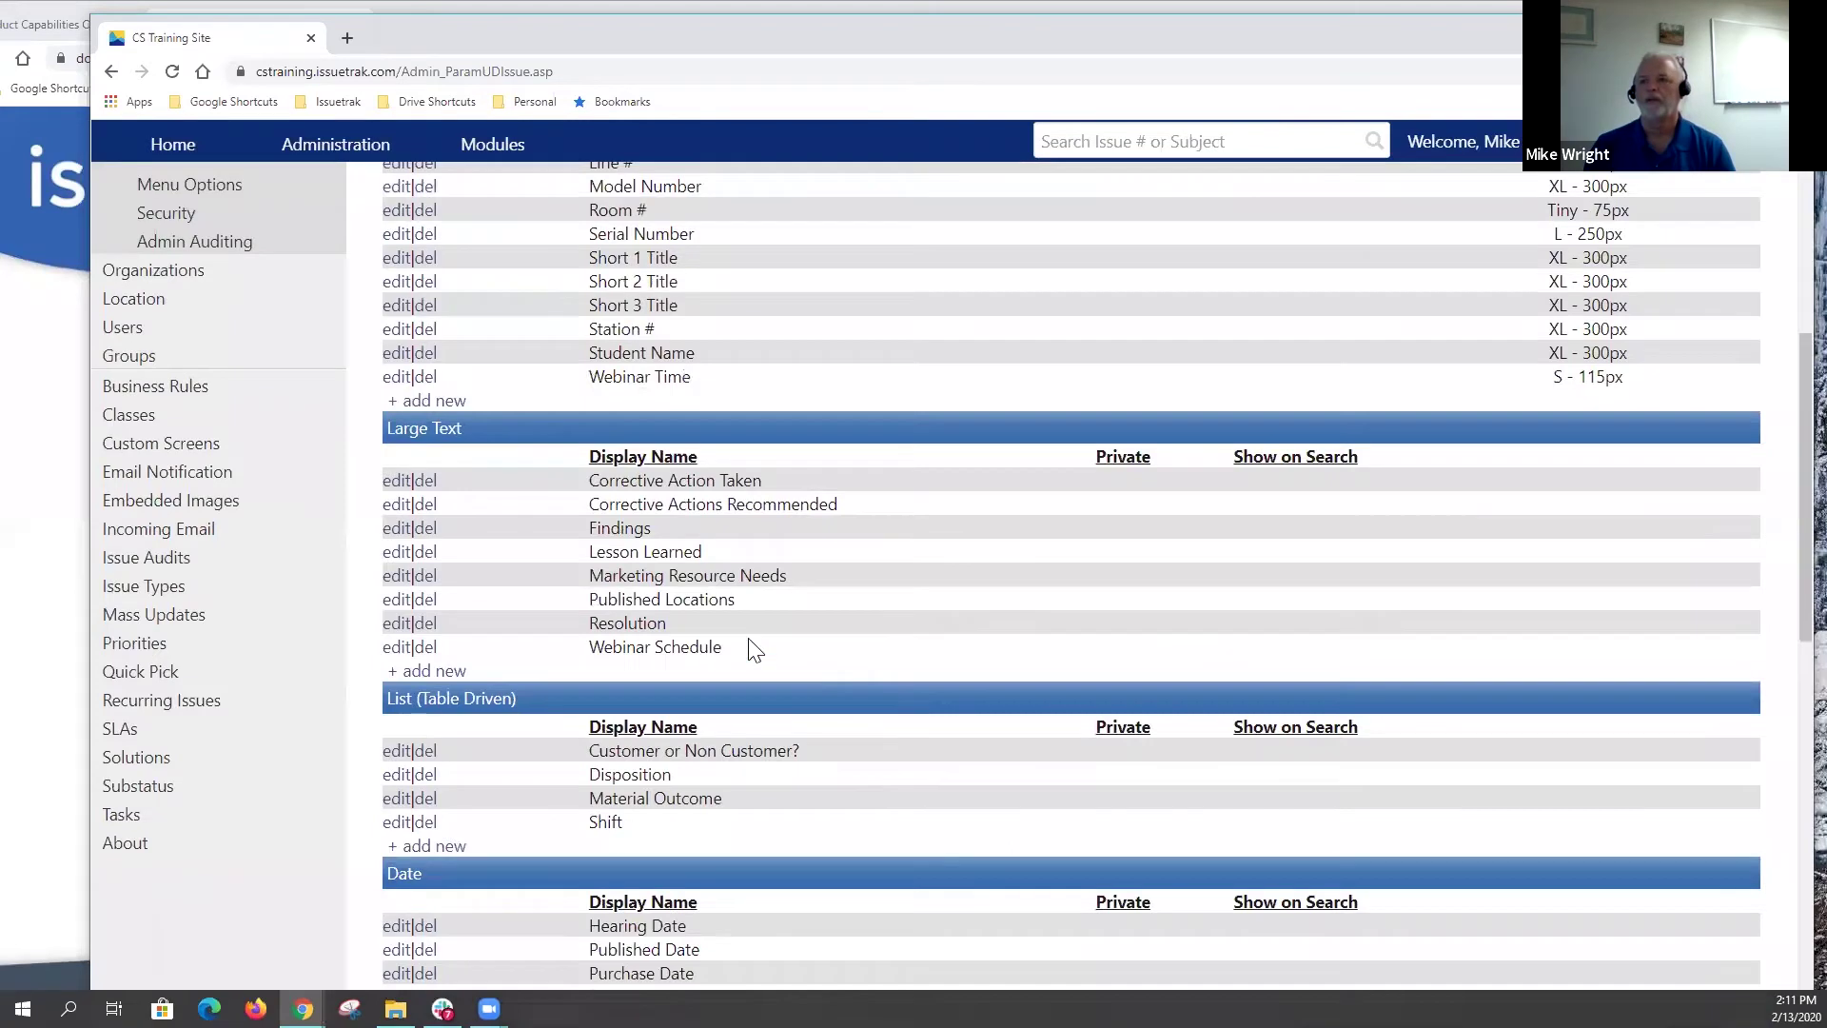
# Step: View the settings of the Webinar Schedule large text field and close them without changes
pyautogui.scroll(-1, 801, 577)
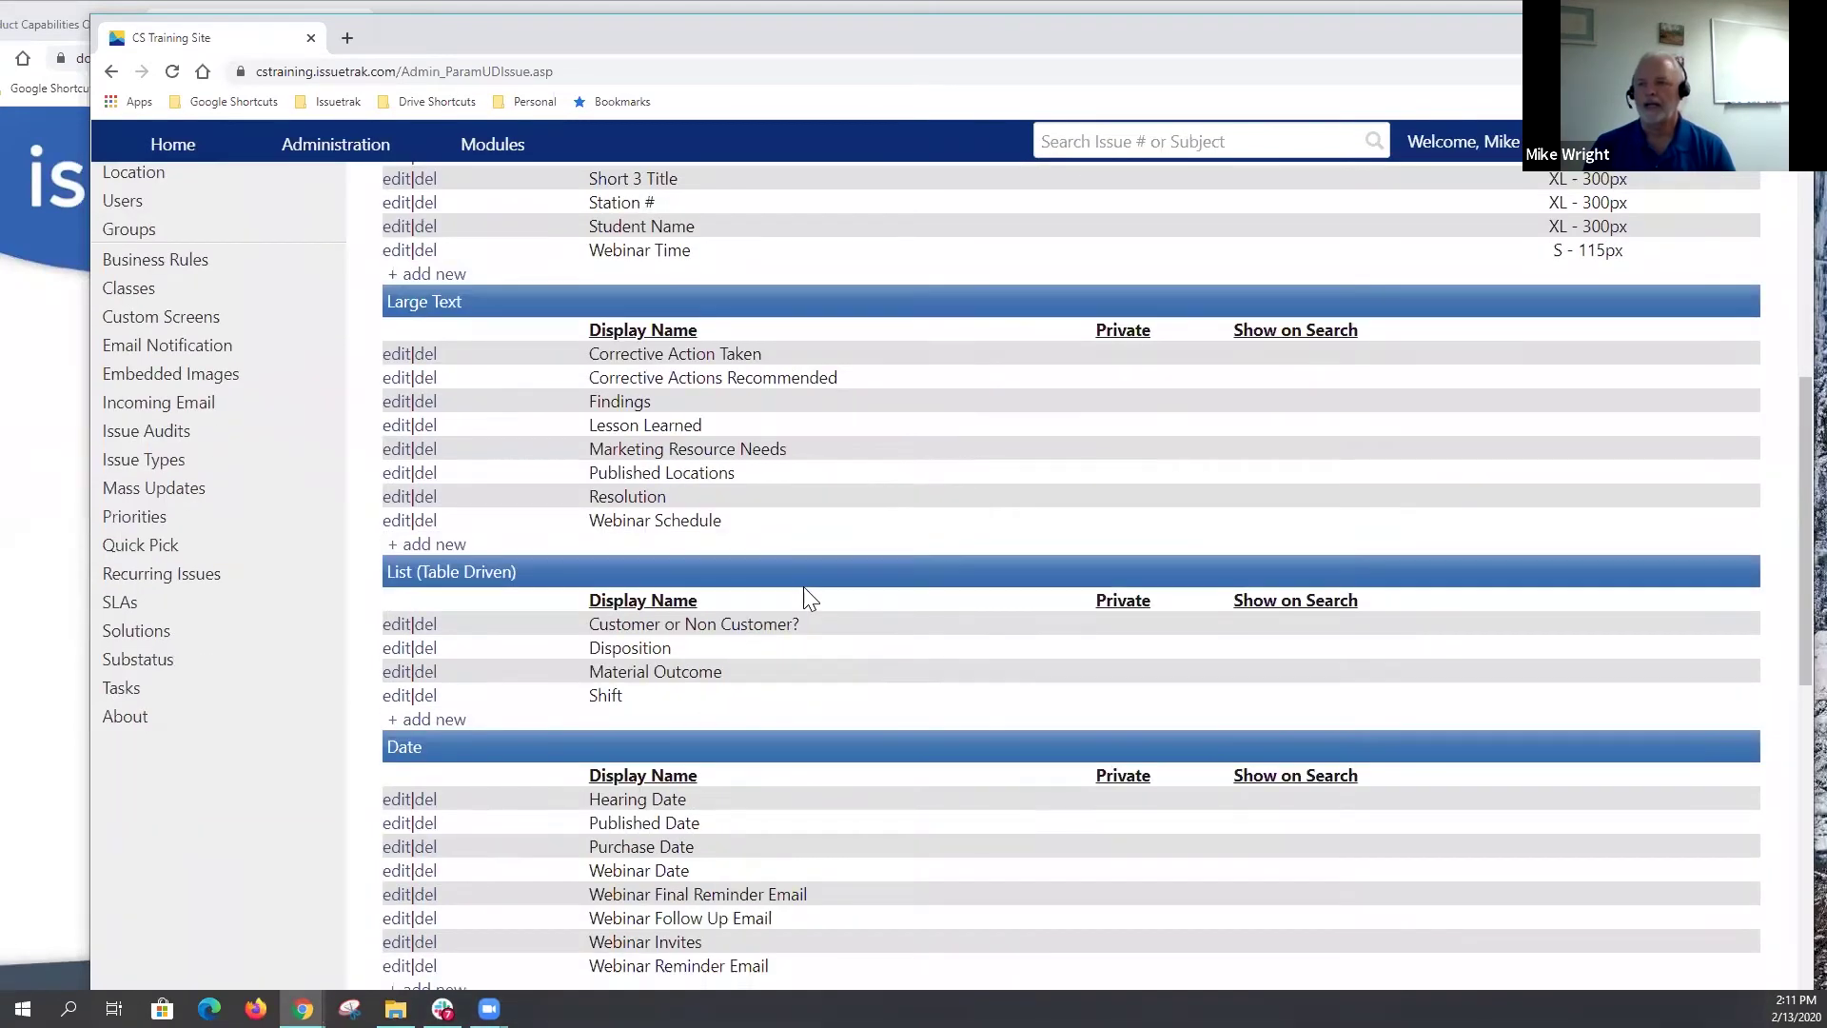
pyautogui.click(396, 520)
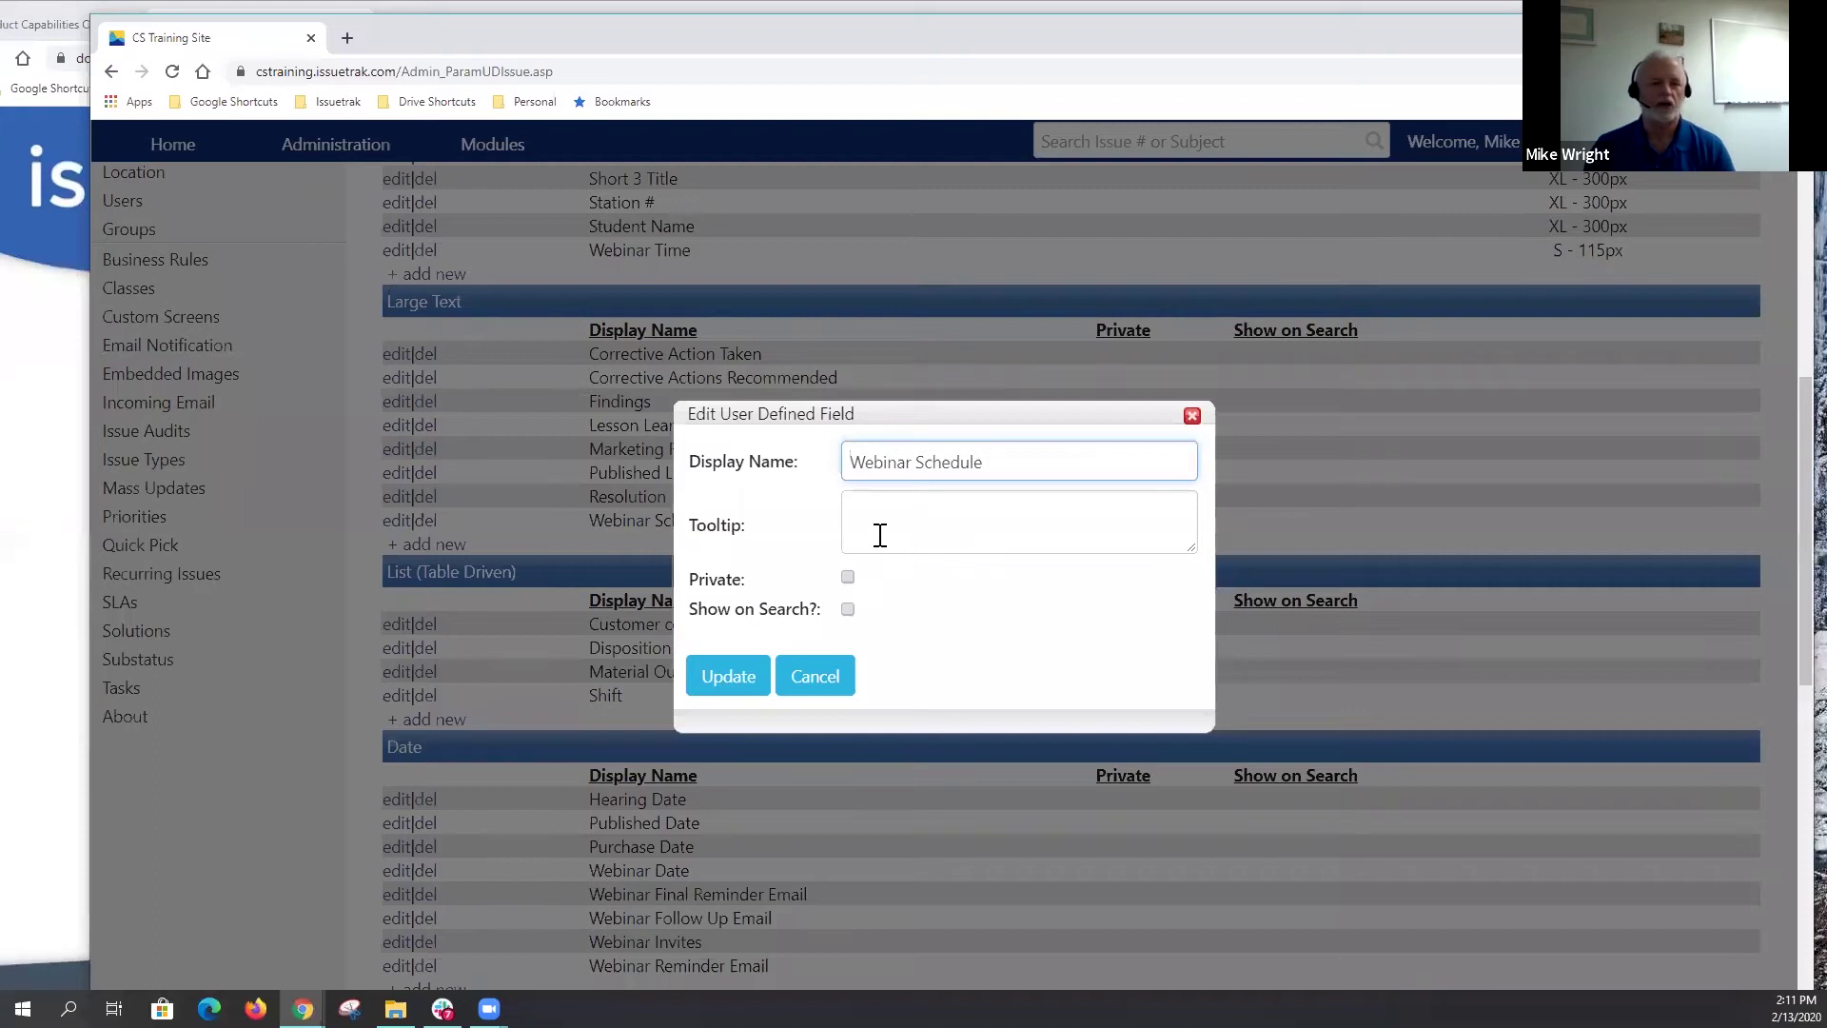
pyautogui.click(1191, 417)
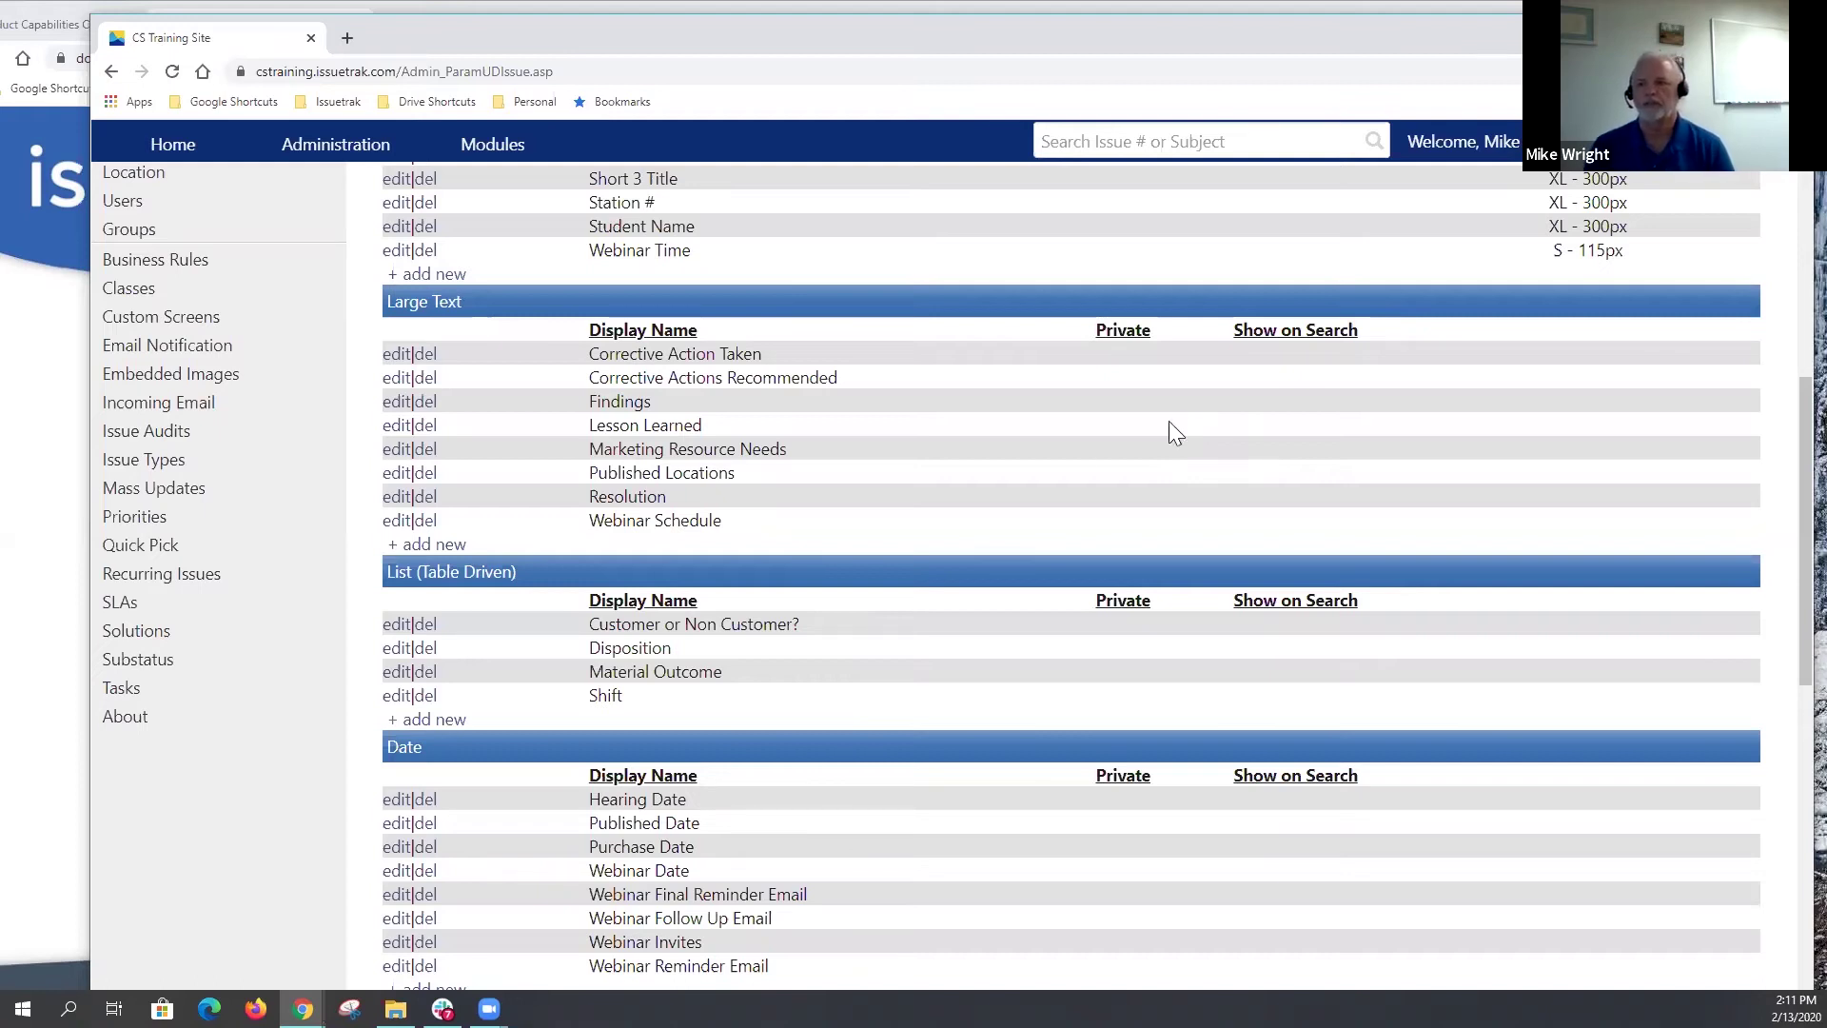
# Step: Review the remaining user defined issue fields, from the list and date types through hyperlinks and issue associations
pyautogui.scroll(-2, 934, 598)
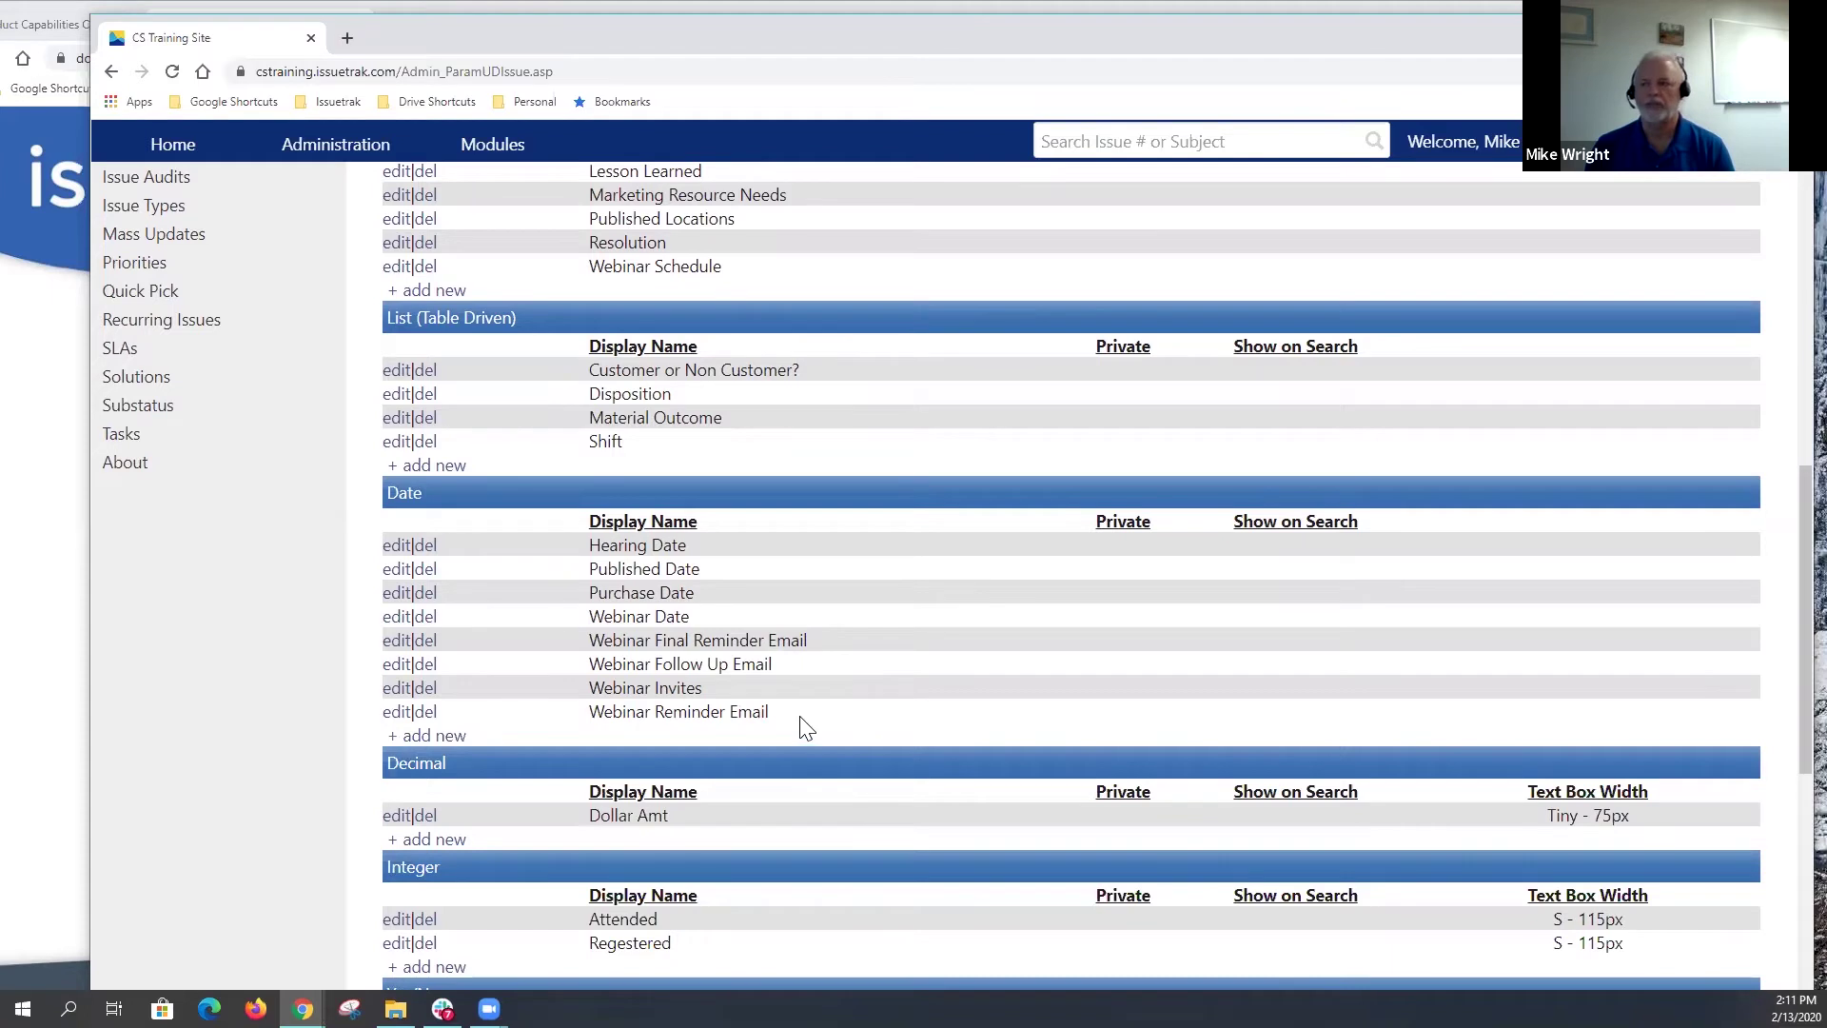
pyautogui.scroll(-5, 885, 704)
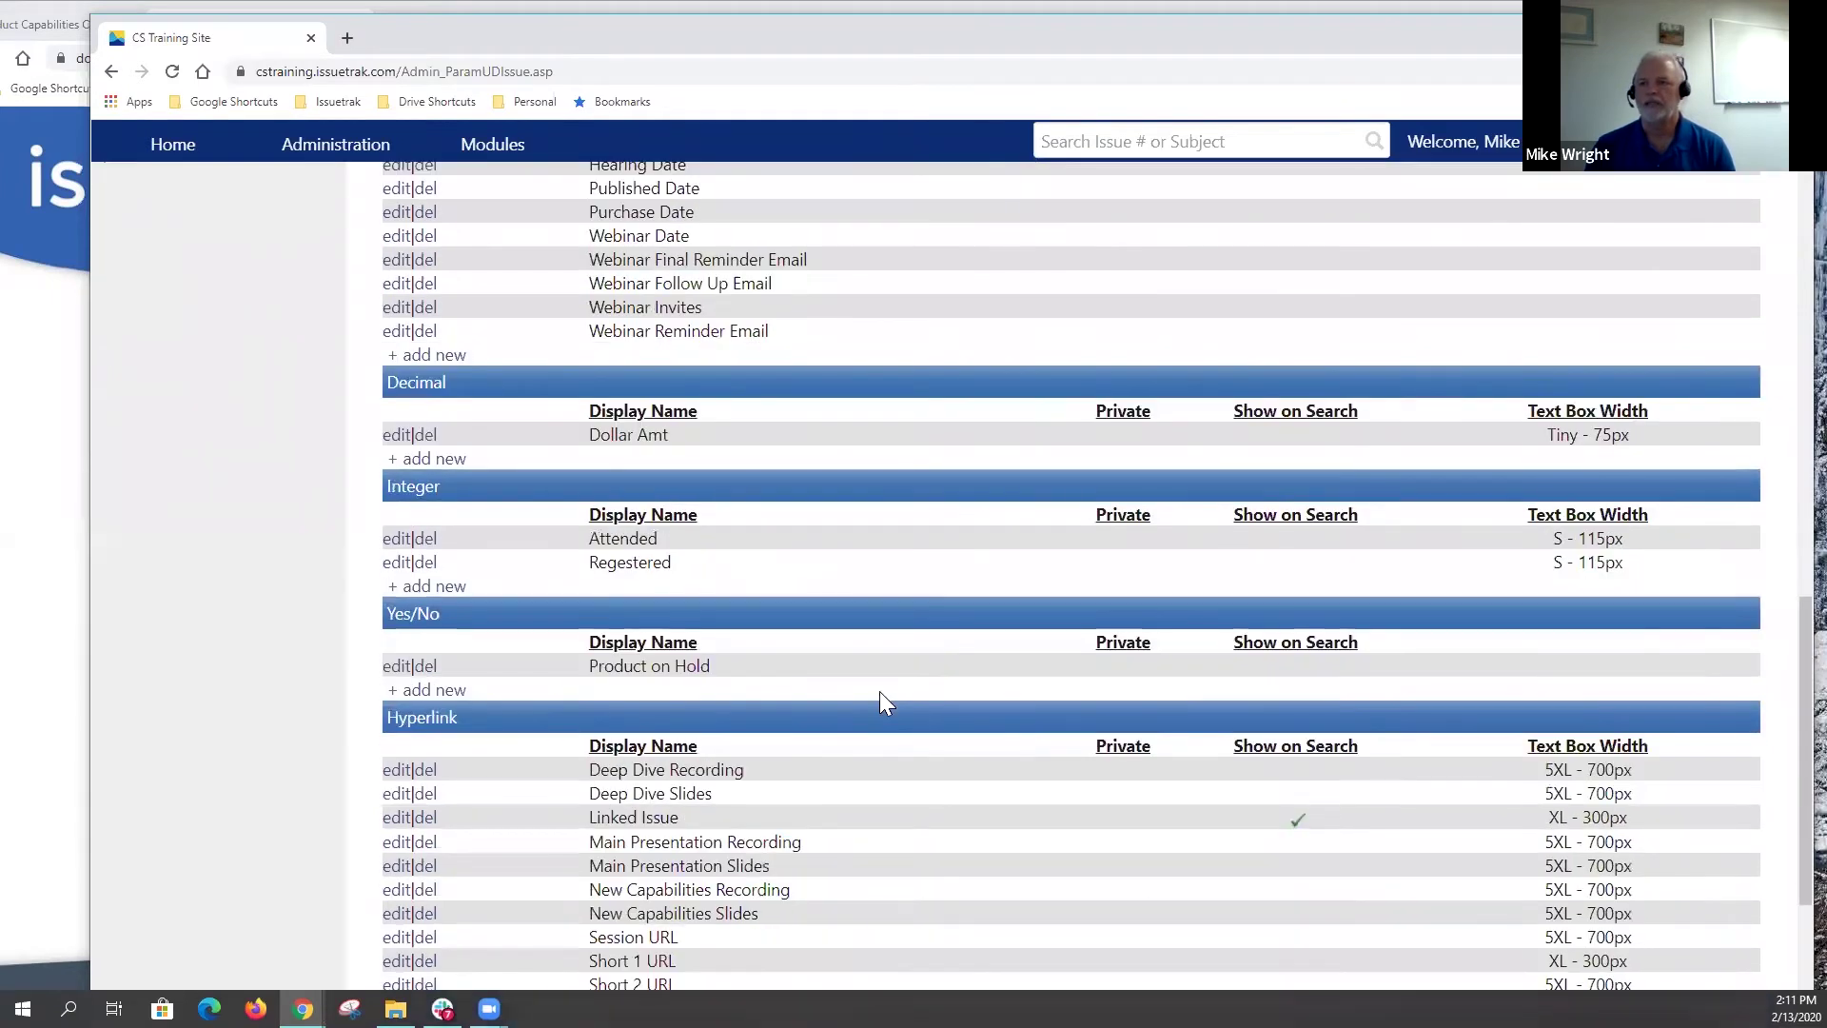
pyautogui.scroll(-1, 885, 705)
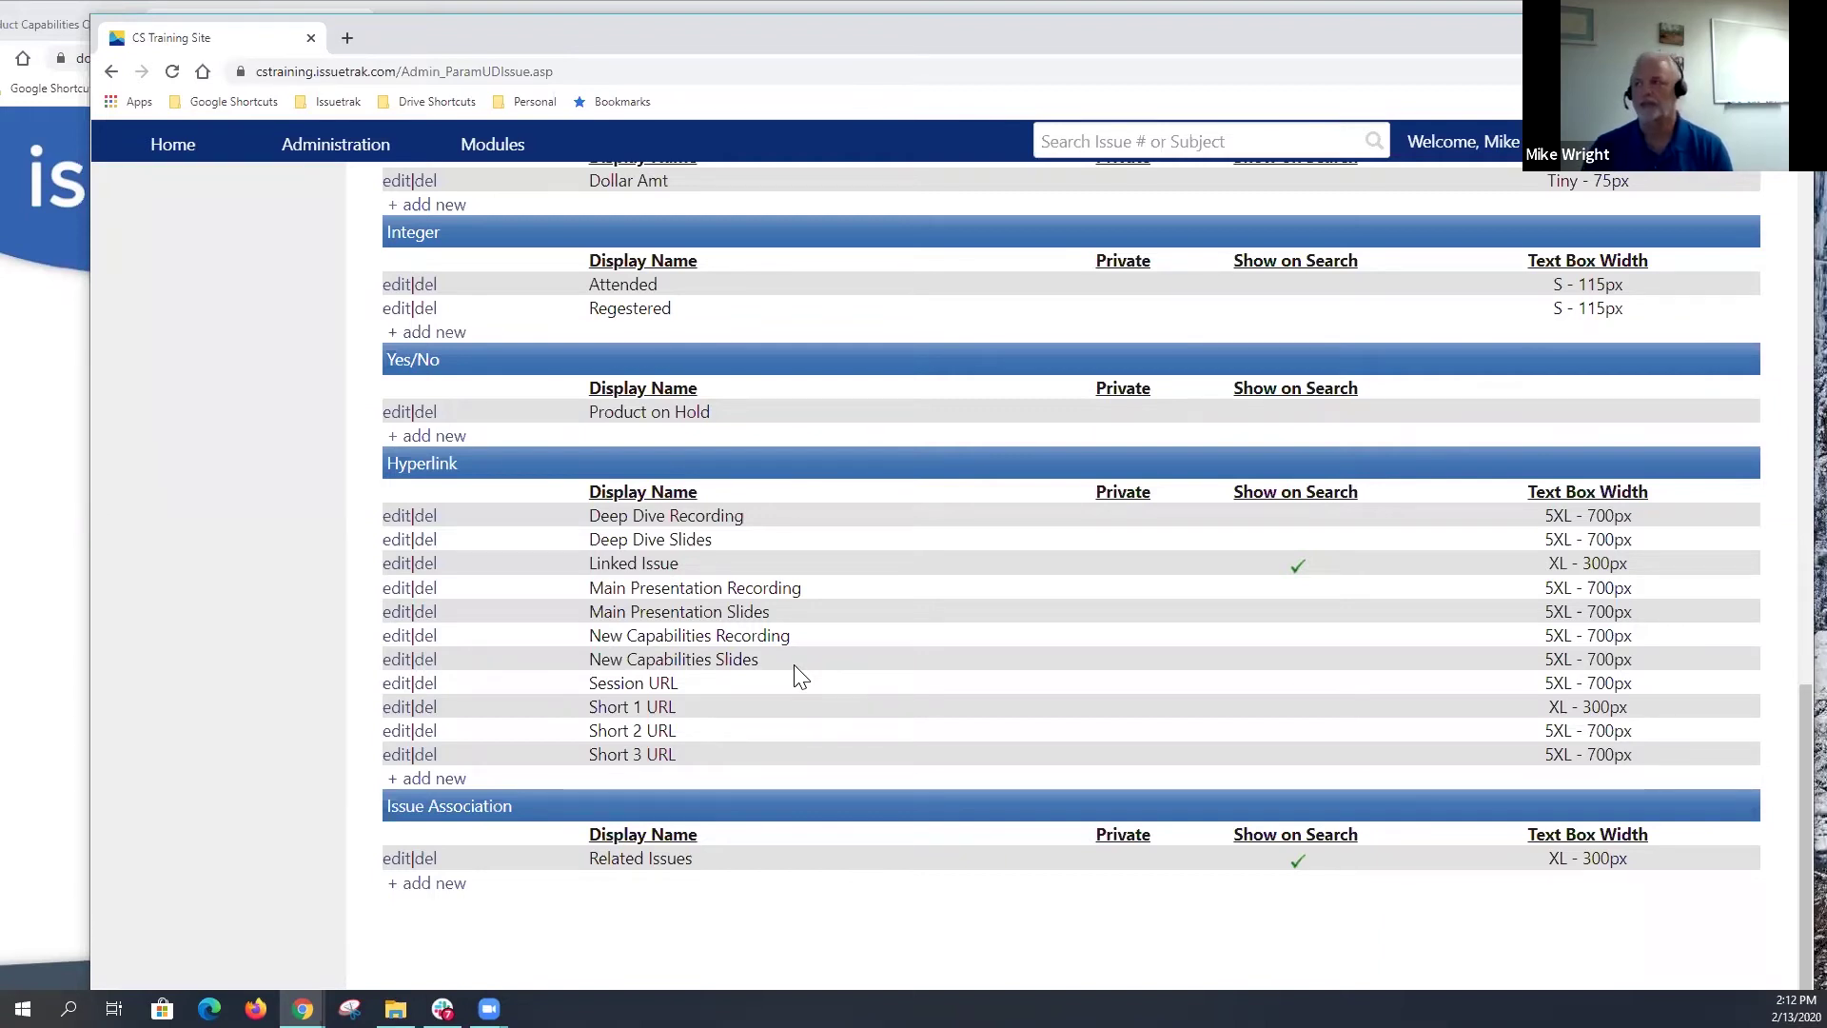
# Step: Open the list of all custom screens in the administration area
pyautogui.scroll(10, 798, 675)
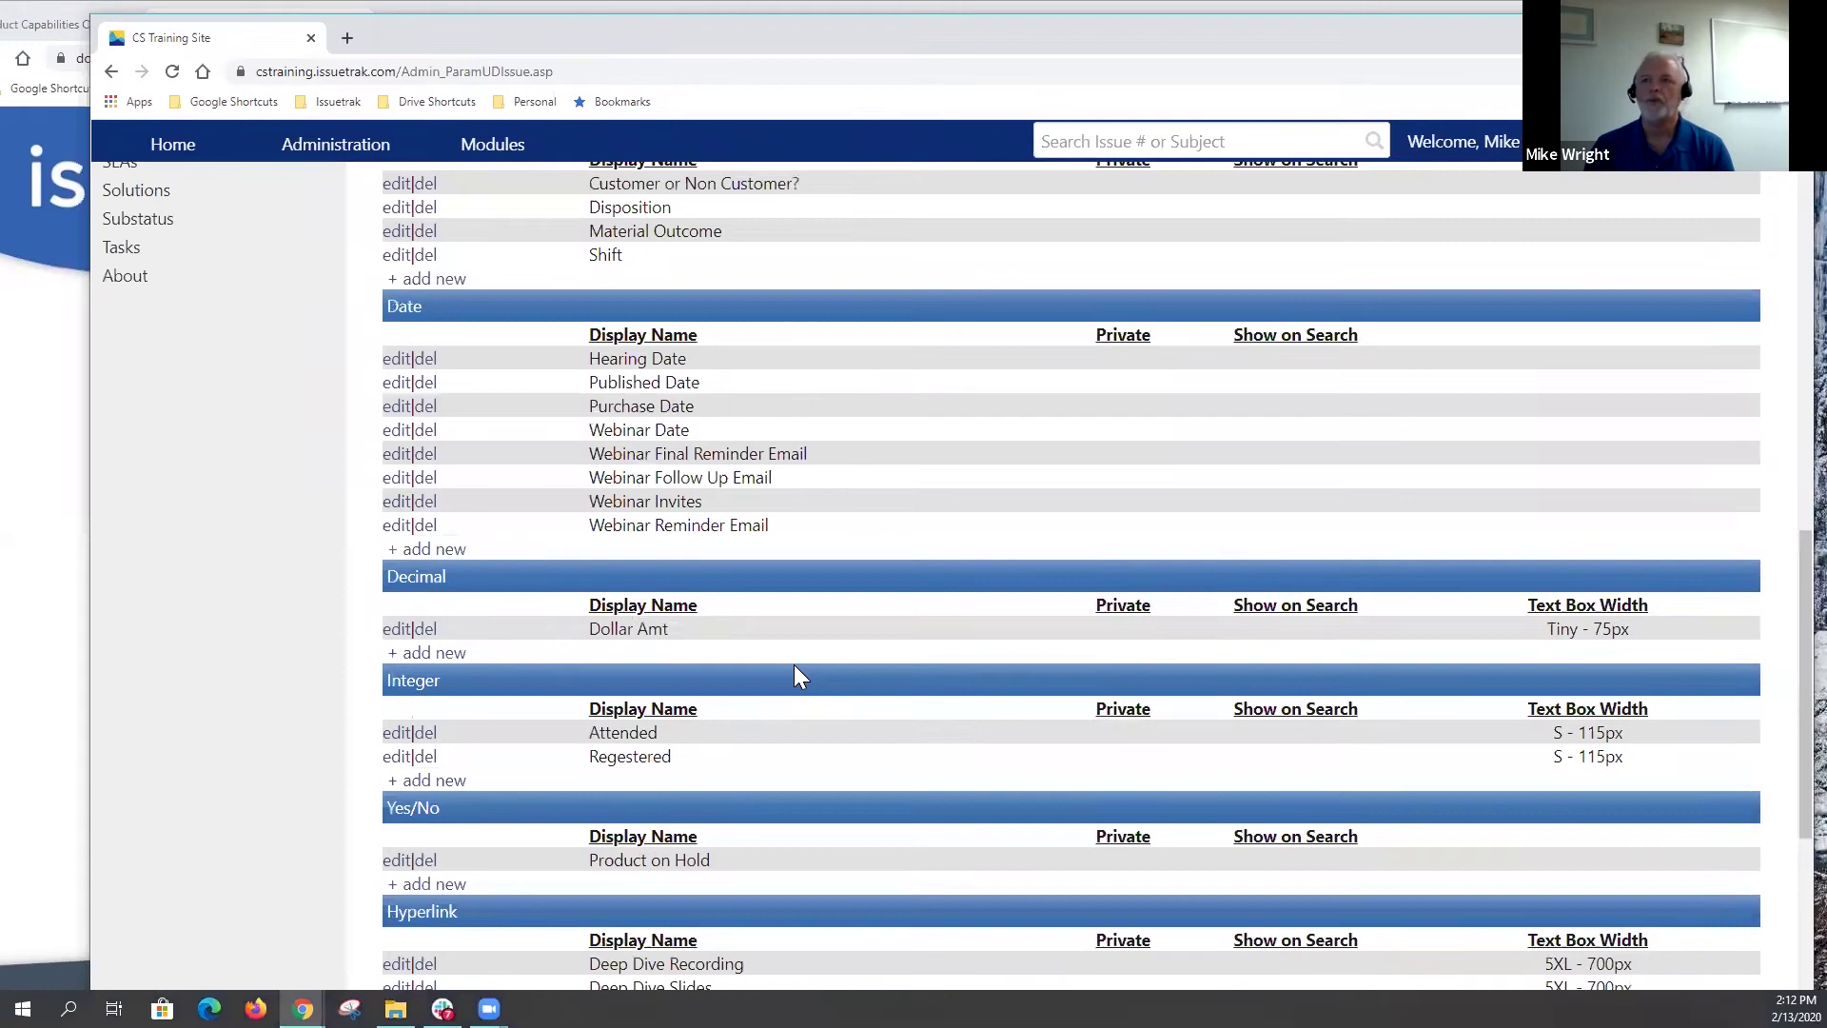
pyautogui.scroll(1, 856, 383)
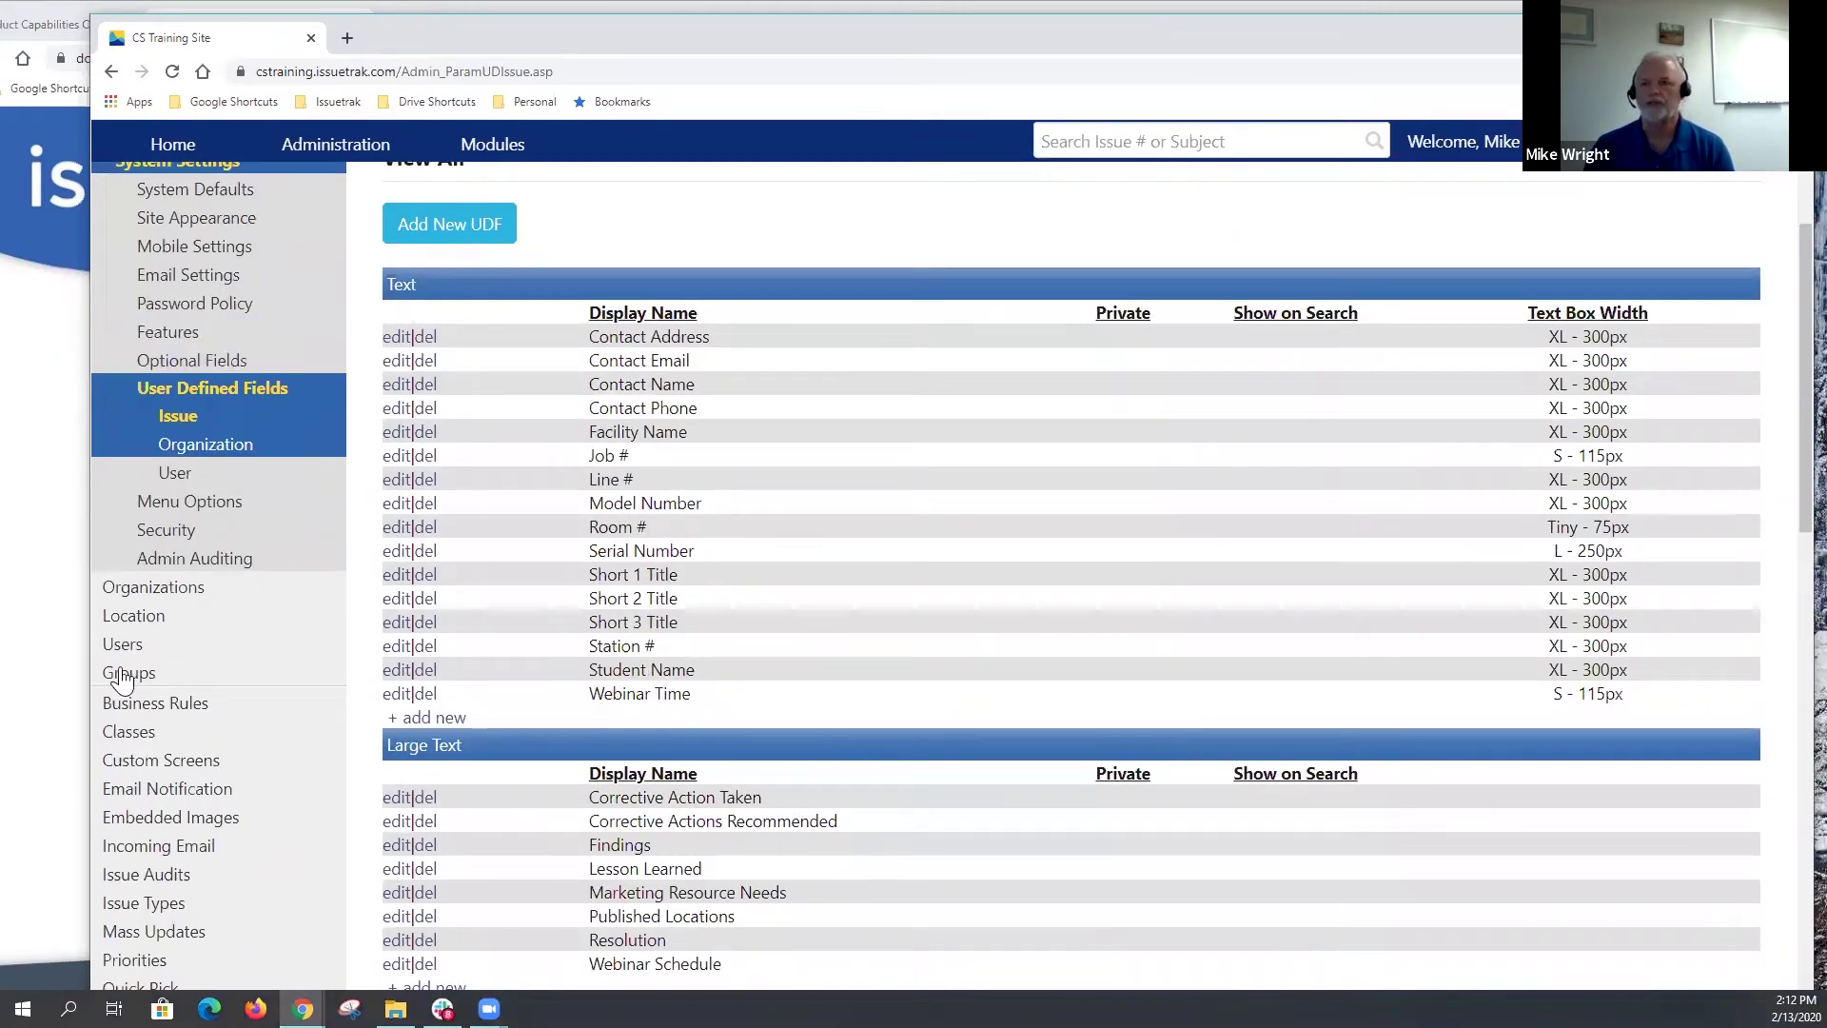
pyautogui.click(164, 776)
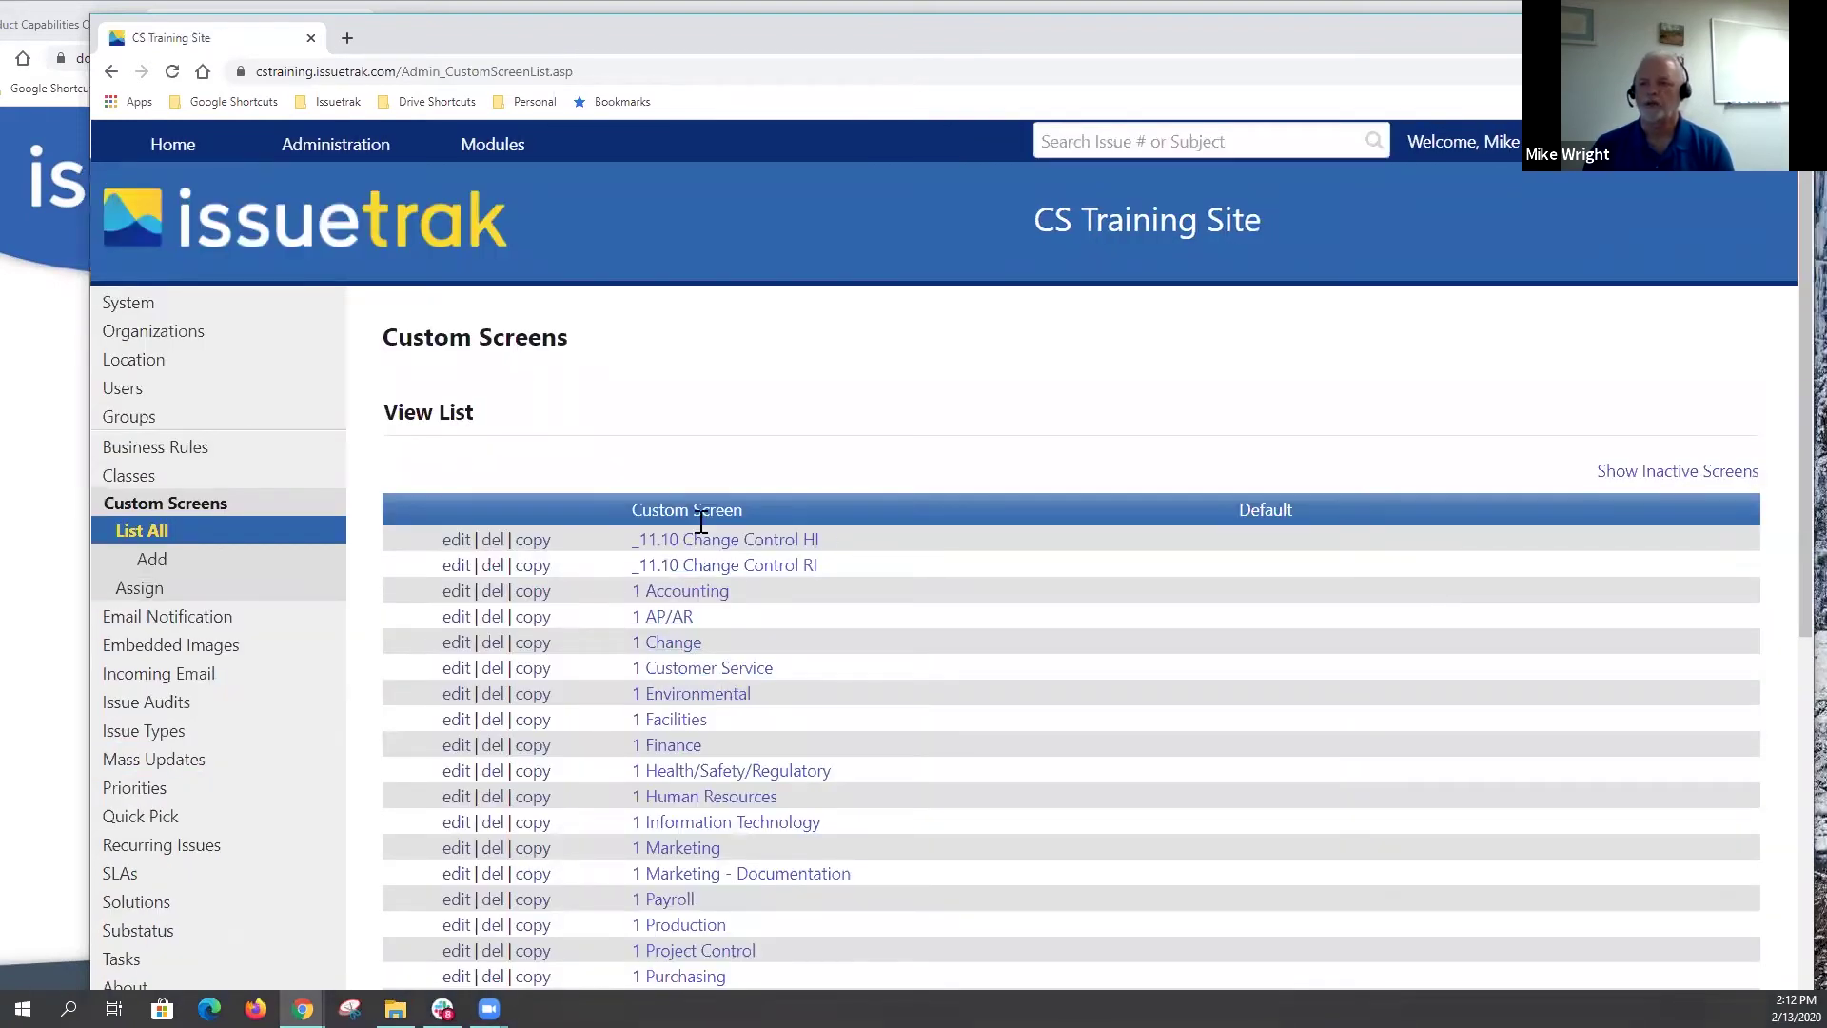
# Step: Preview the Default custom screen in Submit mode, examine all its fields and sections, and close the preview
pyautogui.scroll(-2, 699, 535)
pyautogui.scroll(-4, 699, 535)
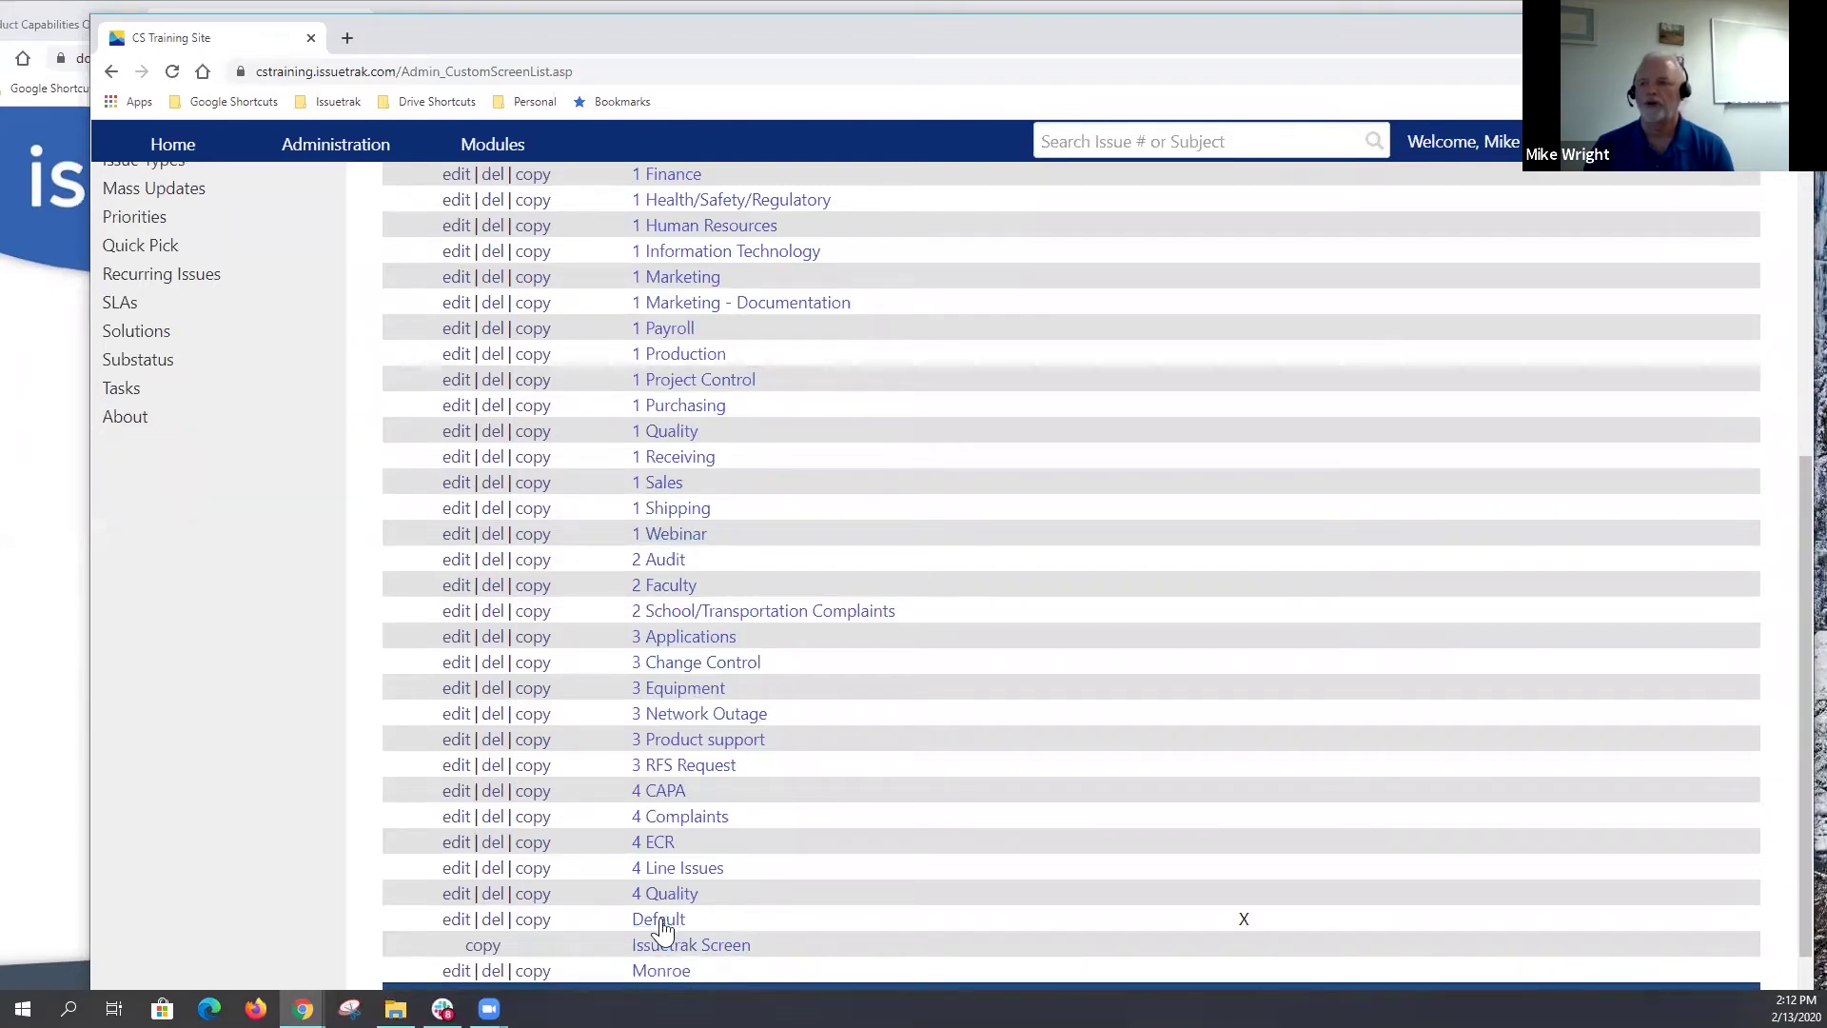
pyautogui.scroll(-1, 664, 895)
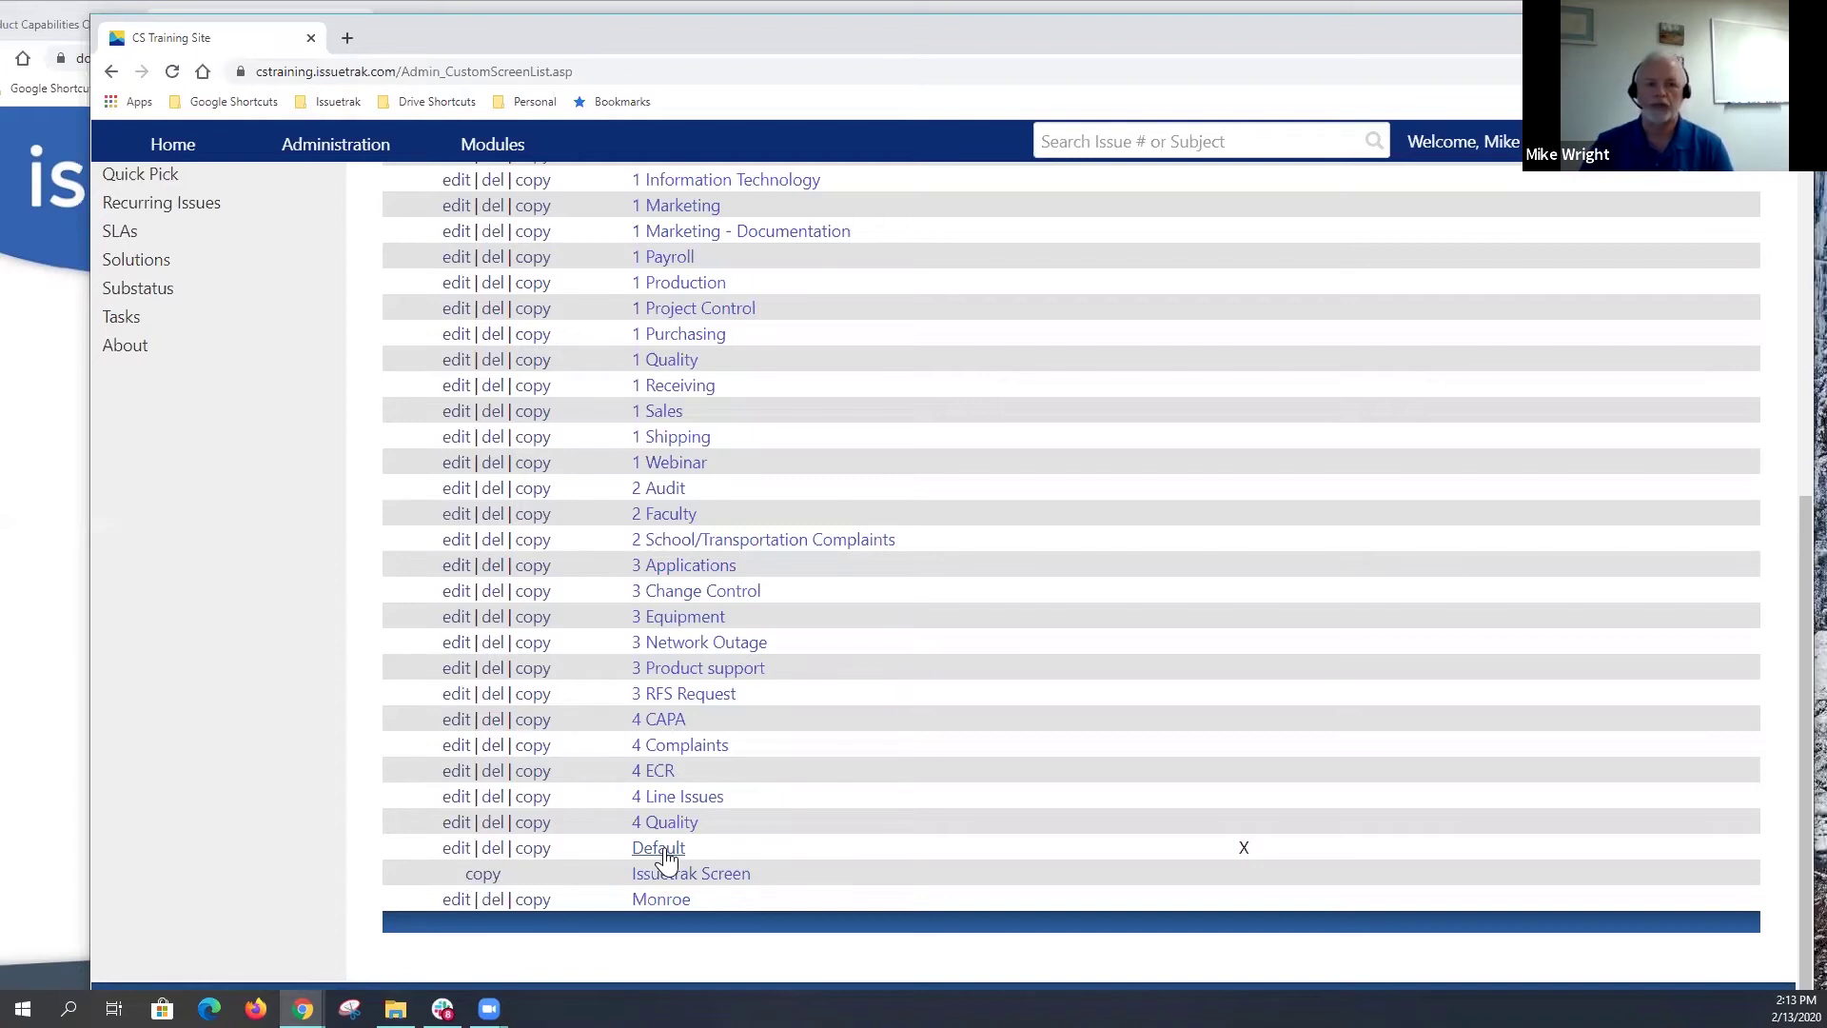
pyautogui.click(665, 852)
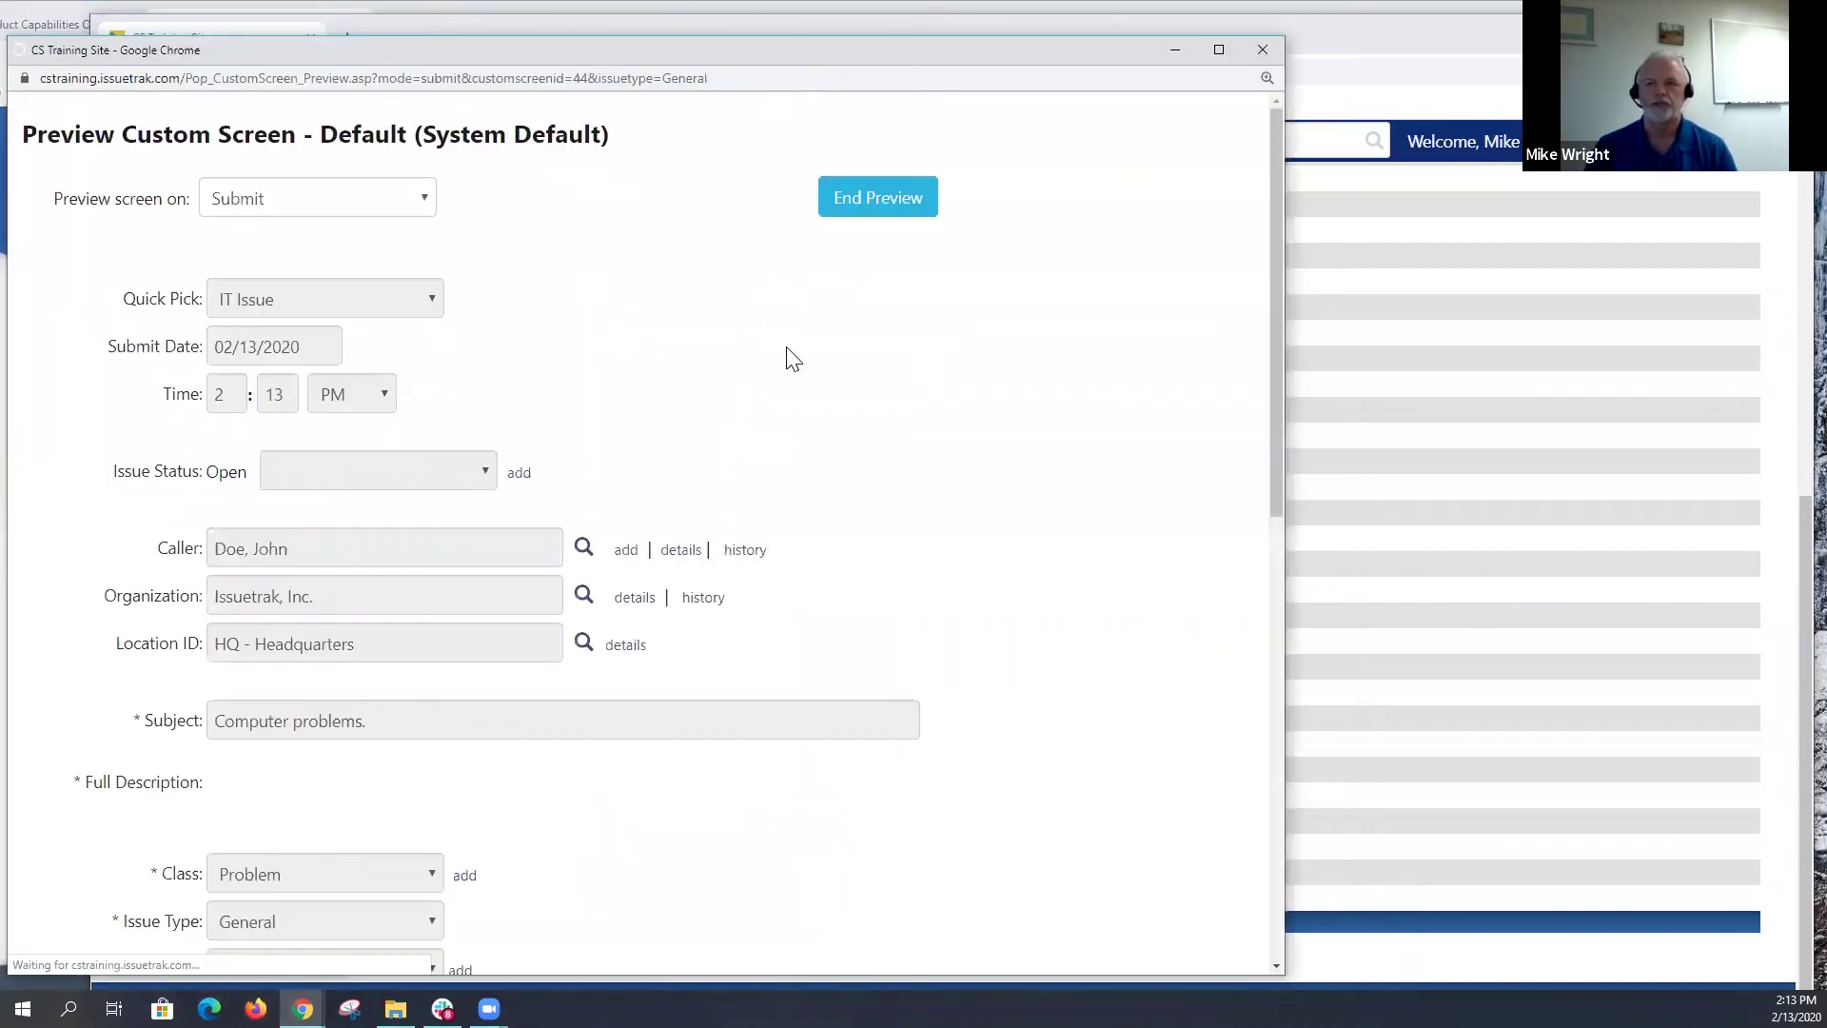
pyautogui.scroll(-2, 191, 522)
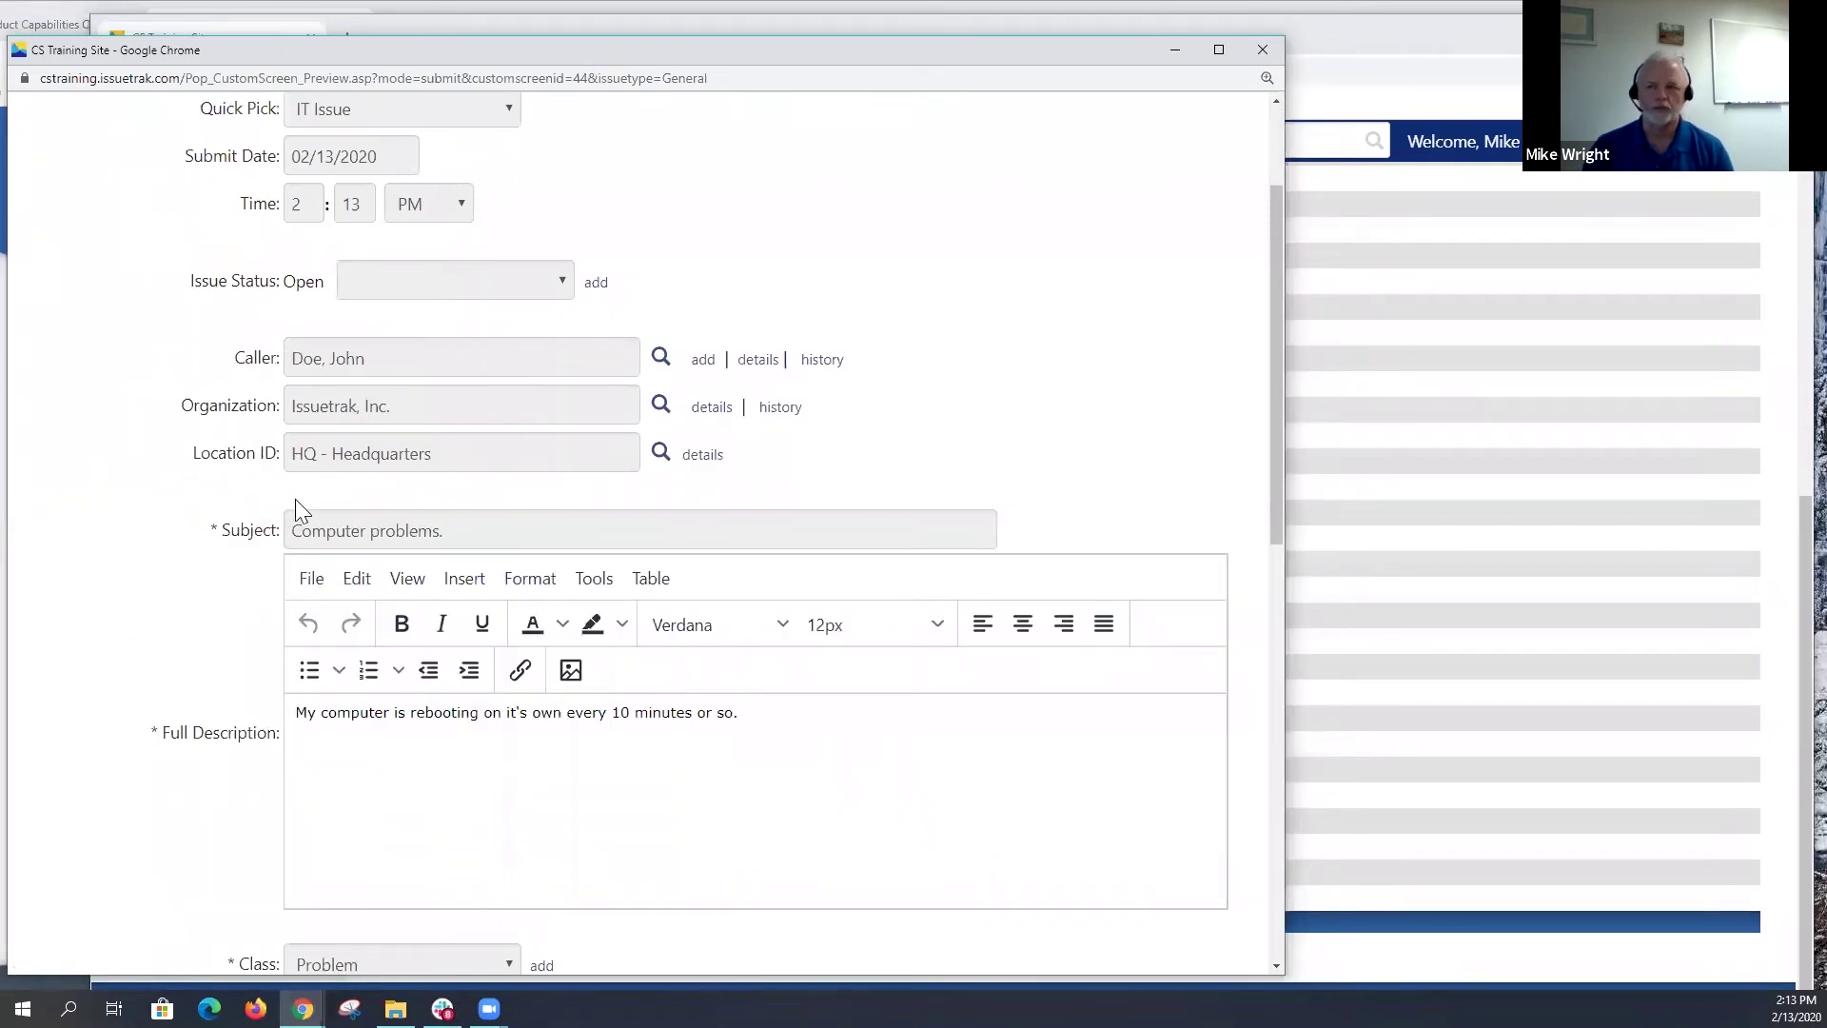
pyautogui.scroll(-2, 314, 503)
pyautogui.scroll(-8, 323, 503)
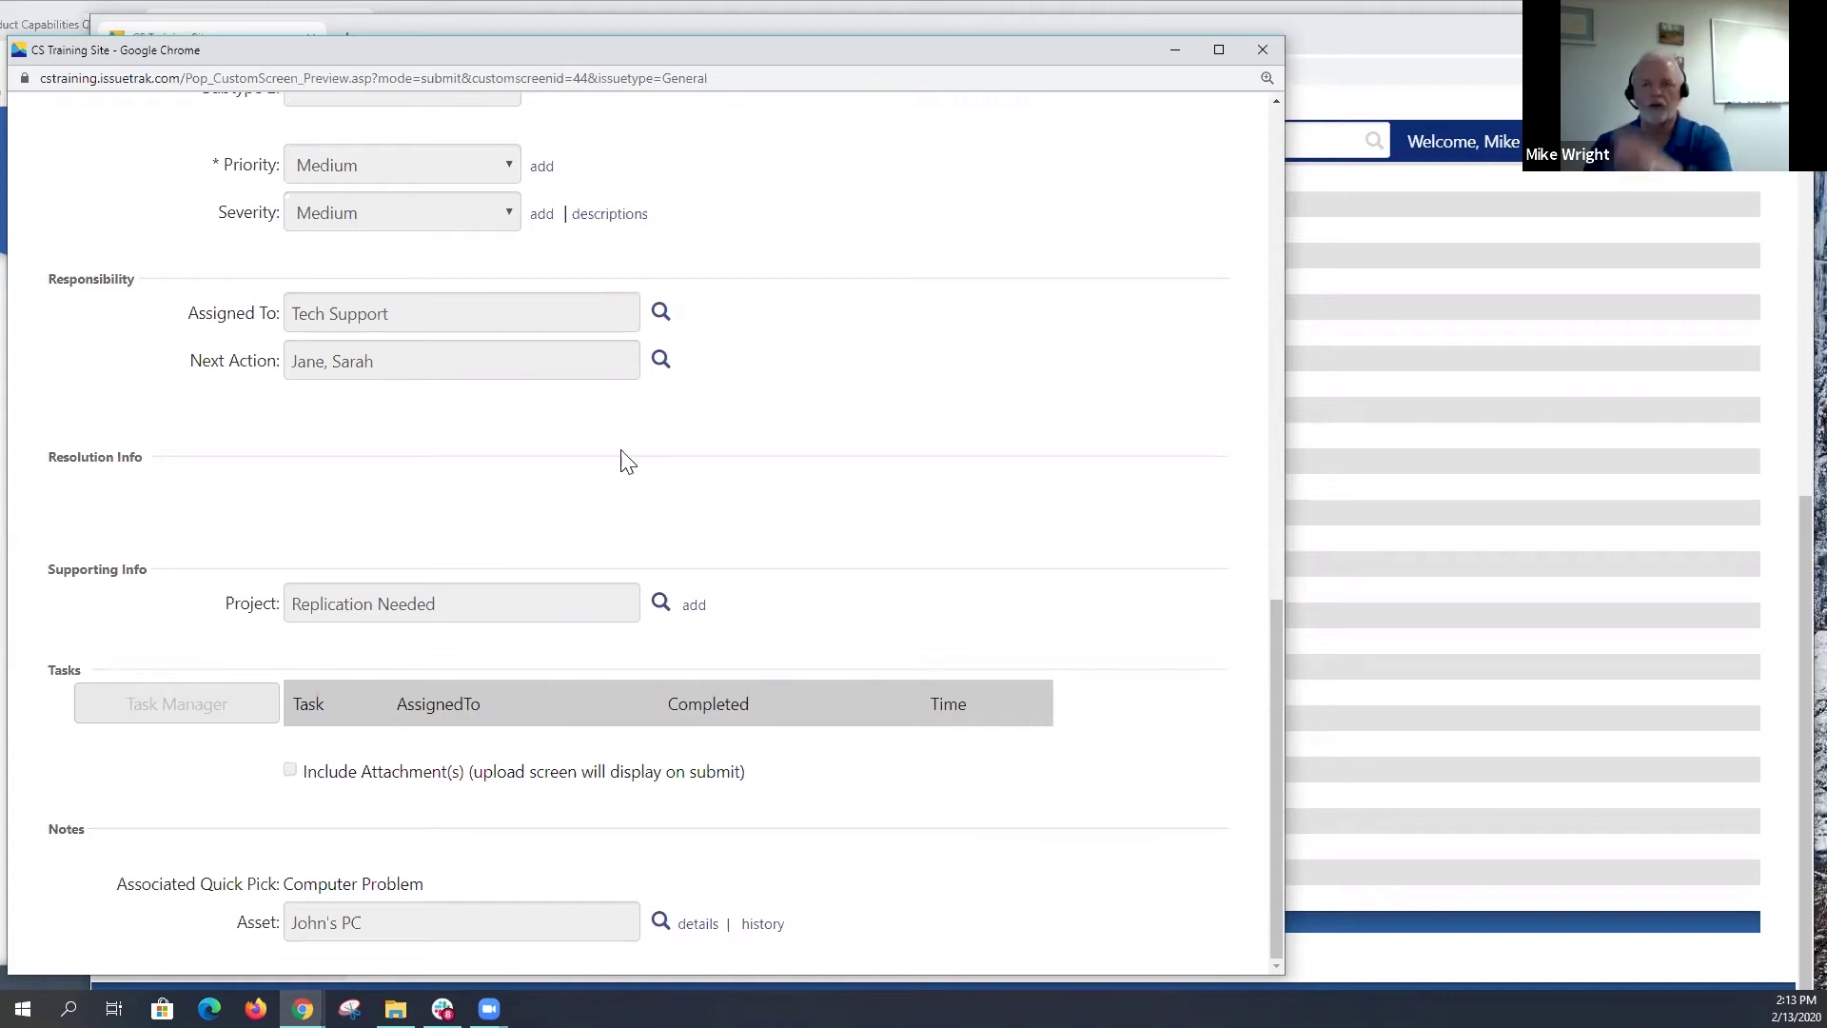
pyautogui.scroll(9, 685, 584)
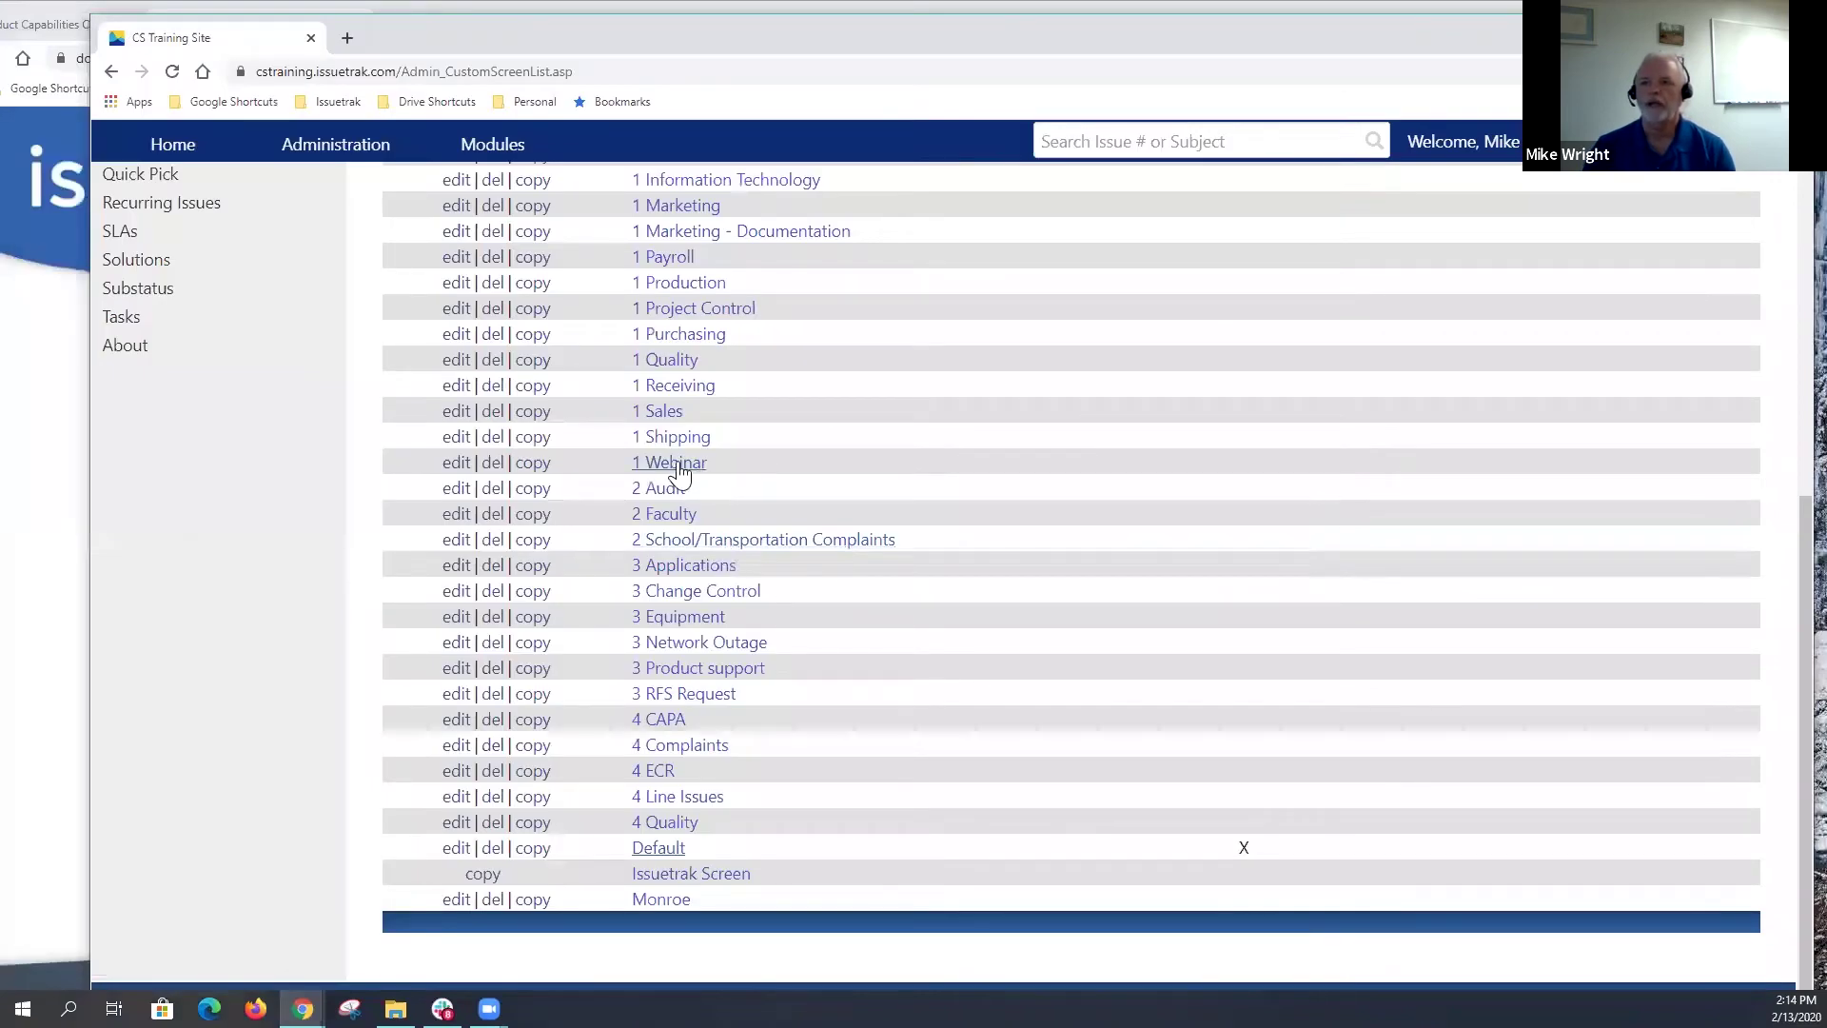
# Step: Open the 1 Webinar custom screen for editing and look through its included fields down to the Webinar Timeline section
pyautogui.click(455, 464)
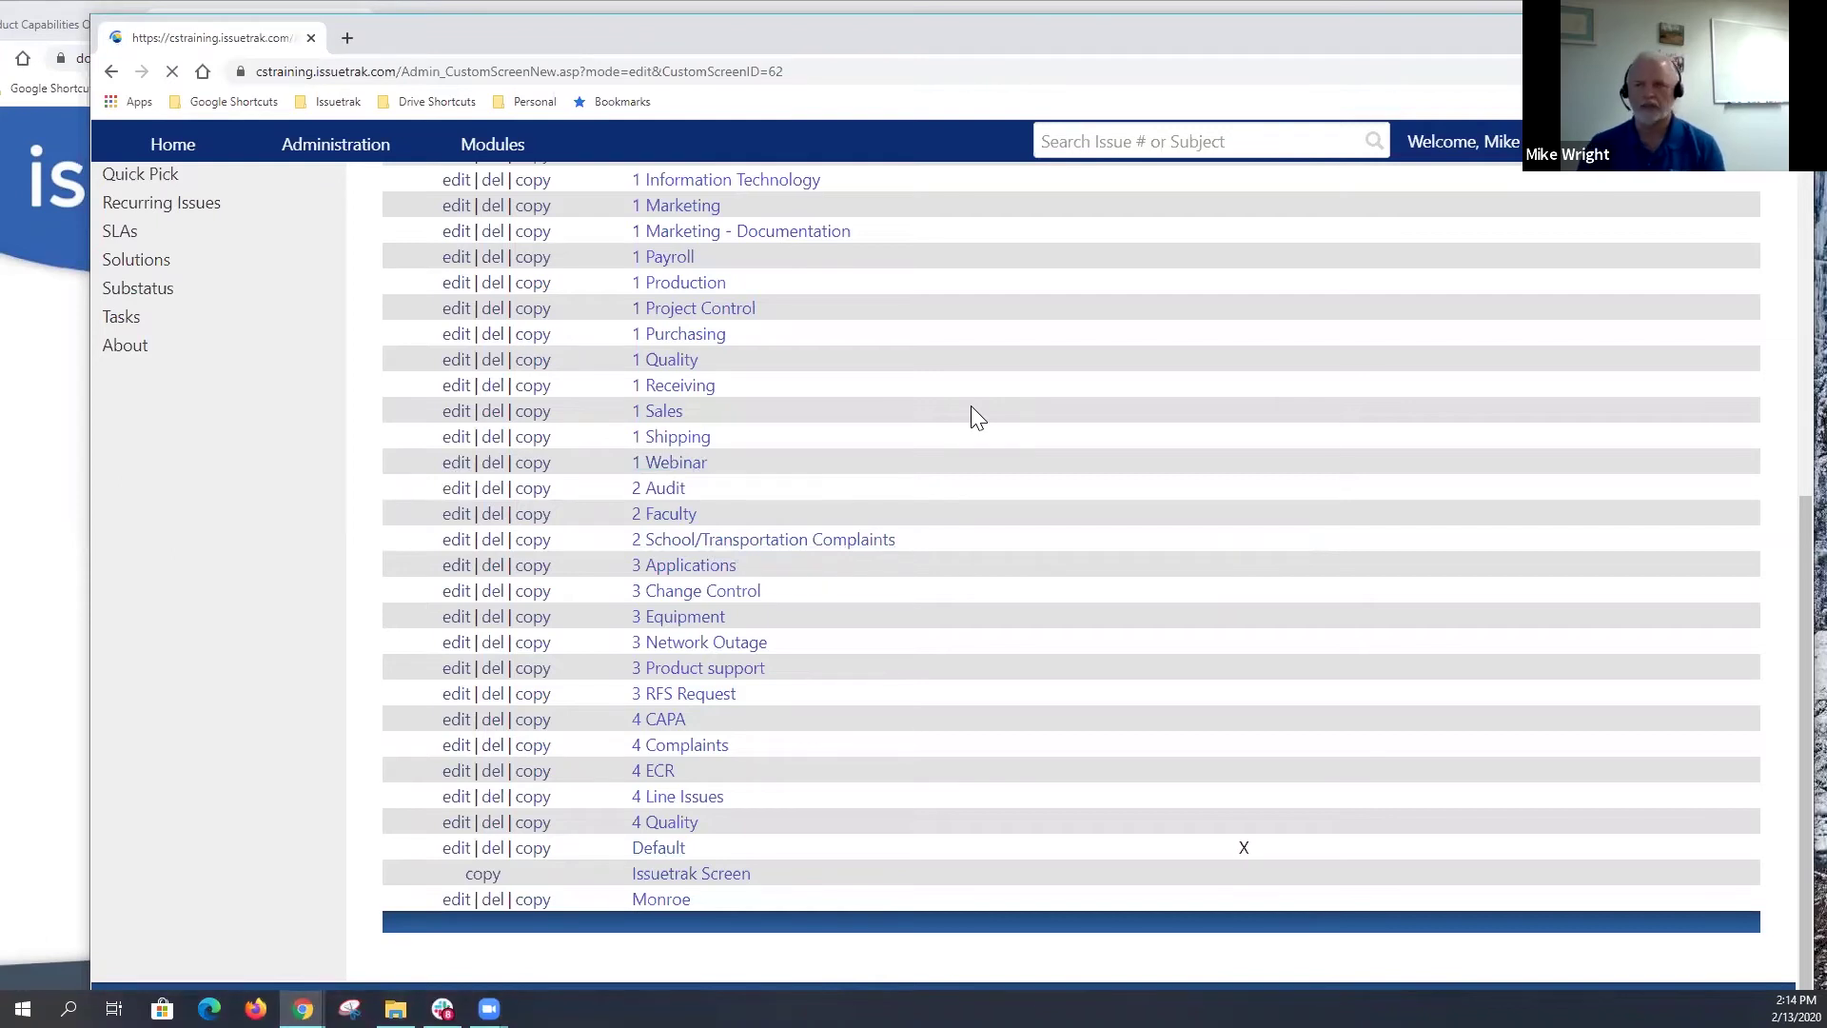
pyautogui.scroll(-4, 970, 424)
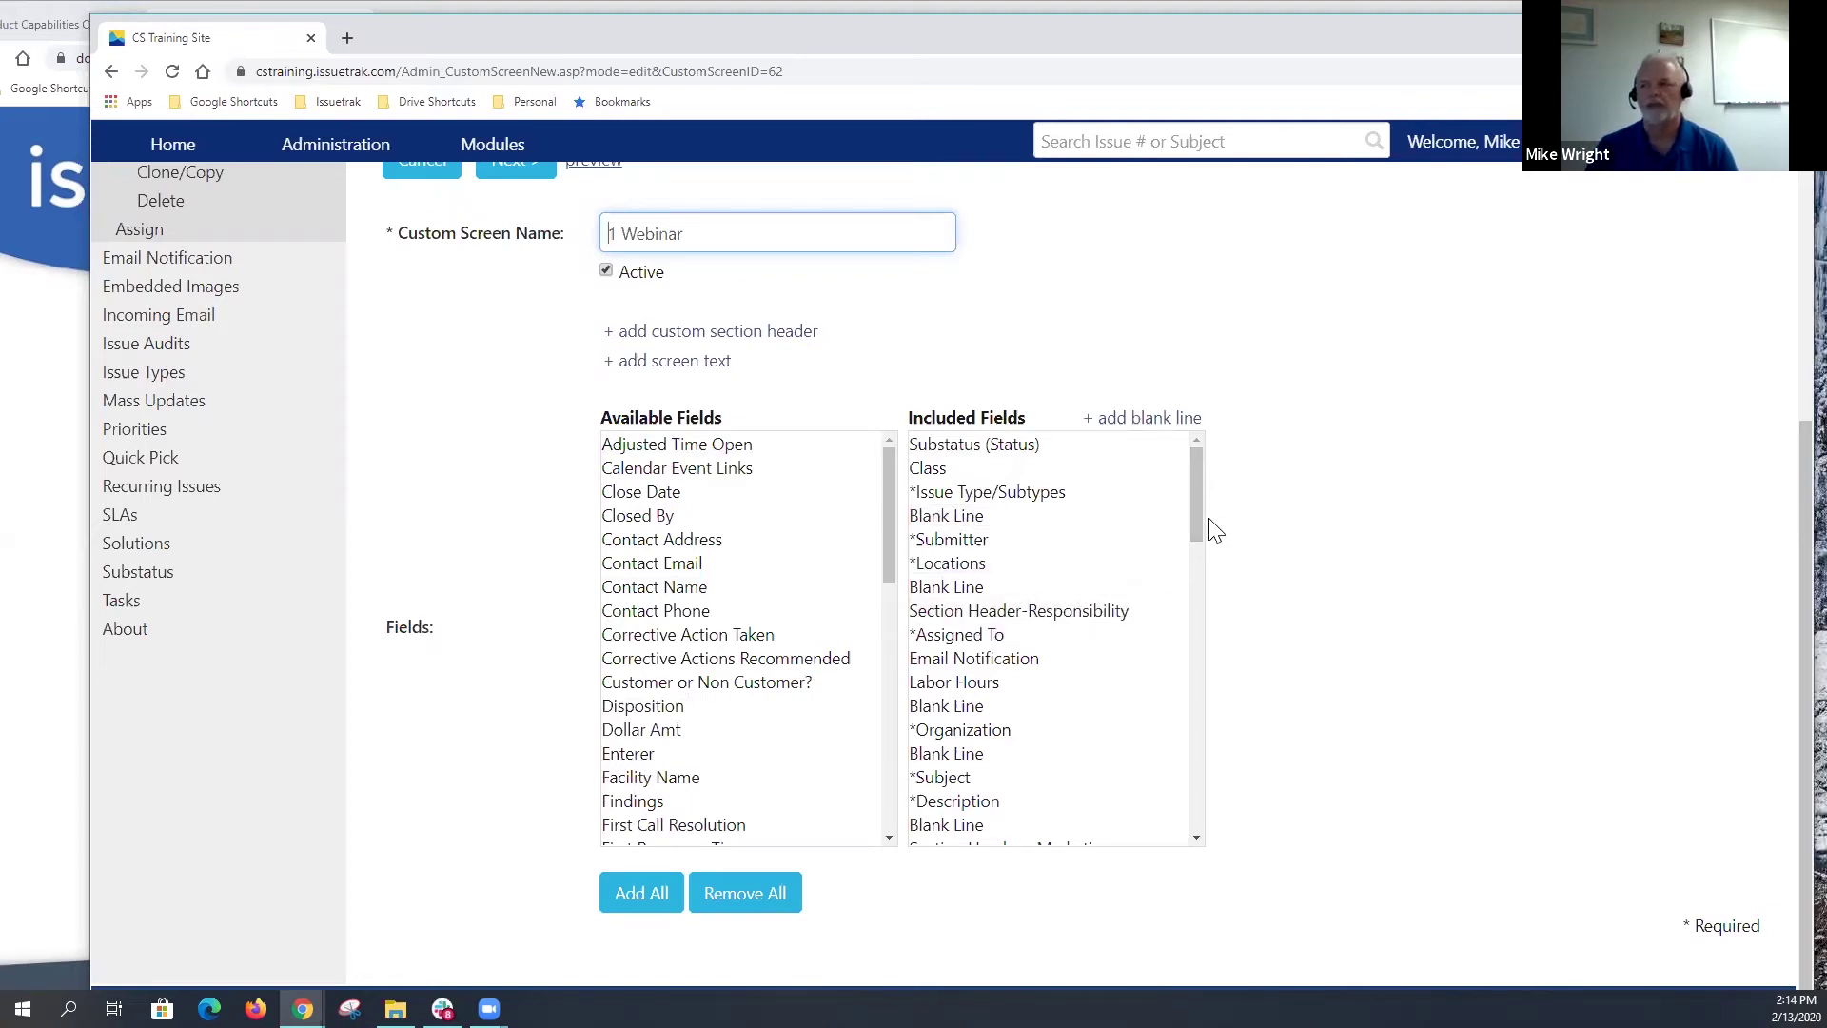
pyautogui.moveTo(1196, 508); pyautogui.dragTo(1188, 588)
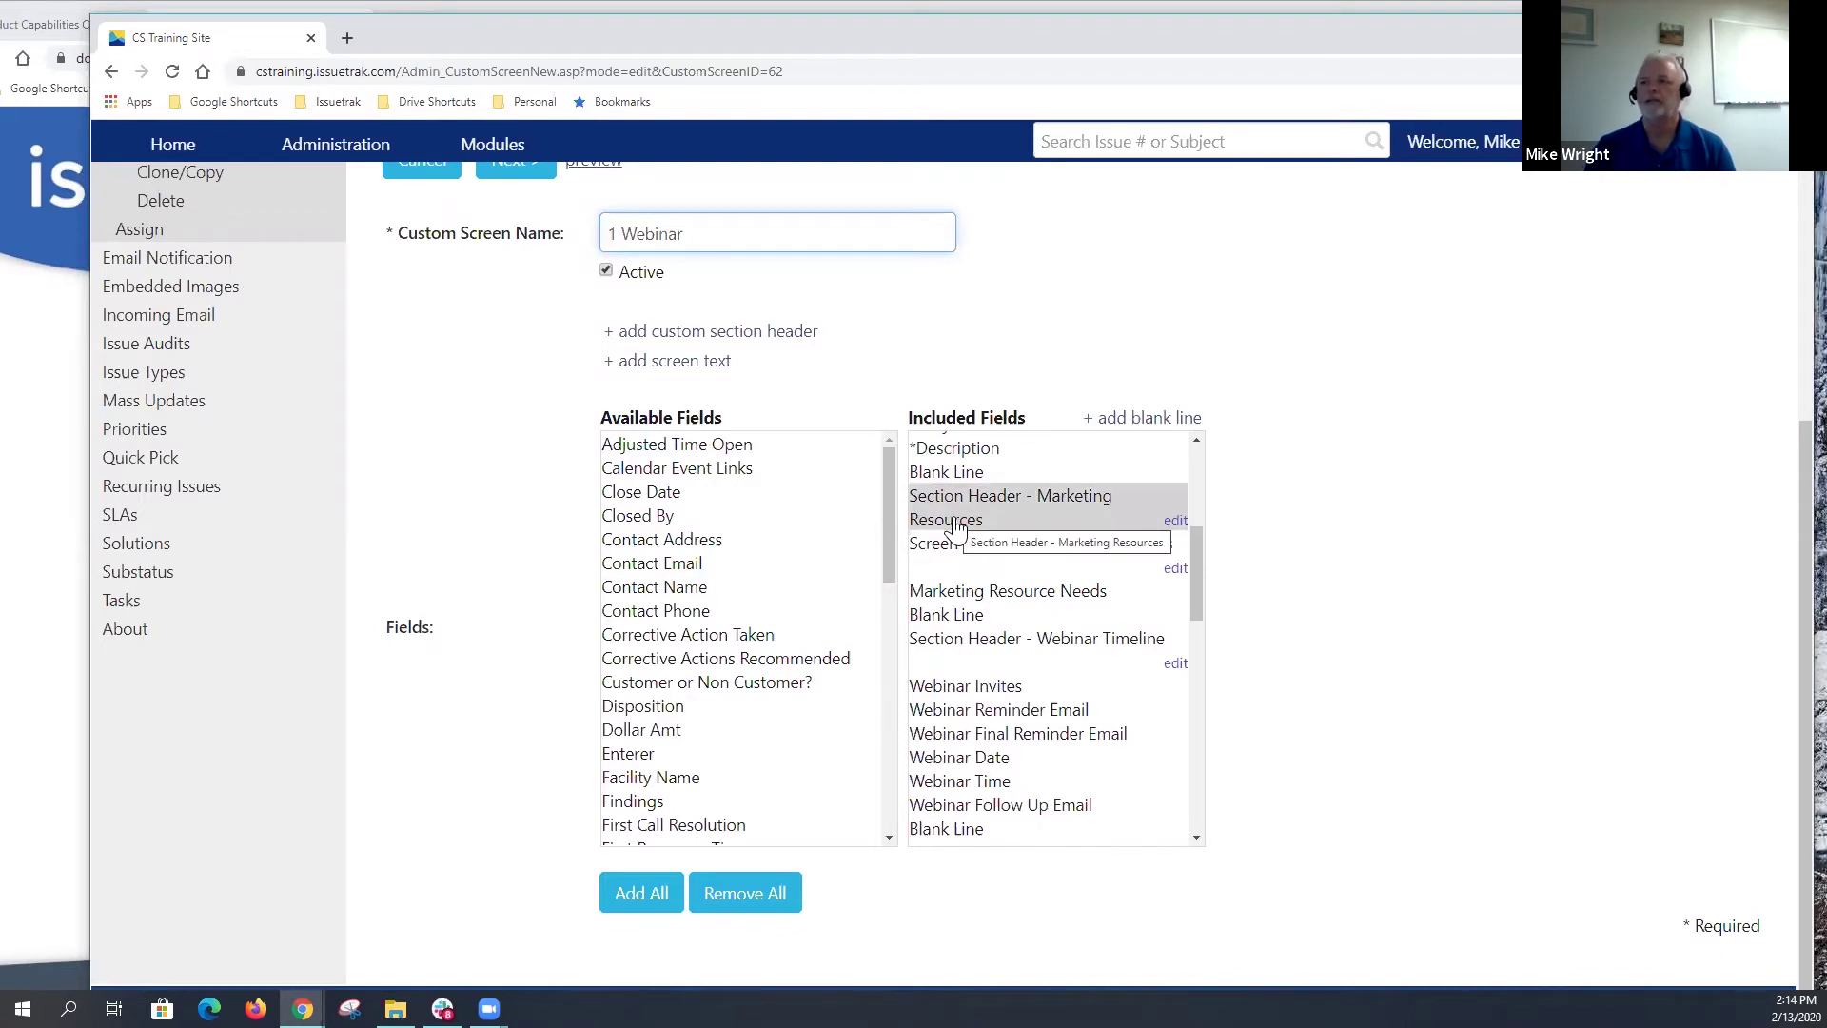
# Step: View the options for adding a custom section header and for editing the Webinar Timeline header and Marketing Instructions text, without making changes
pyautogui.click(747, 333)
pyautogui.click(976, 633)
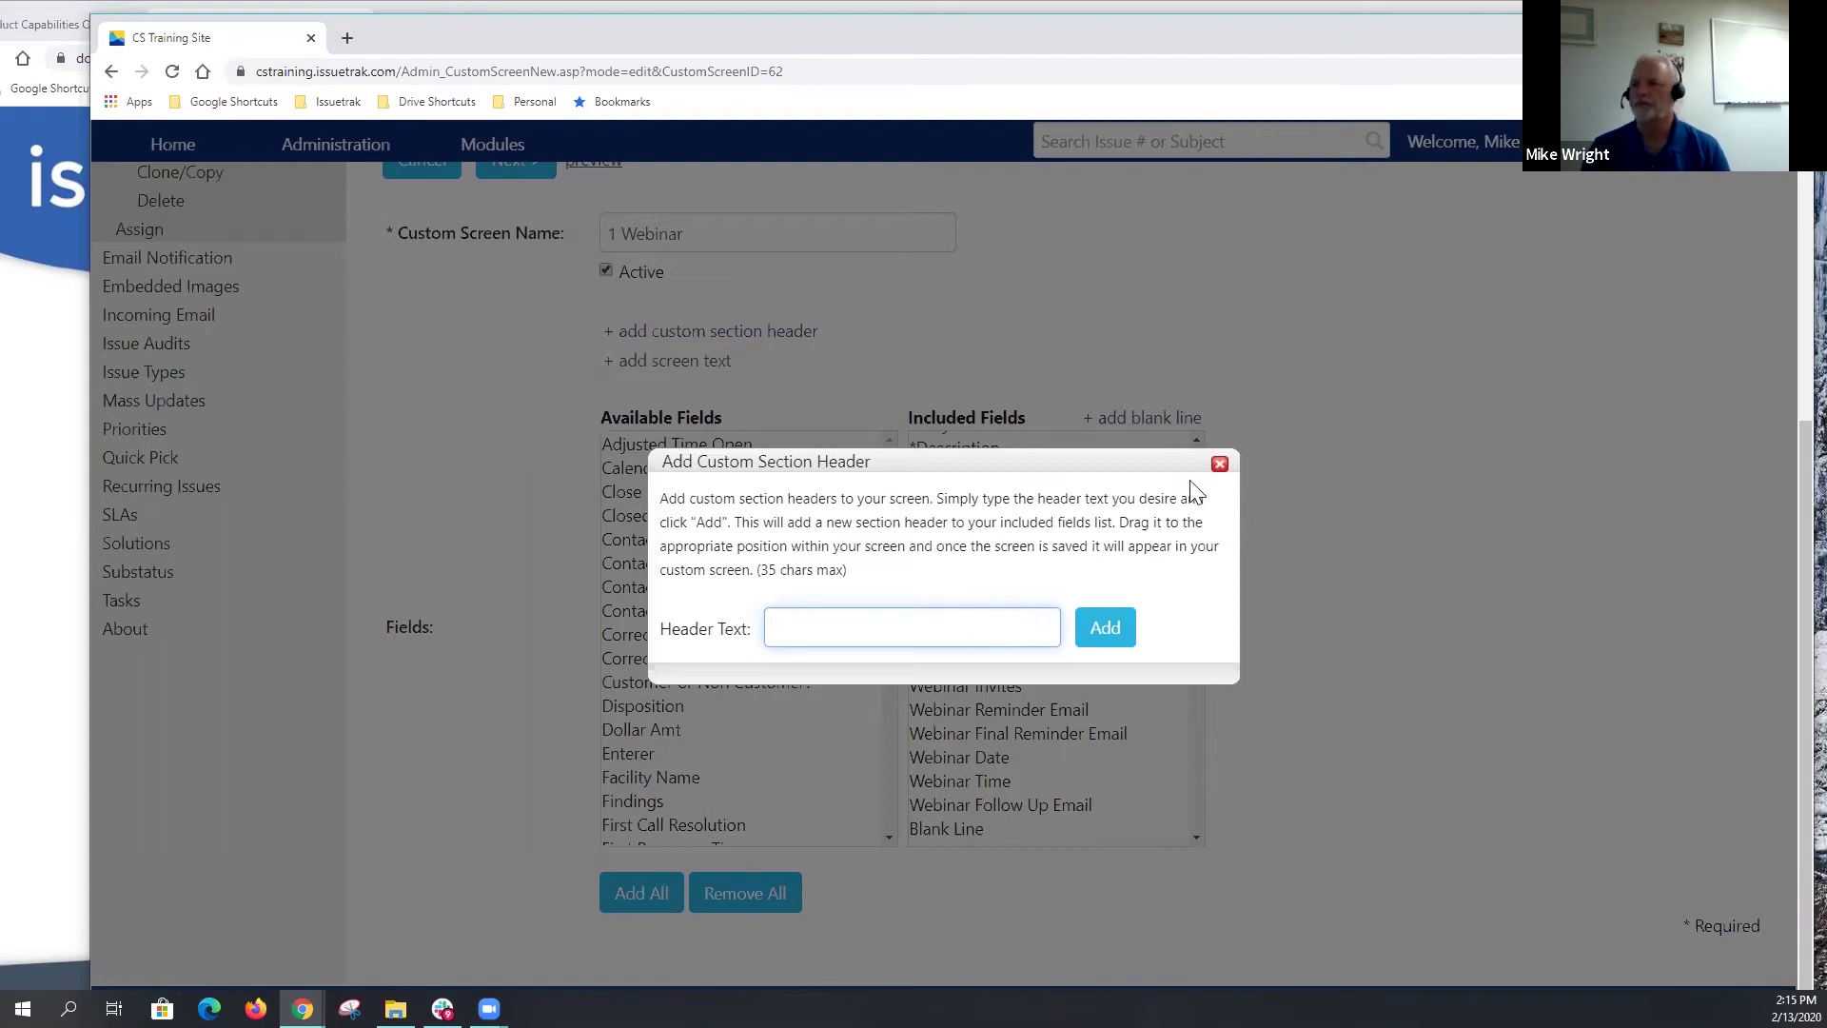
pyautogui.click(1219, 463)
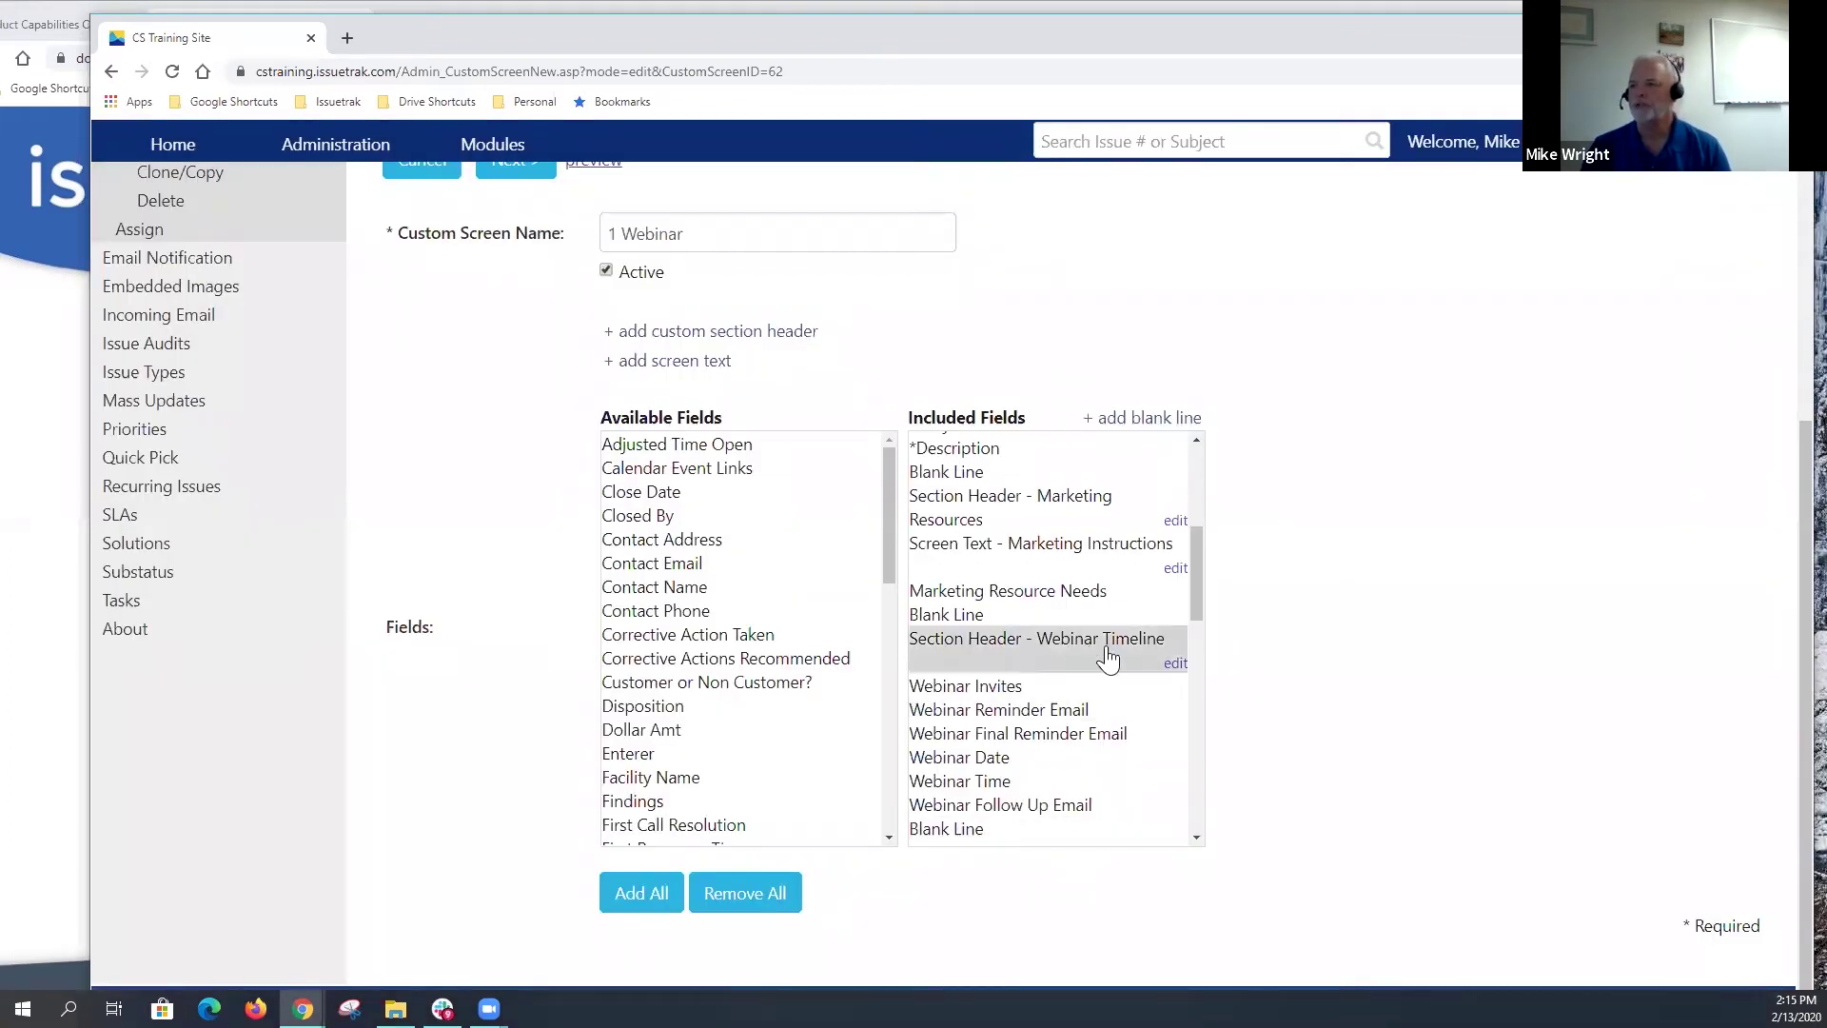
pyautogui.click(1174, 664)
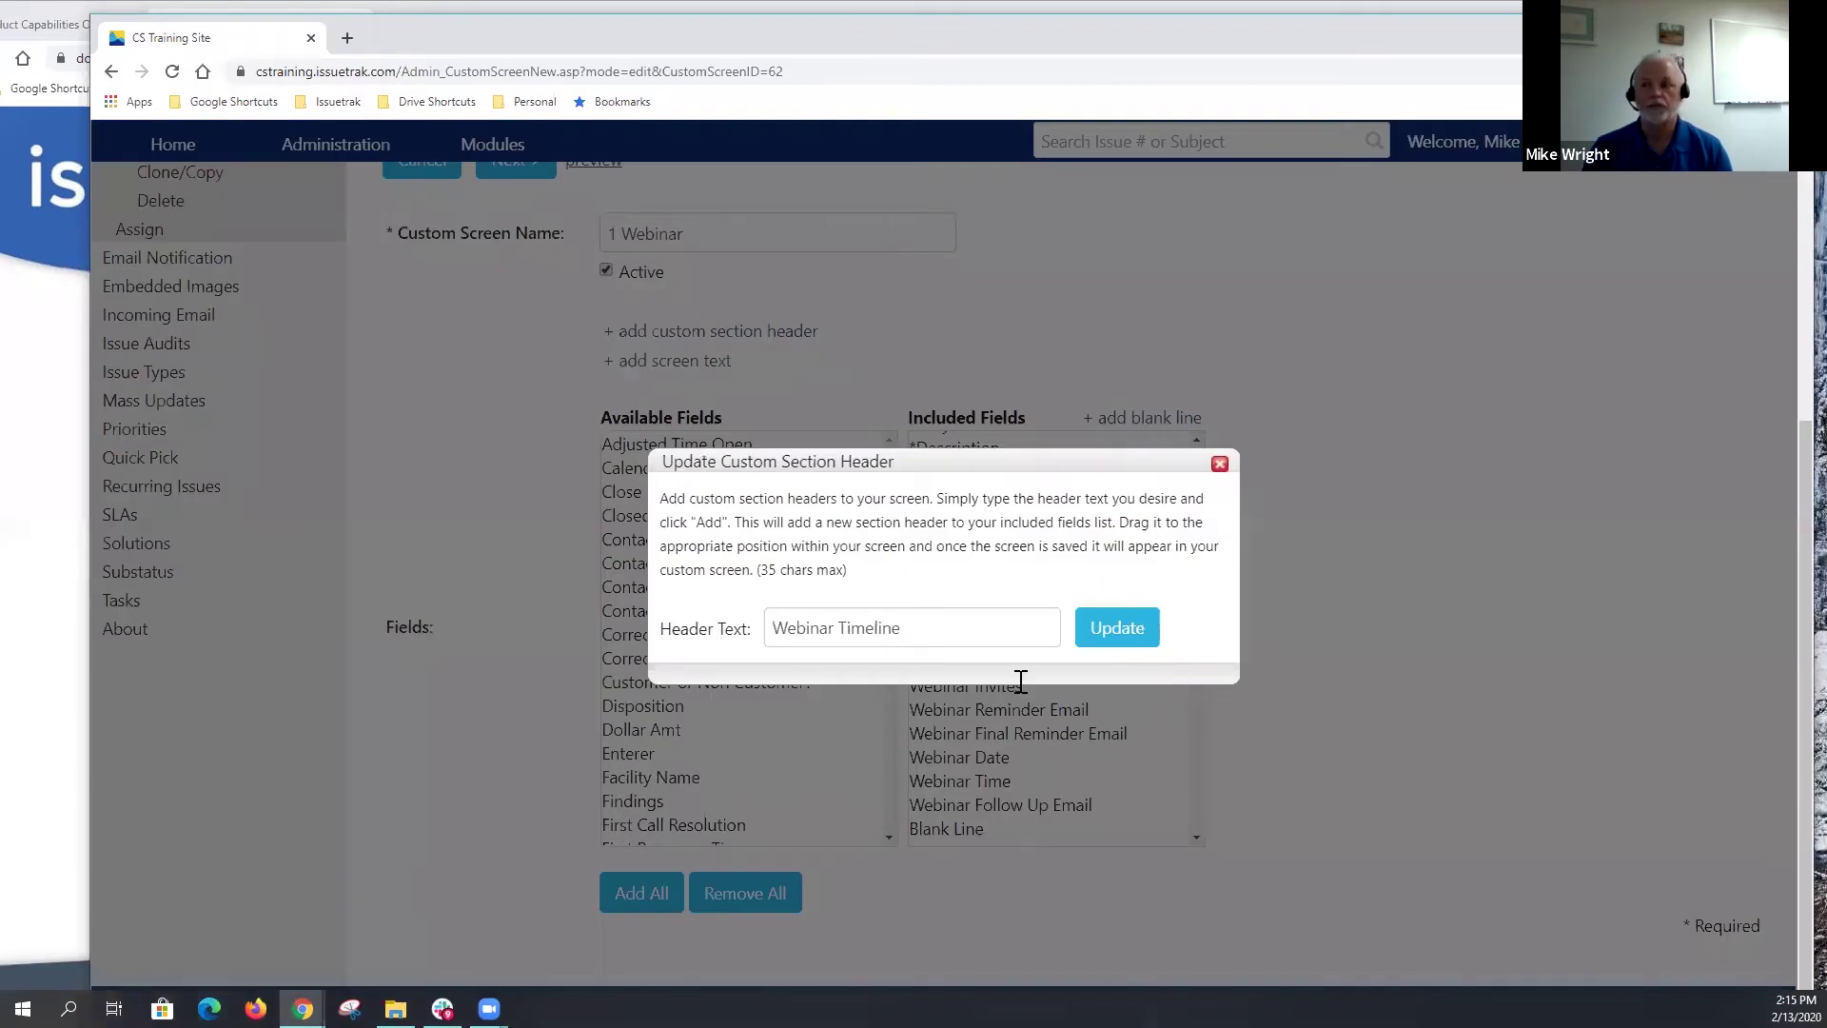
pyautogui.click(1219, 464)
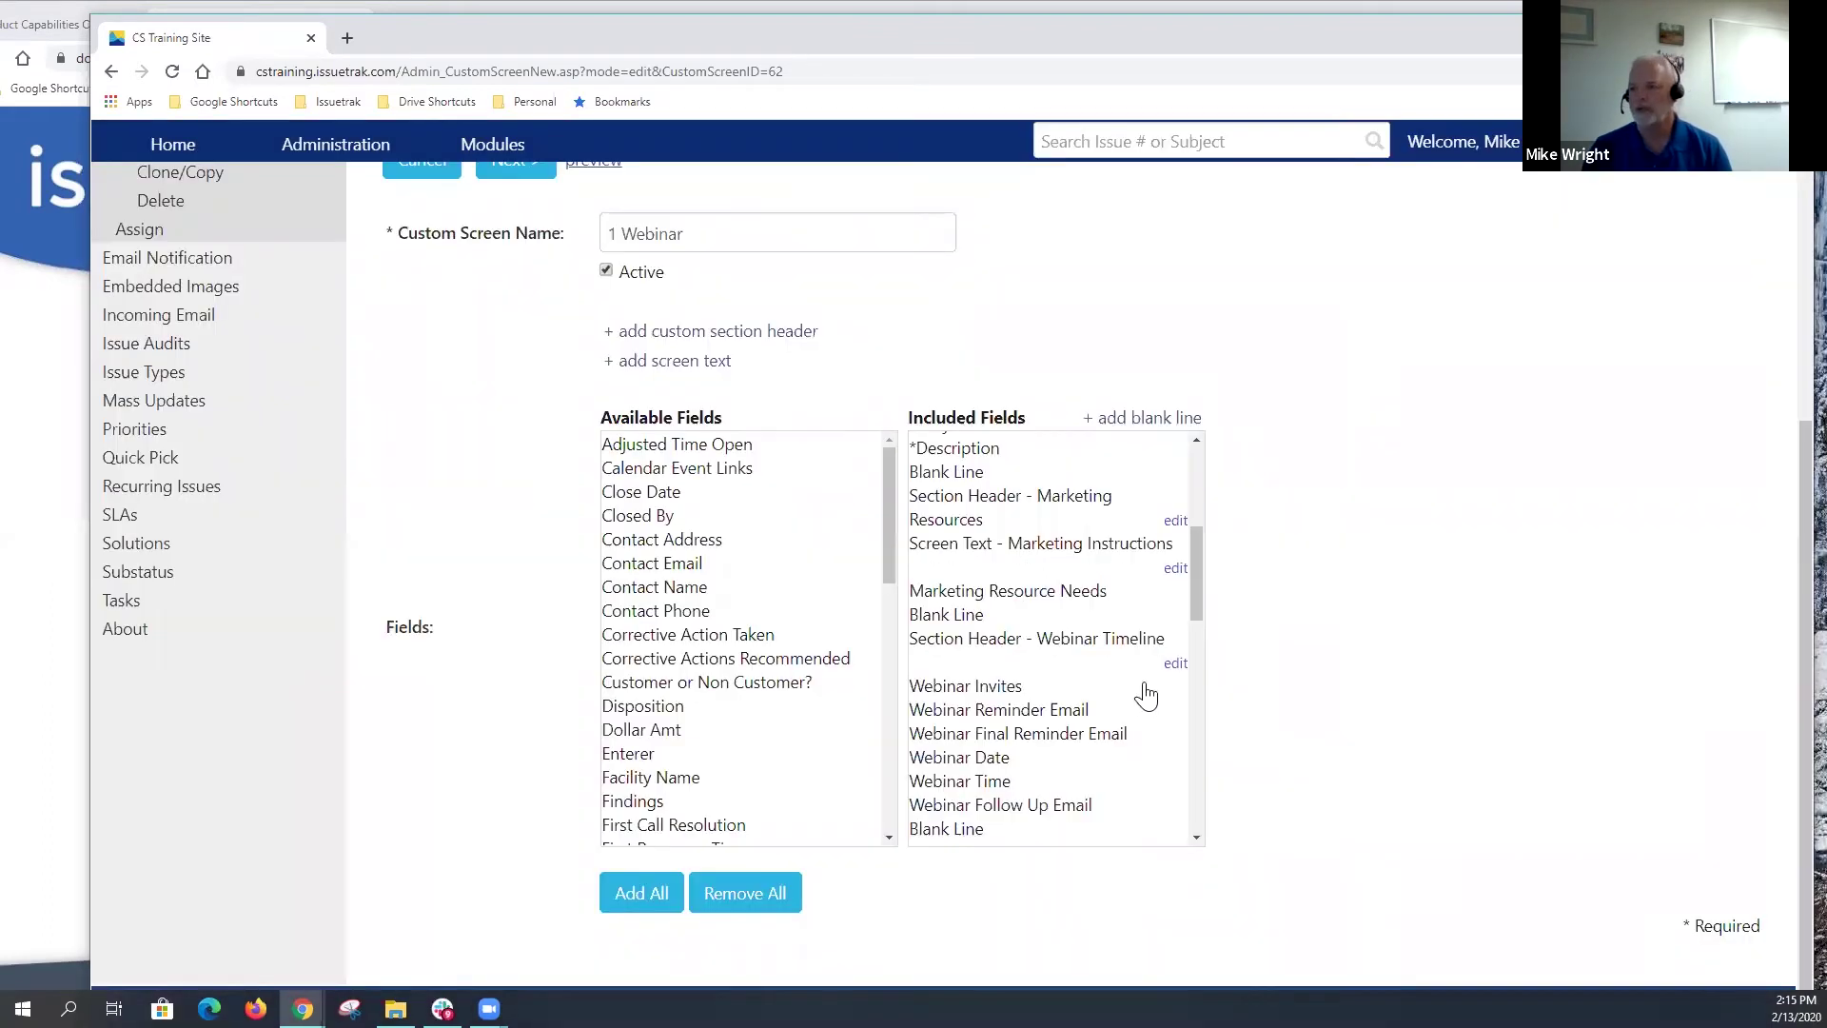
pyautogui.click(1174, 569)
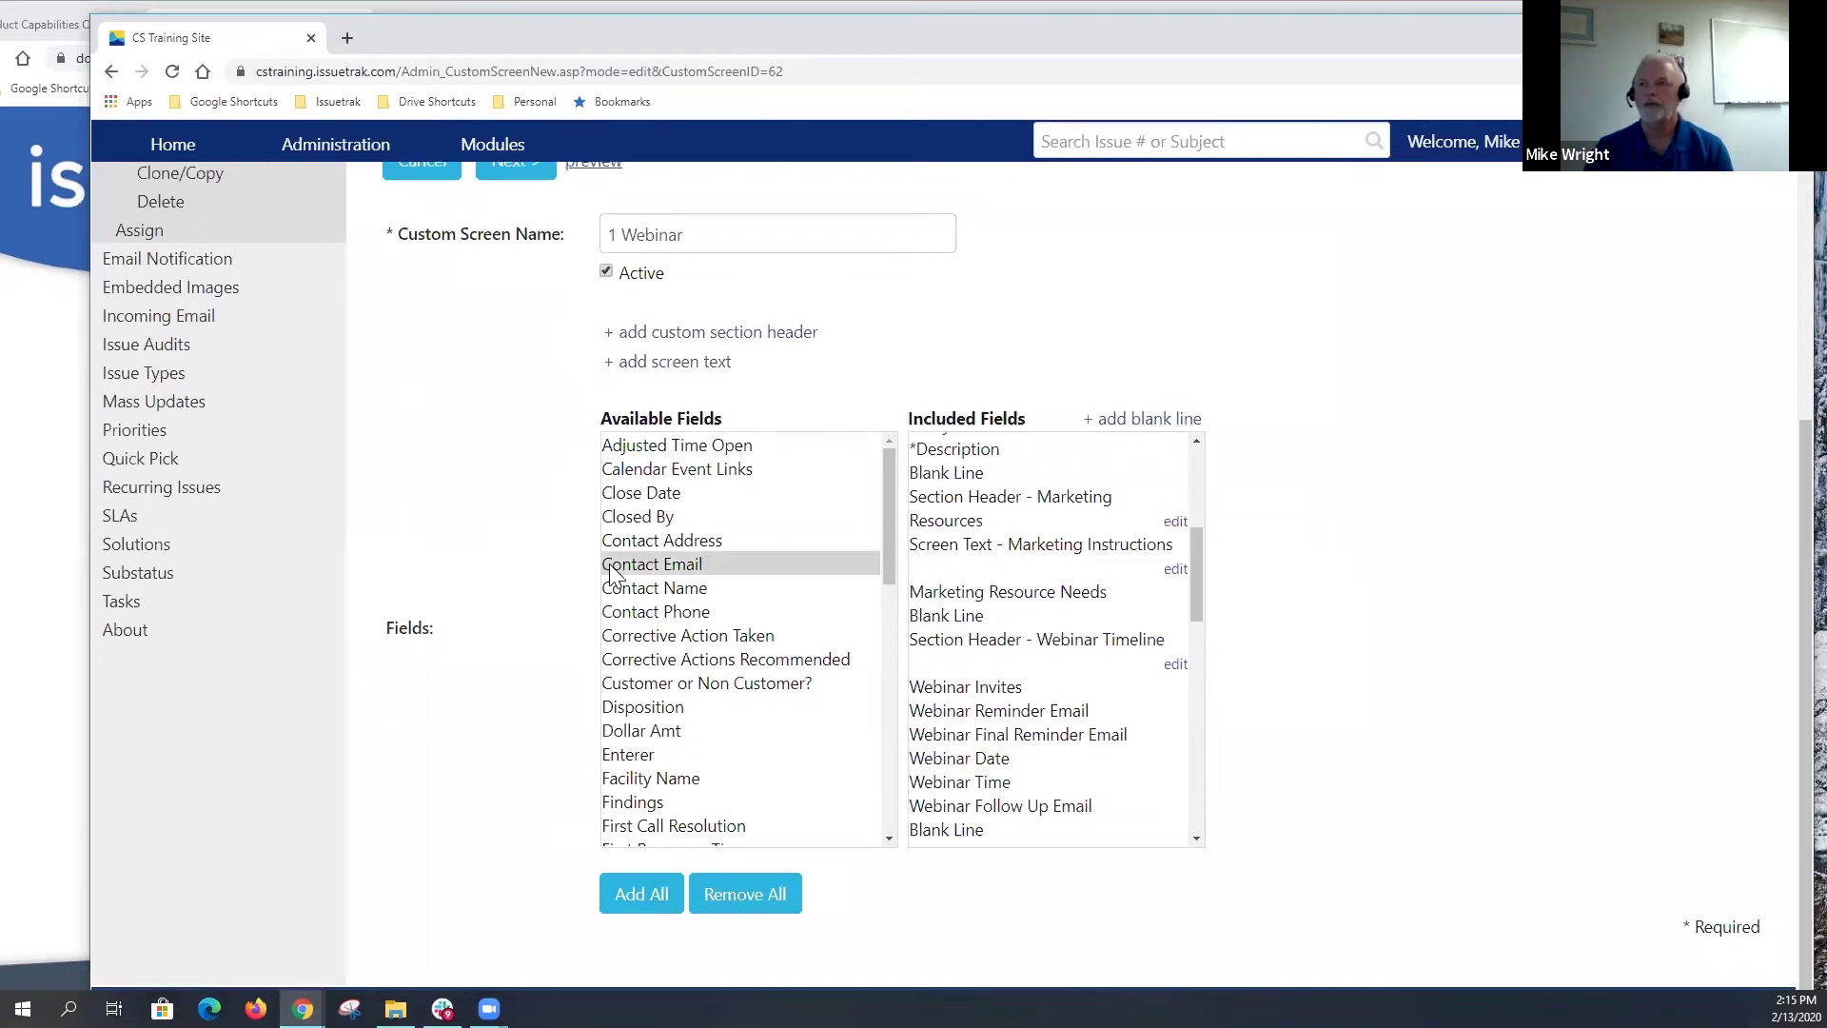
# Step: Preview the 1 Webinar custom screen in Submit mode in an enlarged window and examine its fields through the Webinar Timeline section
pyautogui.scroll(3, 599, 576)
pyautogui.click(596, 479)
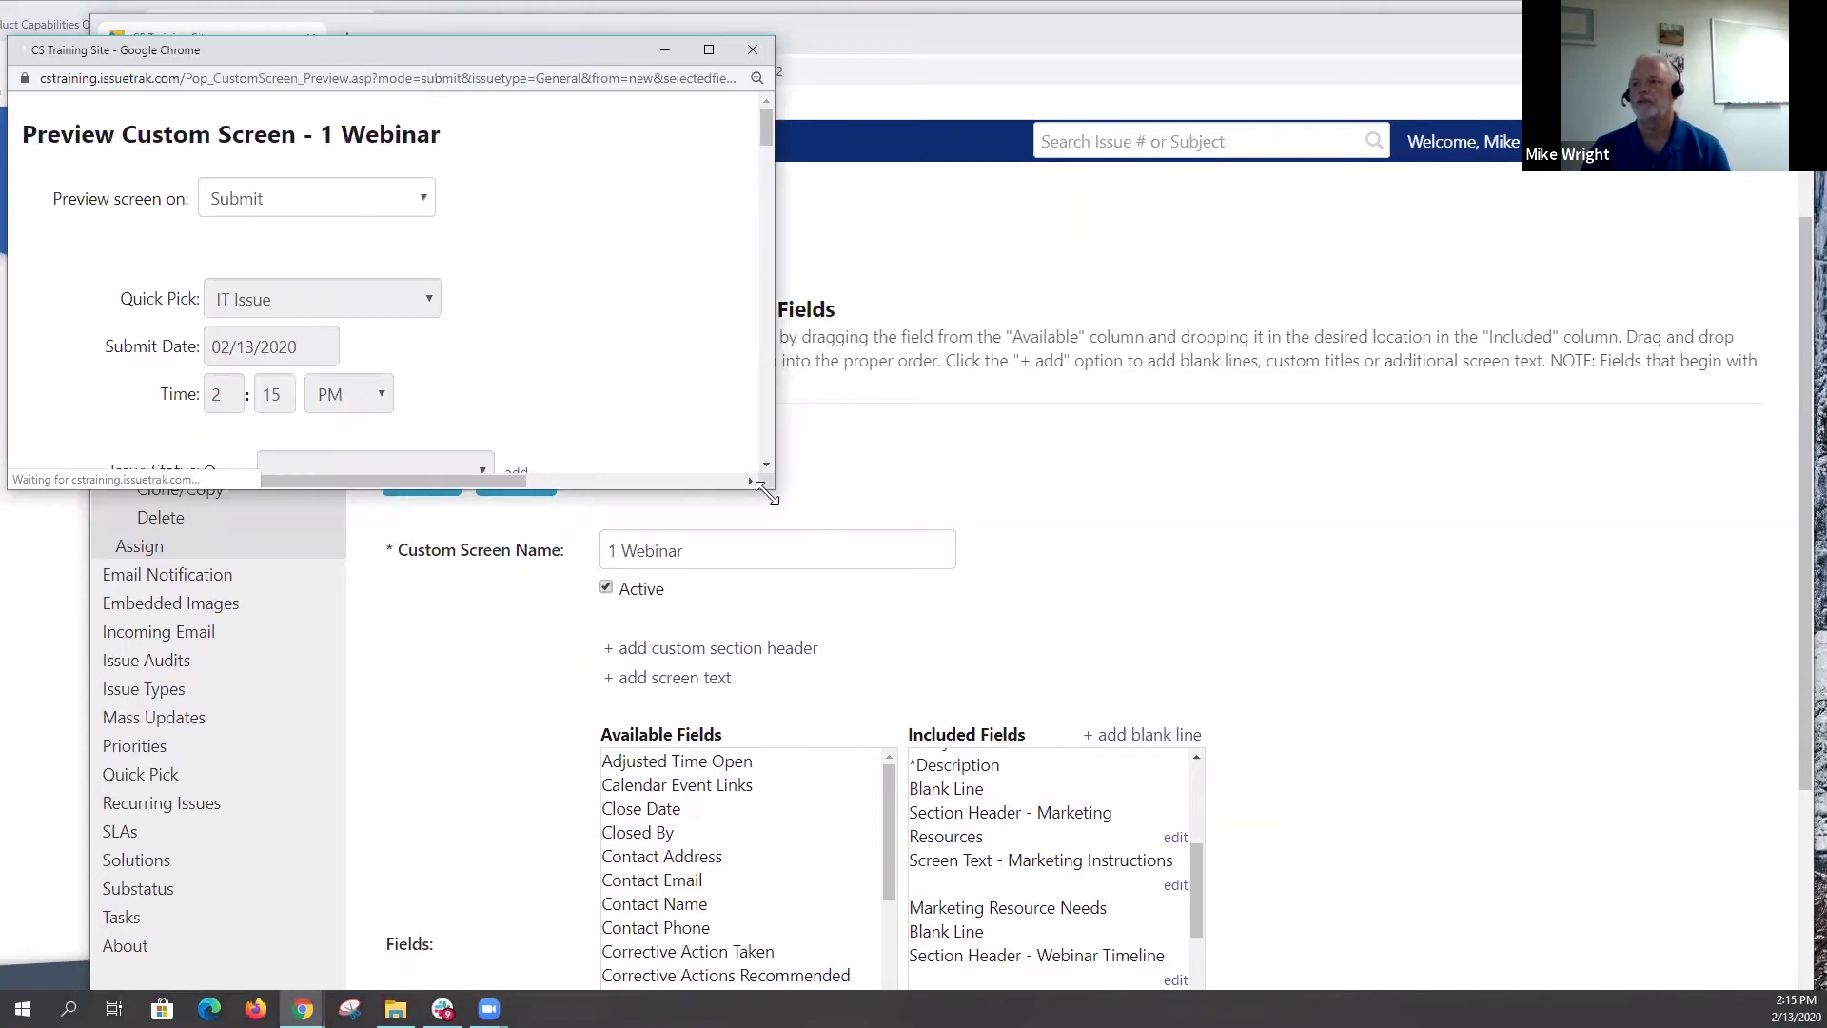
pyautogui.moveTo(767, 493); pyautogui.dragTo(1335, 859)
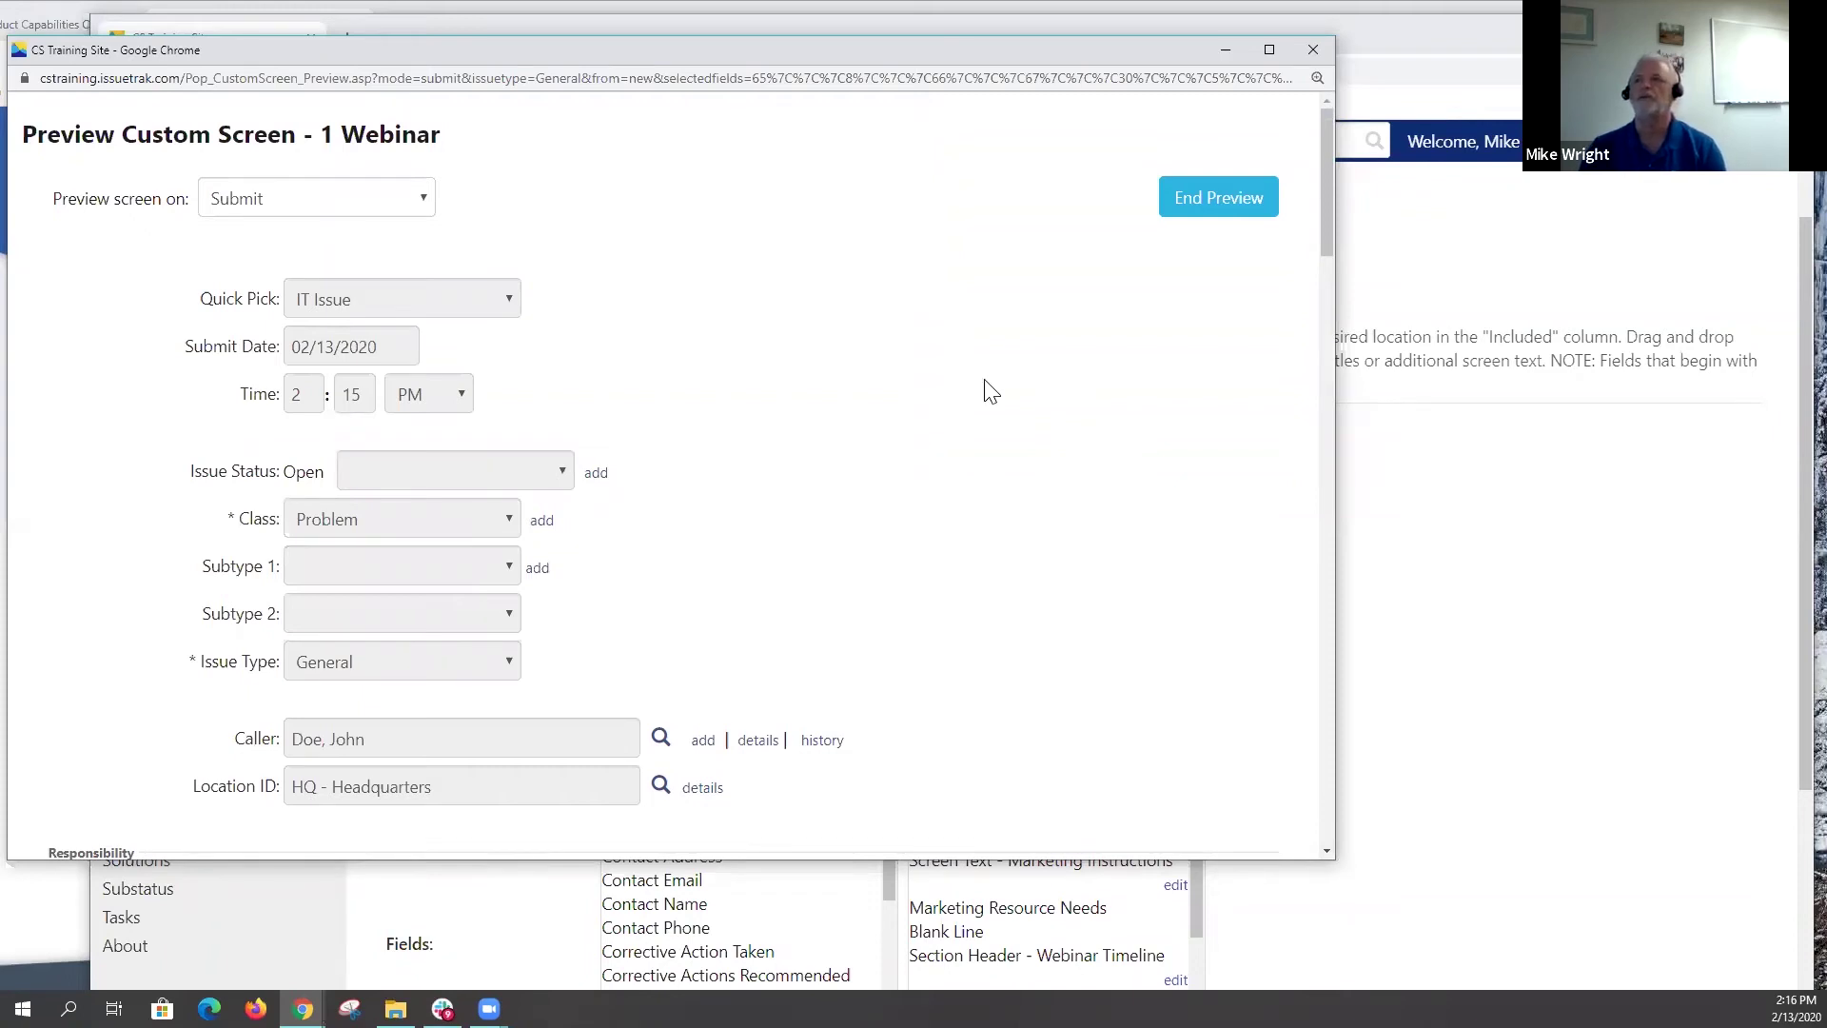
pyautogui.scroll(-2, 699, 476)
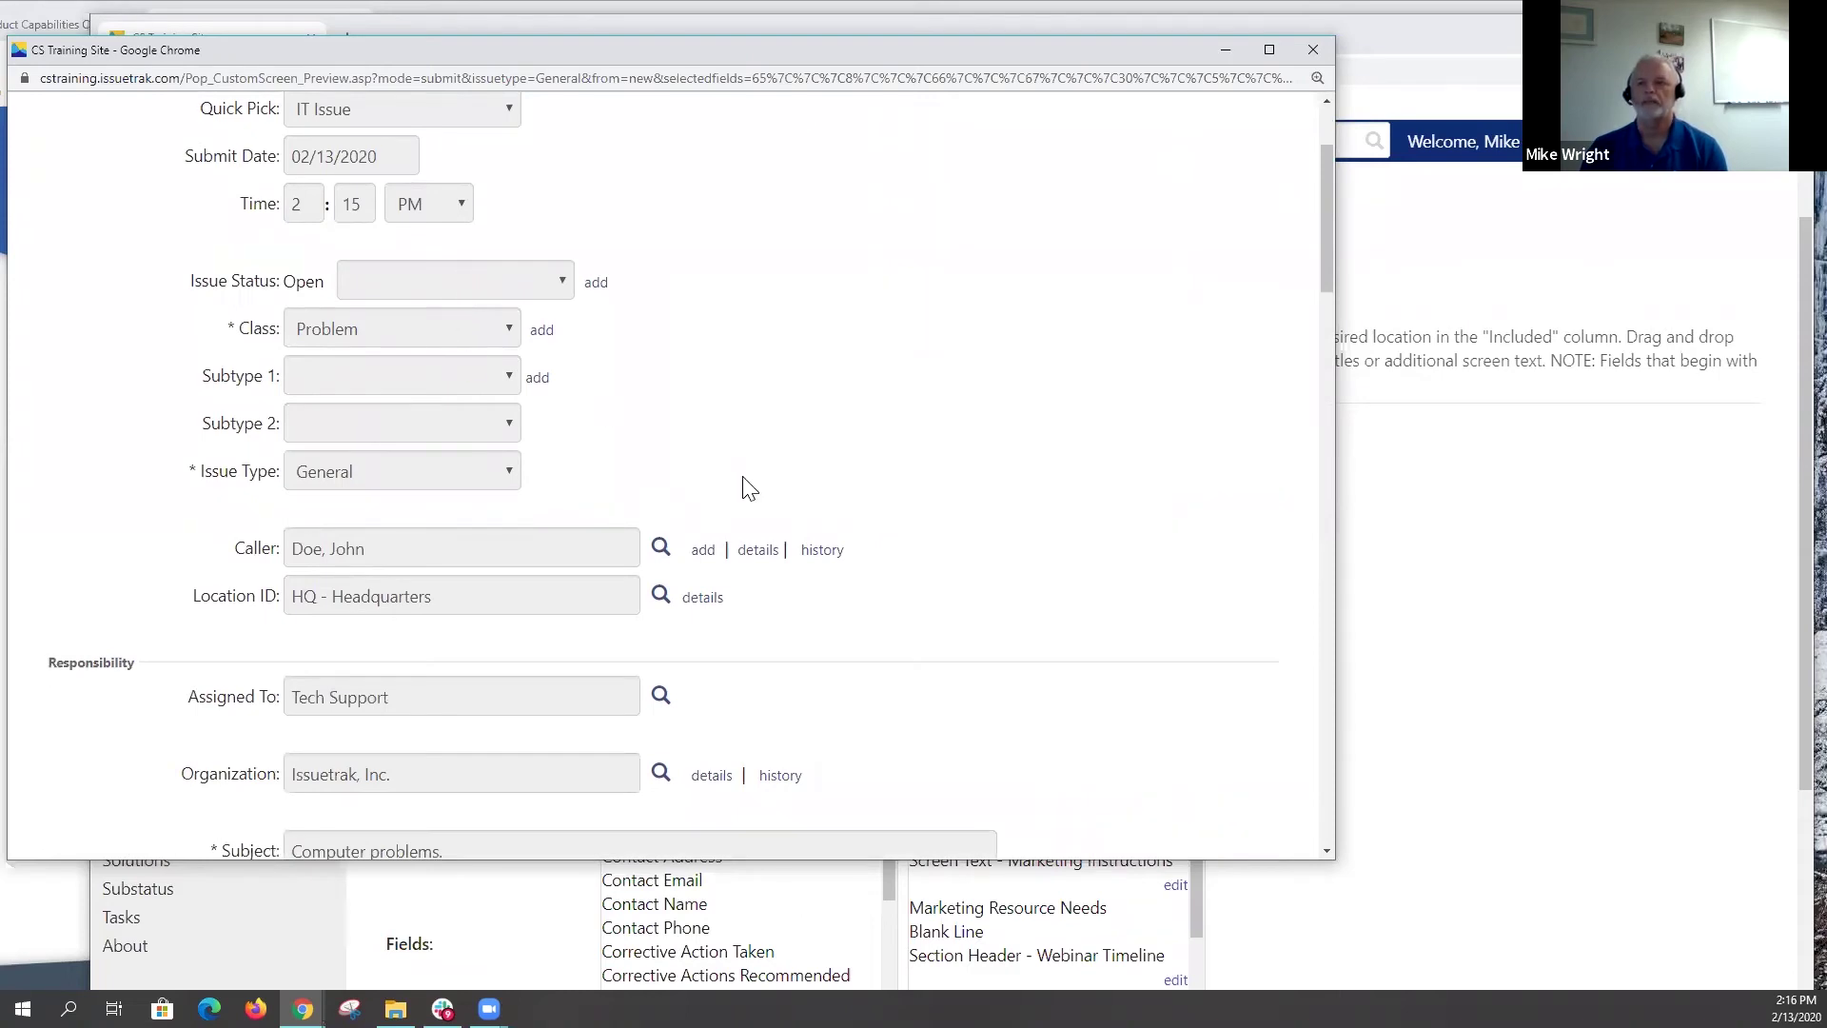
pyautogui.scroll(-2, 351, 346)
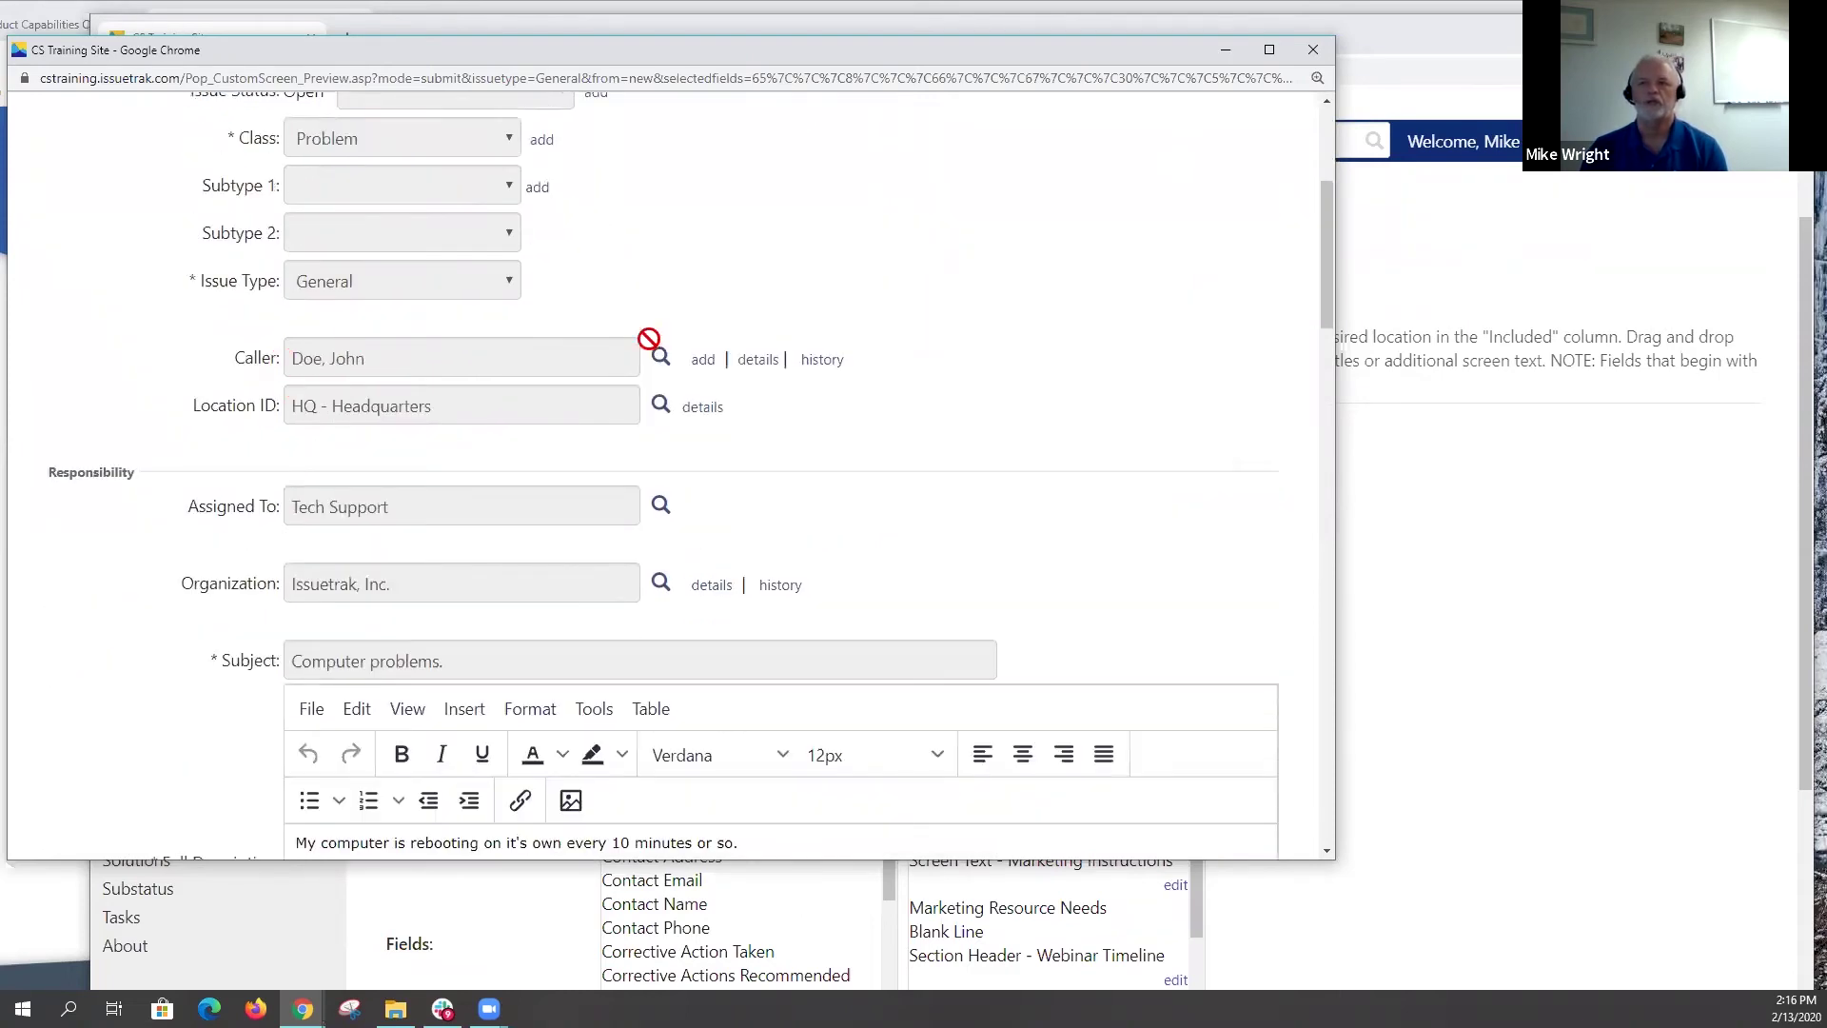
pyautogui.scroll(-1, 842, 426)
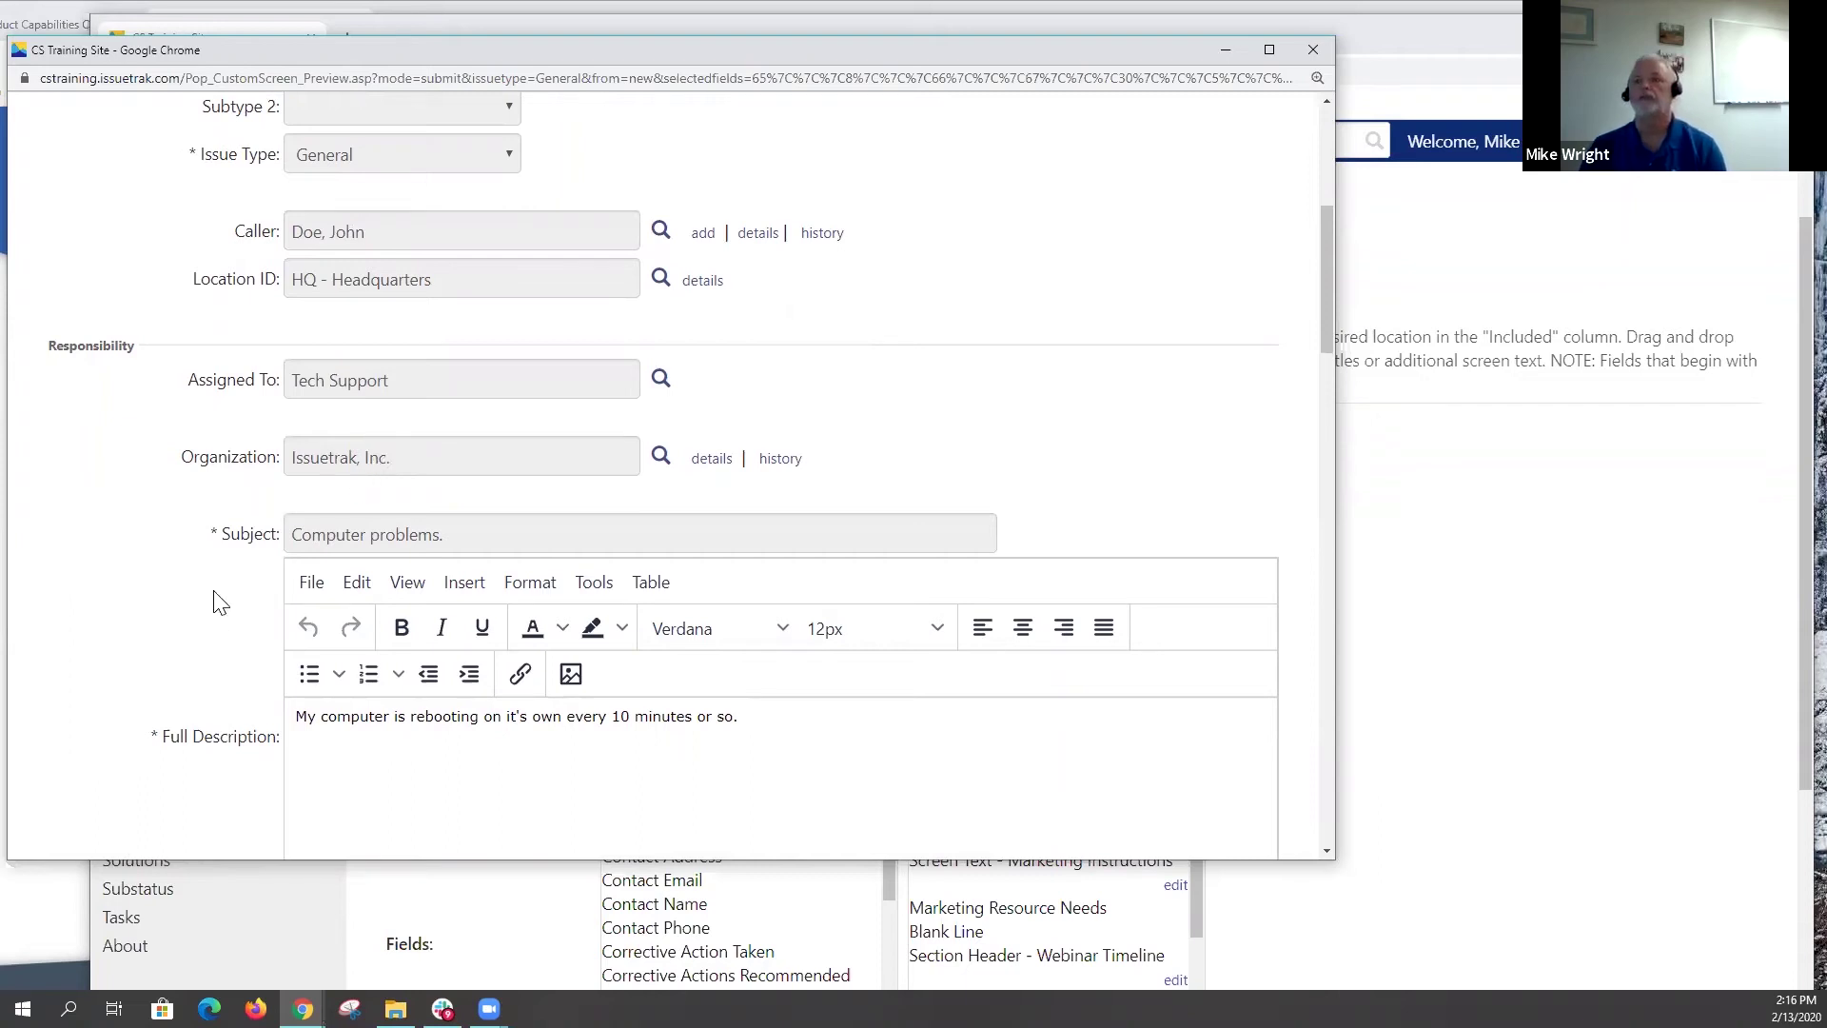
pyautogui.scroll(-3, 216, 706)
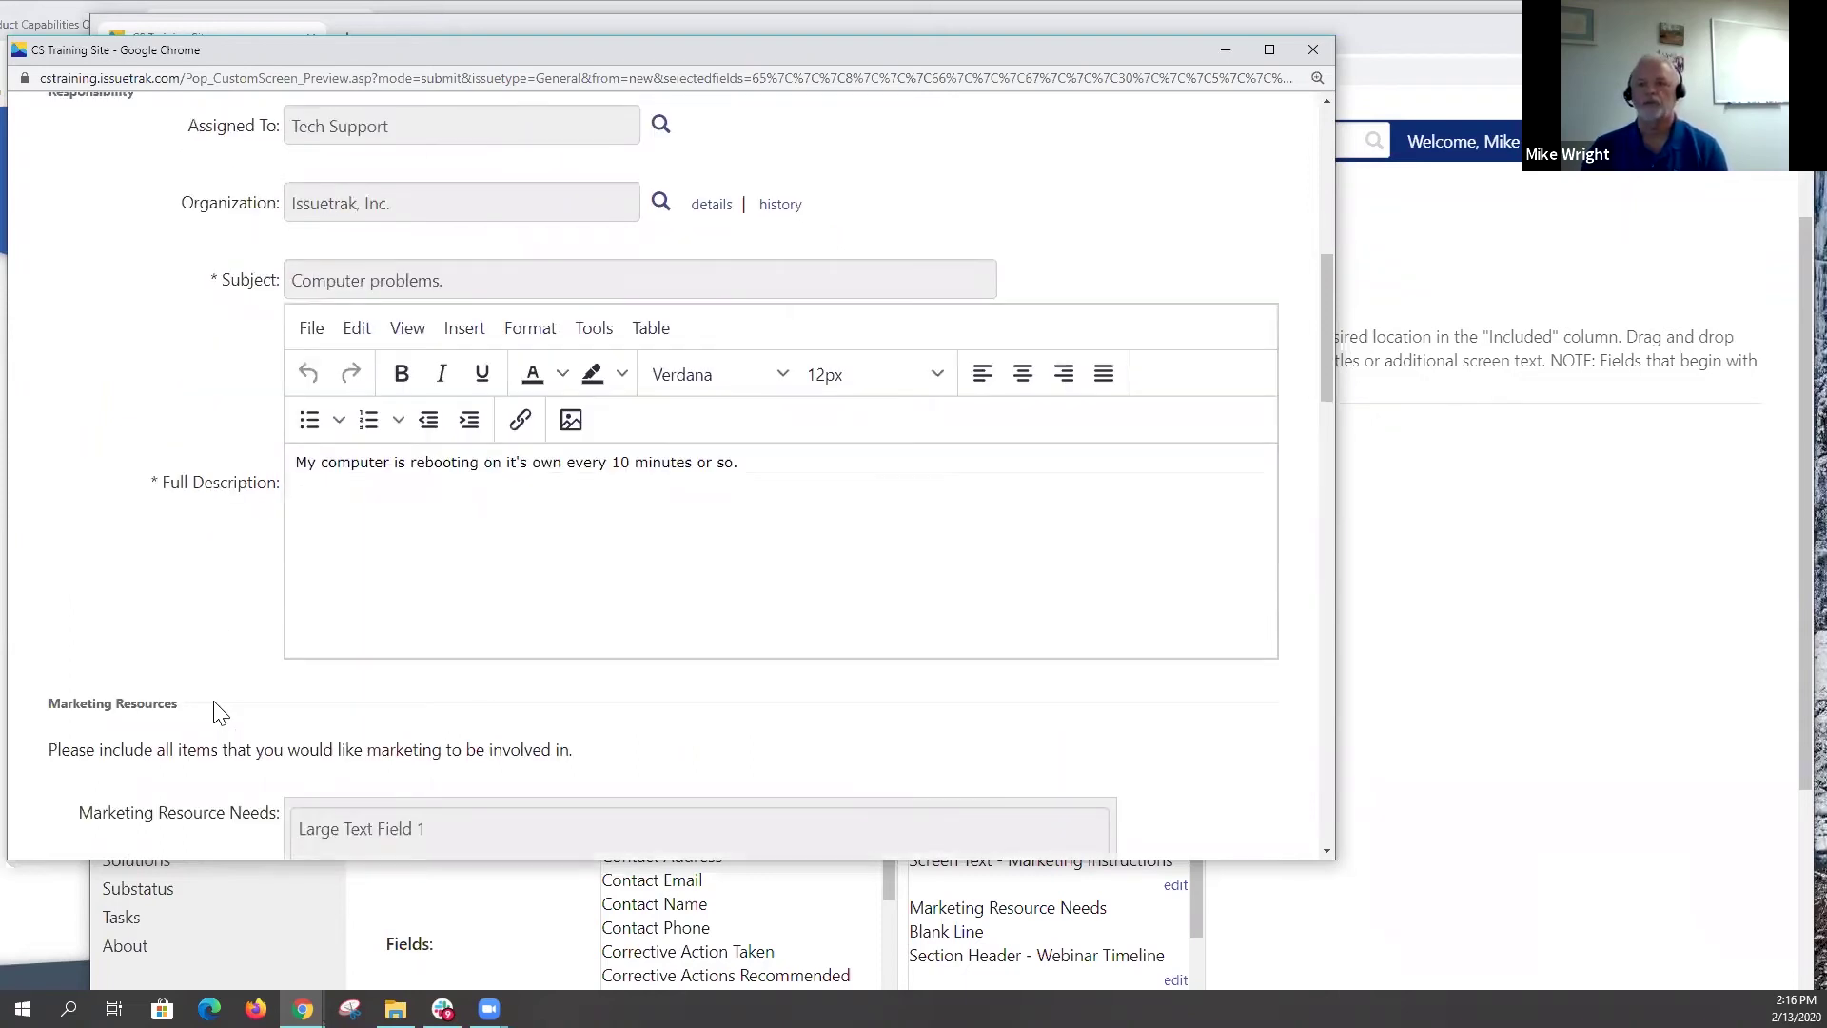
pyautogui.scroll(-1, 214, 704)
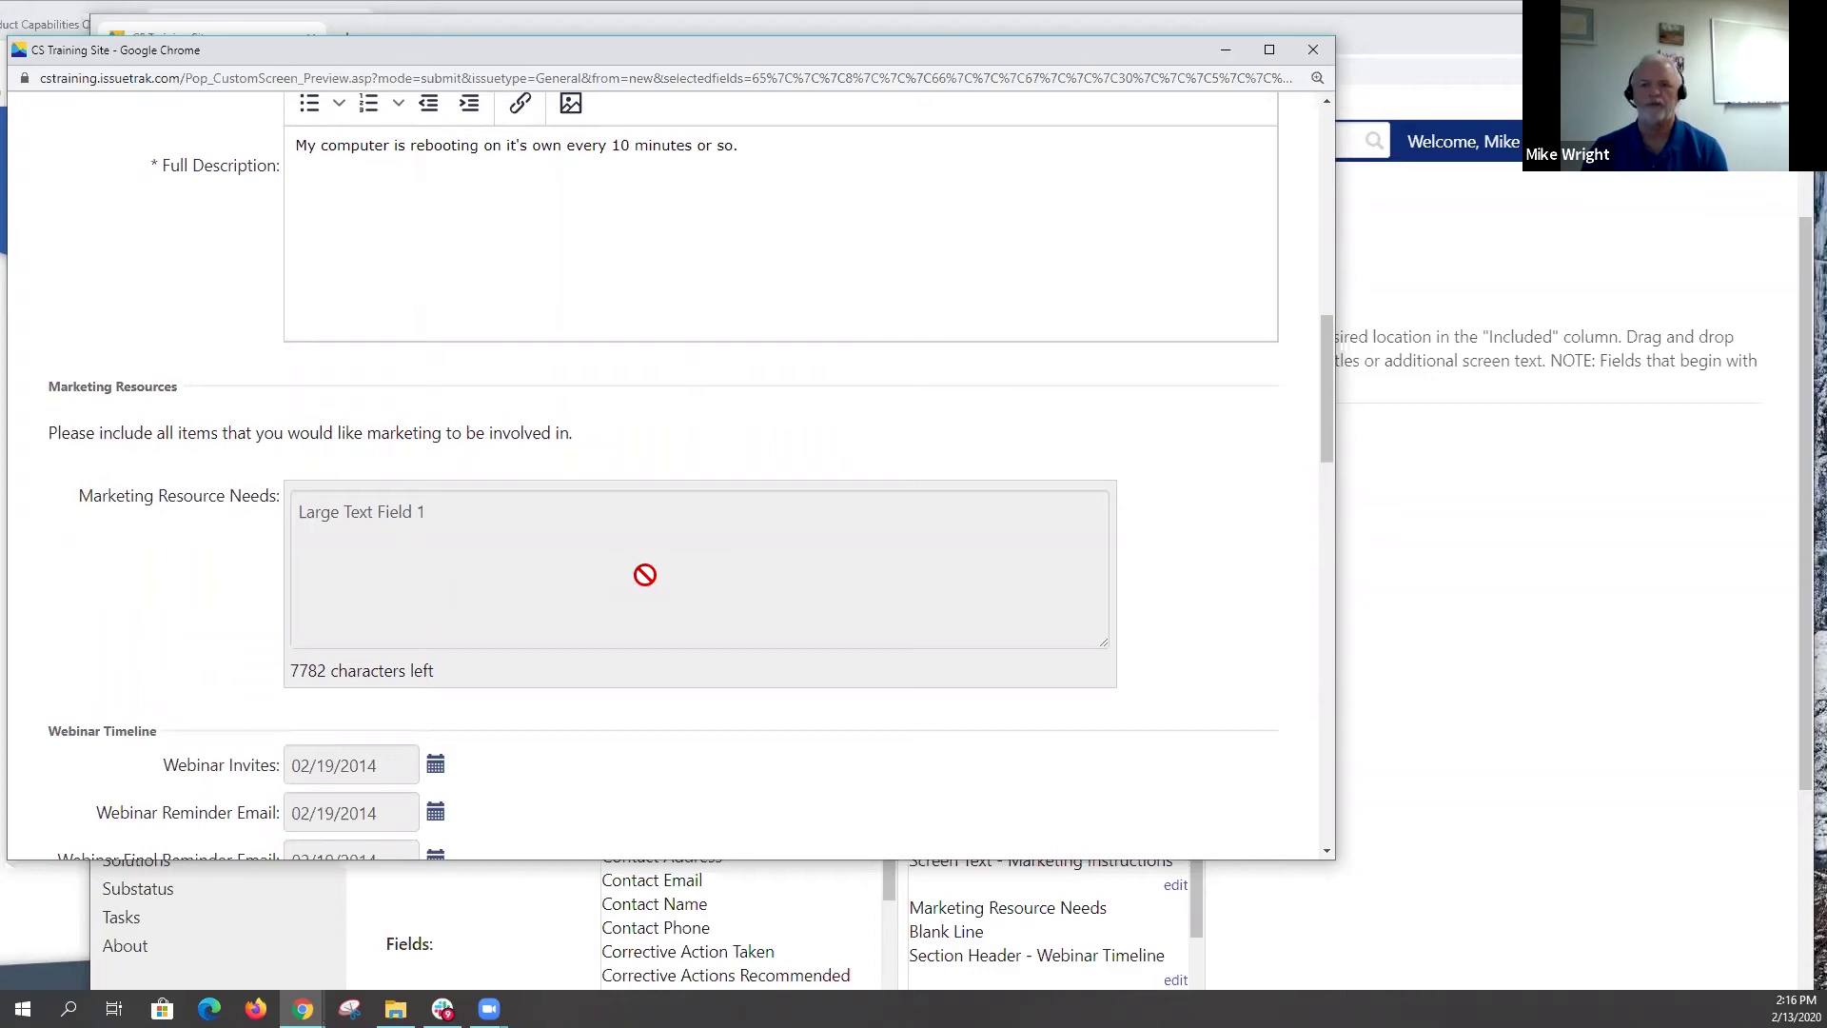
pyautogui.scroll(-2, 141, 600)
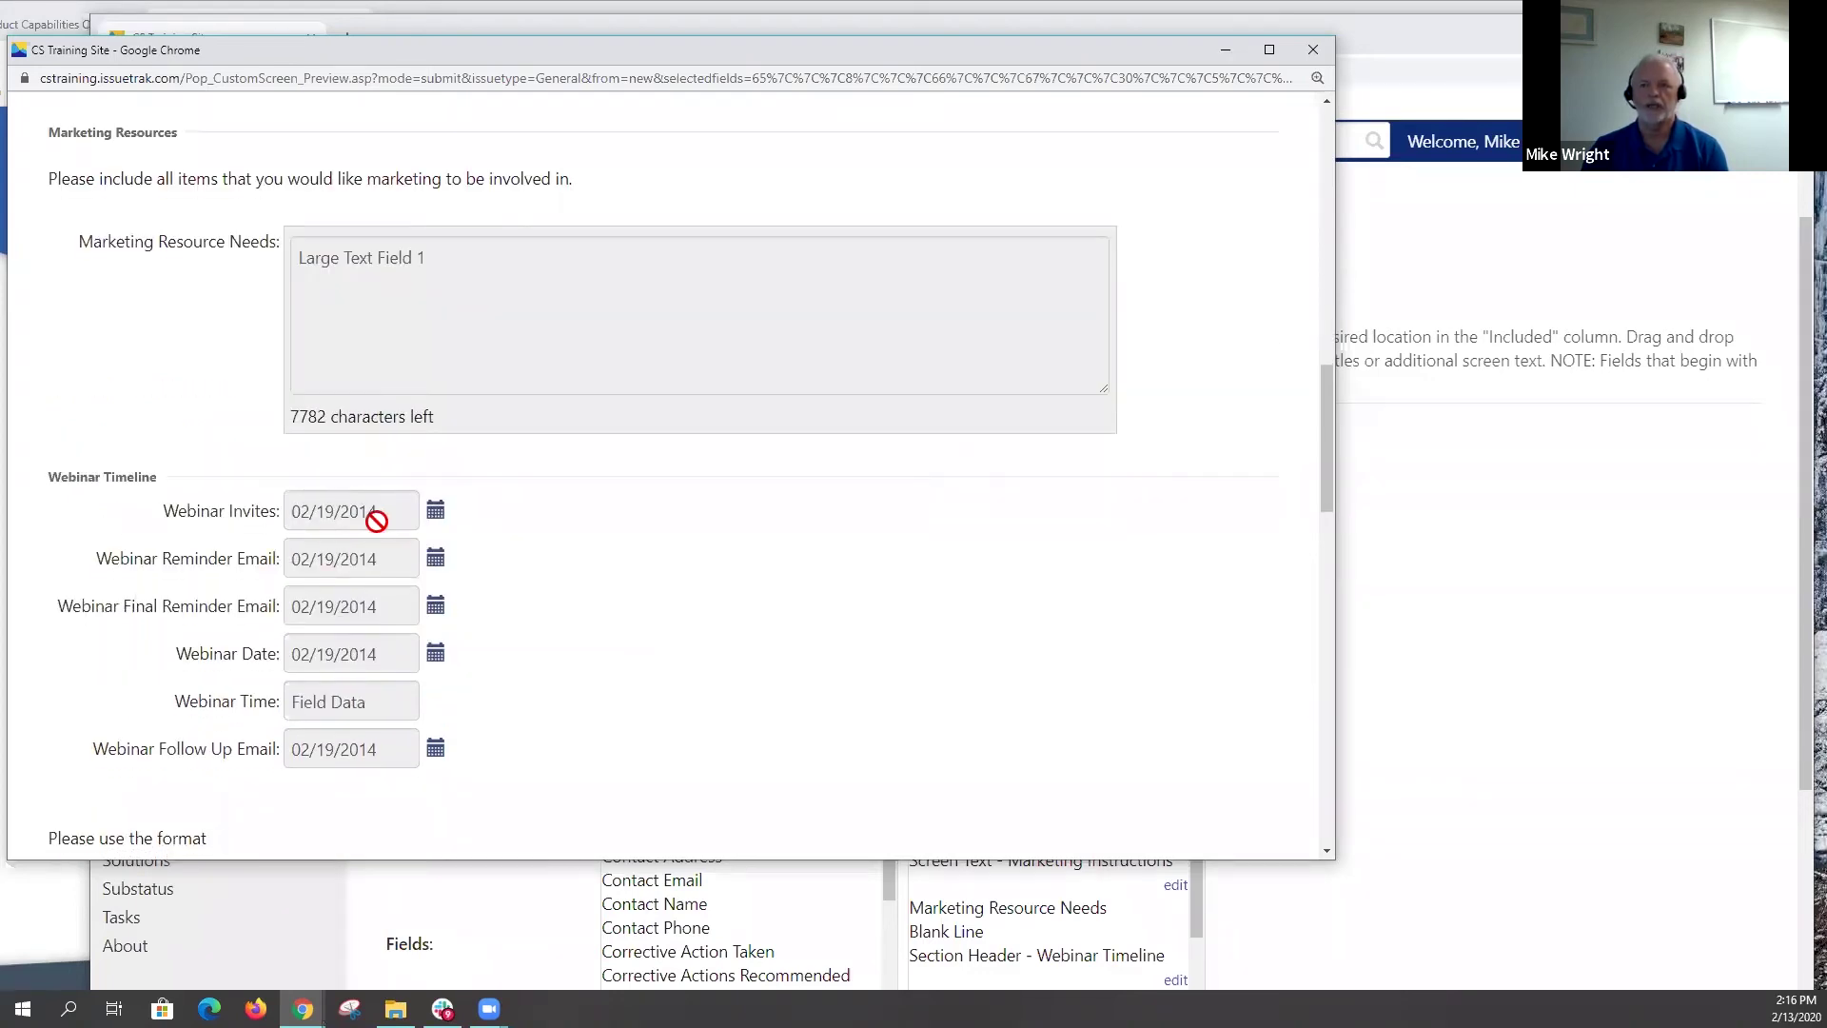
# Step: Examine the rest of the preview, from Webinar Schedule and Webinar Links to the Associated Quick Pick line, and close it
pyautogui.scroll(-4, 542, 666)
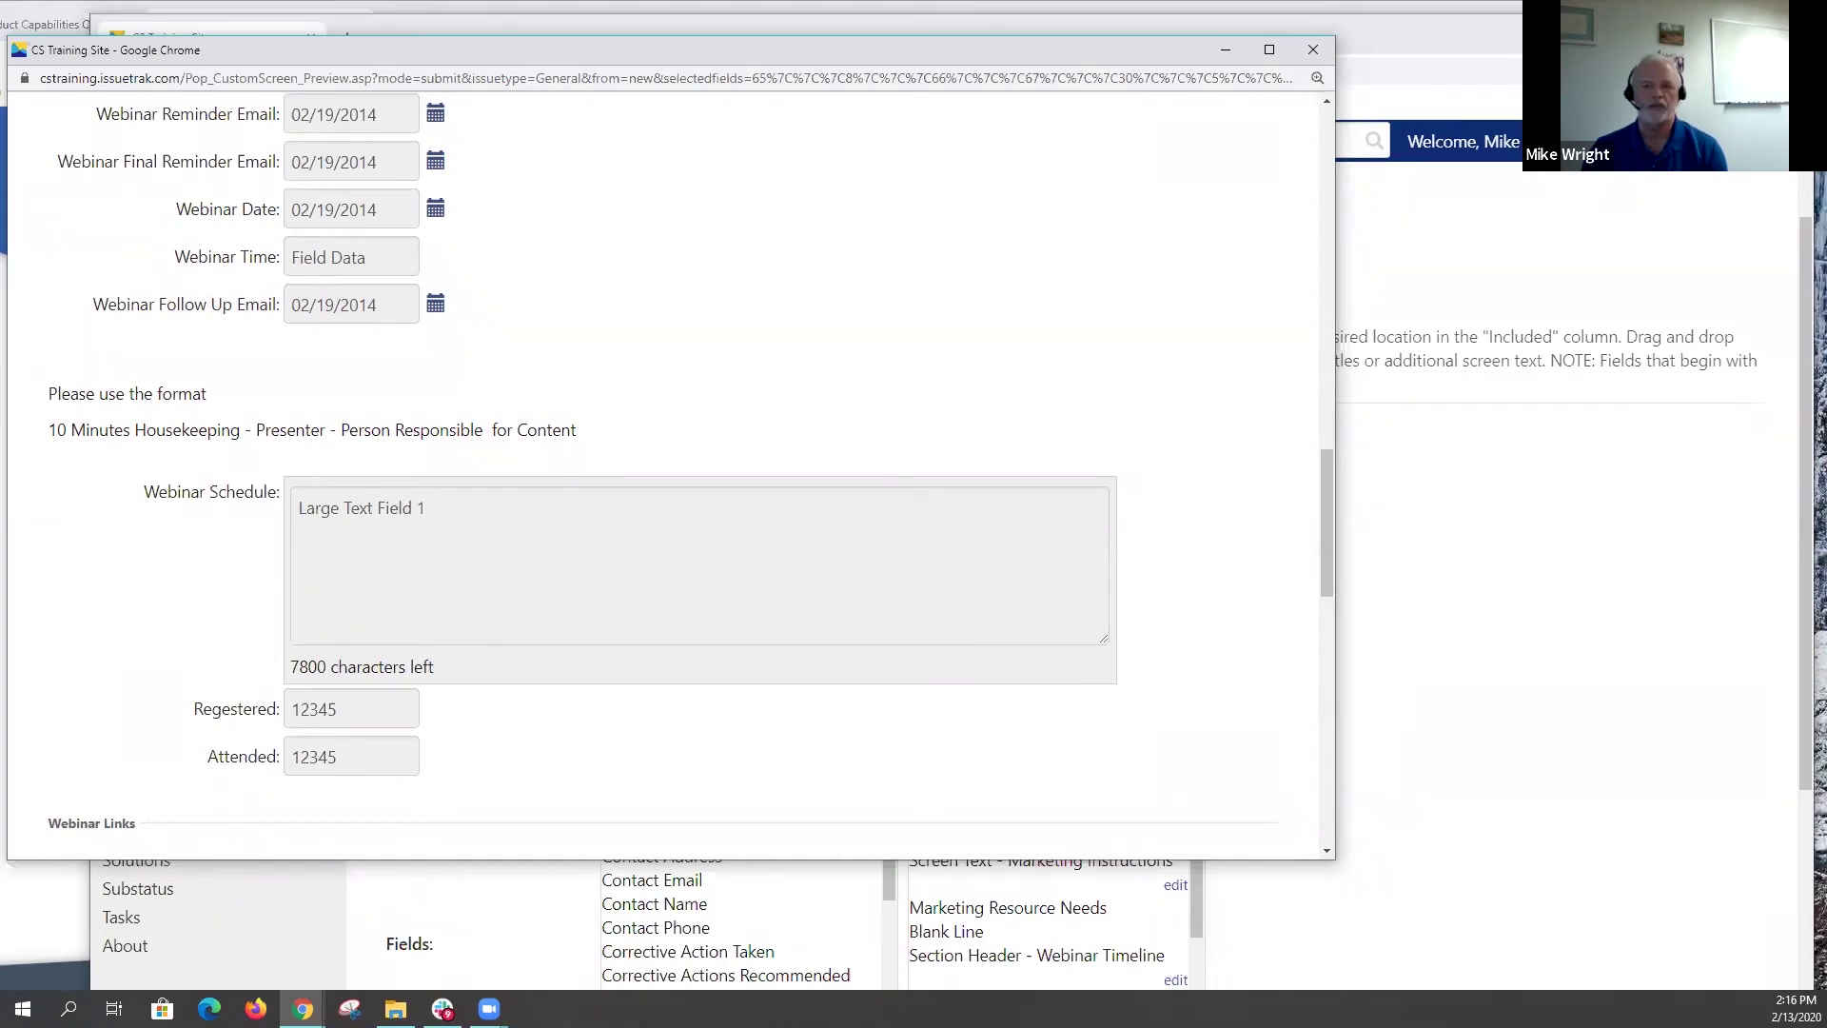
pyautogui.scroll(-5, 142, 552)
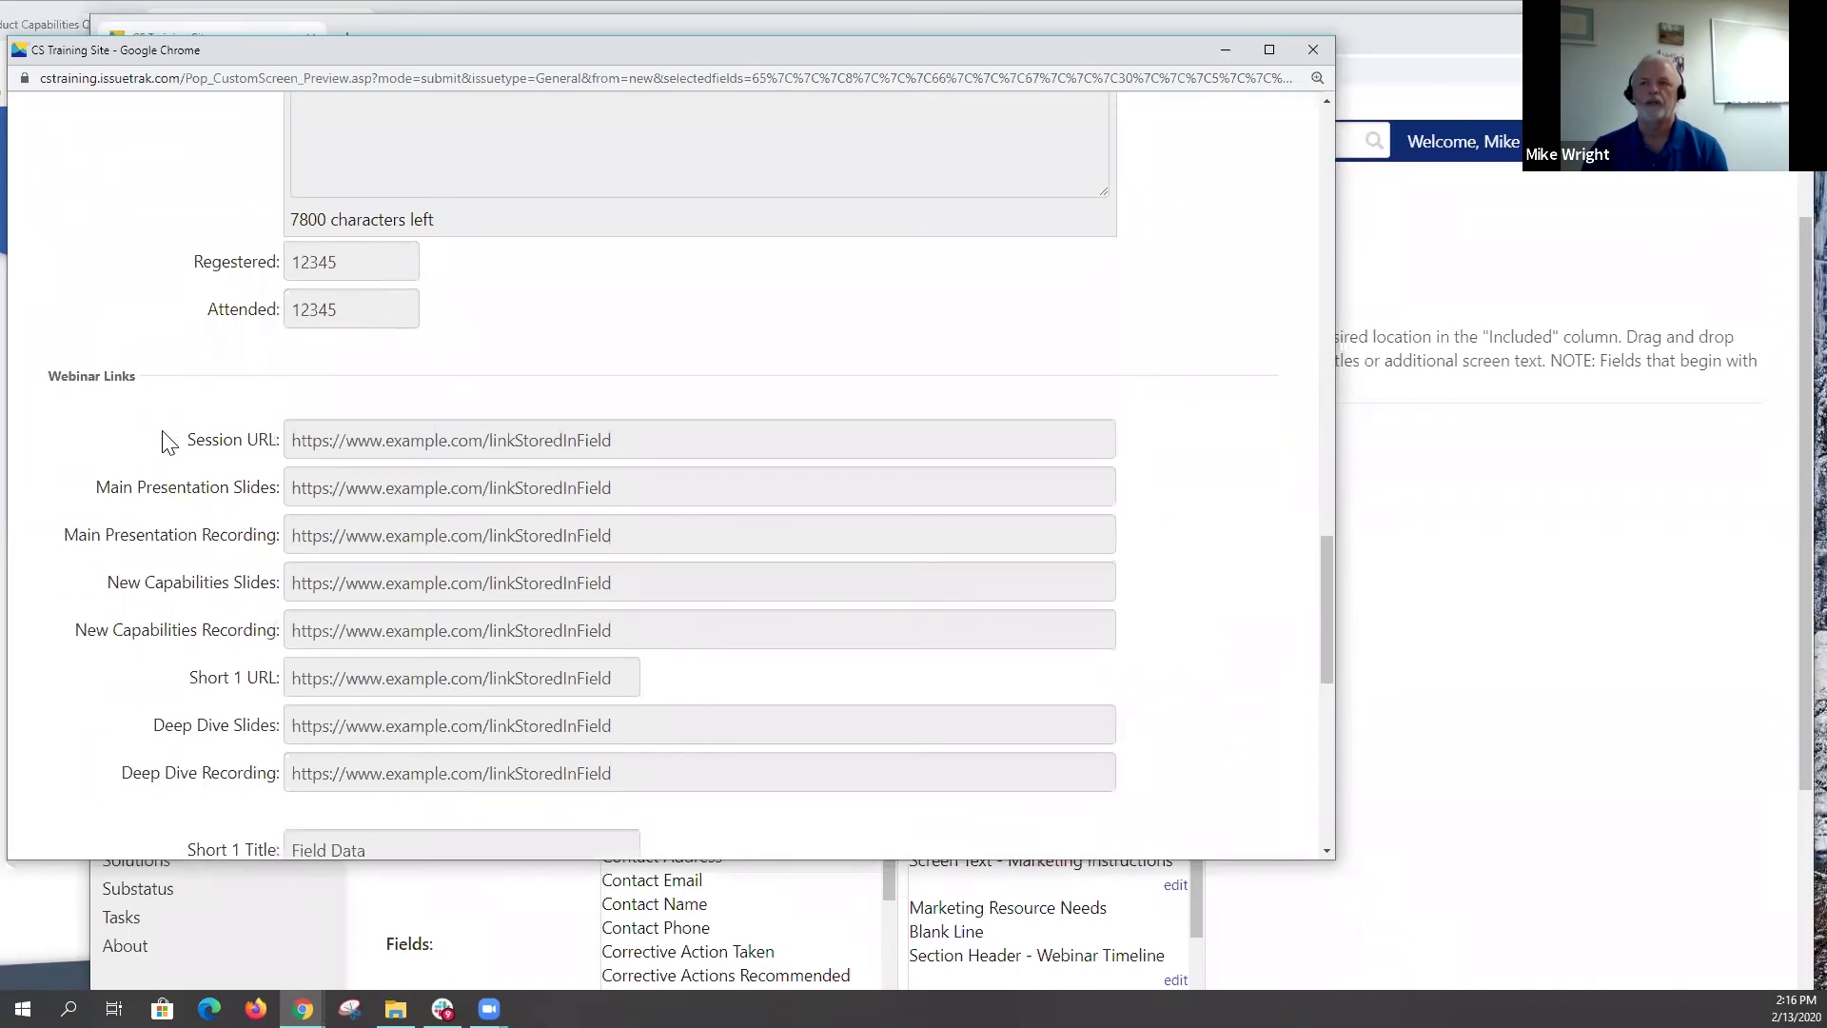
pyautogui.scroll(-4, 171, 443)
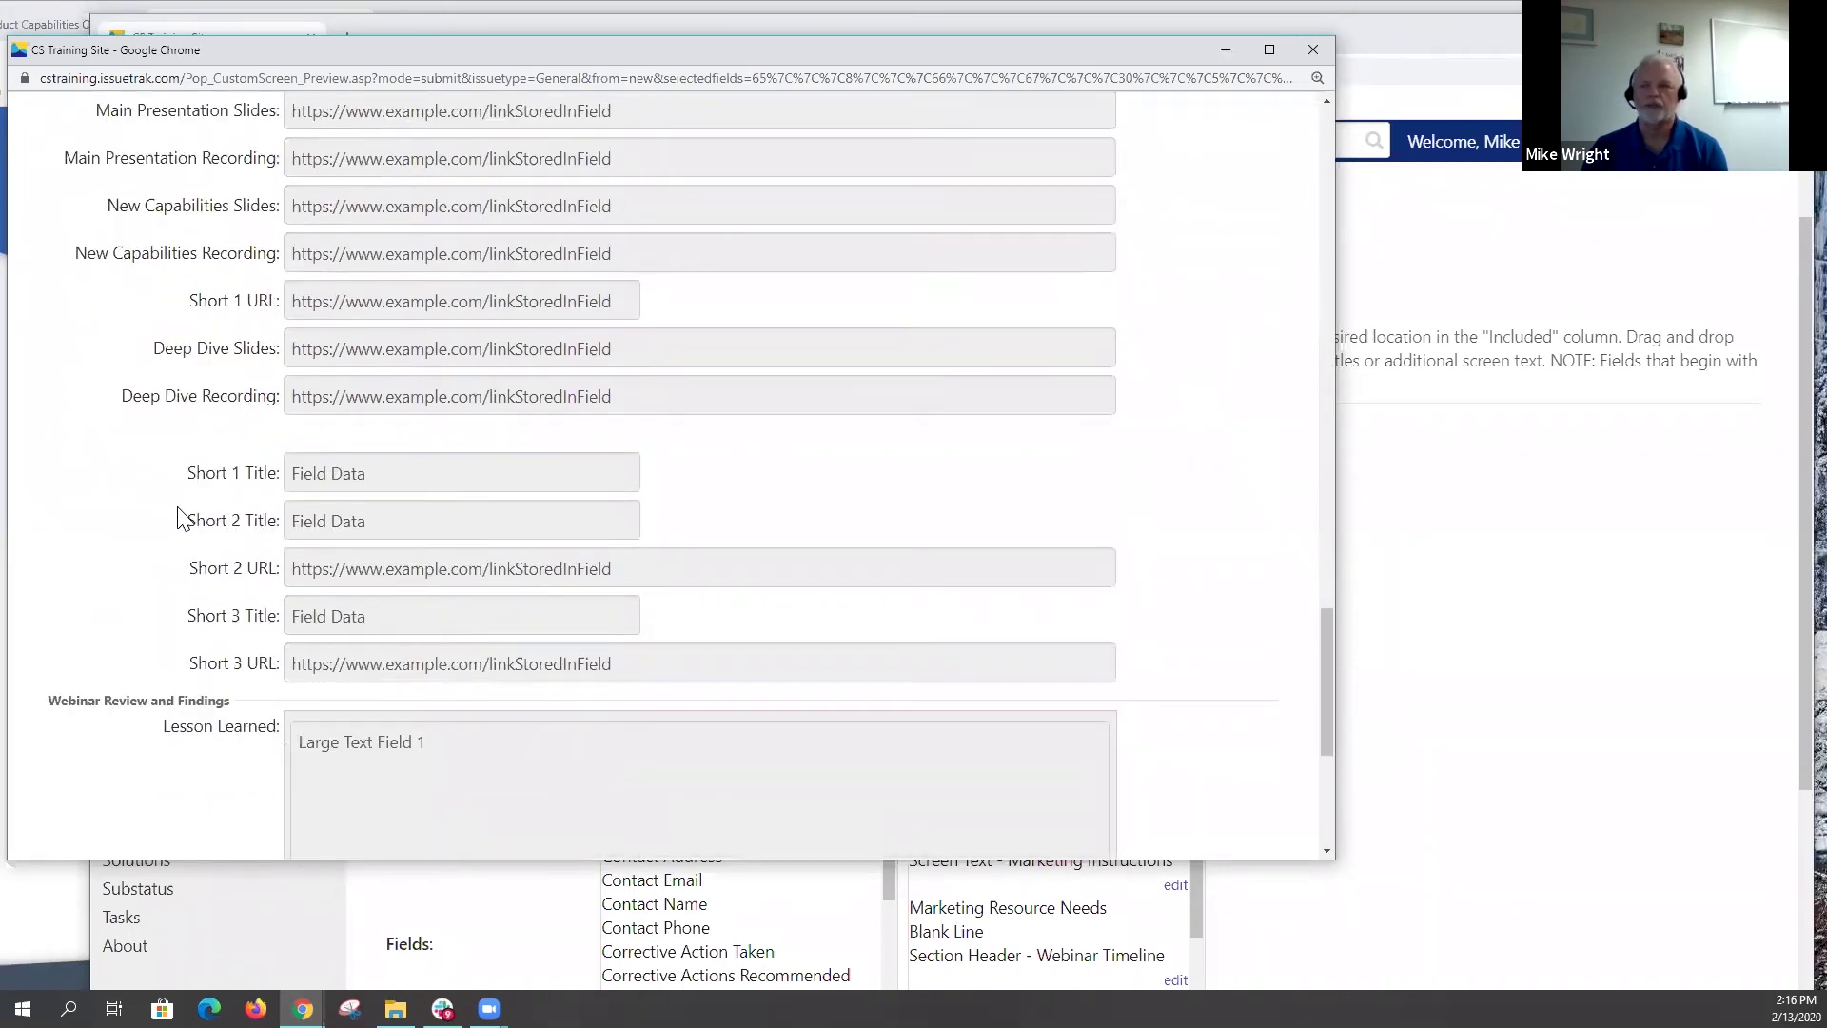
pyautogui.scroll(-2, 131, 536)
pyautogui.scroll(-3, 130, 536)
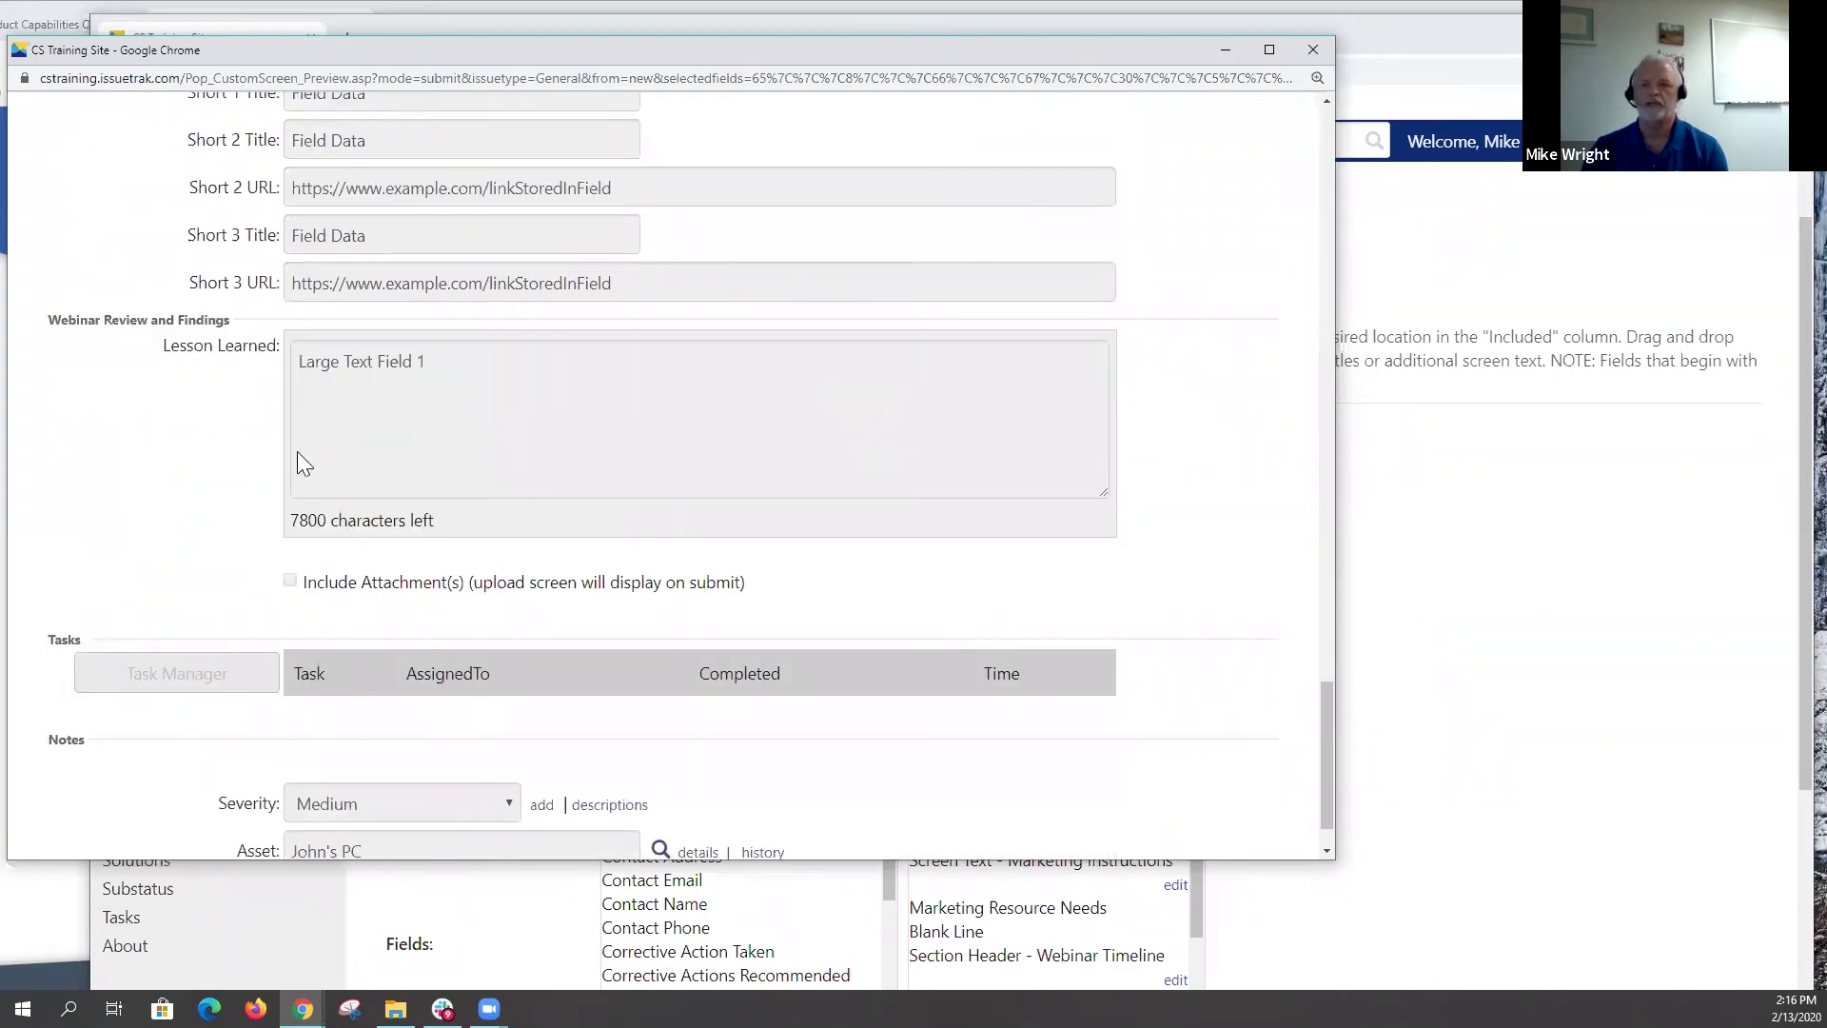
pyautogui.scroll(-1, 297, 451)
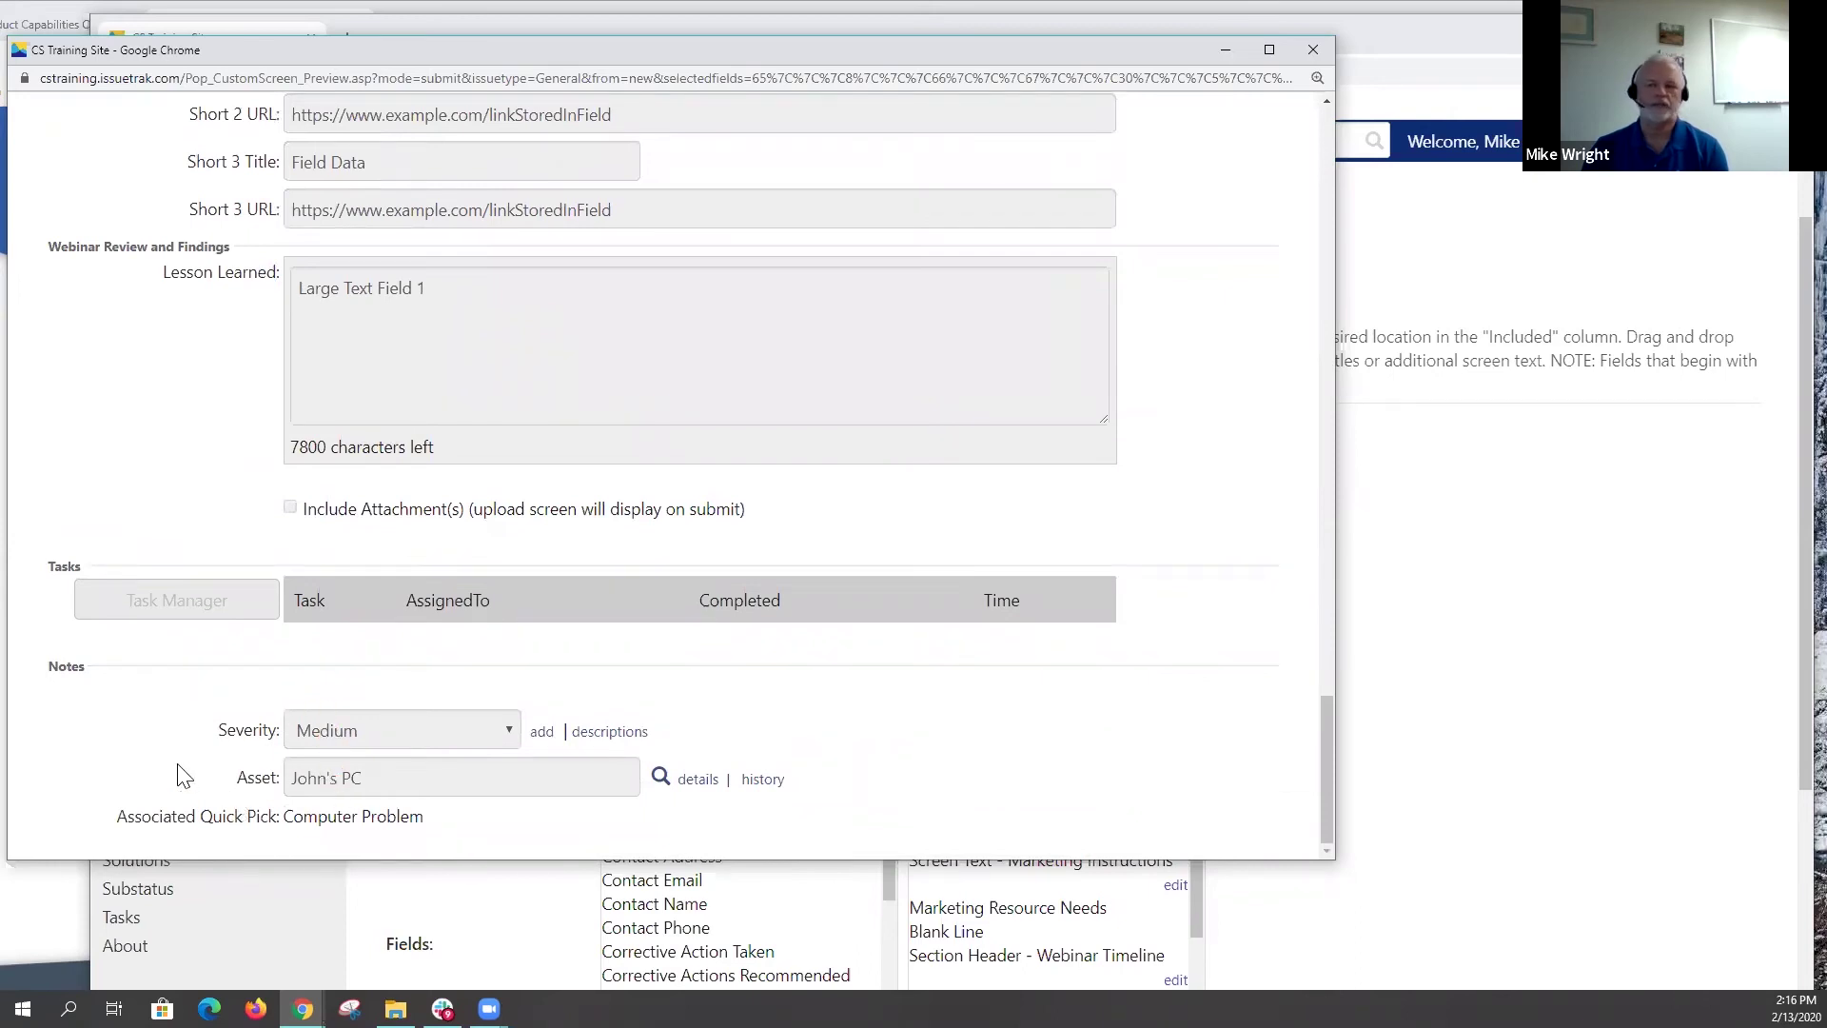
pyautogui.moveTo(428, 824); pyautogui.dragTo(121, 824)
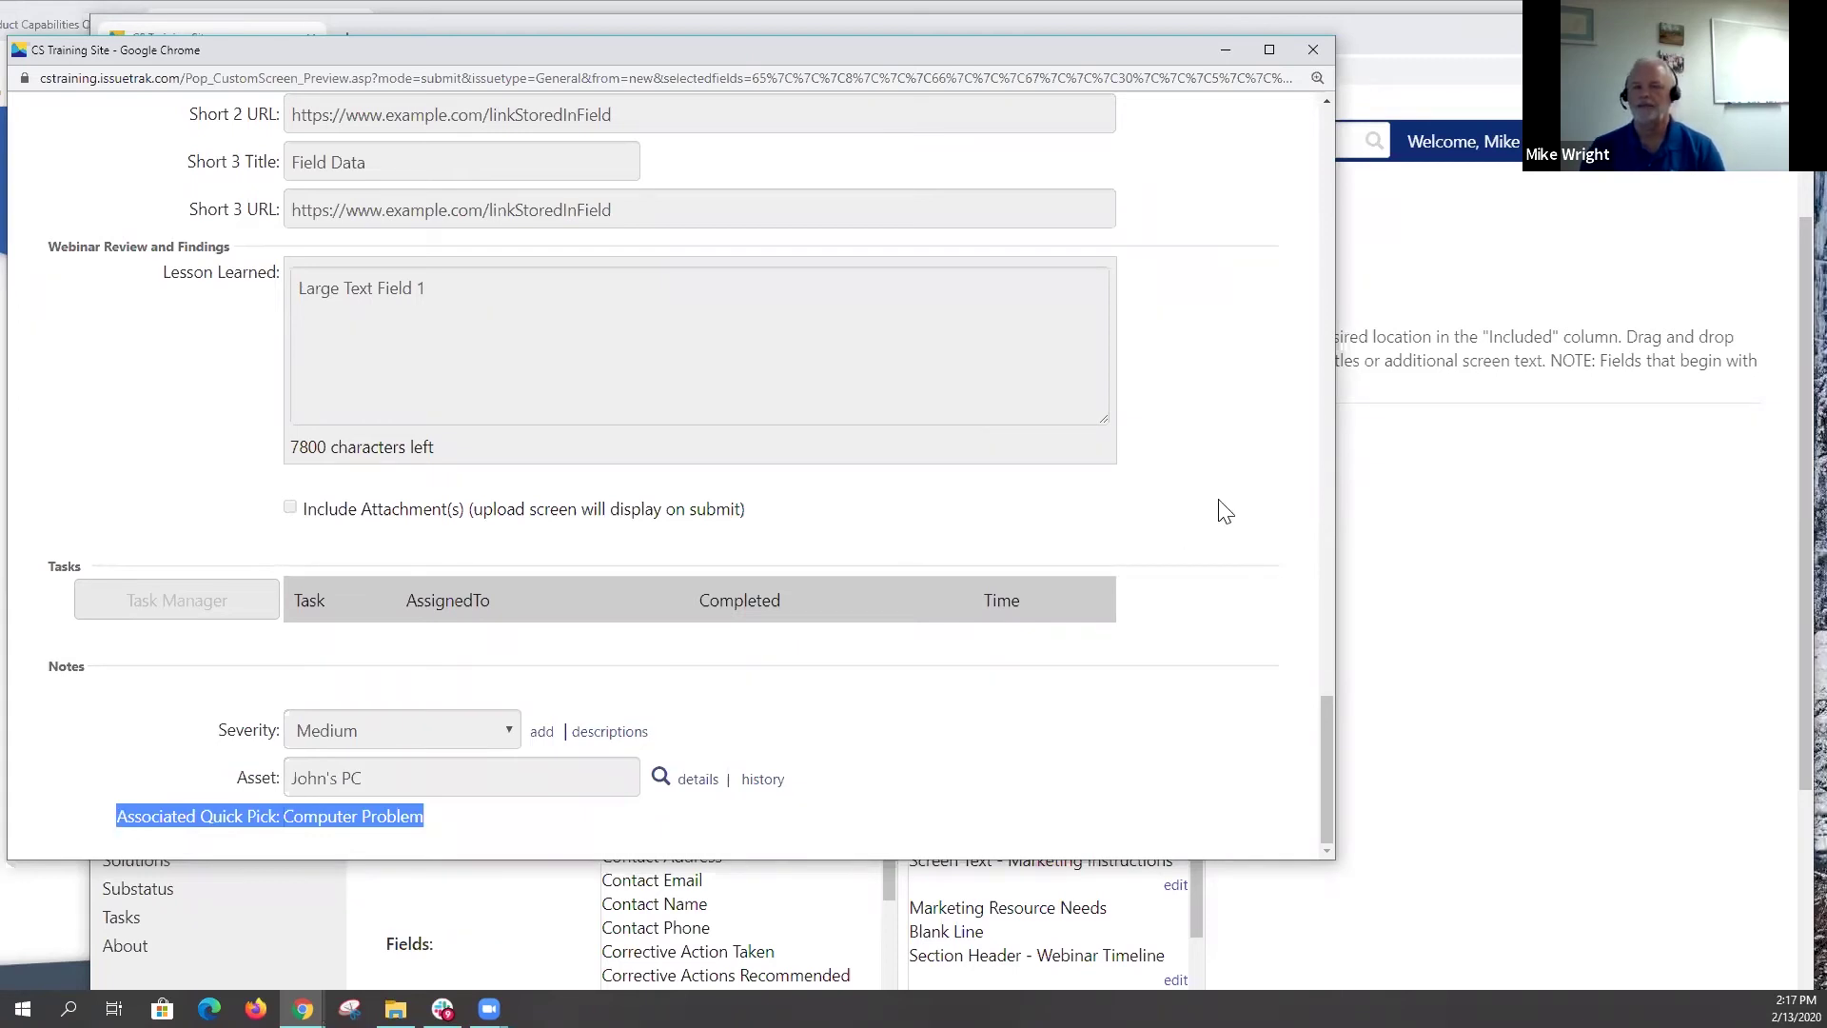
pyautogui.click(1313, 52)
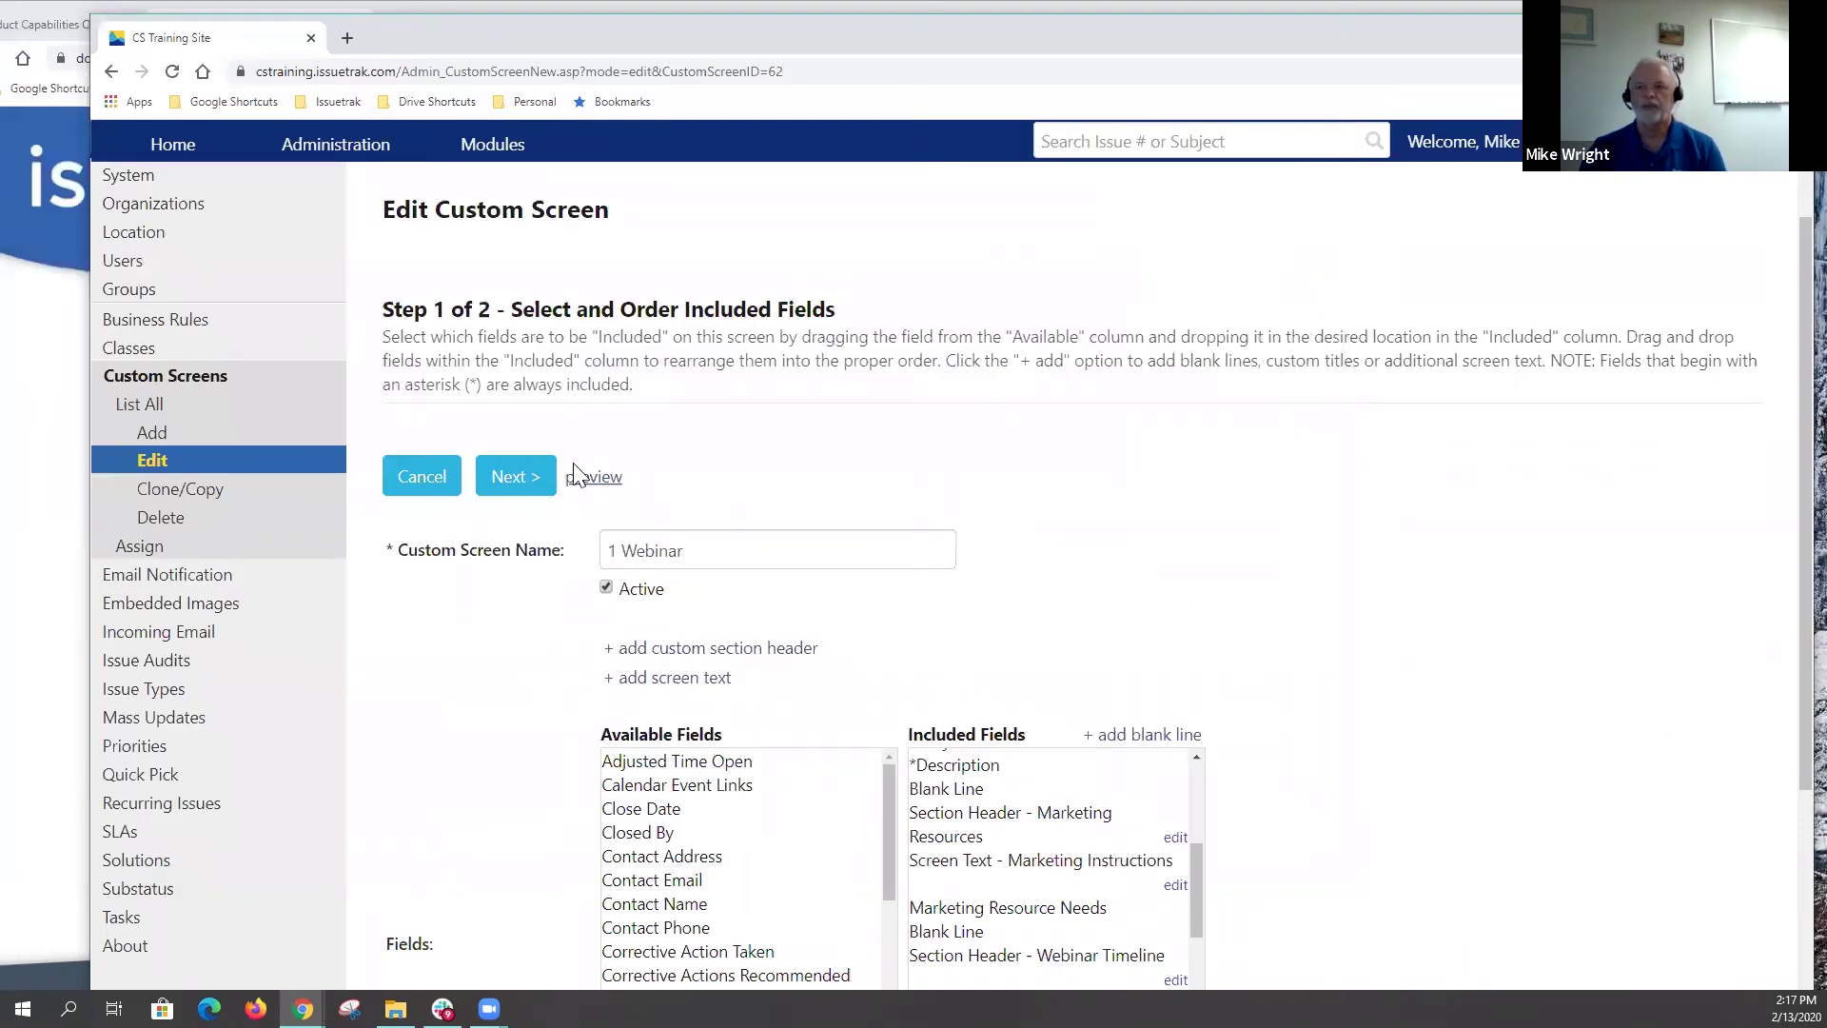
# Step: Preview the 1 Webinar custom screen again in View, Edit and Close modes, and end the preview
pyautogui.click(597, 479)
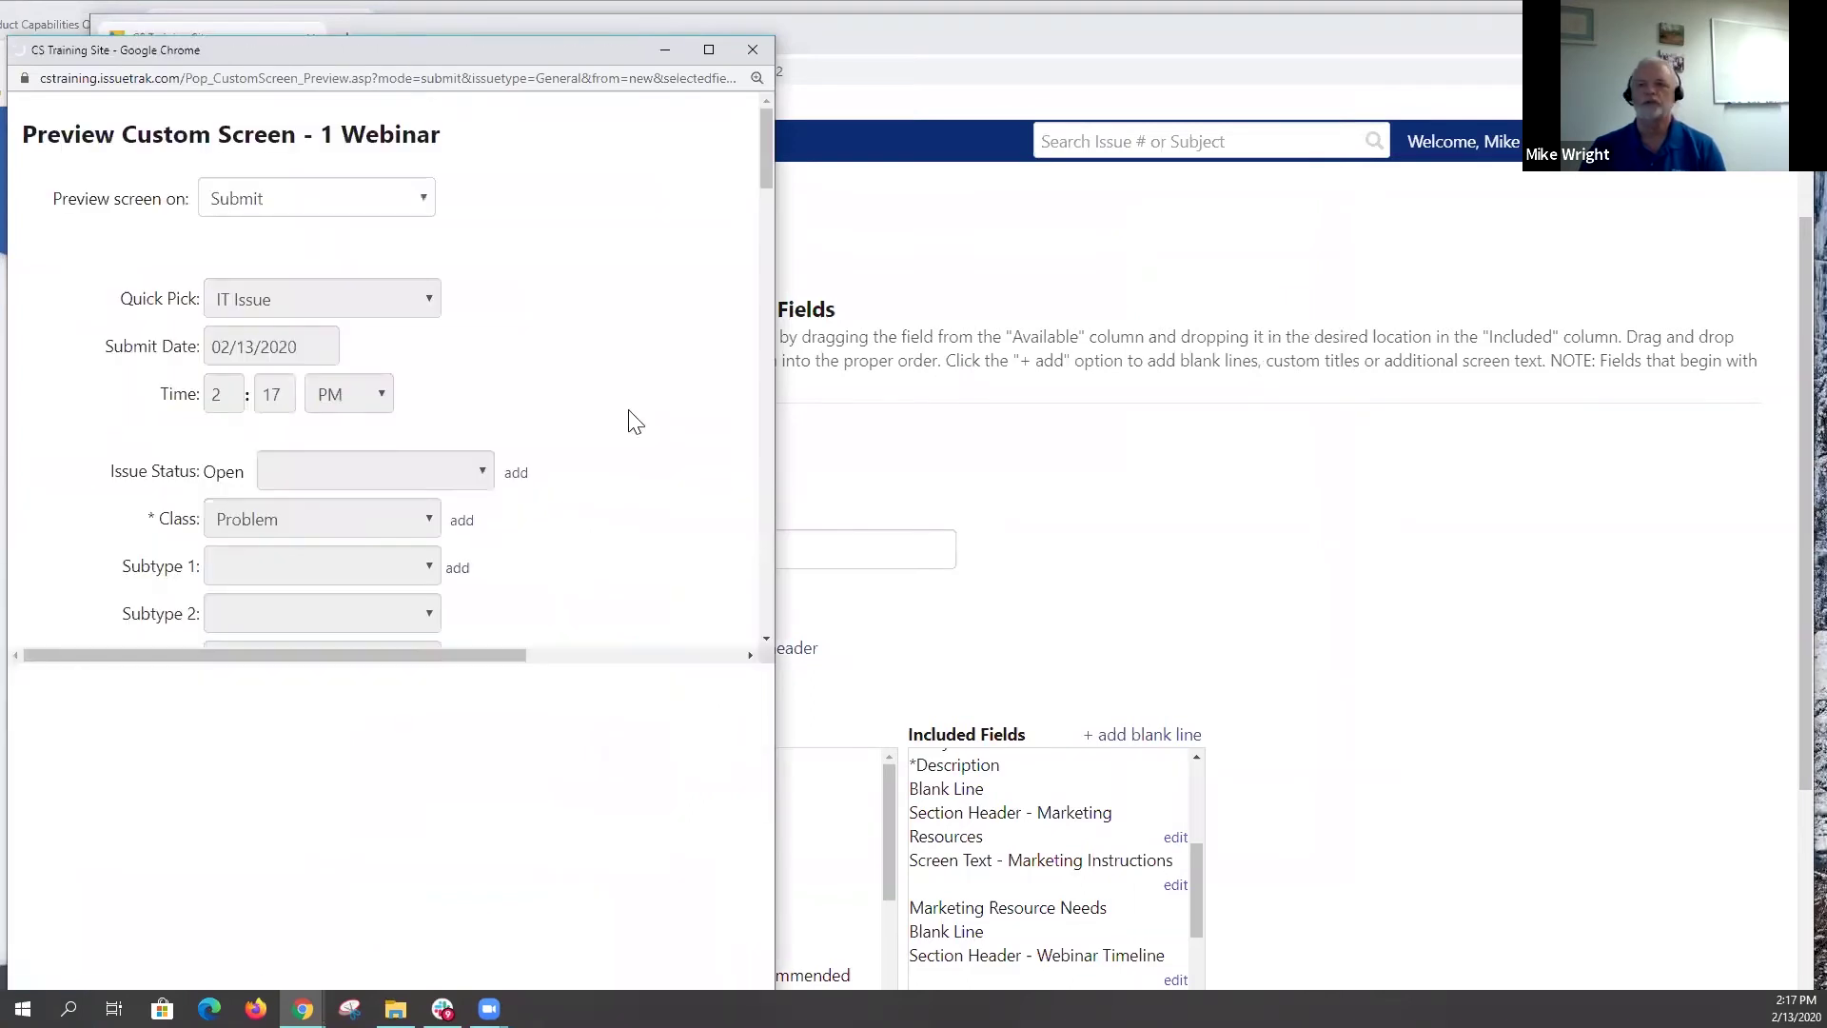
pyautogui.click(428, 197)
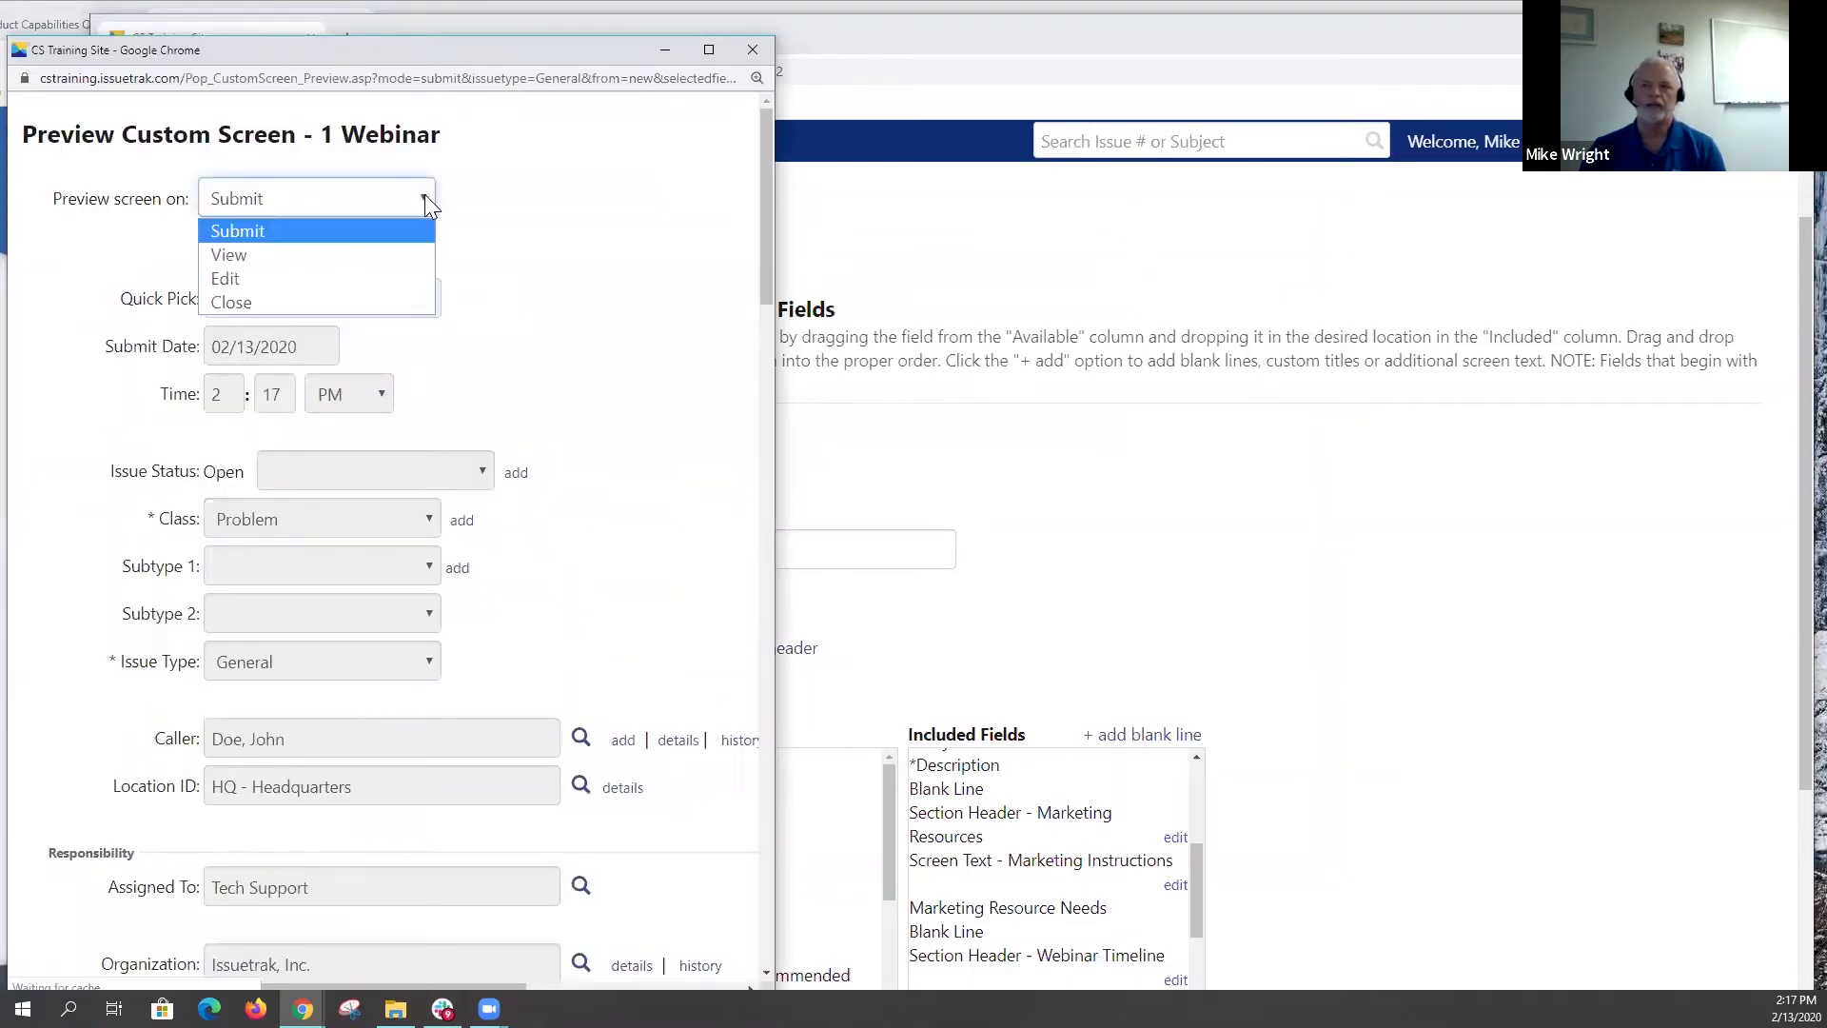
pyautogui.click(360, 262)
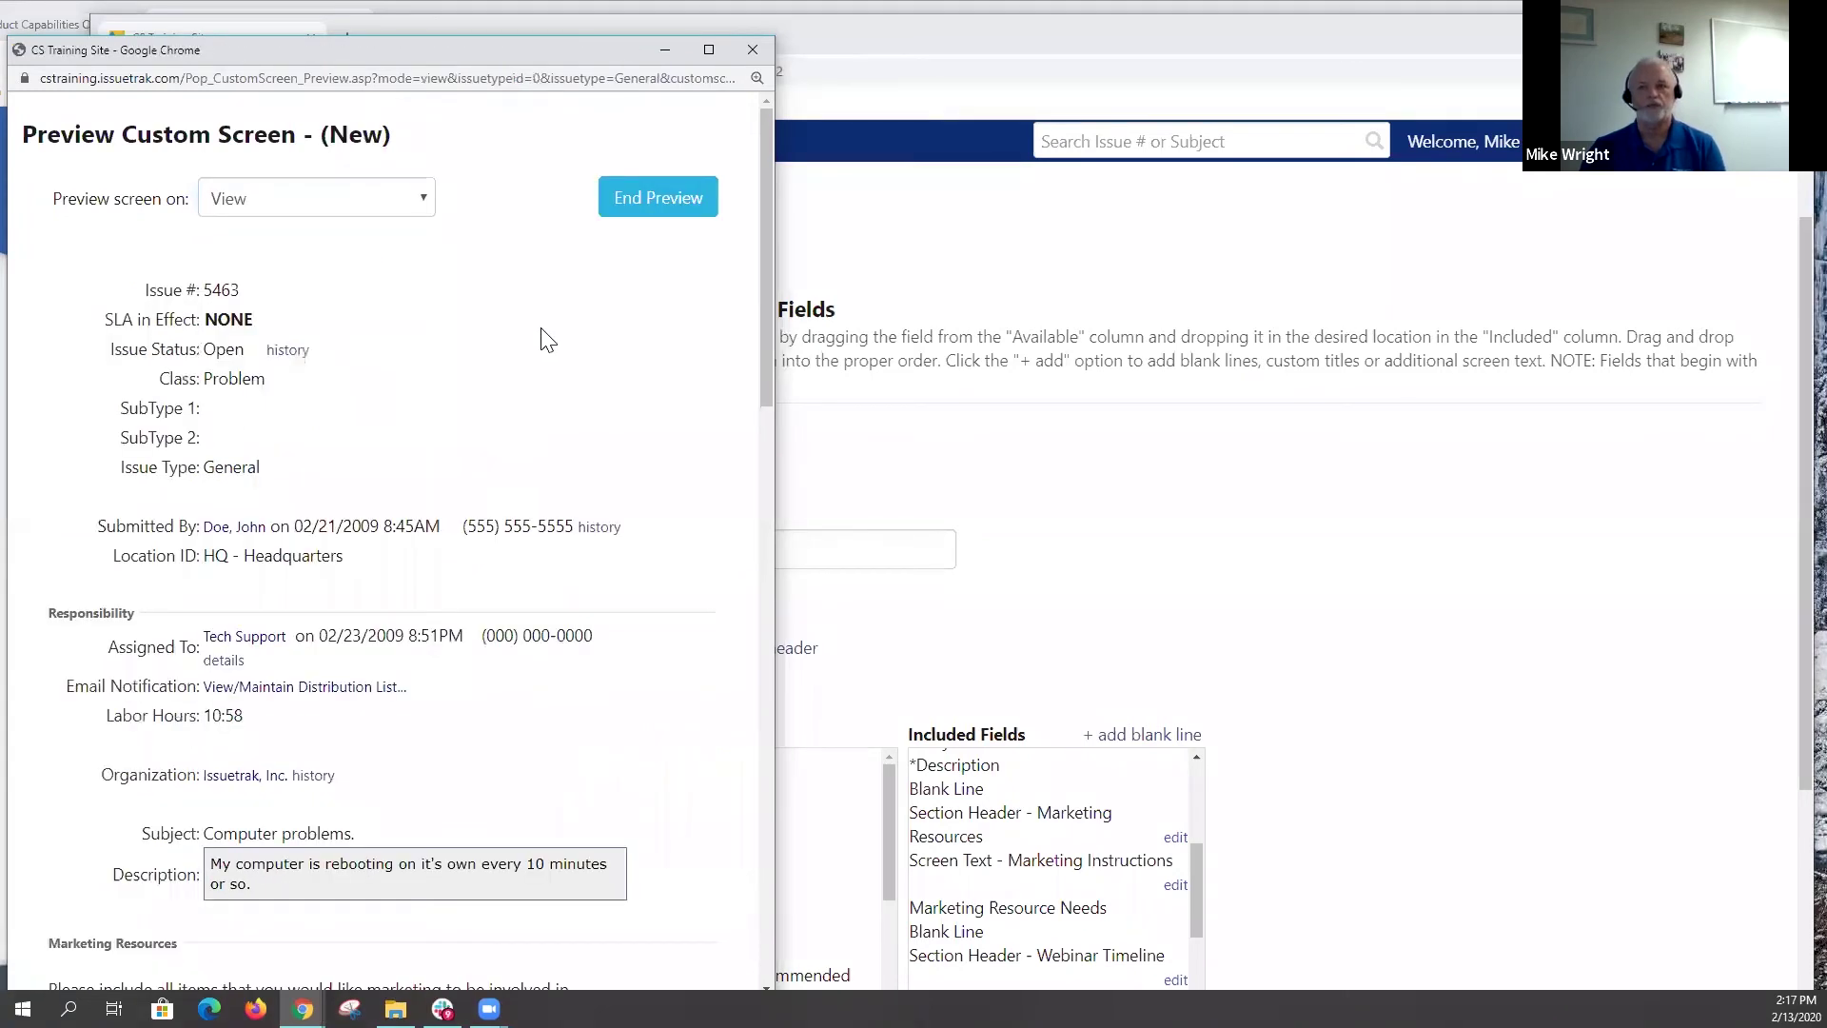
pyautogui.click(424, 199)
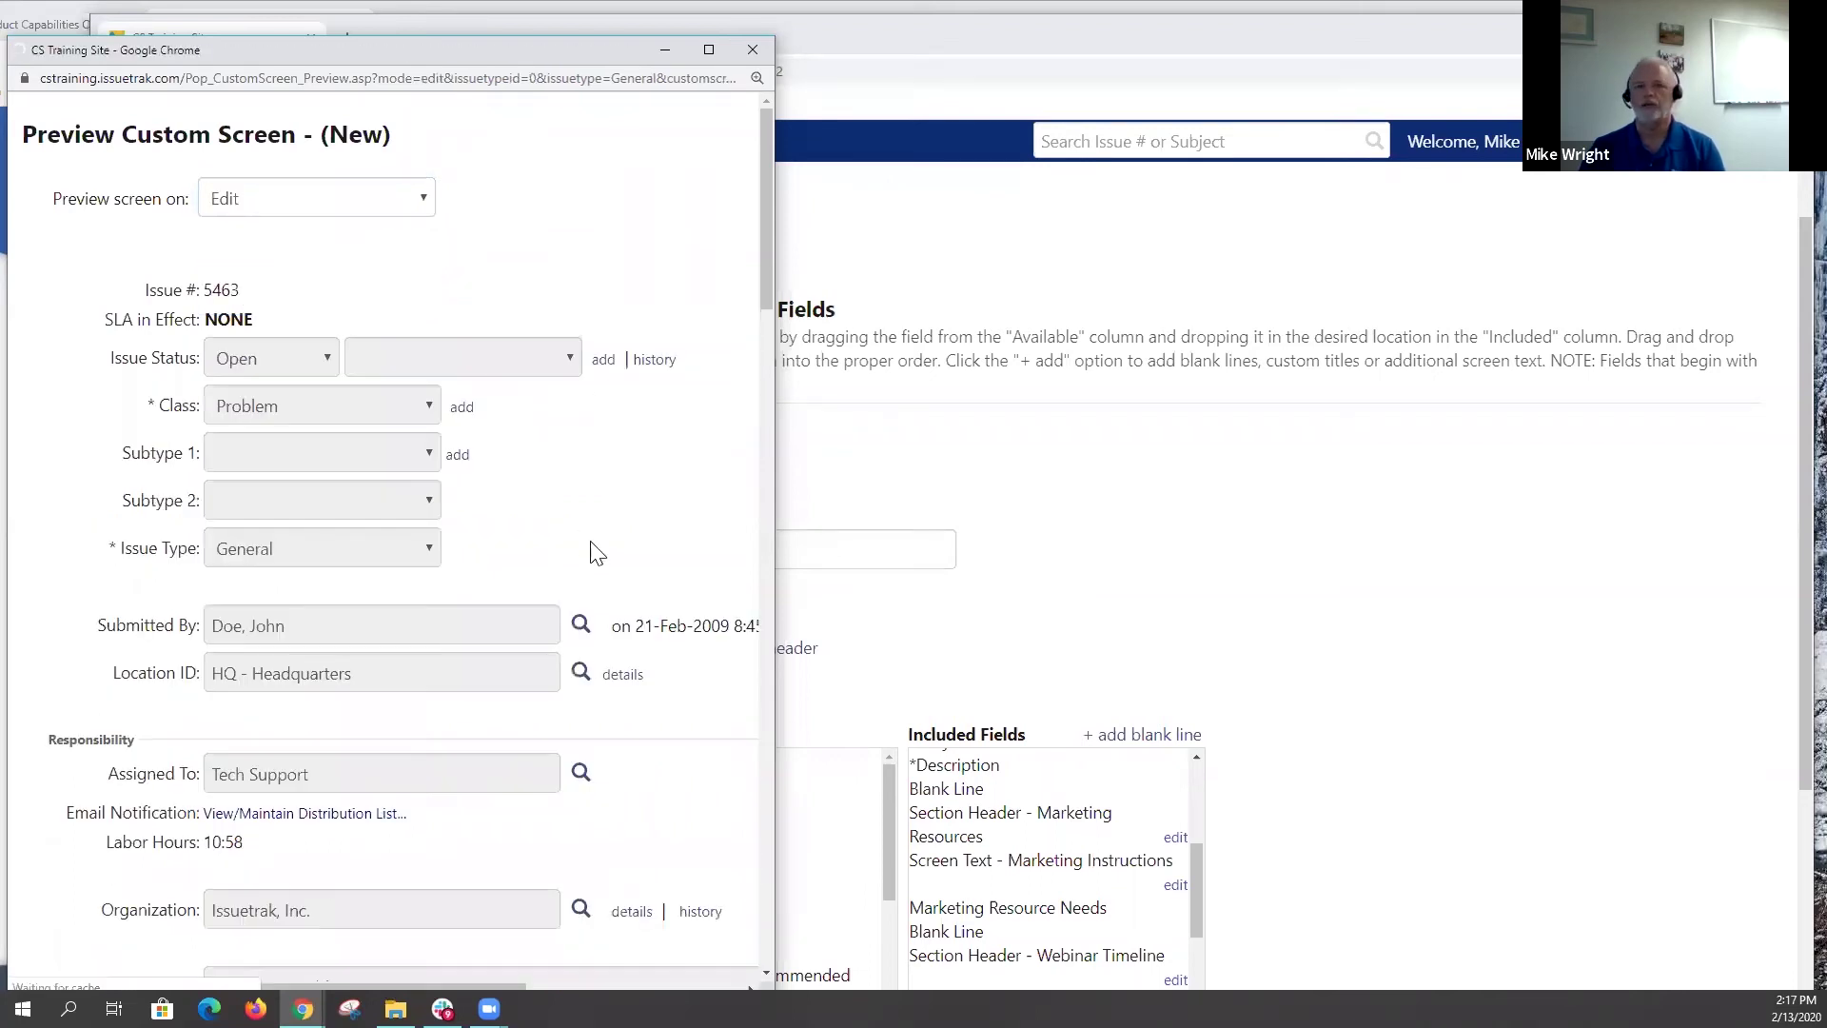
pyautogui.click(425, 196)
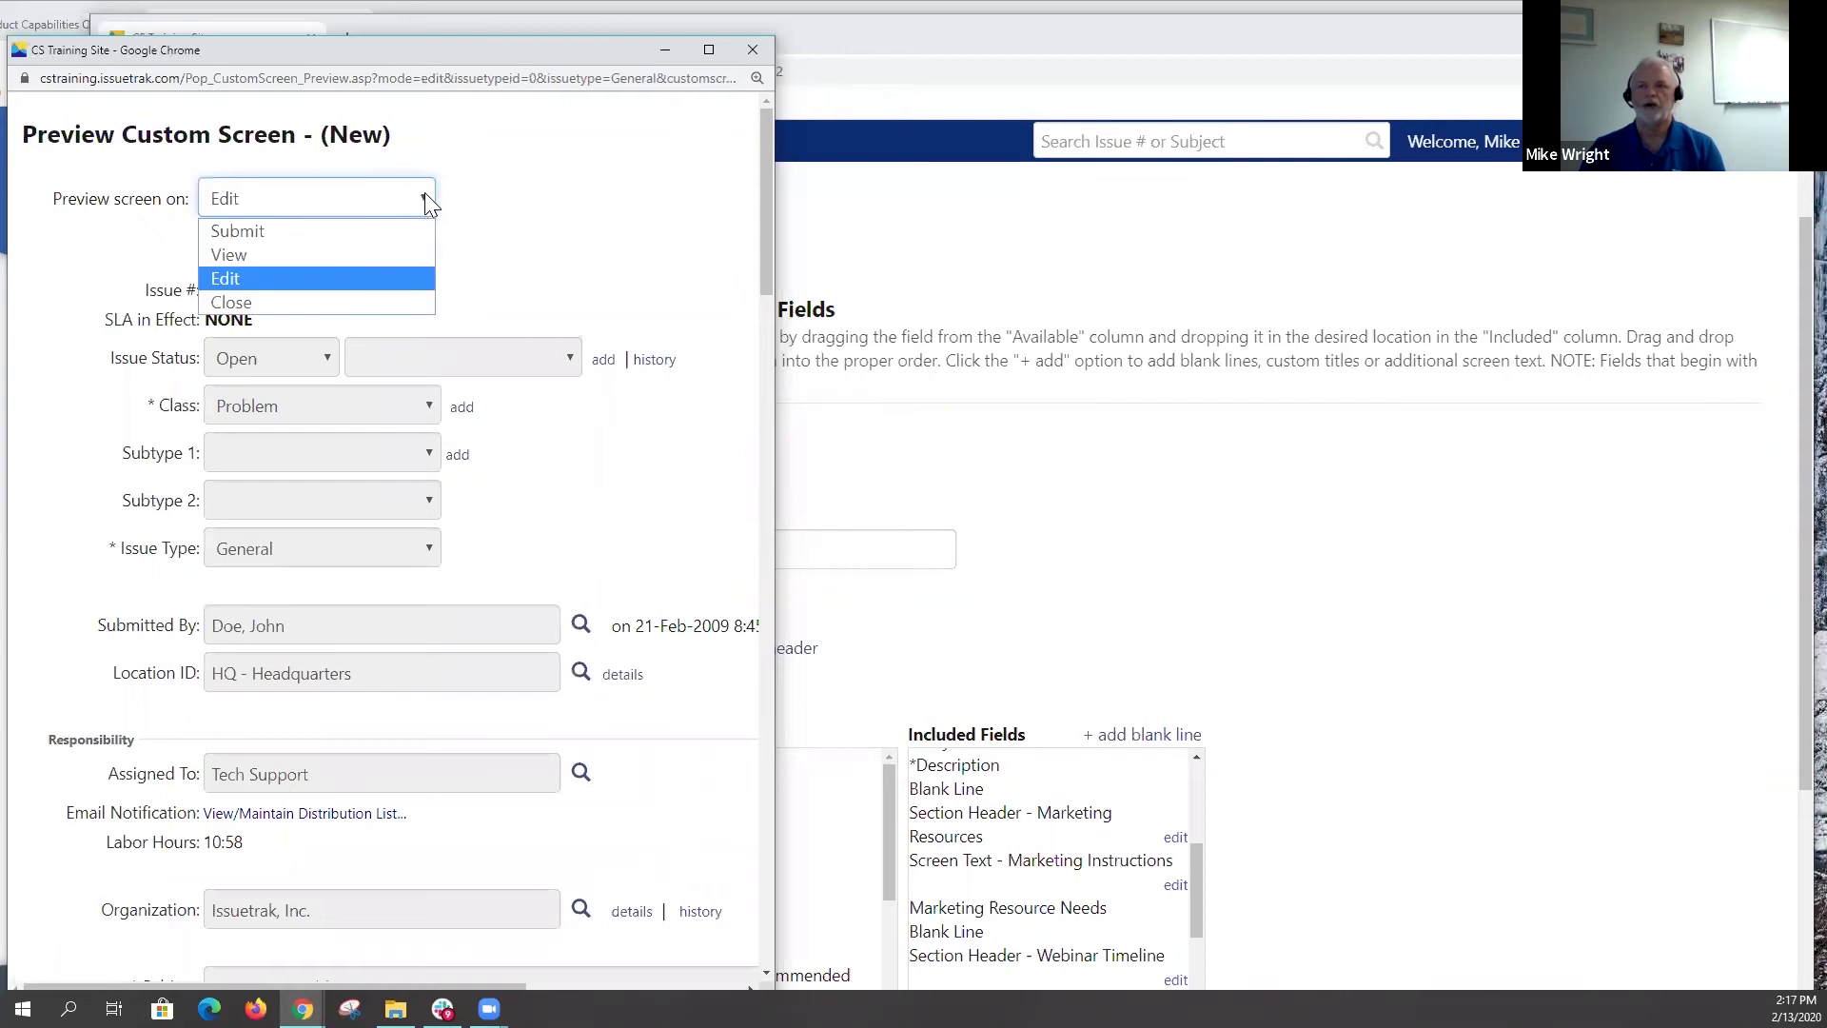
pyautogui.click(297, 301)
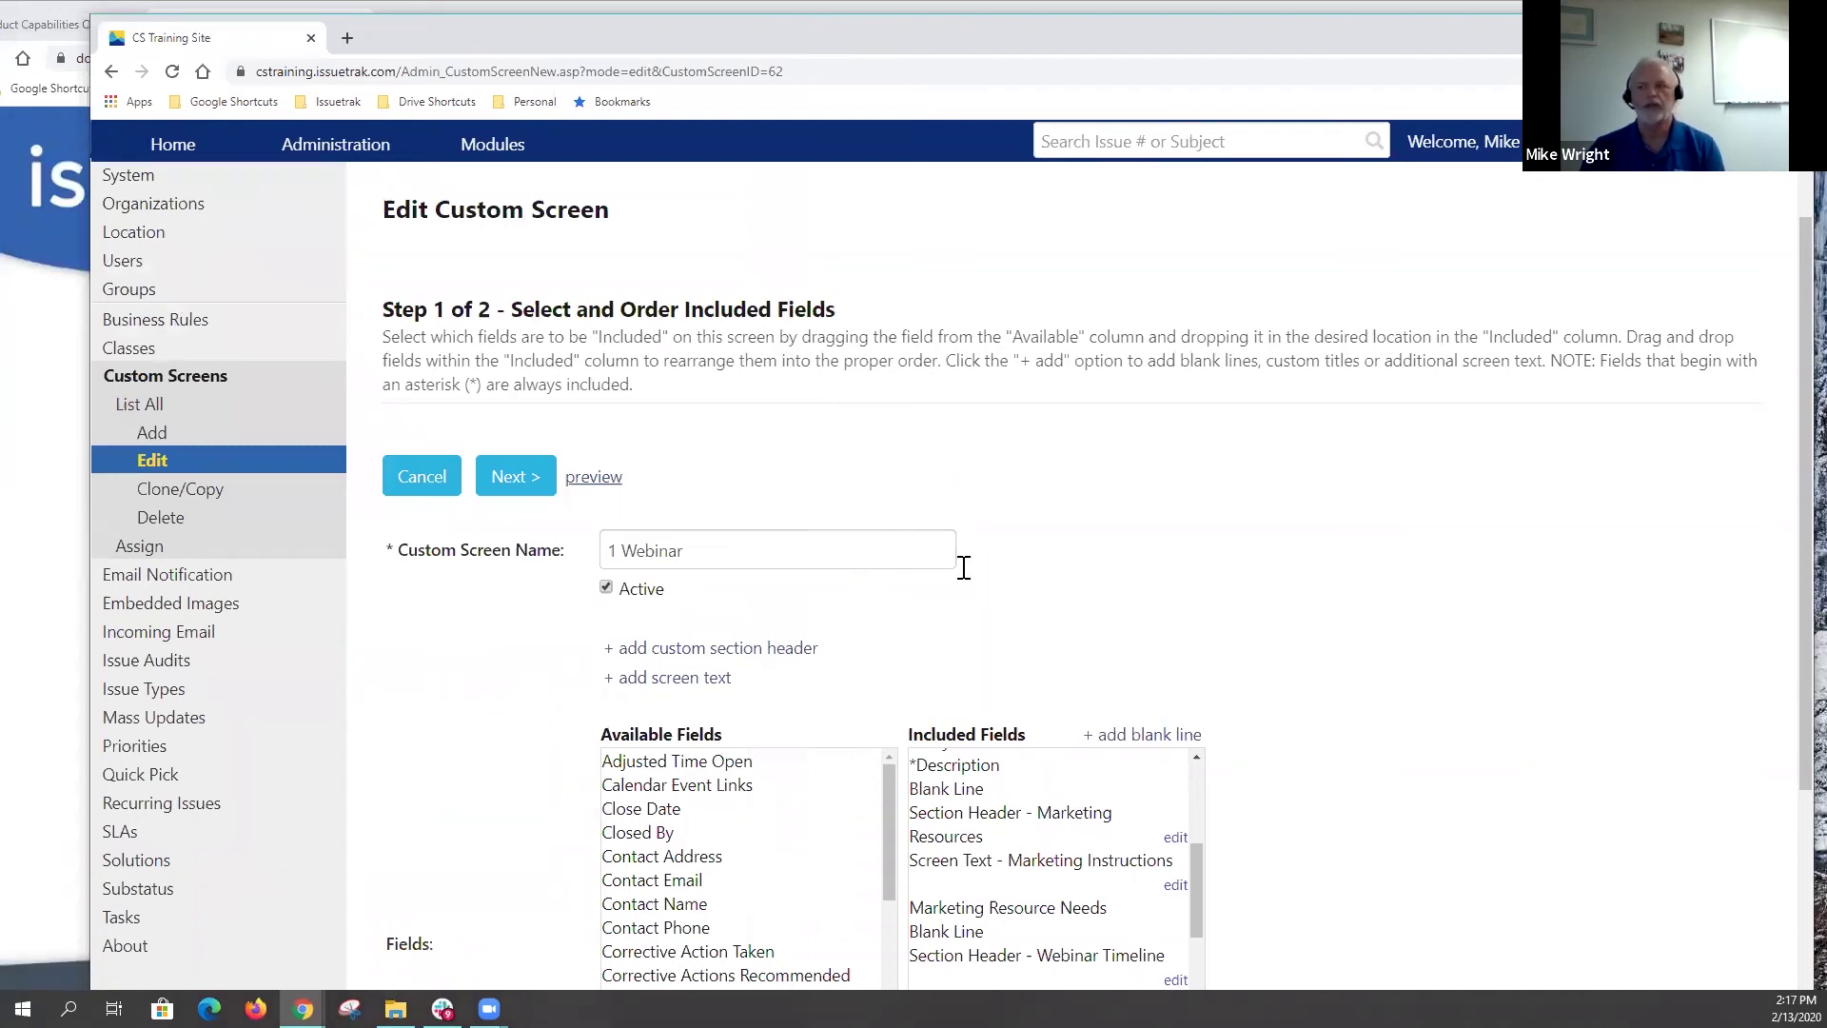
# Step: Continue to the Require Fields stage of the 1 Webinar screen and review the Required and Required On Close settings
pyautogui.click(514, 493)
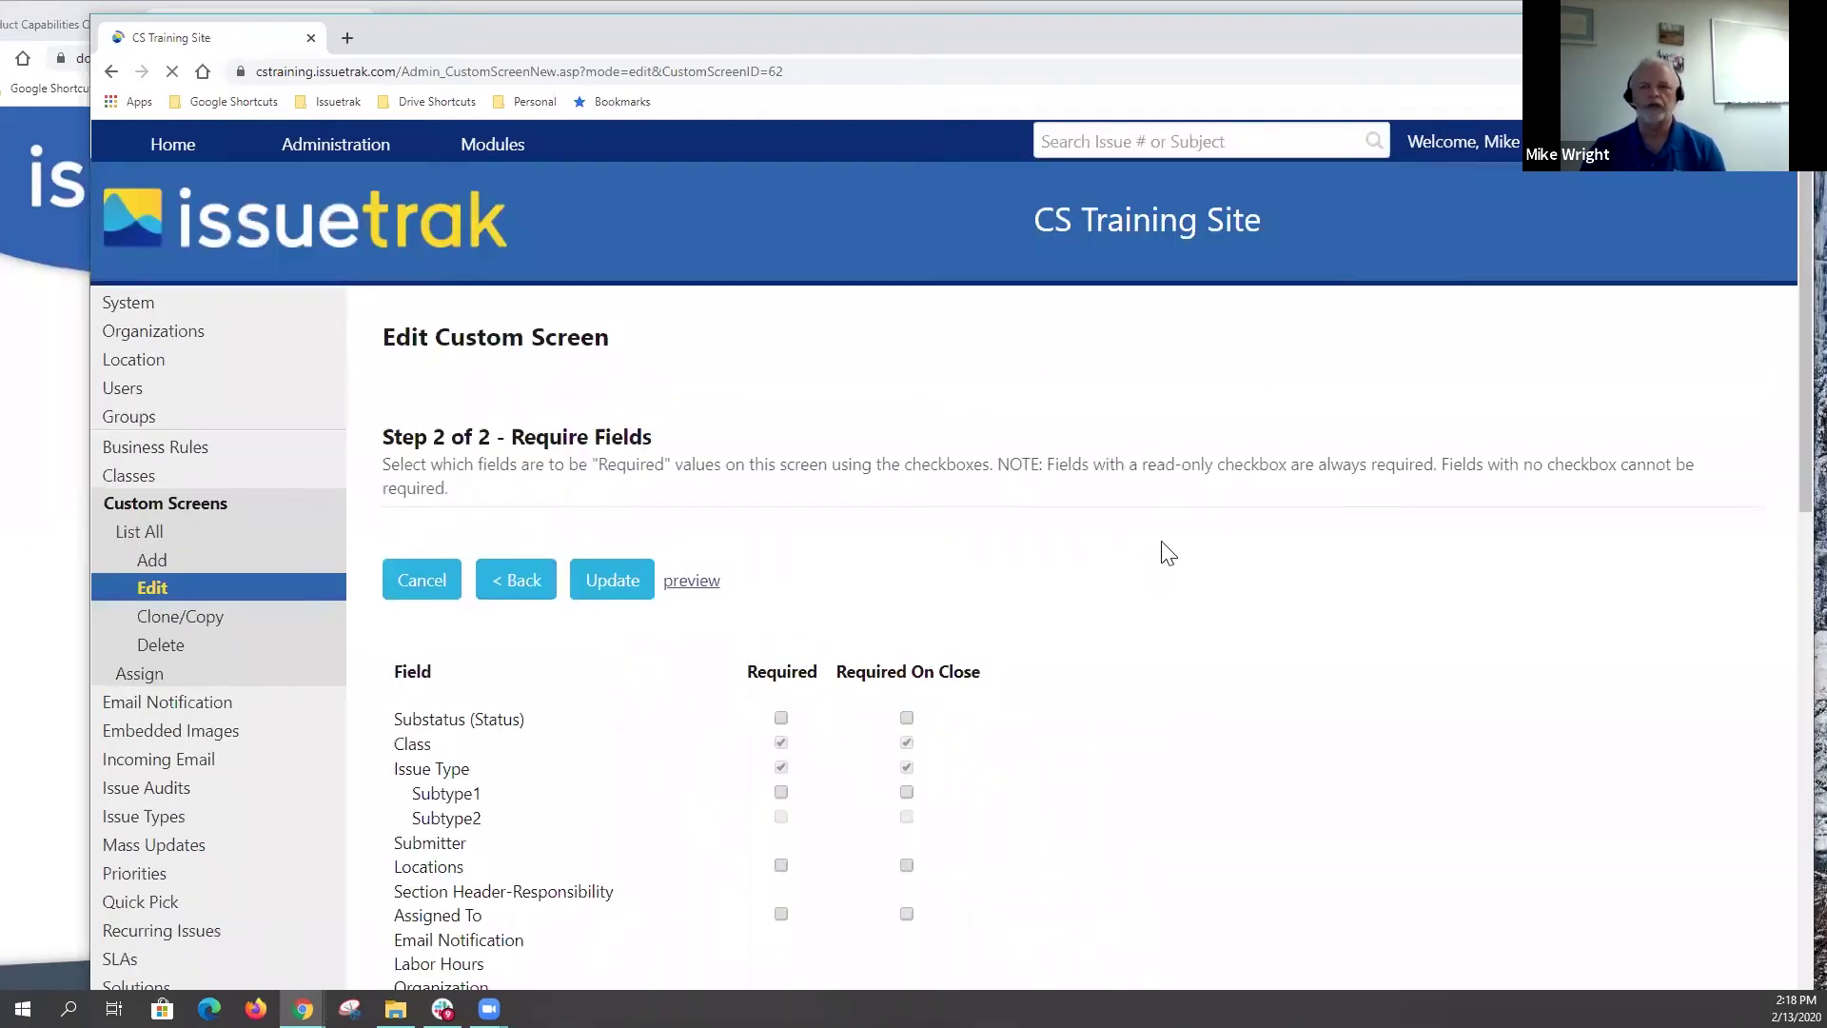
pyautogui.scroll(-2, 1166, 552)
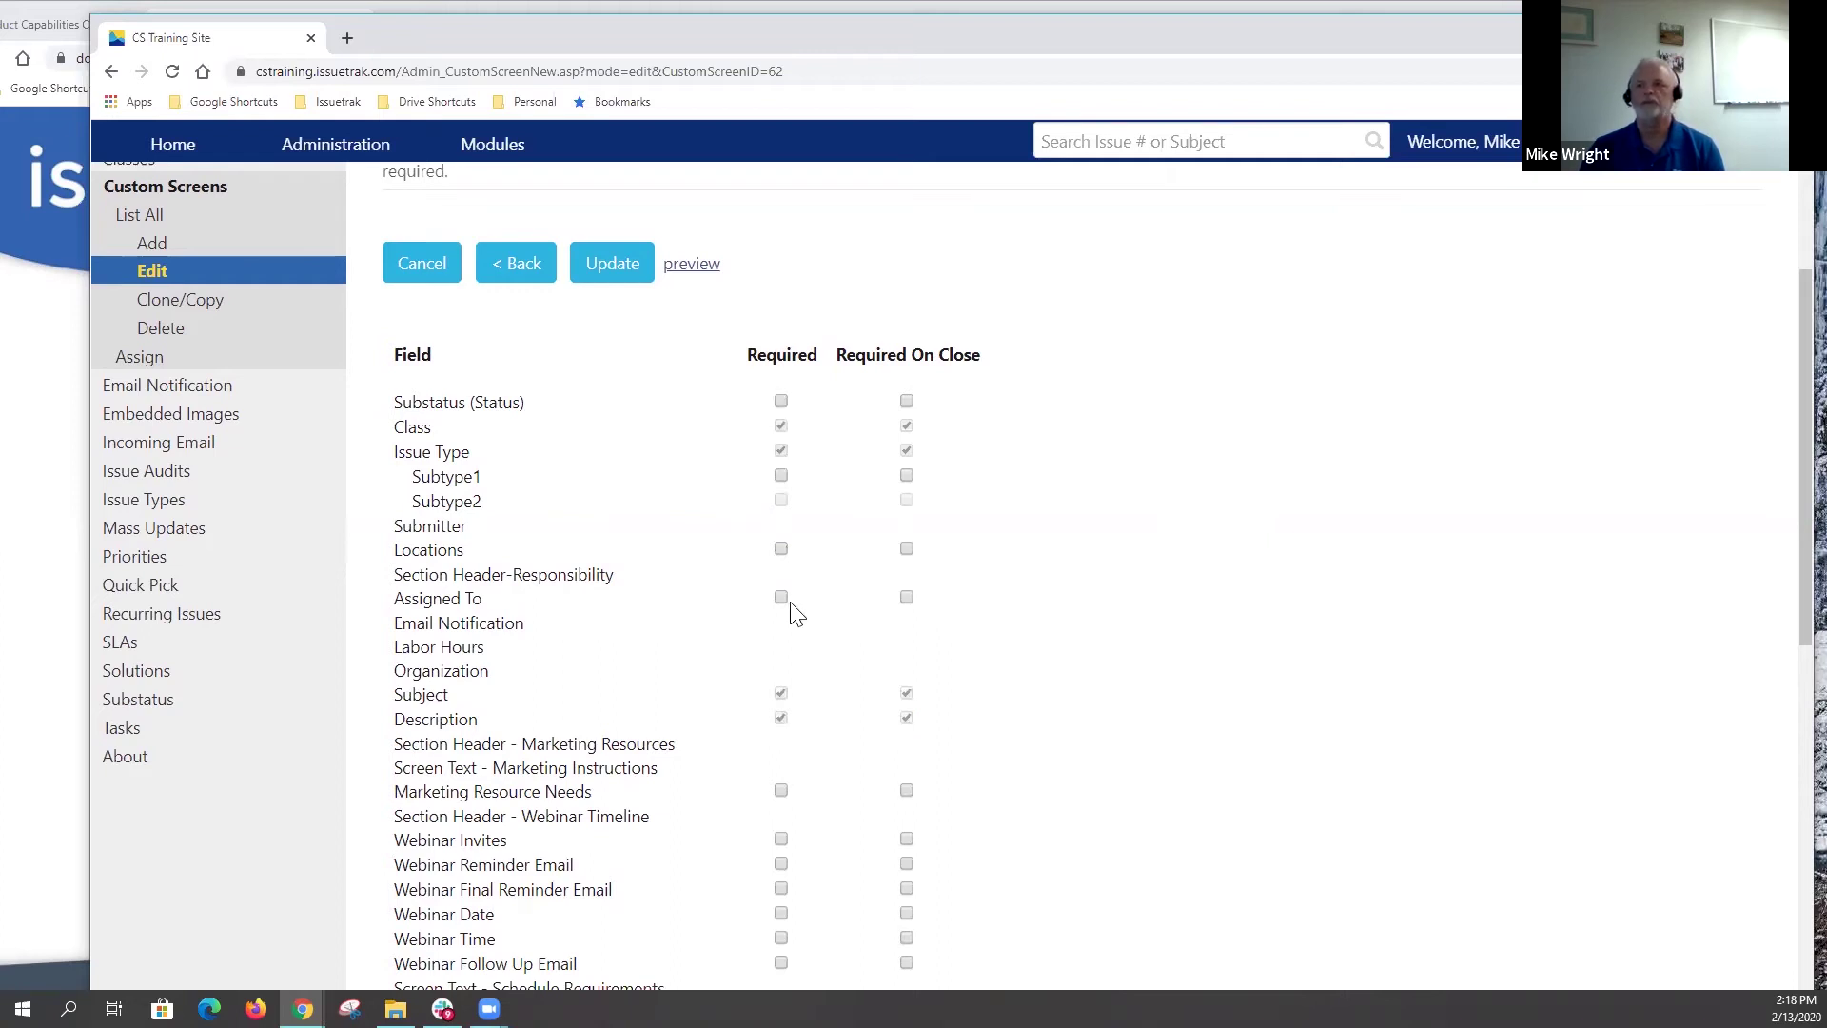
pyautogui.scroll(-1, 707, 729)
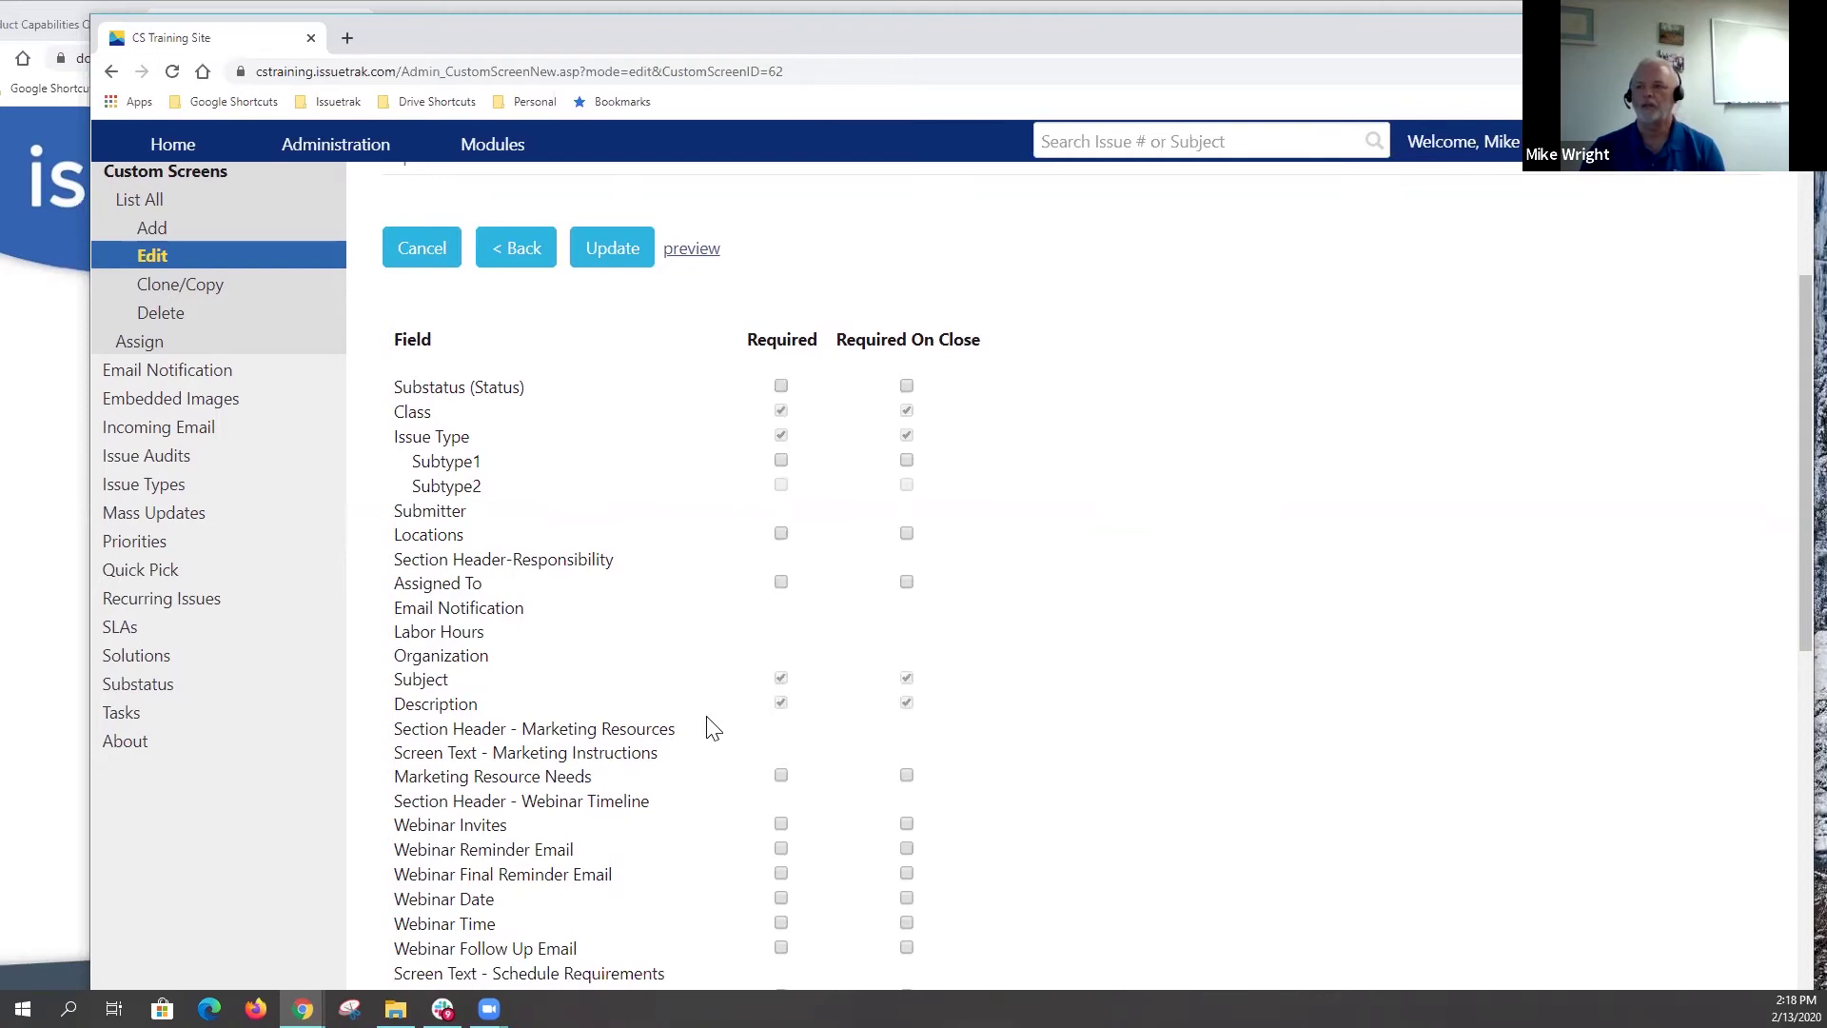
# Step: Mark the Webinar Invites field as required on the custom screen and clear the mark again
pyautogui.click(780, 710)
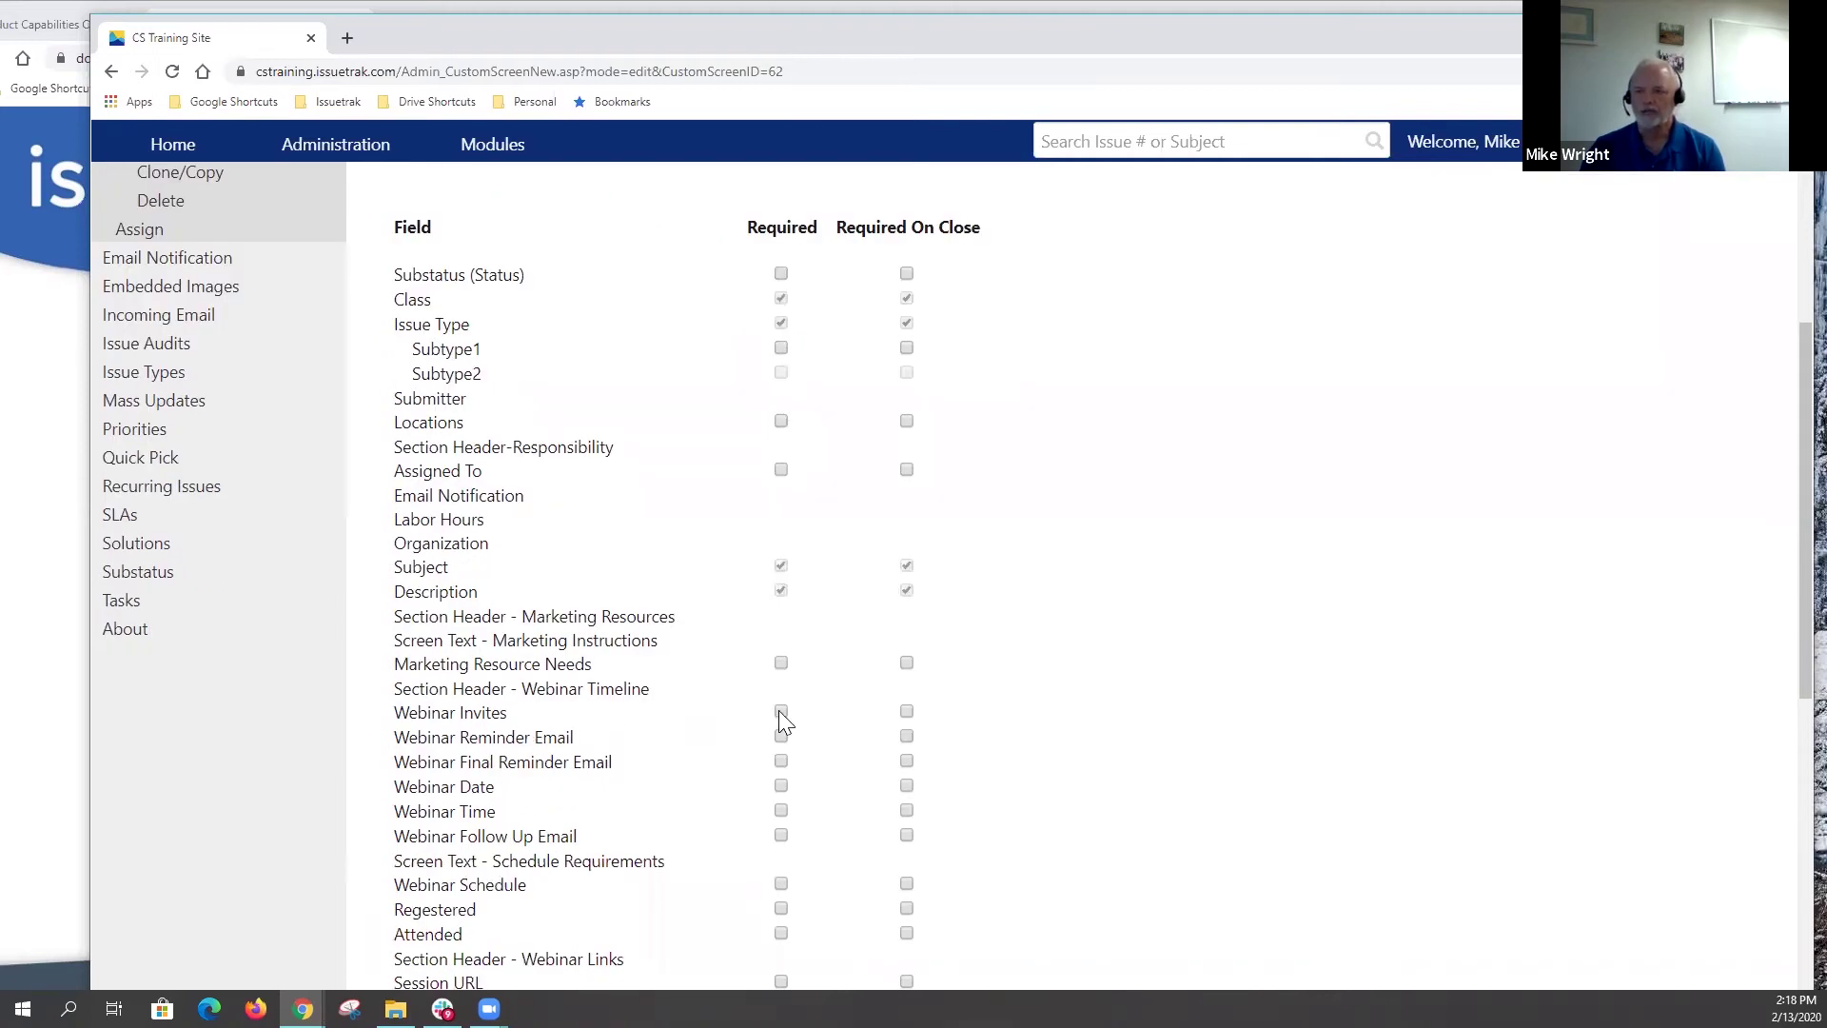
pyautogui.click(906, 711)
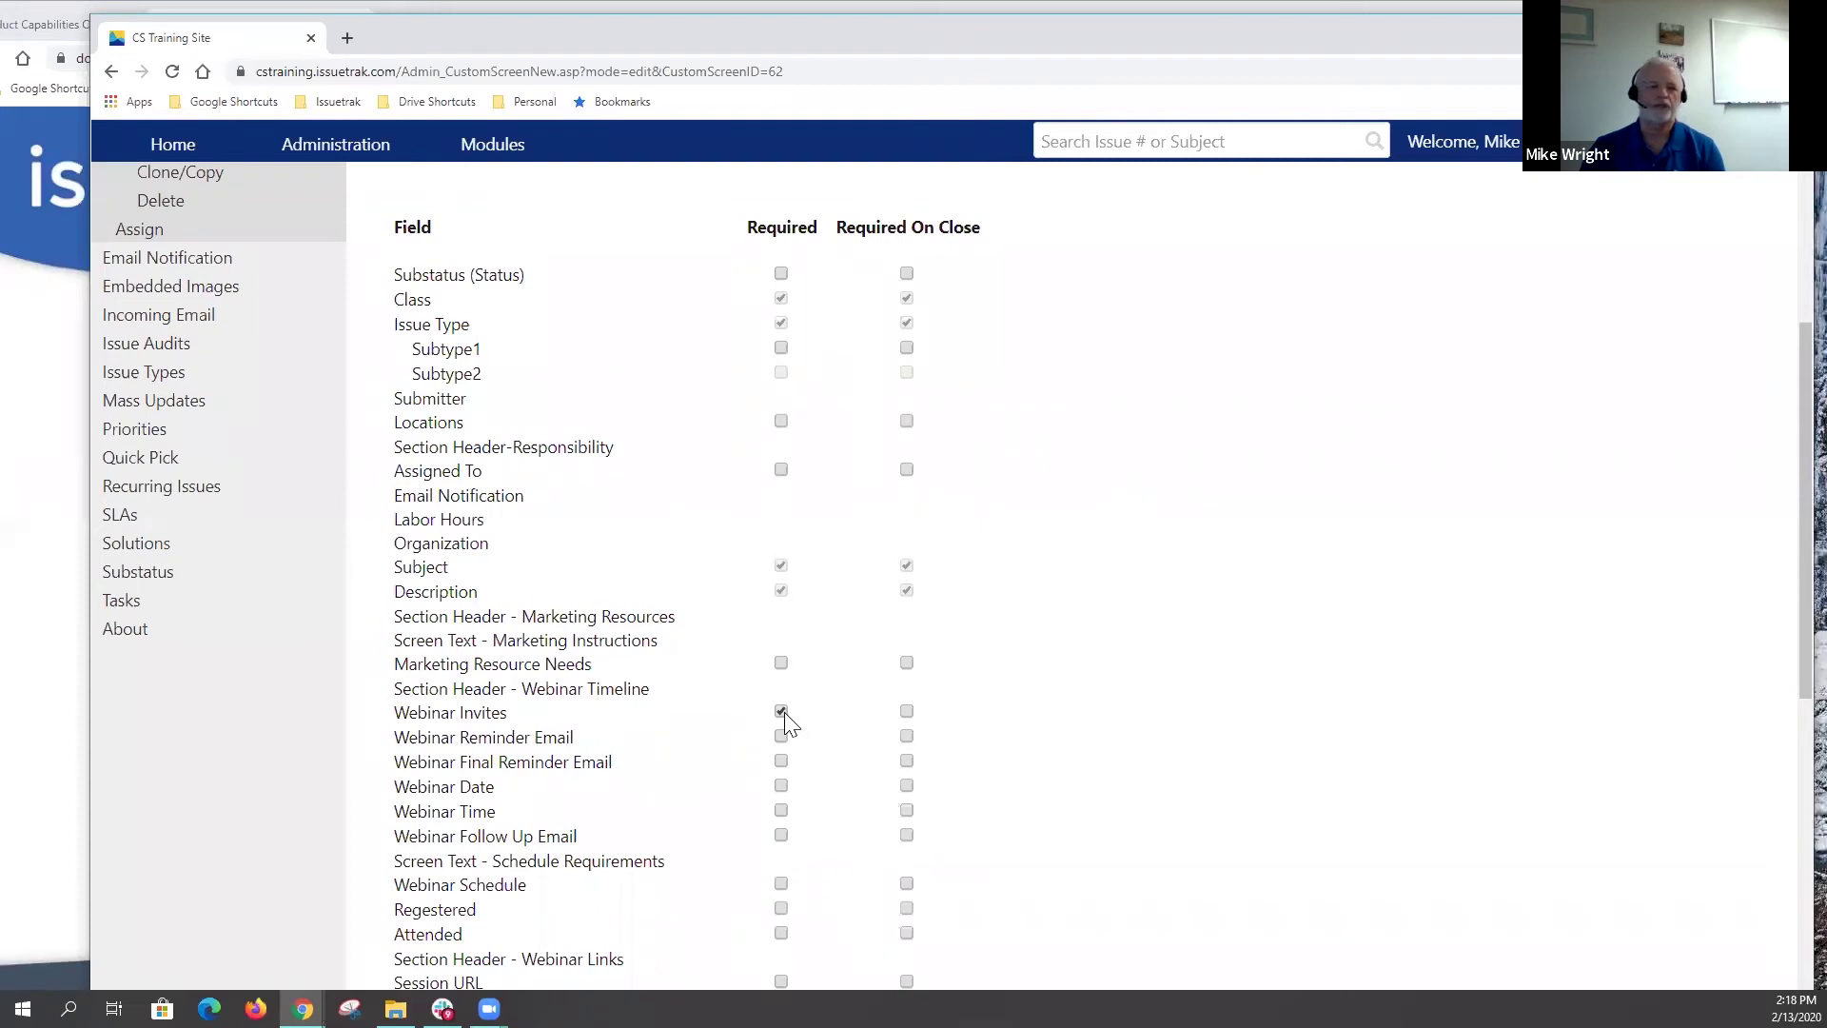
pyautogui.click(781, 711)
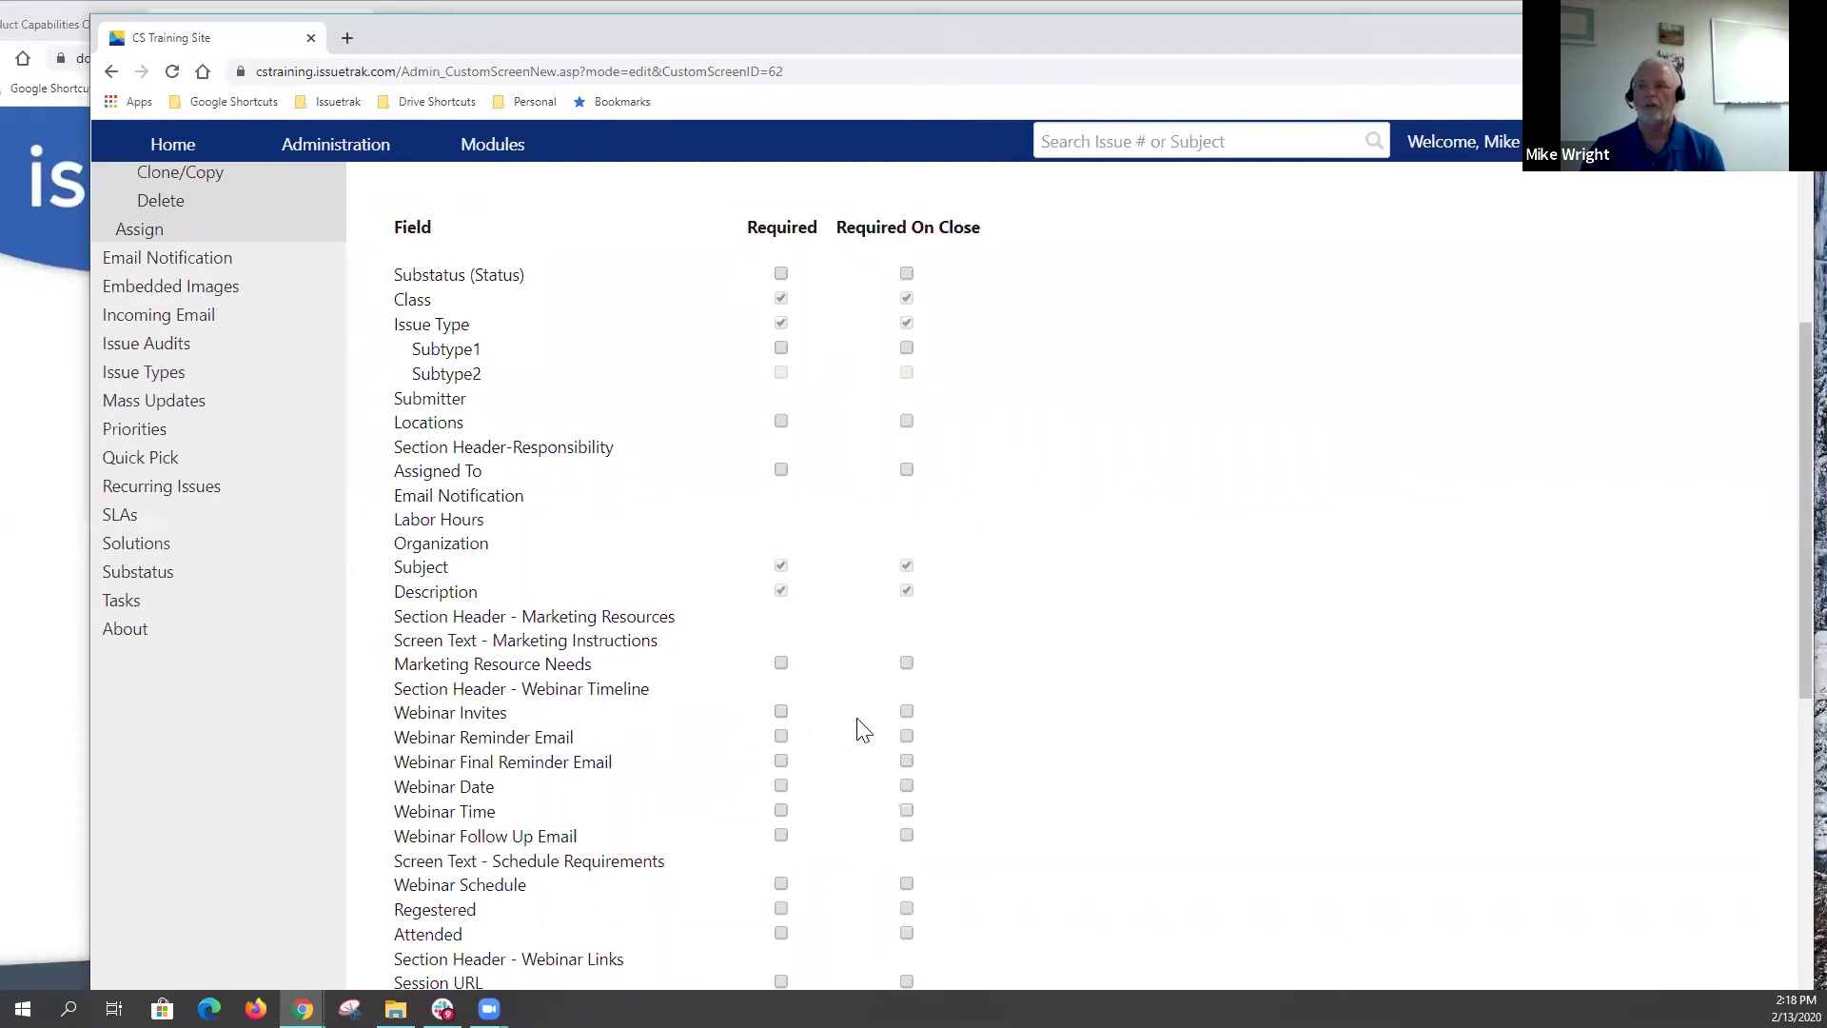
# Step: Mark Webinar Invites as Required On Close, clear the mark again, and save the 1 Webinar custom screen
pyautogui.click(907, 712)
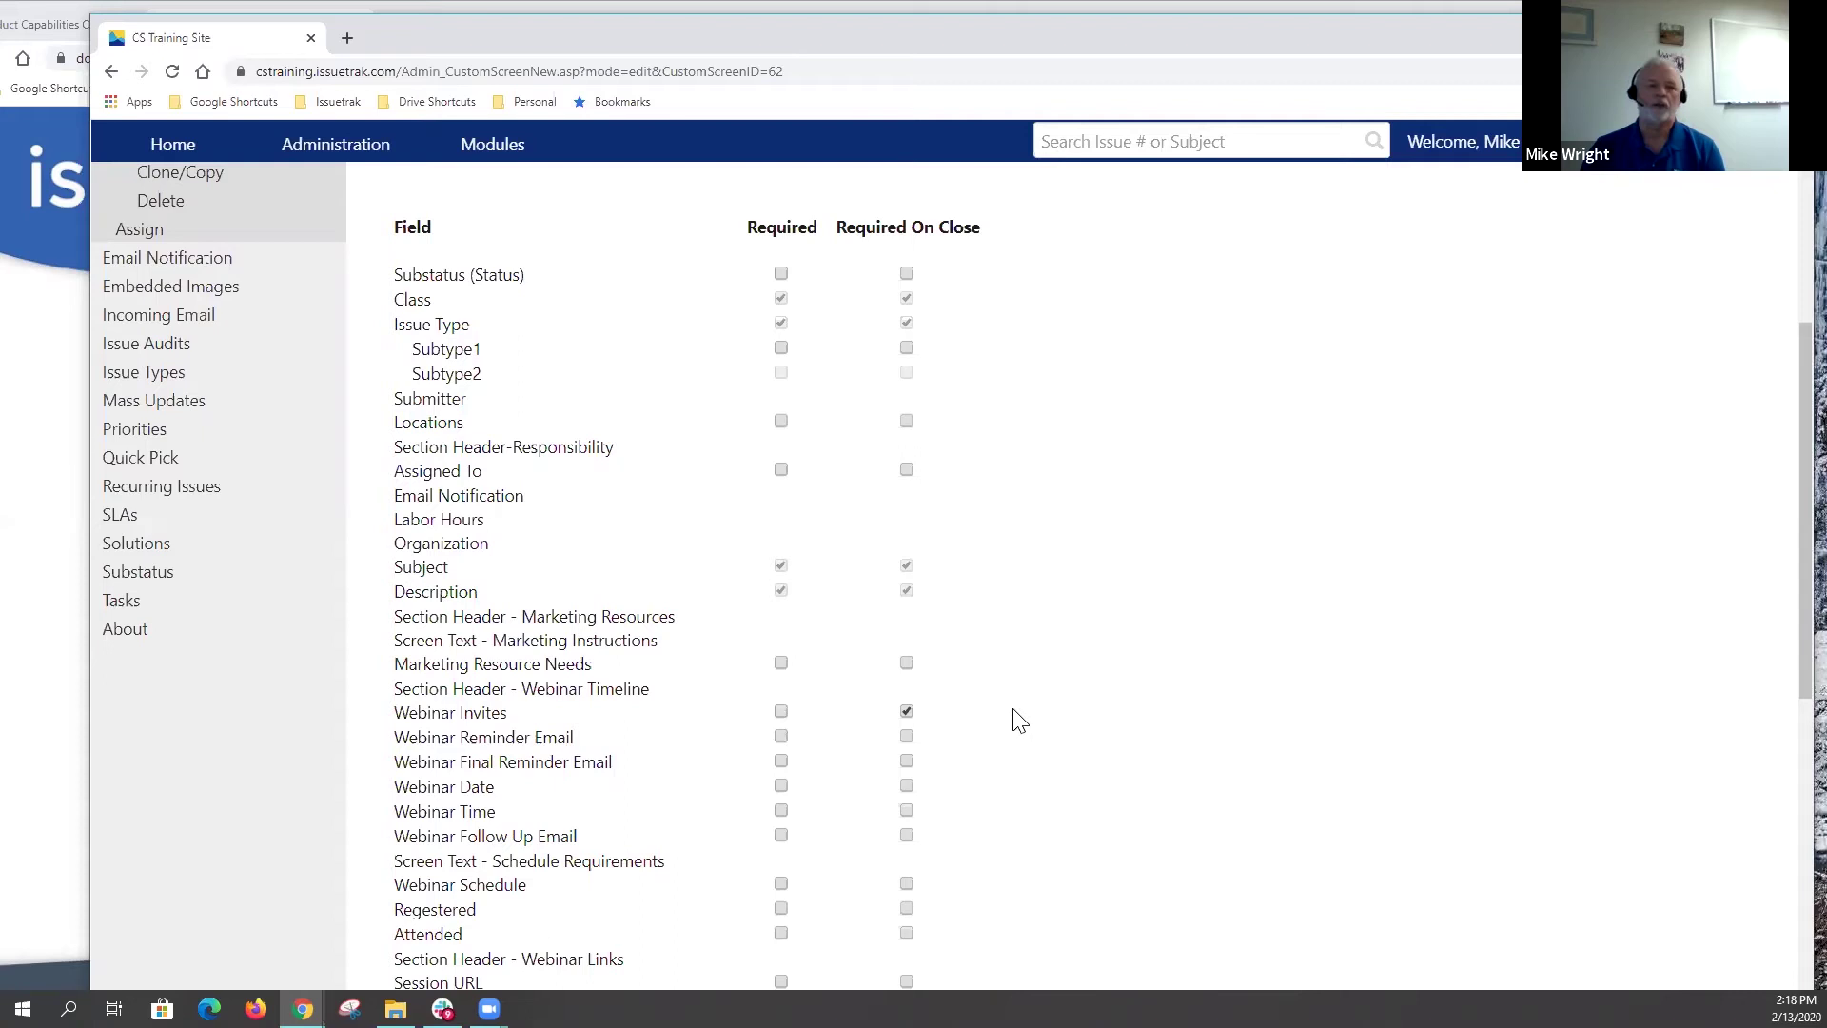
pyautogui.click(906, 712)
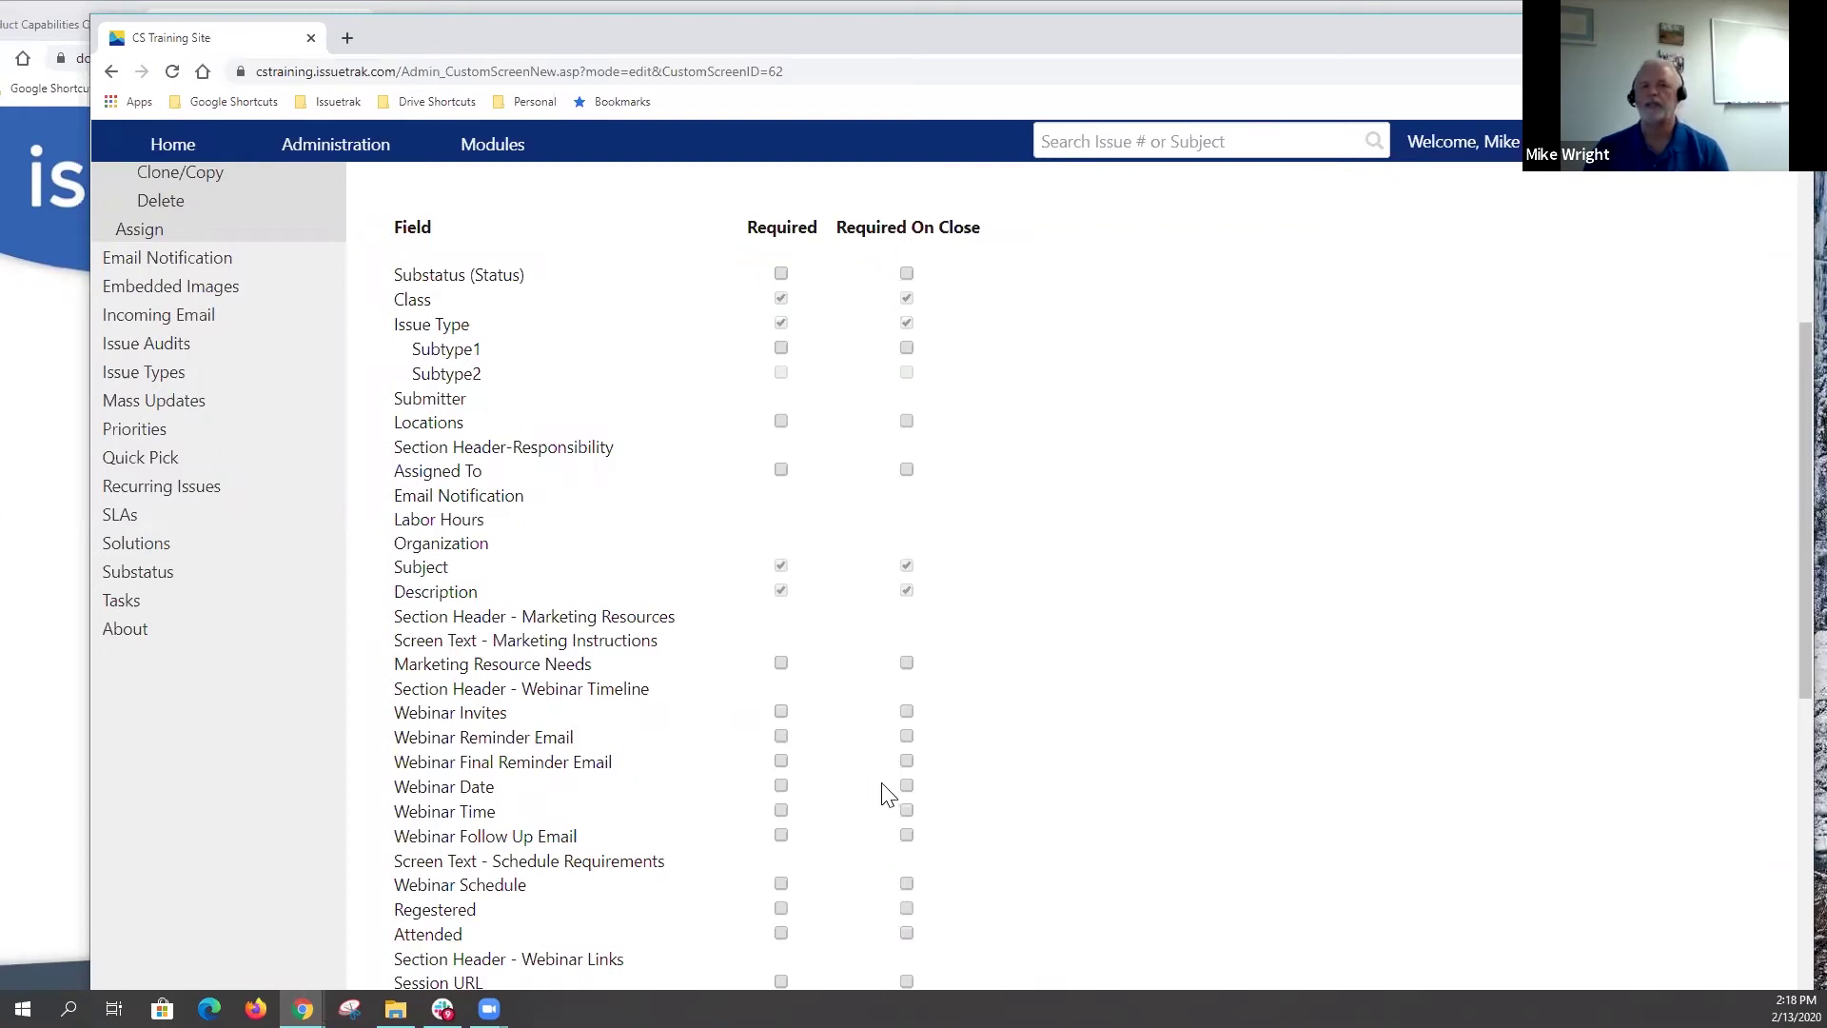
pyautogui.scroll(3, 885, 795)
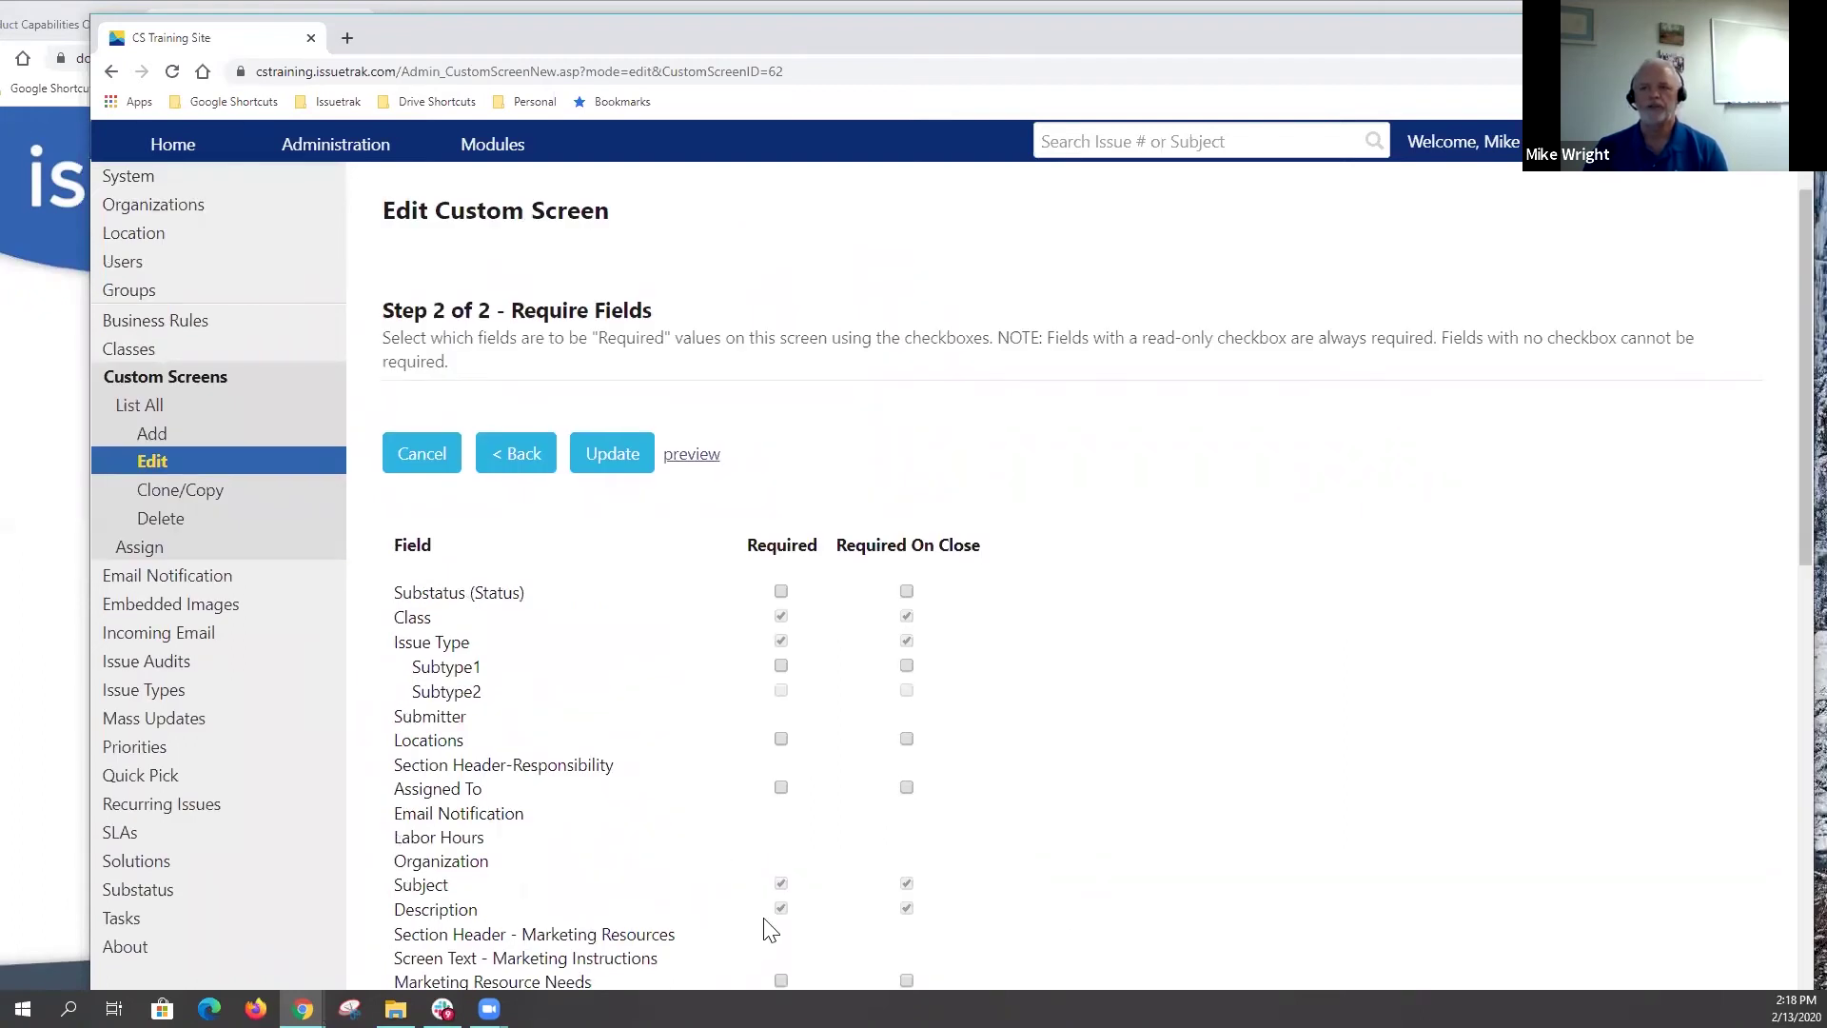
pyautogui.click(606, 463)
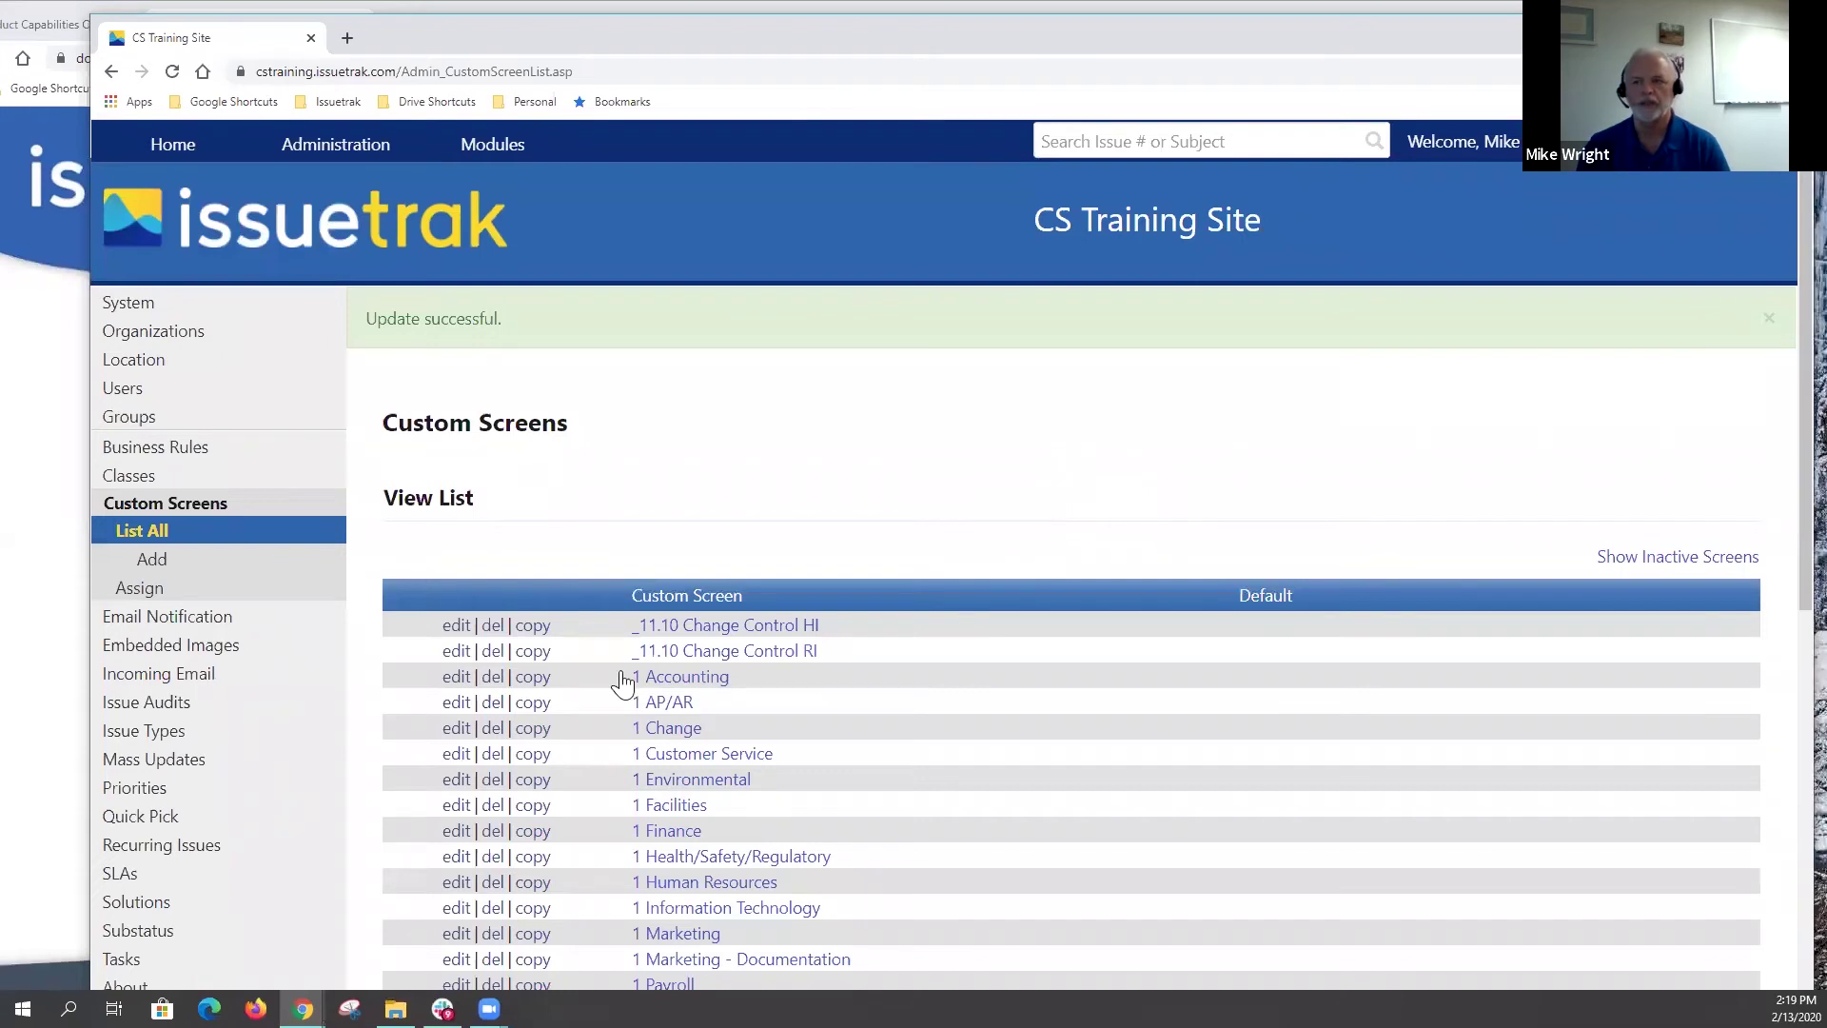
# Step: Select the 1 Webinar screen for custom screen assignment and review which issue types use it
pyautogui.scroll(-2, 675, 666)
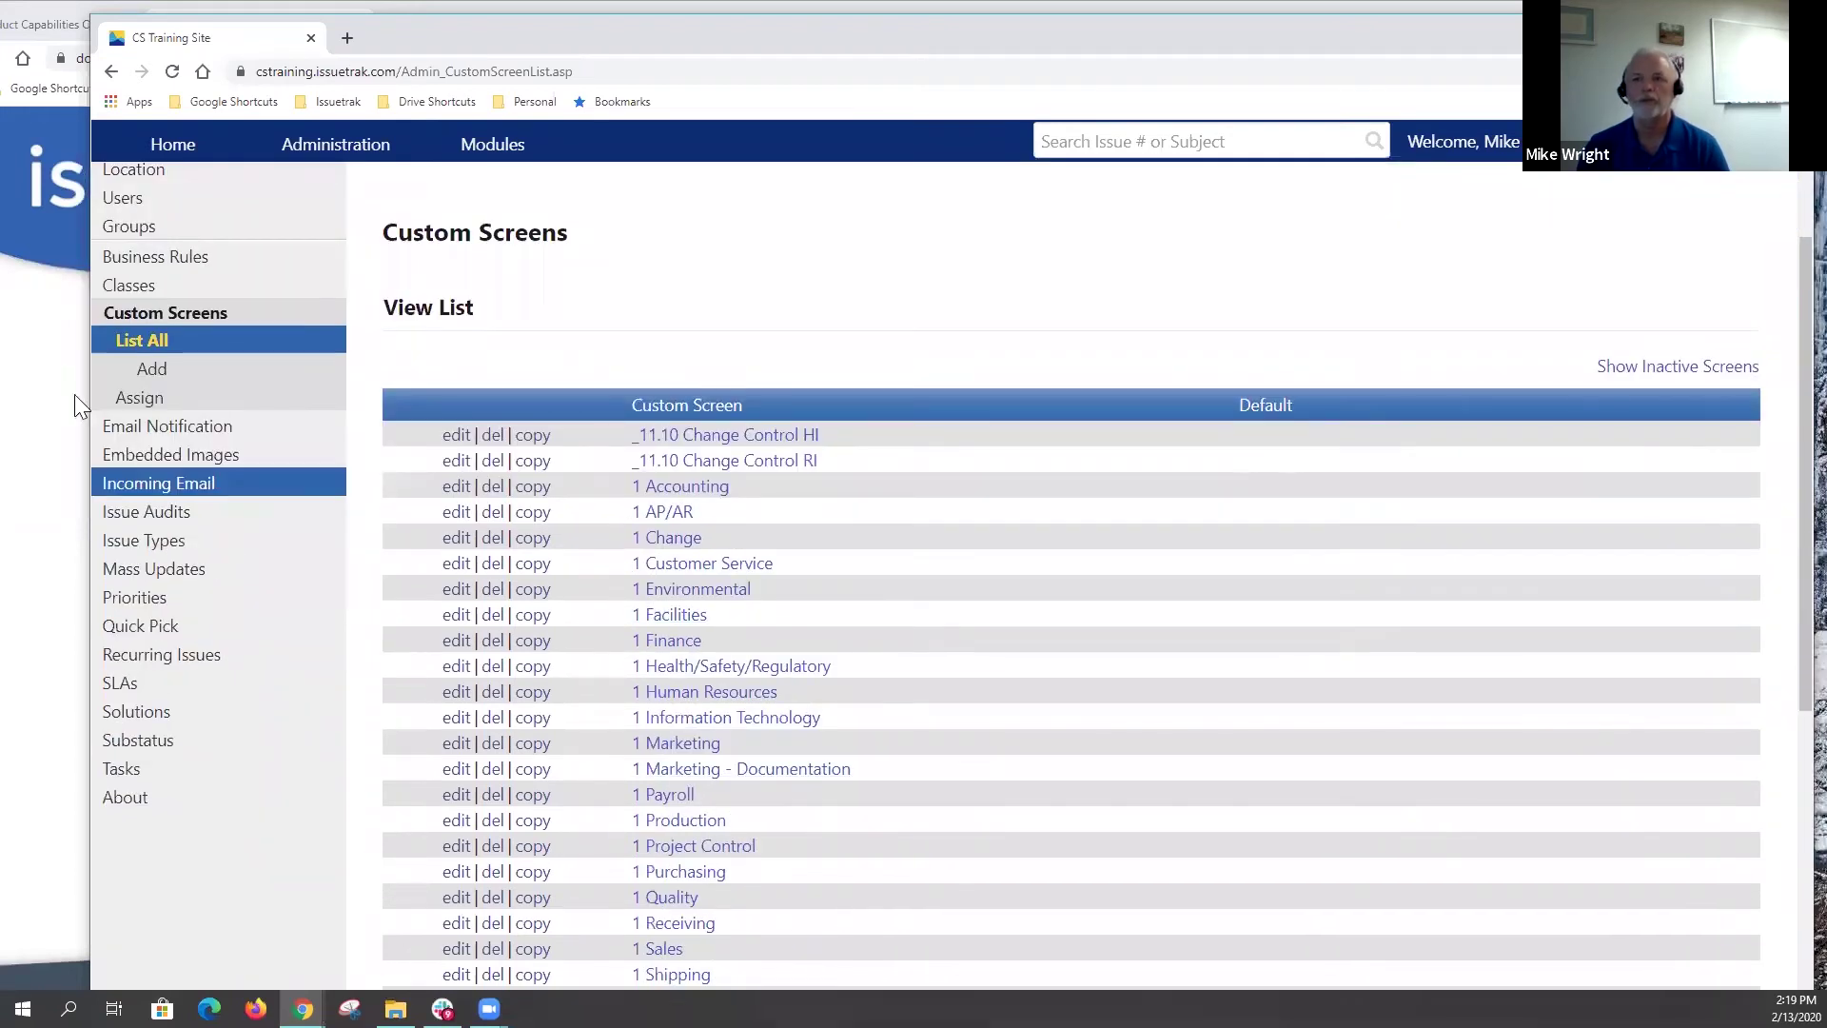
pyautogui.click(147, 405)
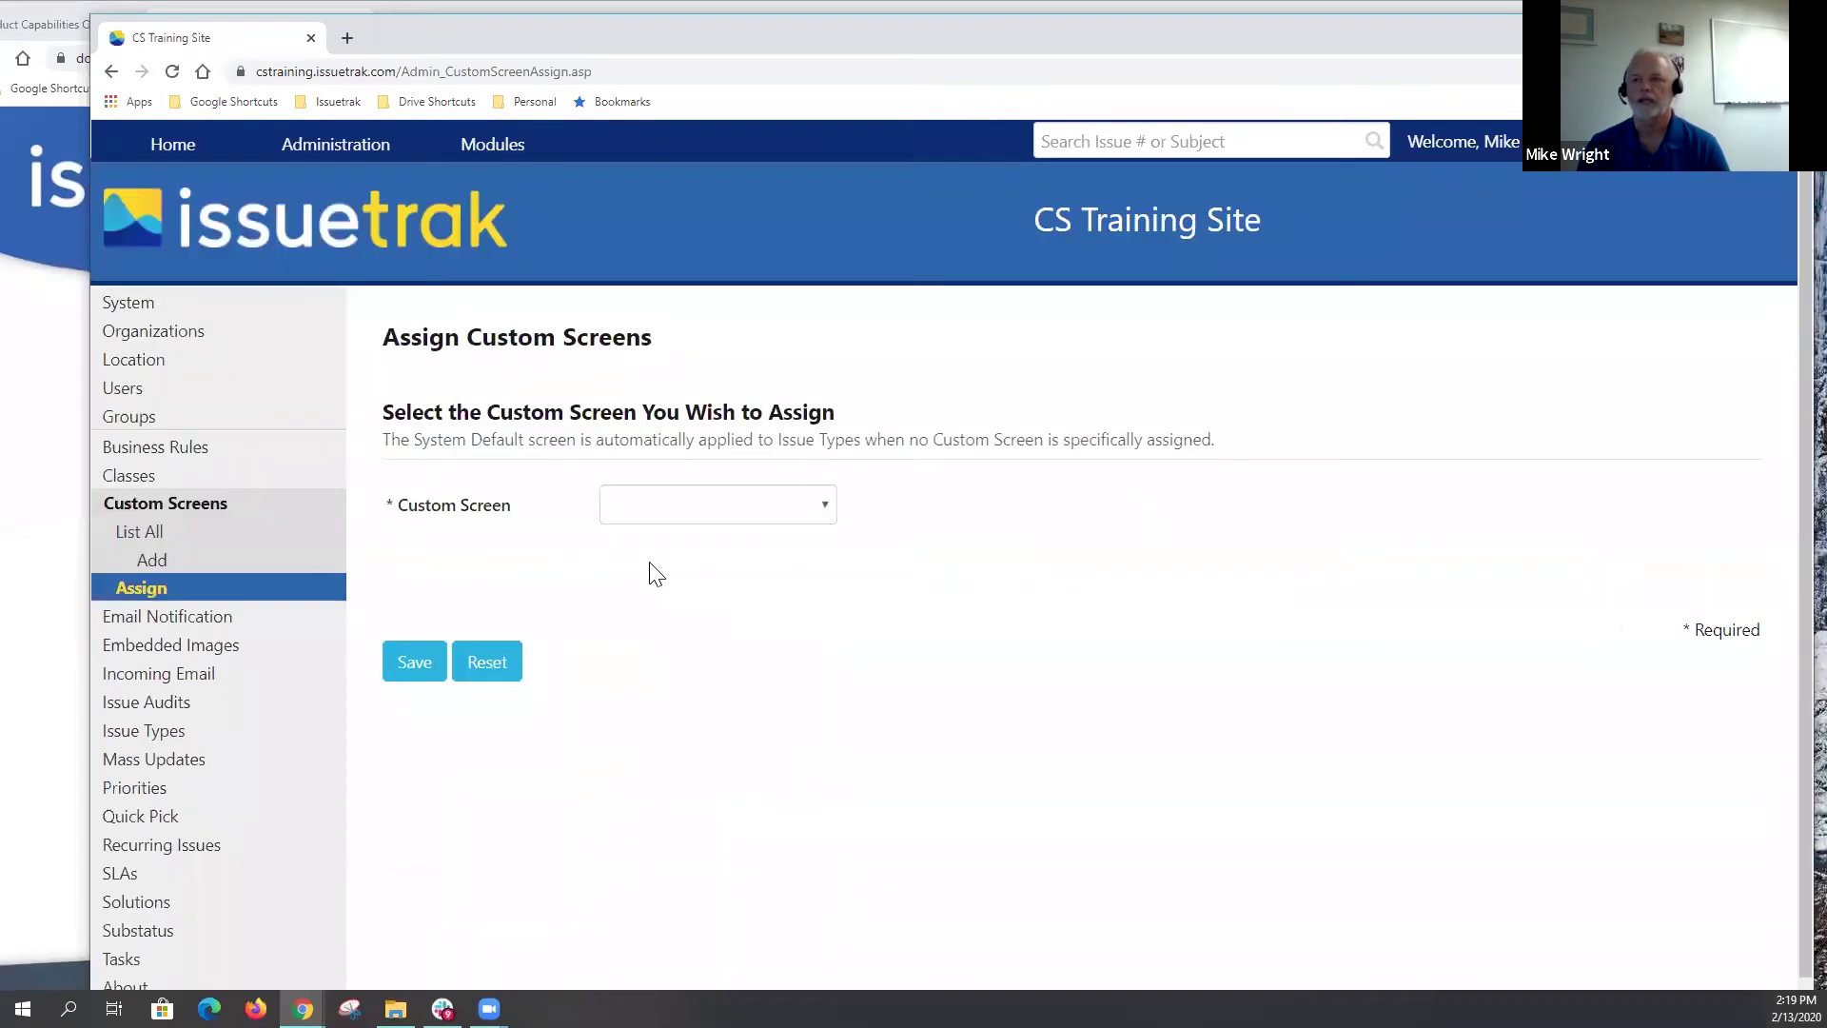
pyautogui.click(784, 502)
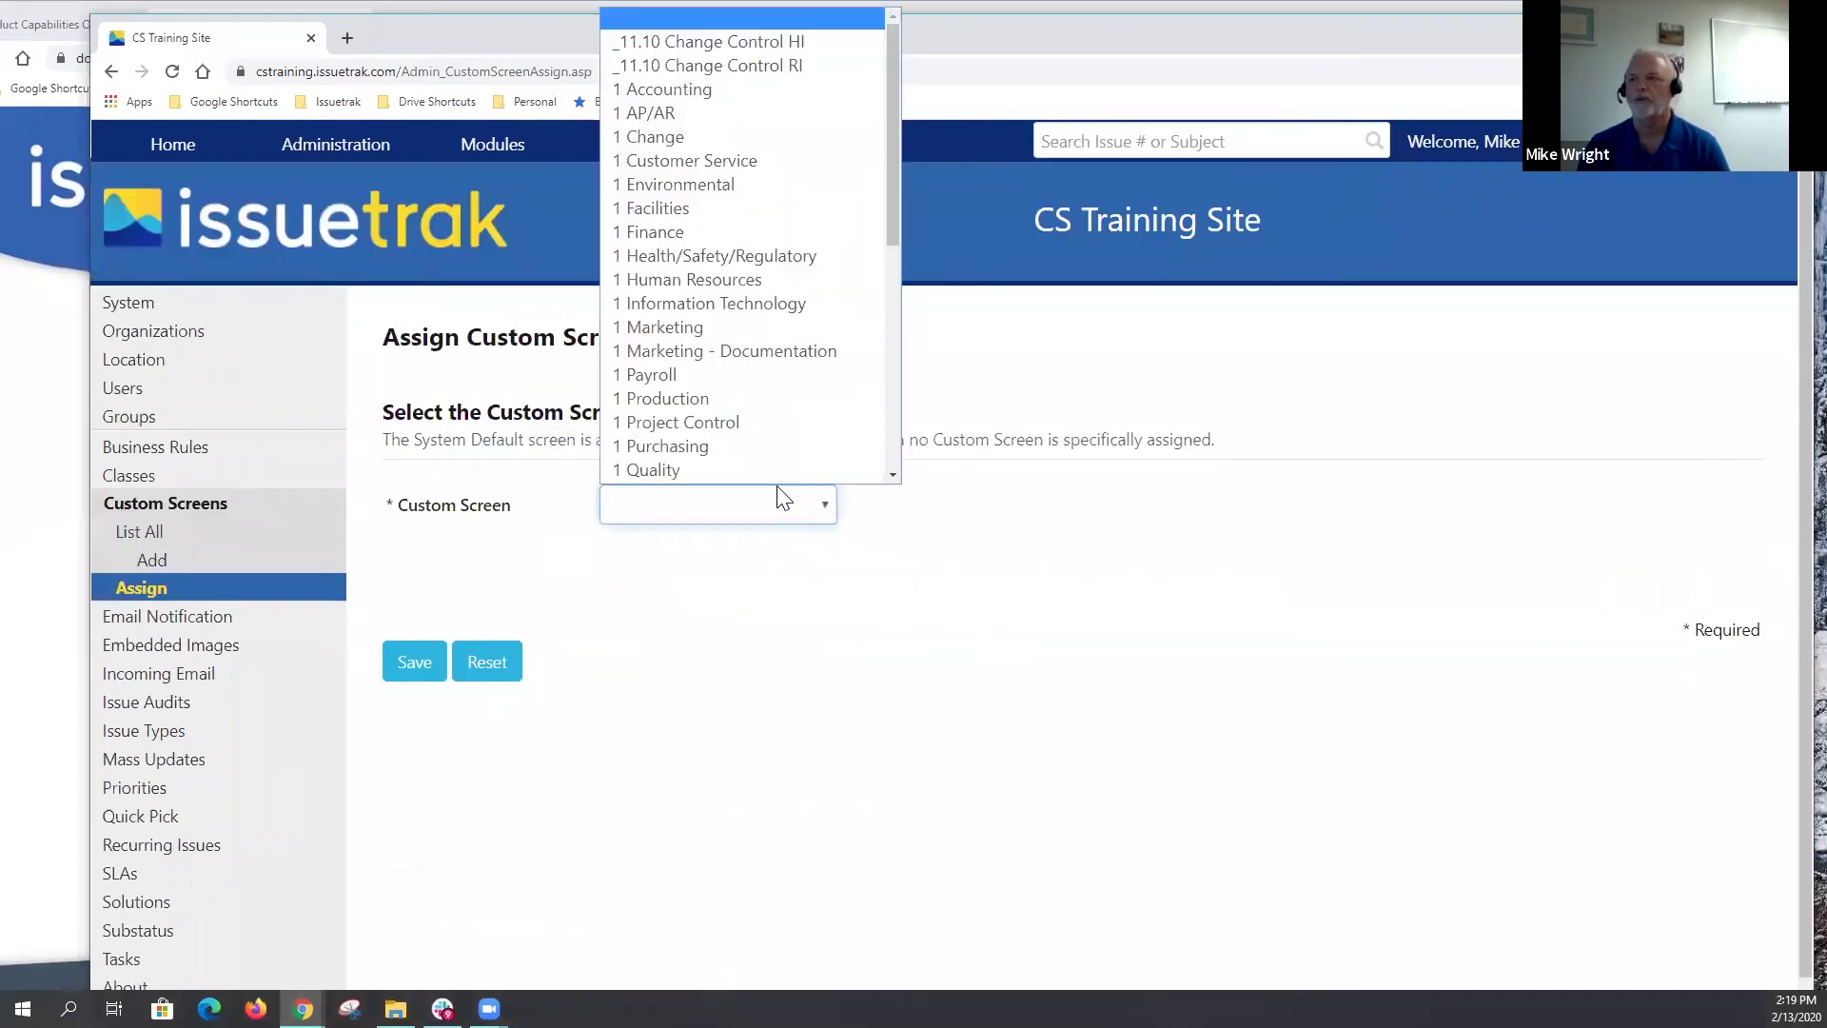
pyautogui.scroll(-6, 755, 375)
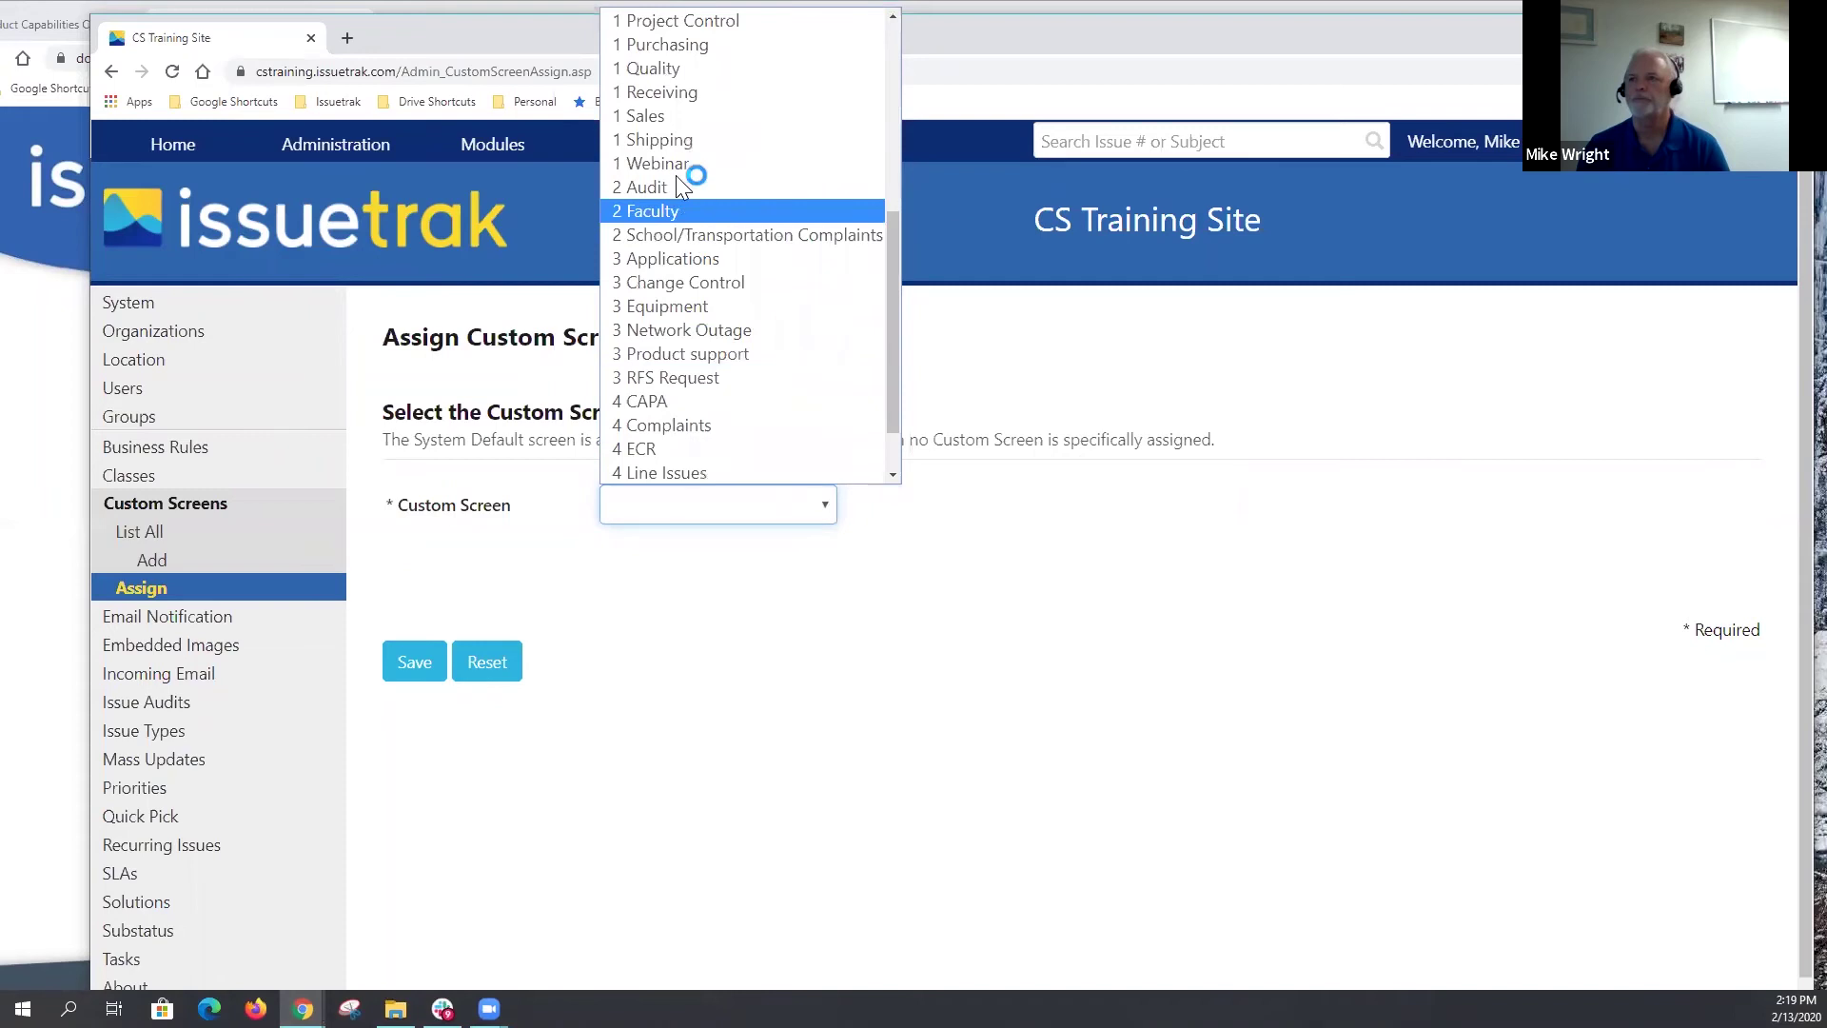
pyautogui.click(668, 164)
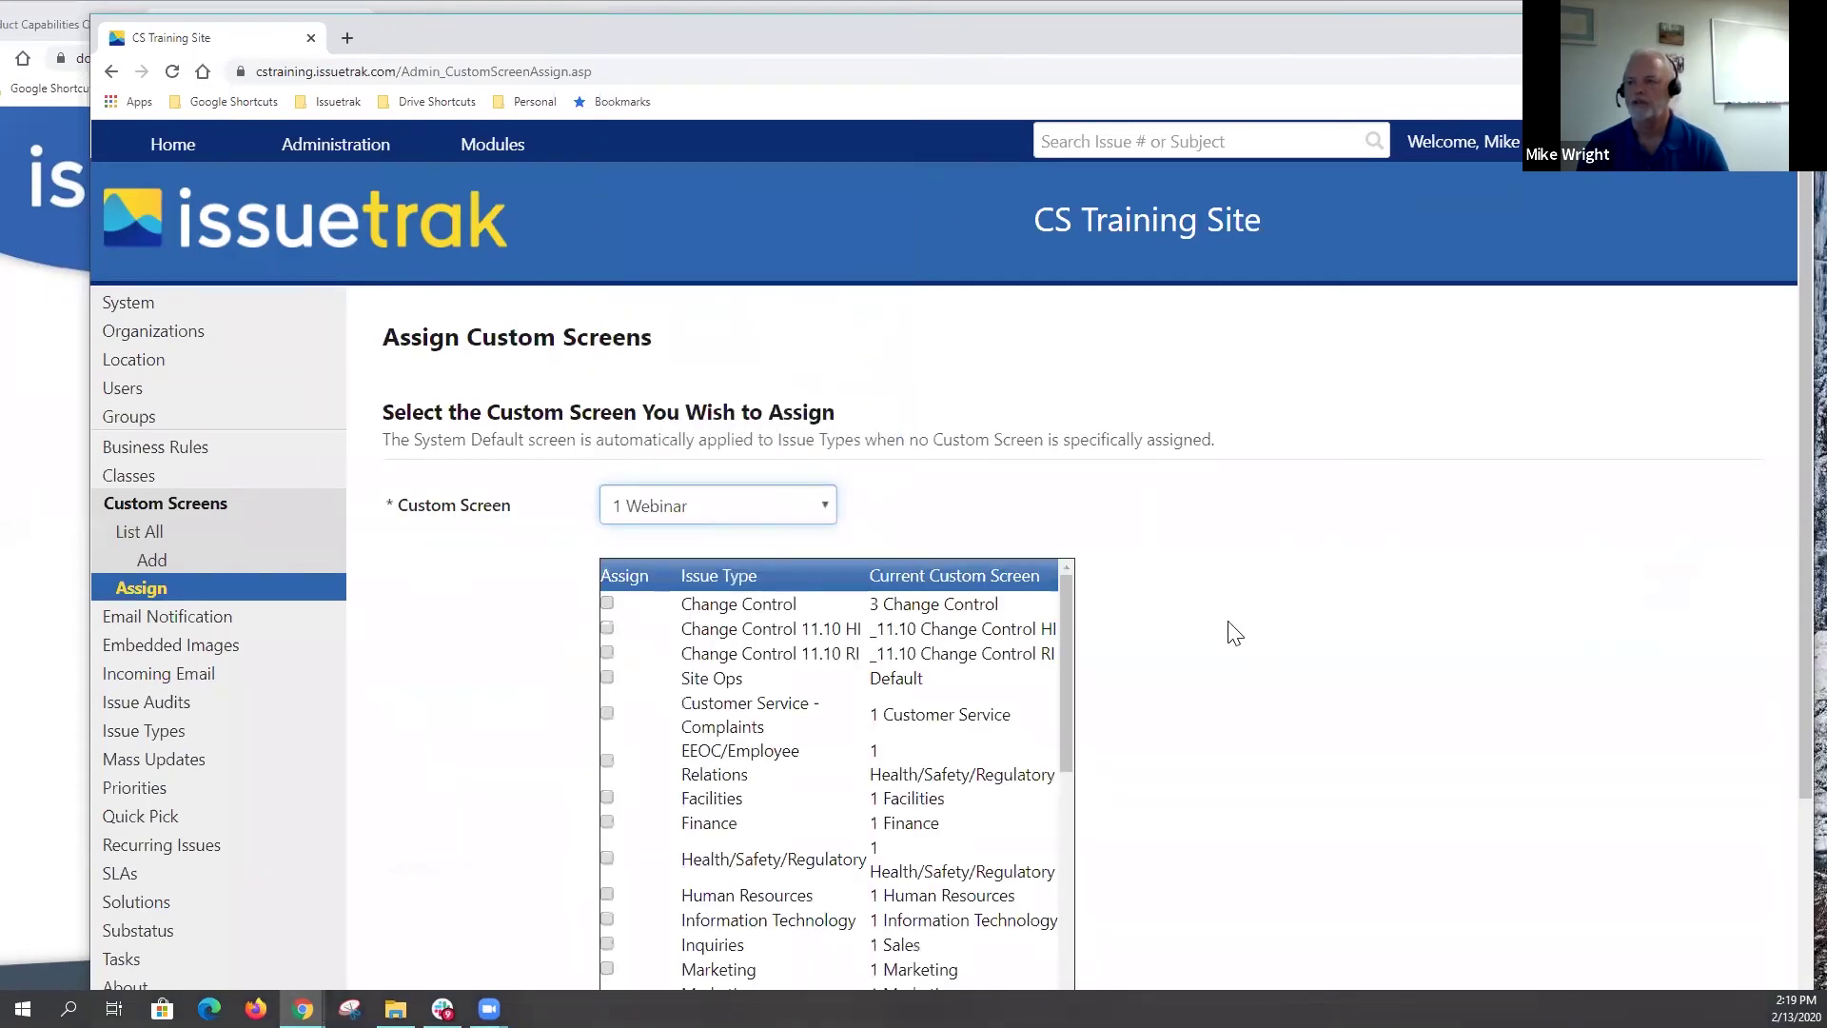
pyautogui.scroll(-3, 1095, 495)
pyautogui.scroll(-6, 1068, 559)
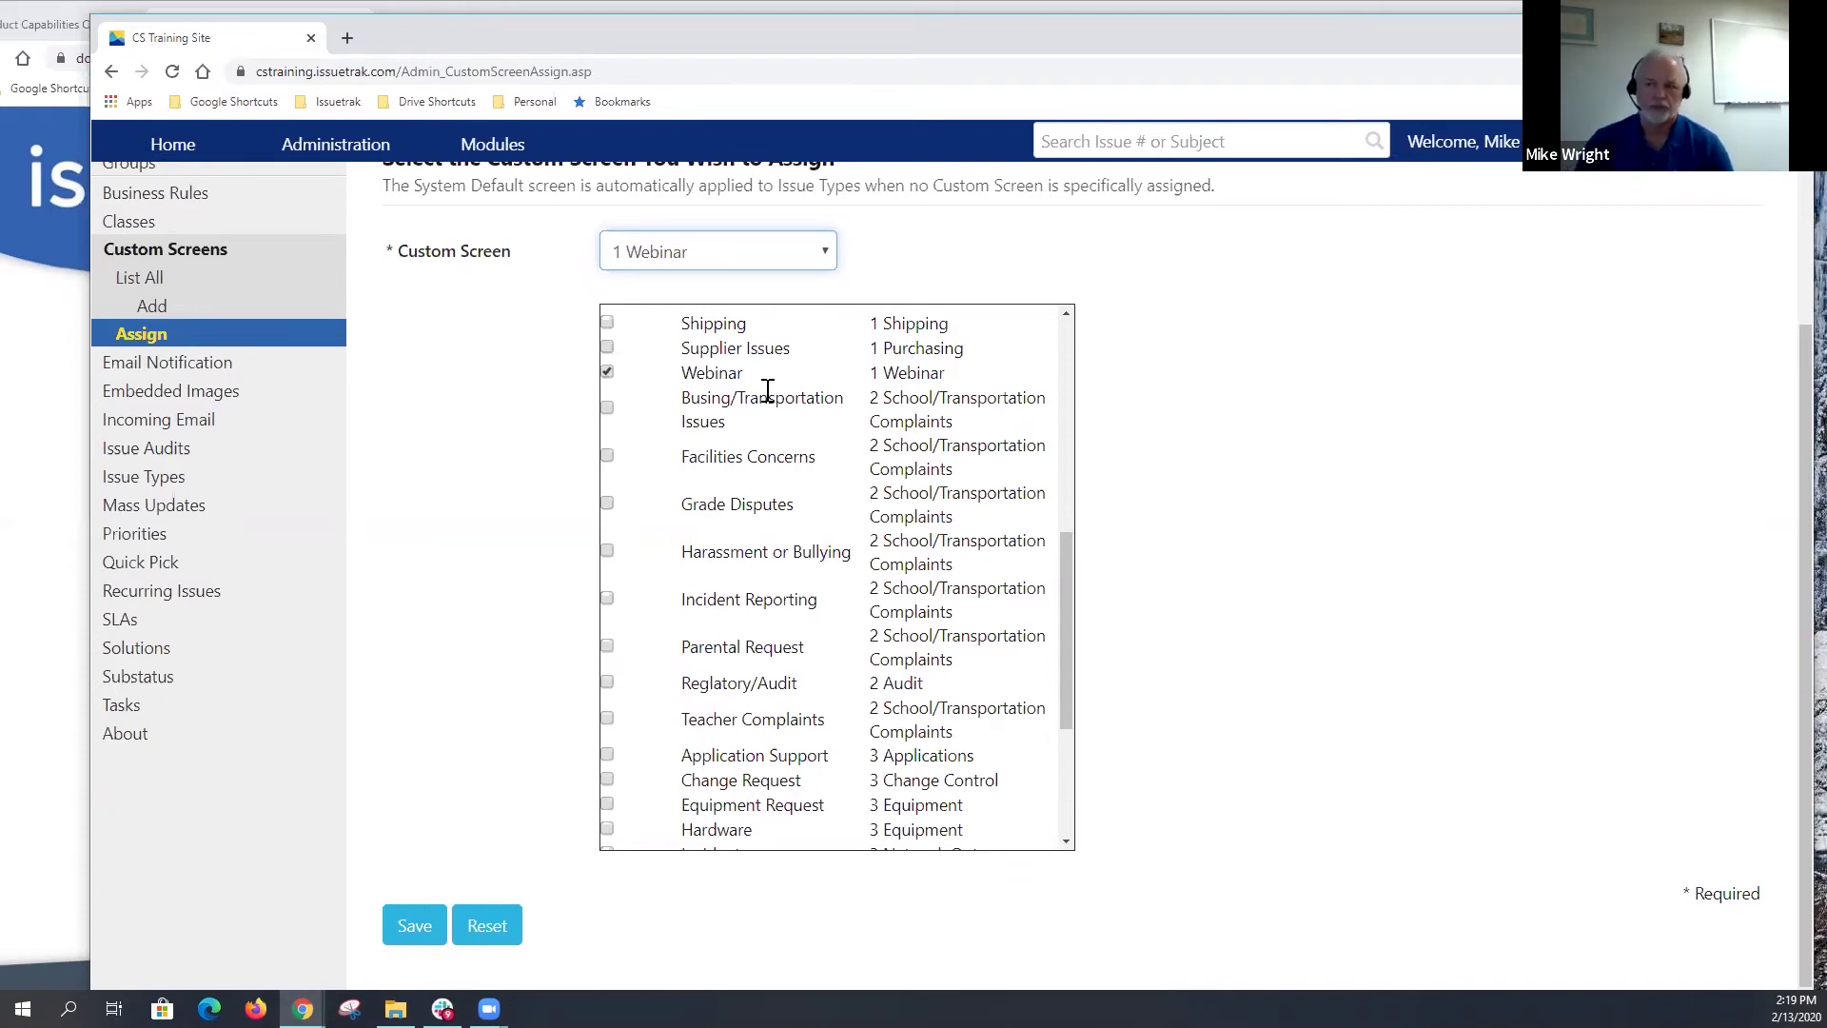
pyautogui.scroll(1, 767, 390)
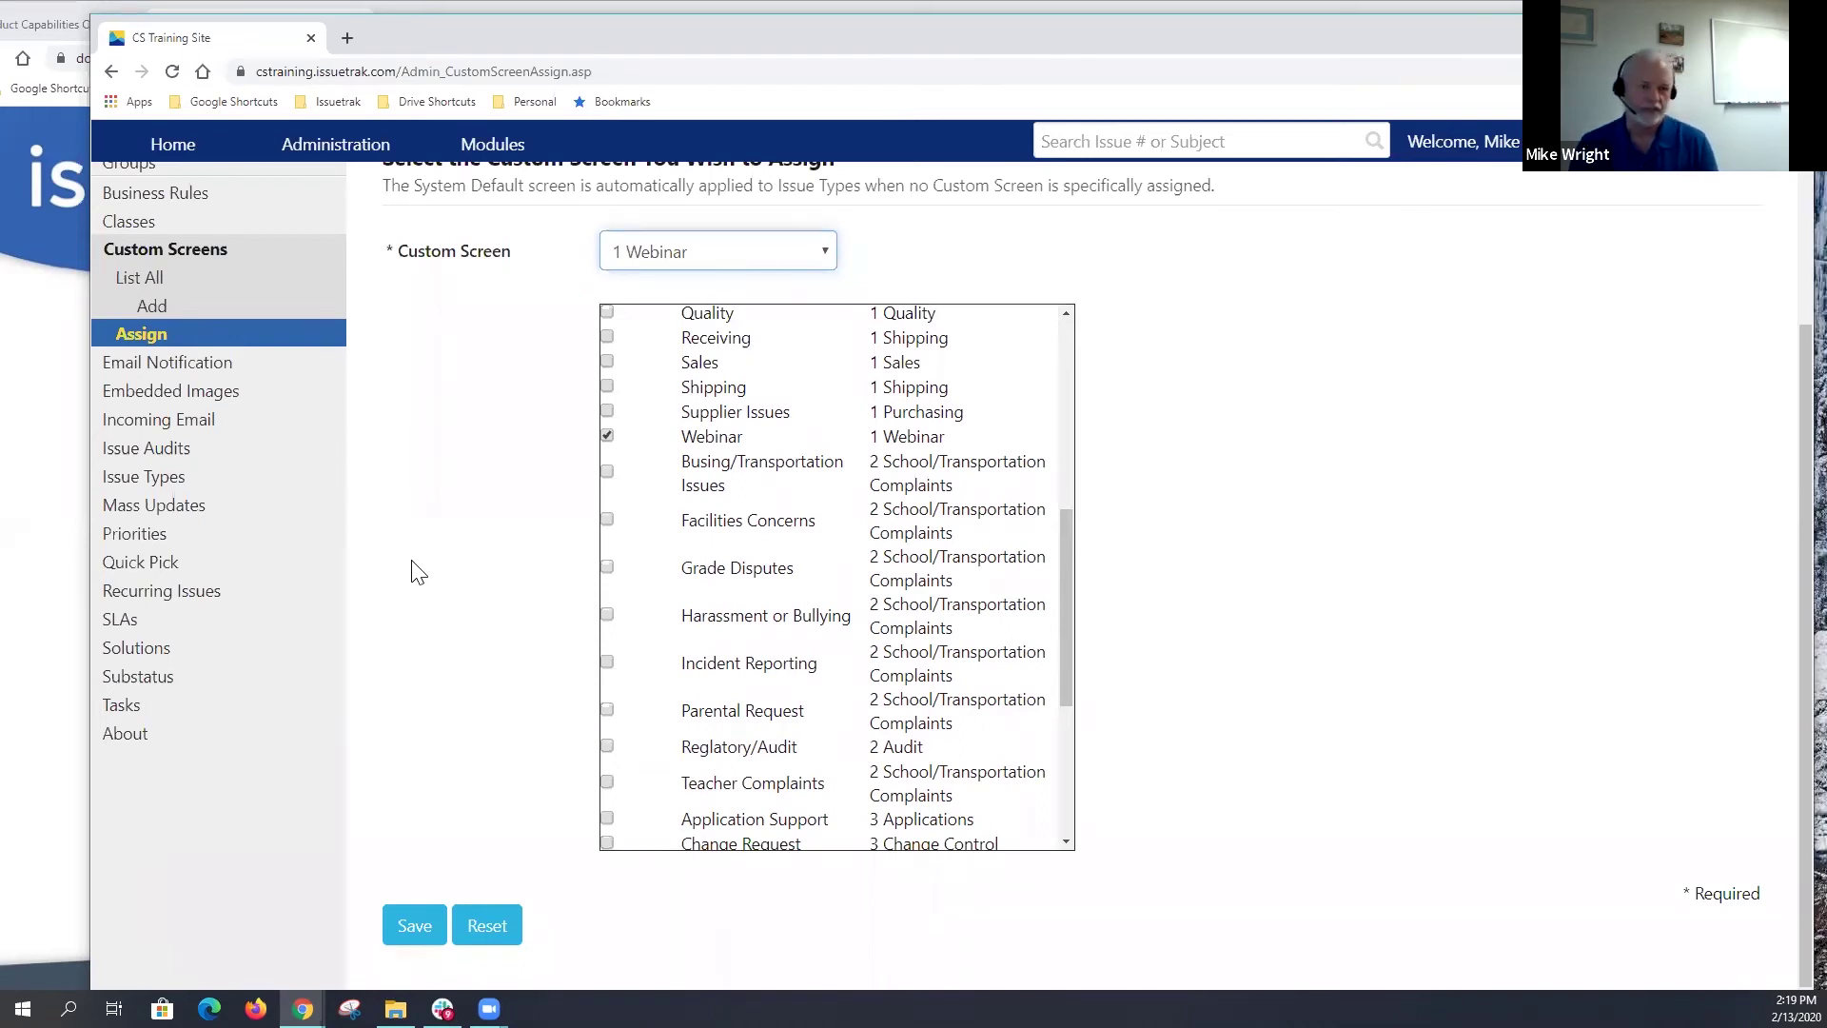
# Step: Open the OPS Webinar Quick Pick for editing from the list of Quick Picks
pyautogui.click(152, 565)
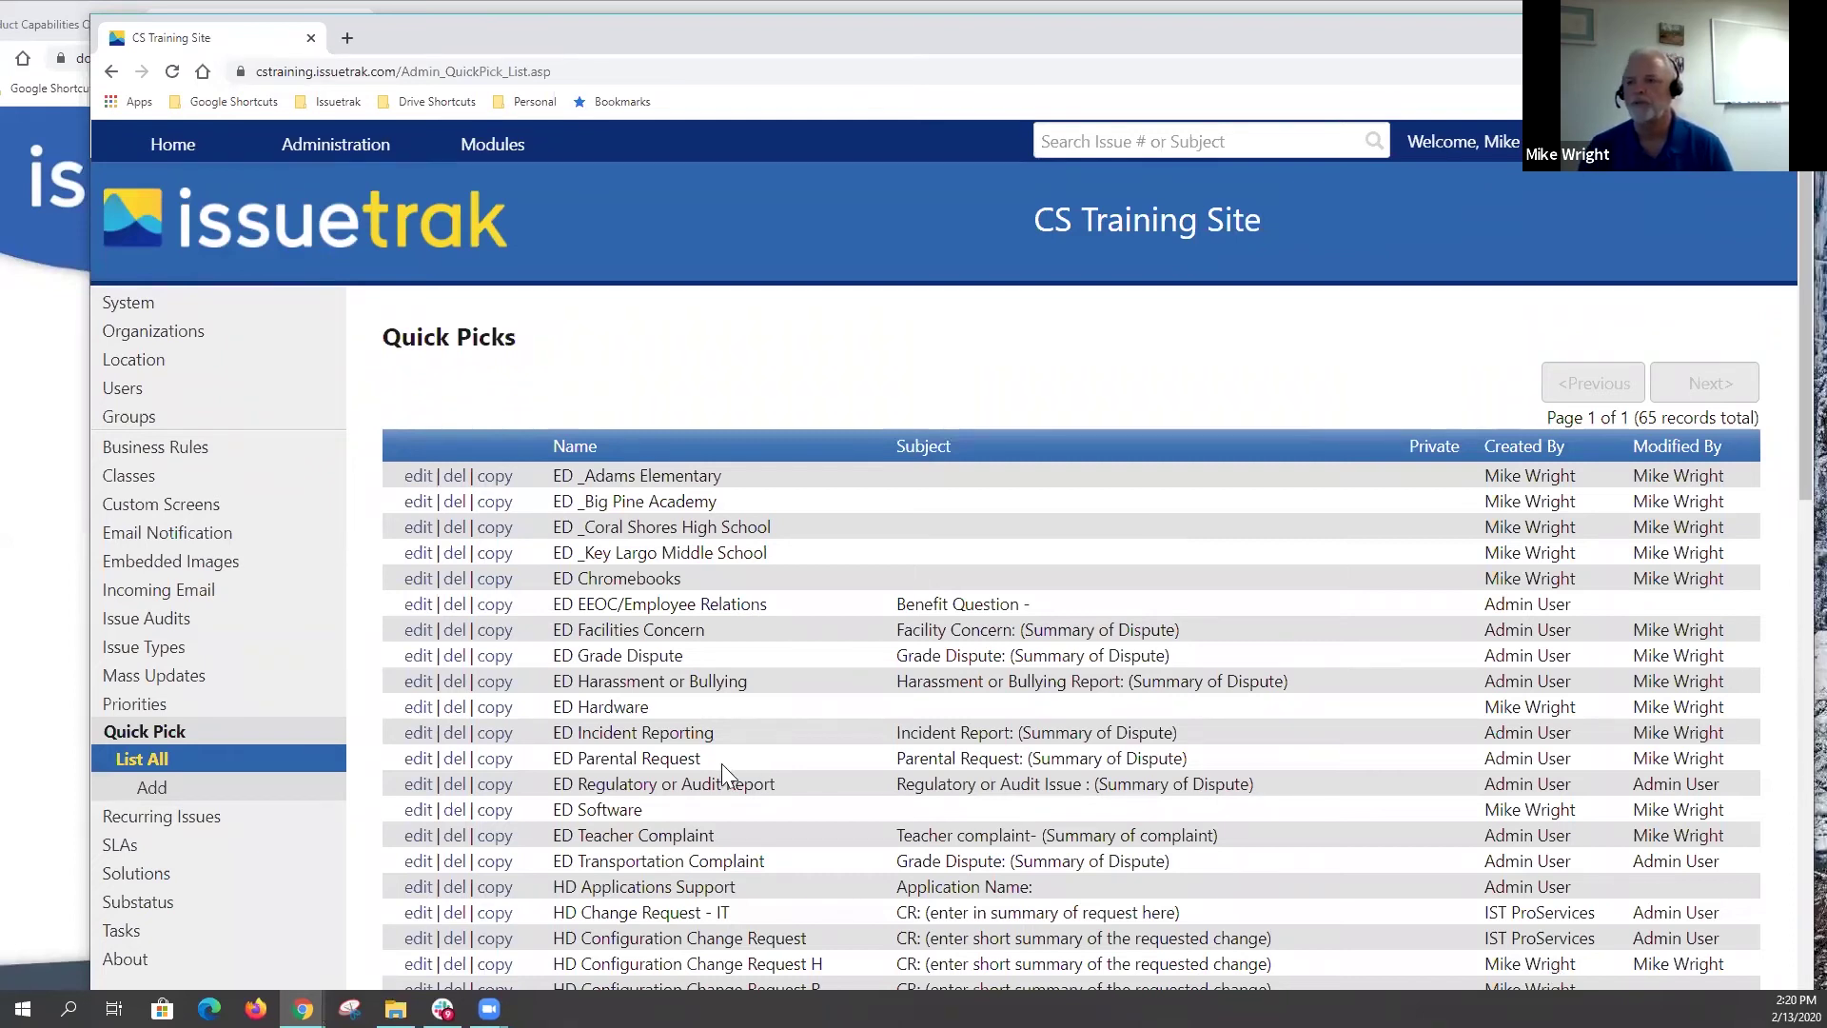
pyautogui.scroll(-10, 722, 763)
pyautogui.scroll(-4, 674, 668)
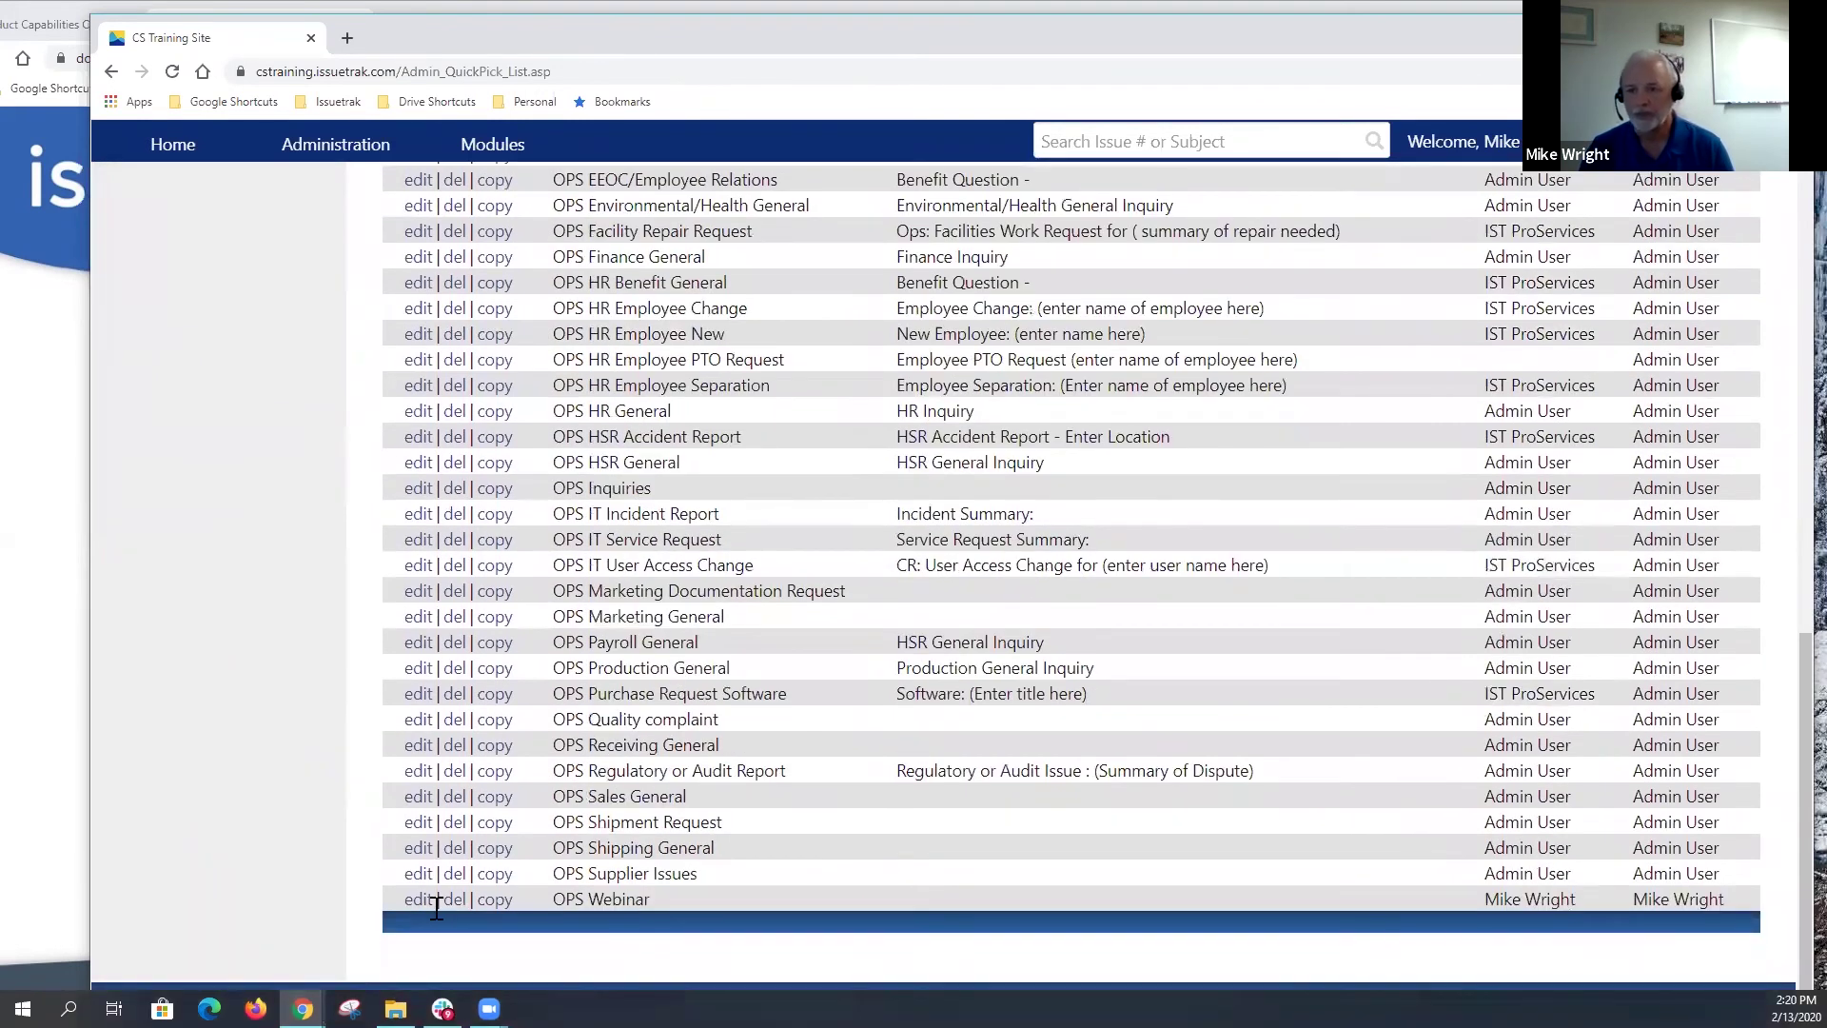
pyautogui.click(415, 899)
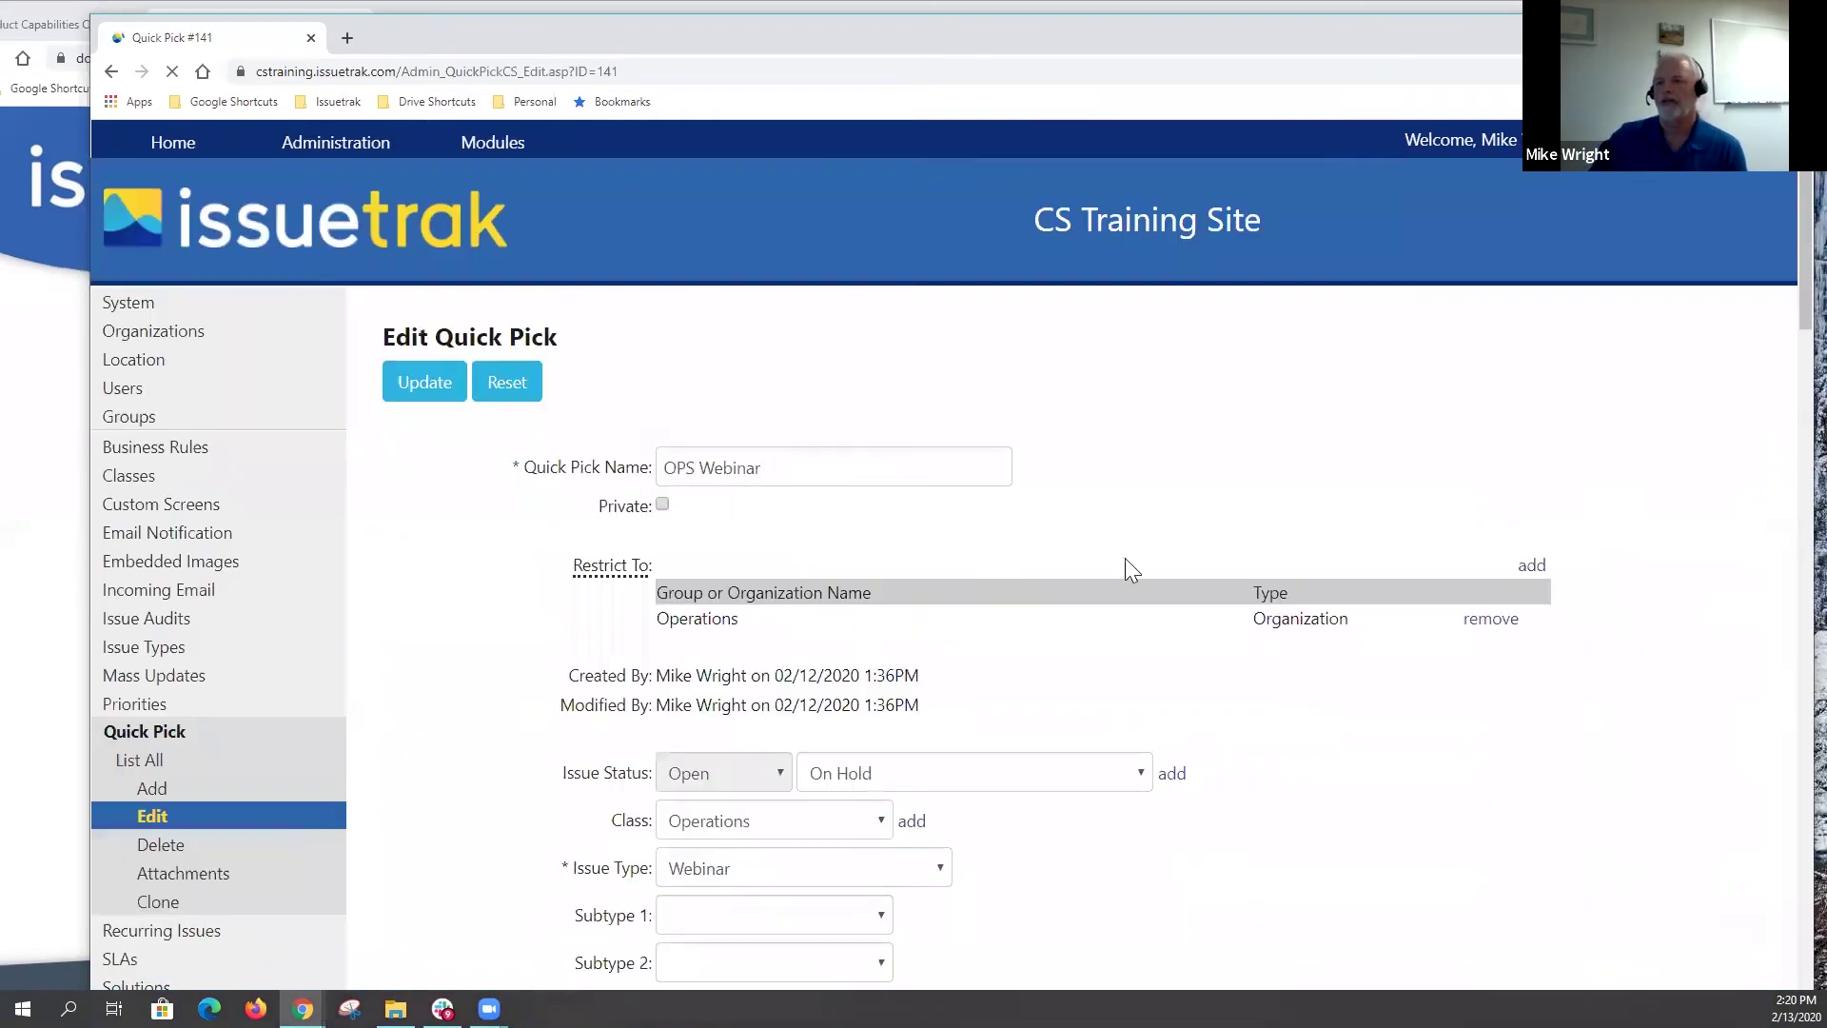
# Step: Examine the OPS Webinar Quick Pick's settings, from its status and class through the Full Description and webinar fields to the Tasks section
pyautogui.scroll(-2, 1125, 561)
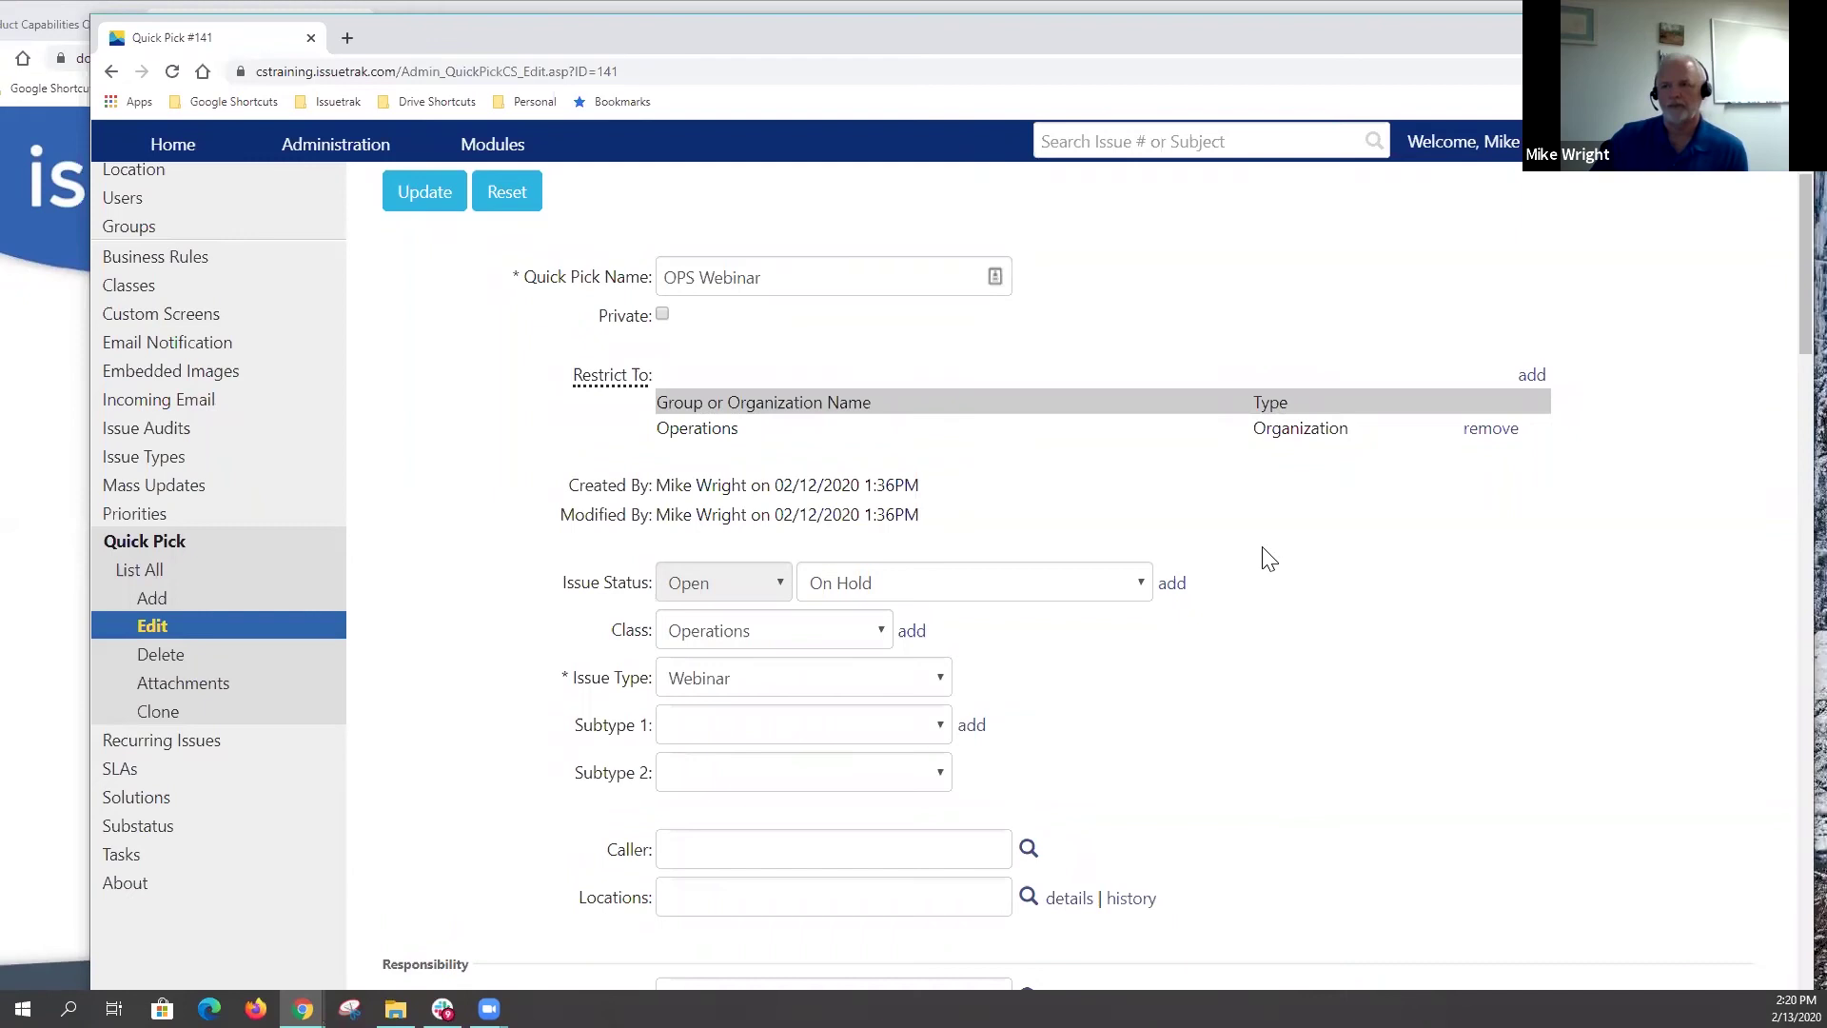
pyautogui.scroll(-2, 1237, 552)
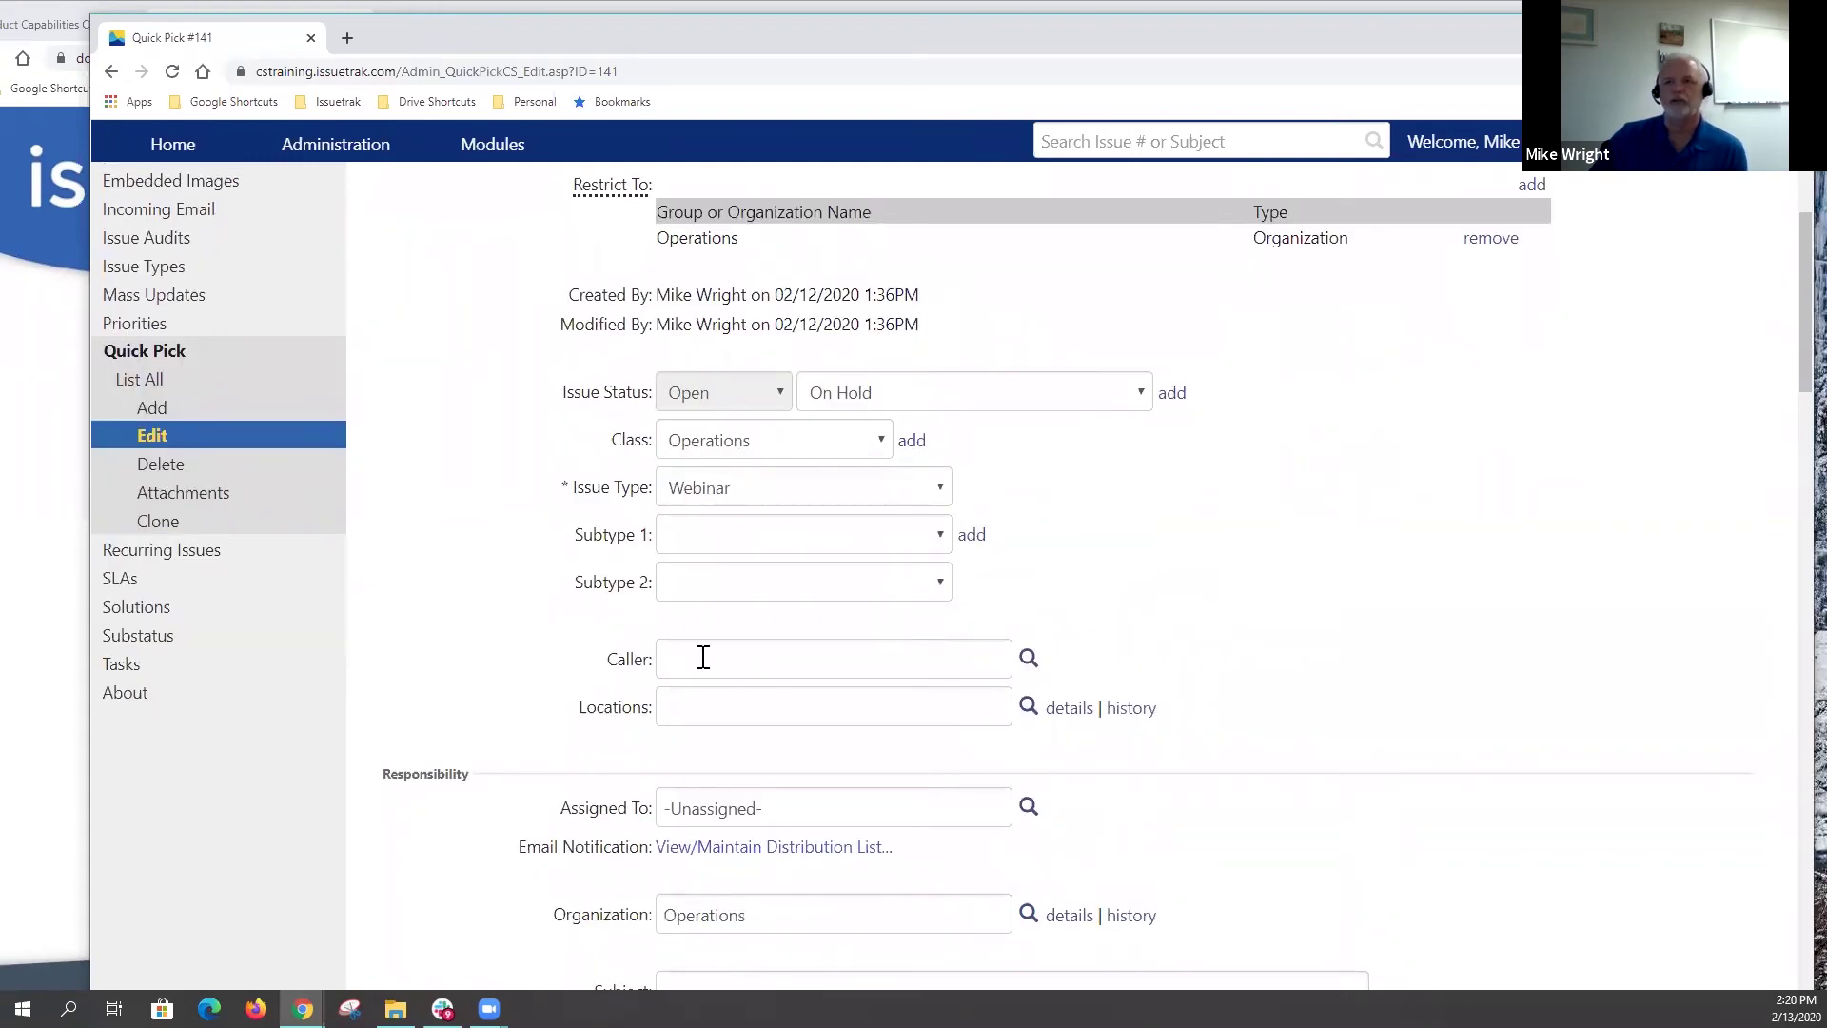
pyautogui.scroll(-3, 715, 677)
pyautogui.scroll(-2, 712, 684)
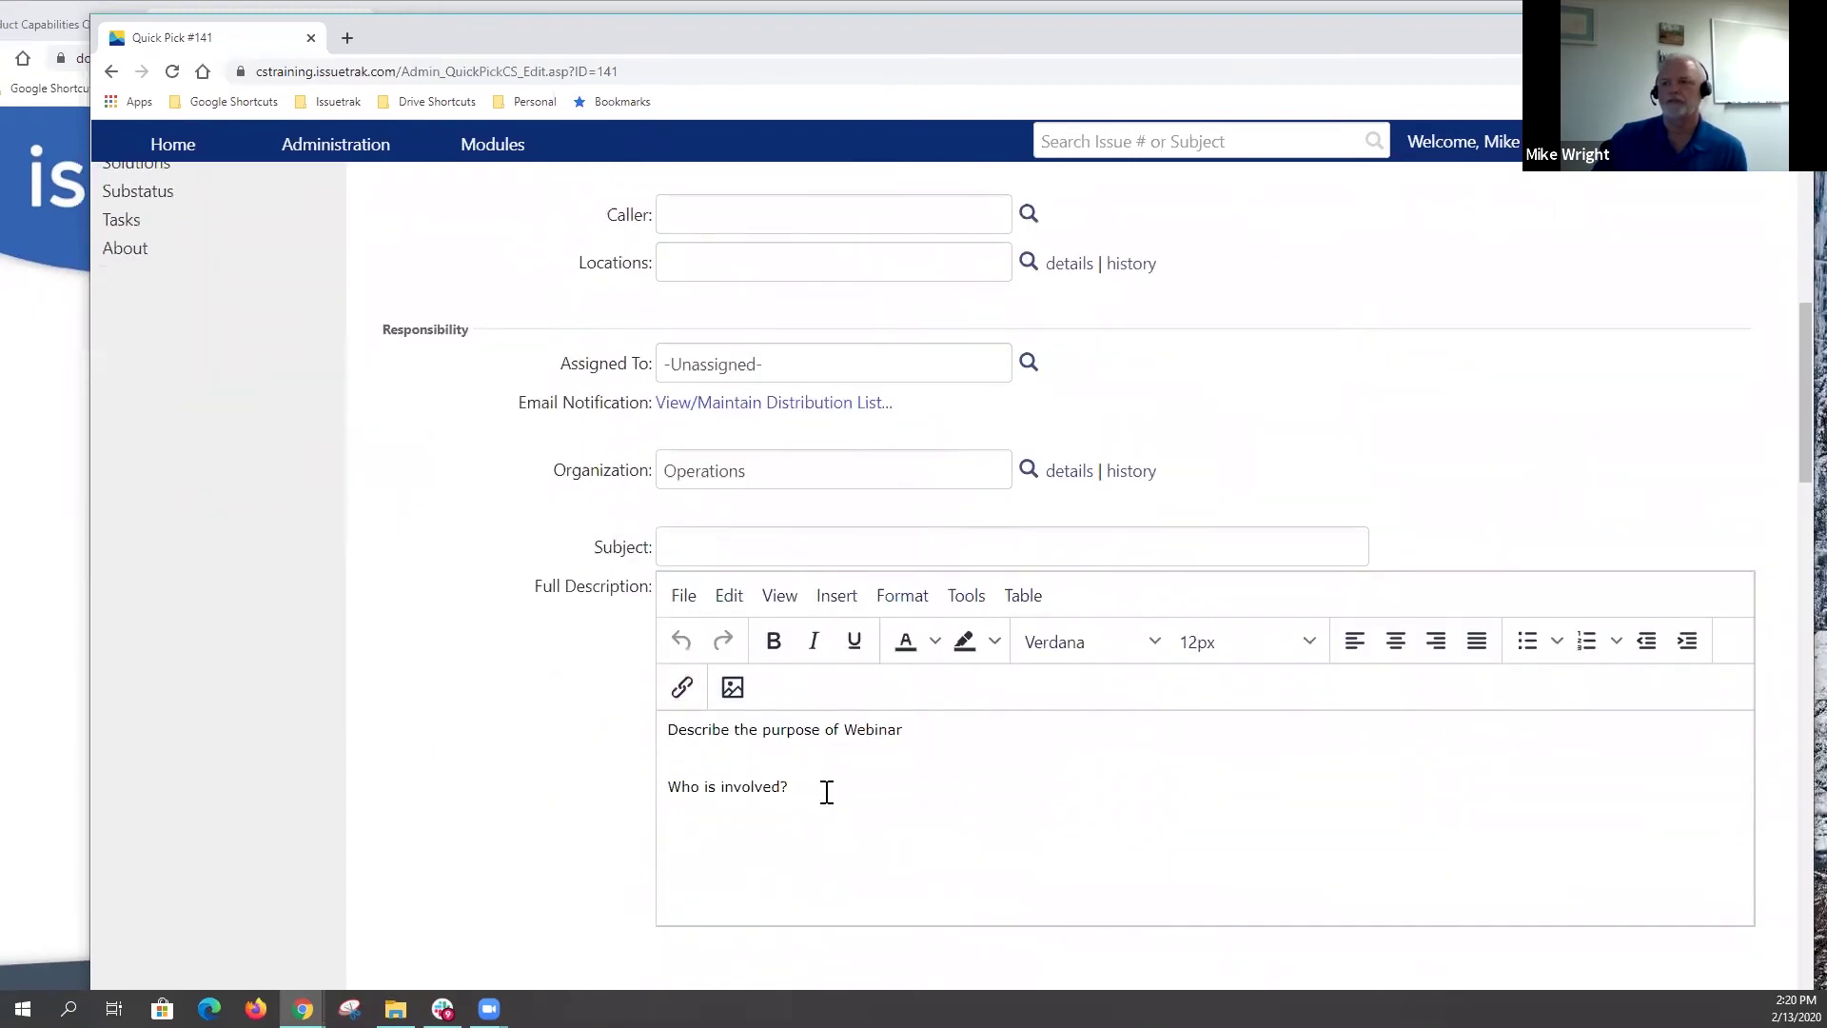
pyautogui.hotkey('ctrl', 'a')
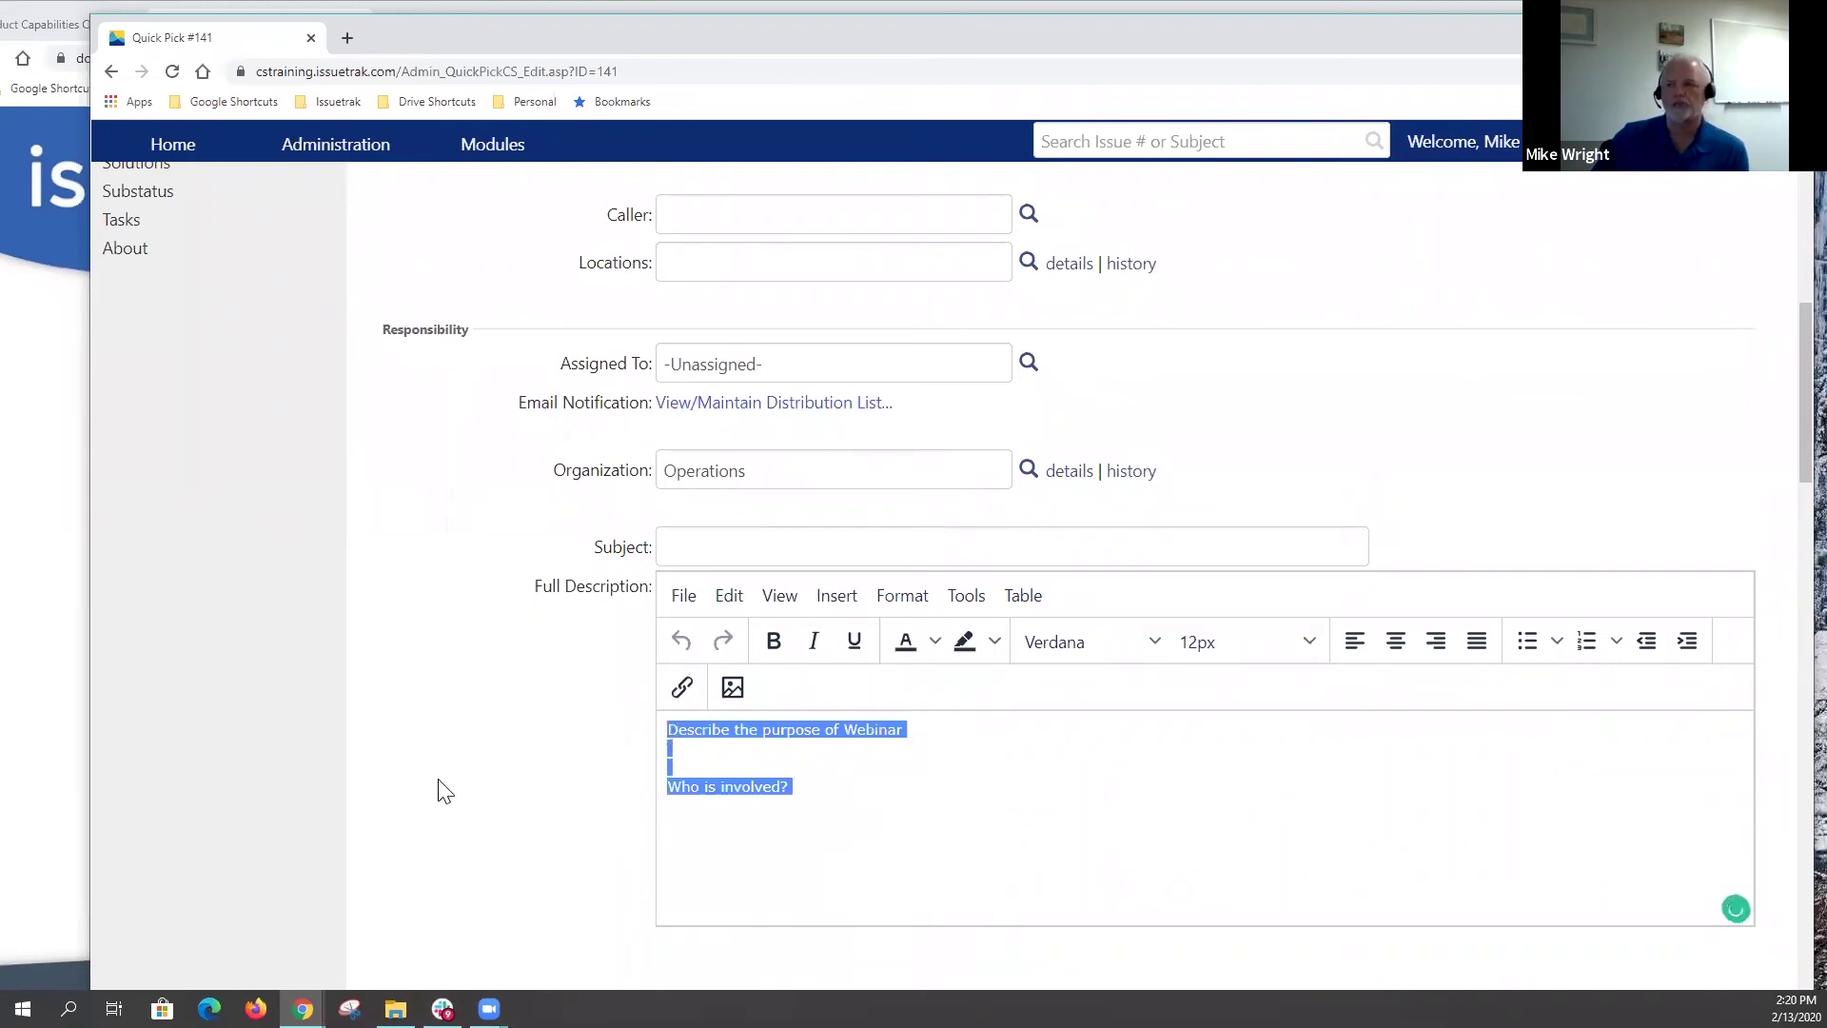
pyautogui.scroll(-5, 438, 800)
pyautogui.scroll(-10, 438, 790)
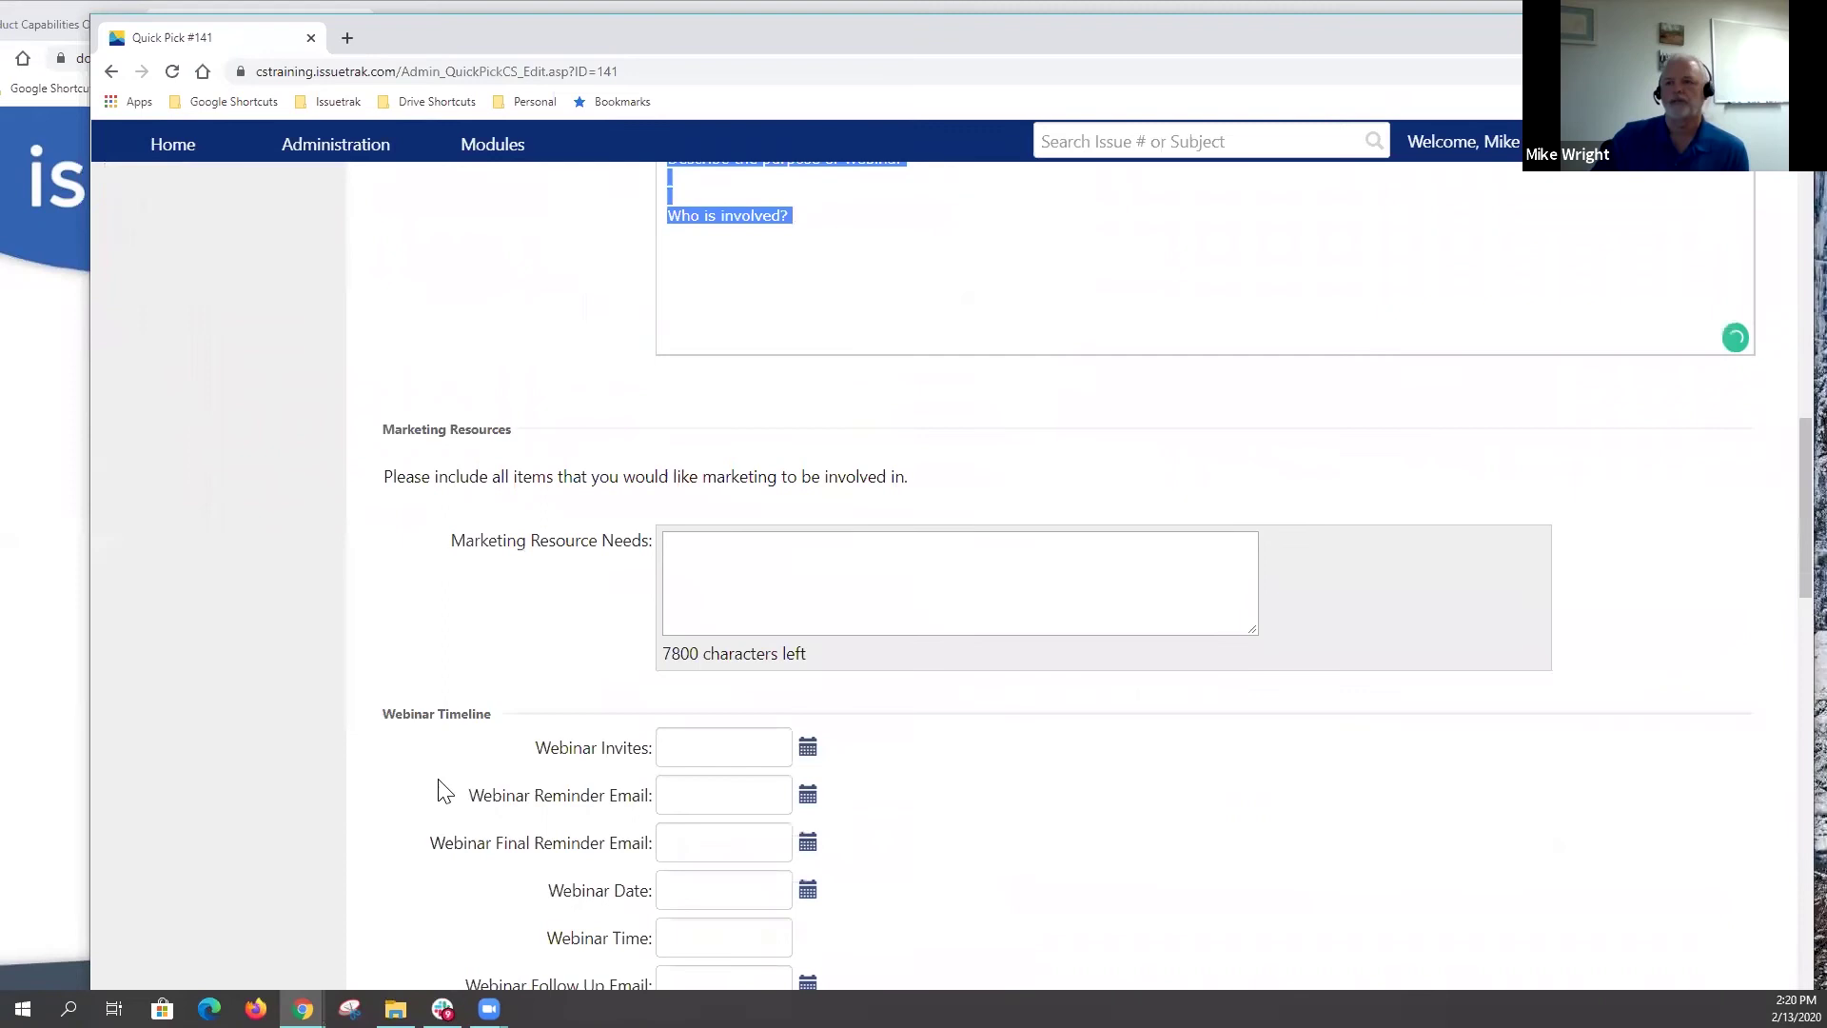
pyautogui.scroll(-10, 441, 778)
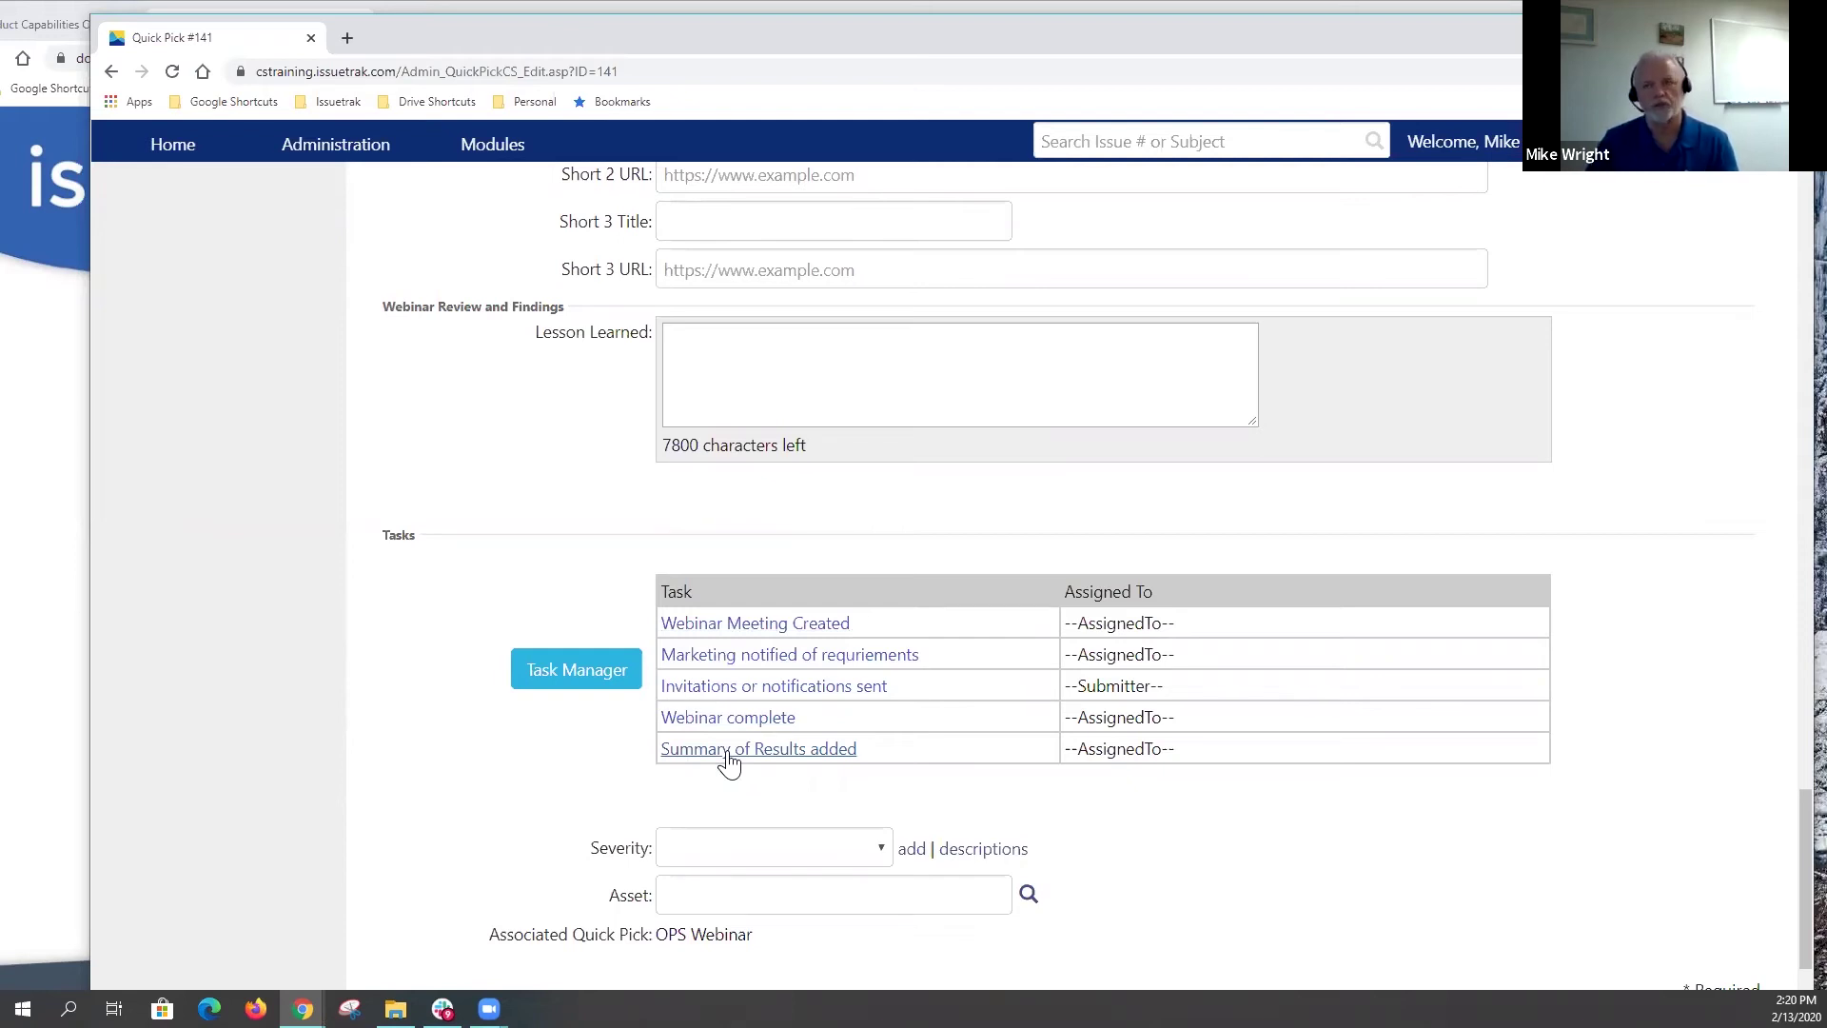
# Step: Begin submitting a new issue and apply the OPS Webinar Quick Pick to it
pyautogui.click(175, 154)
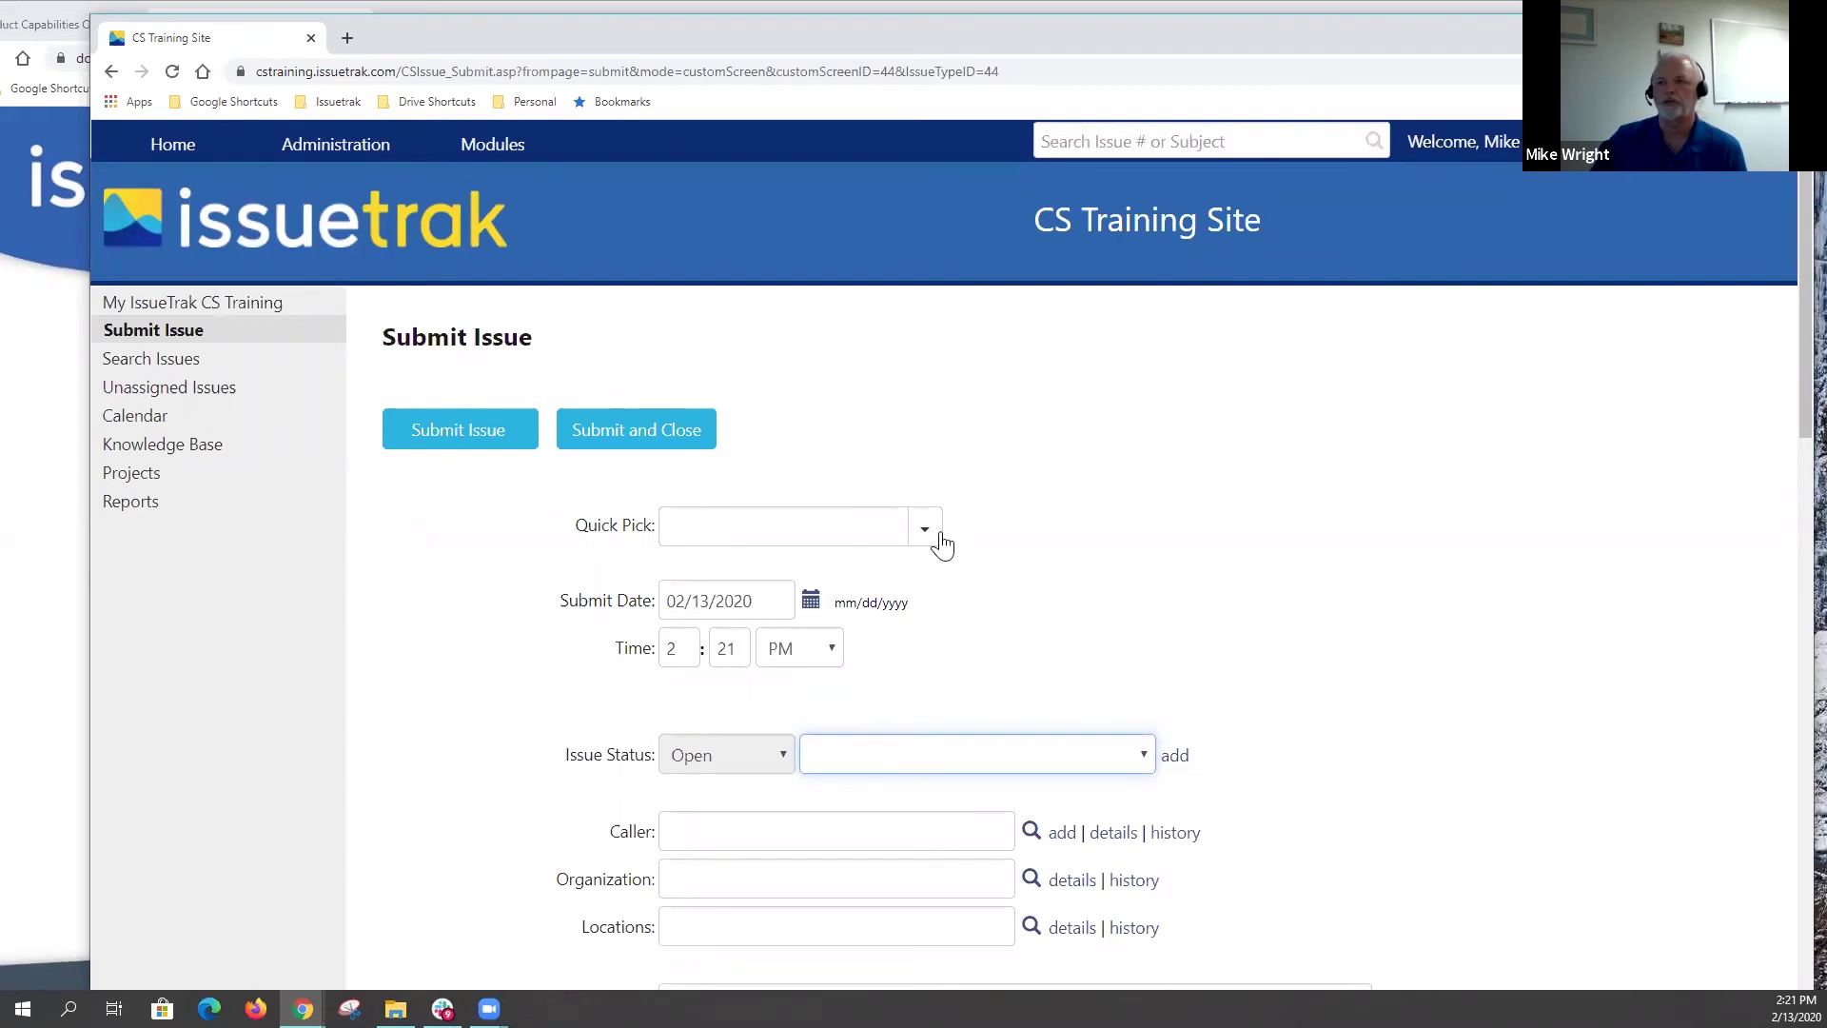
pyautogui.click(924, 529)
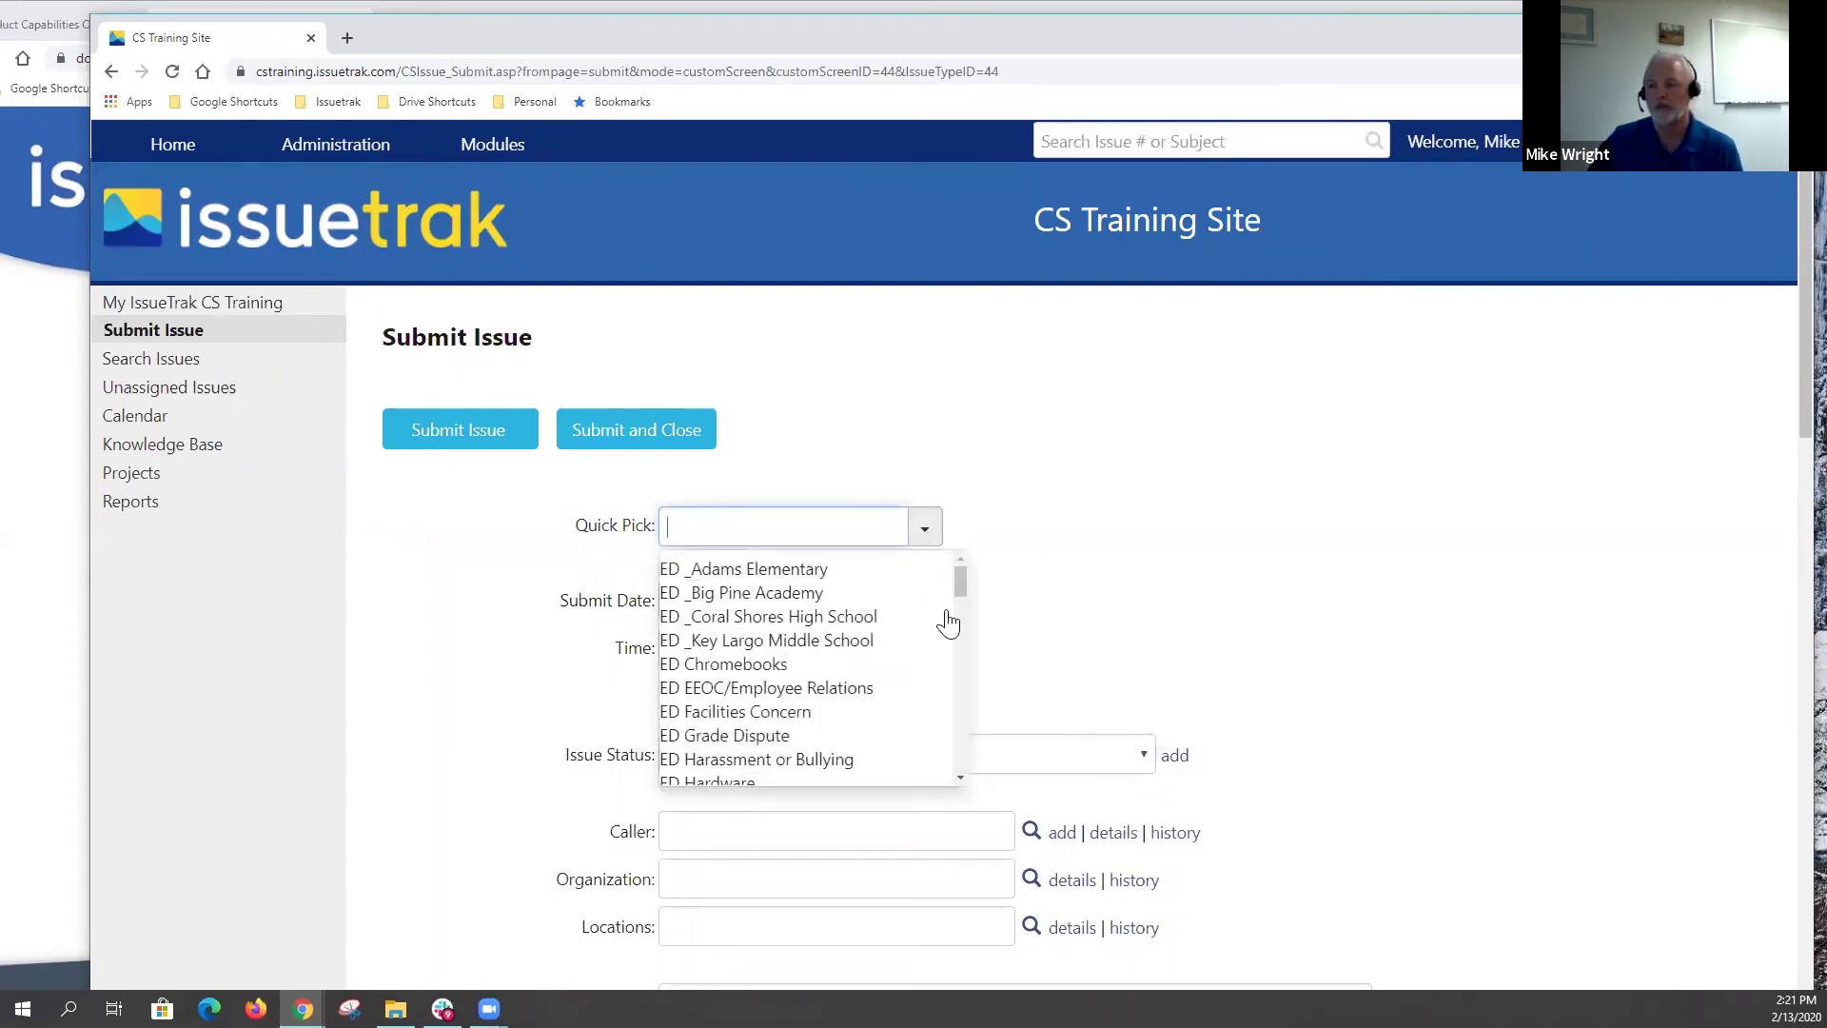
pyautogui.moveTo(960, 586); pyautogui.dragTo(955, 787)
pyautogui.click(749, 771)
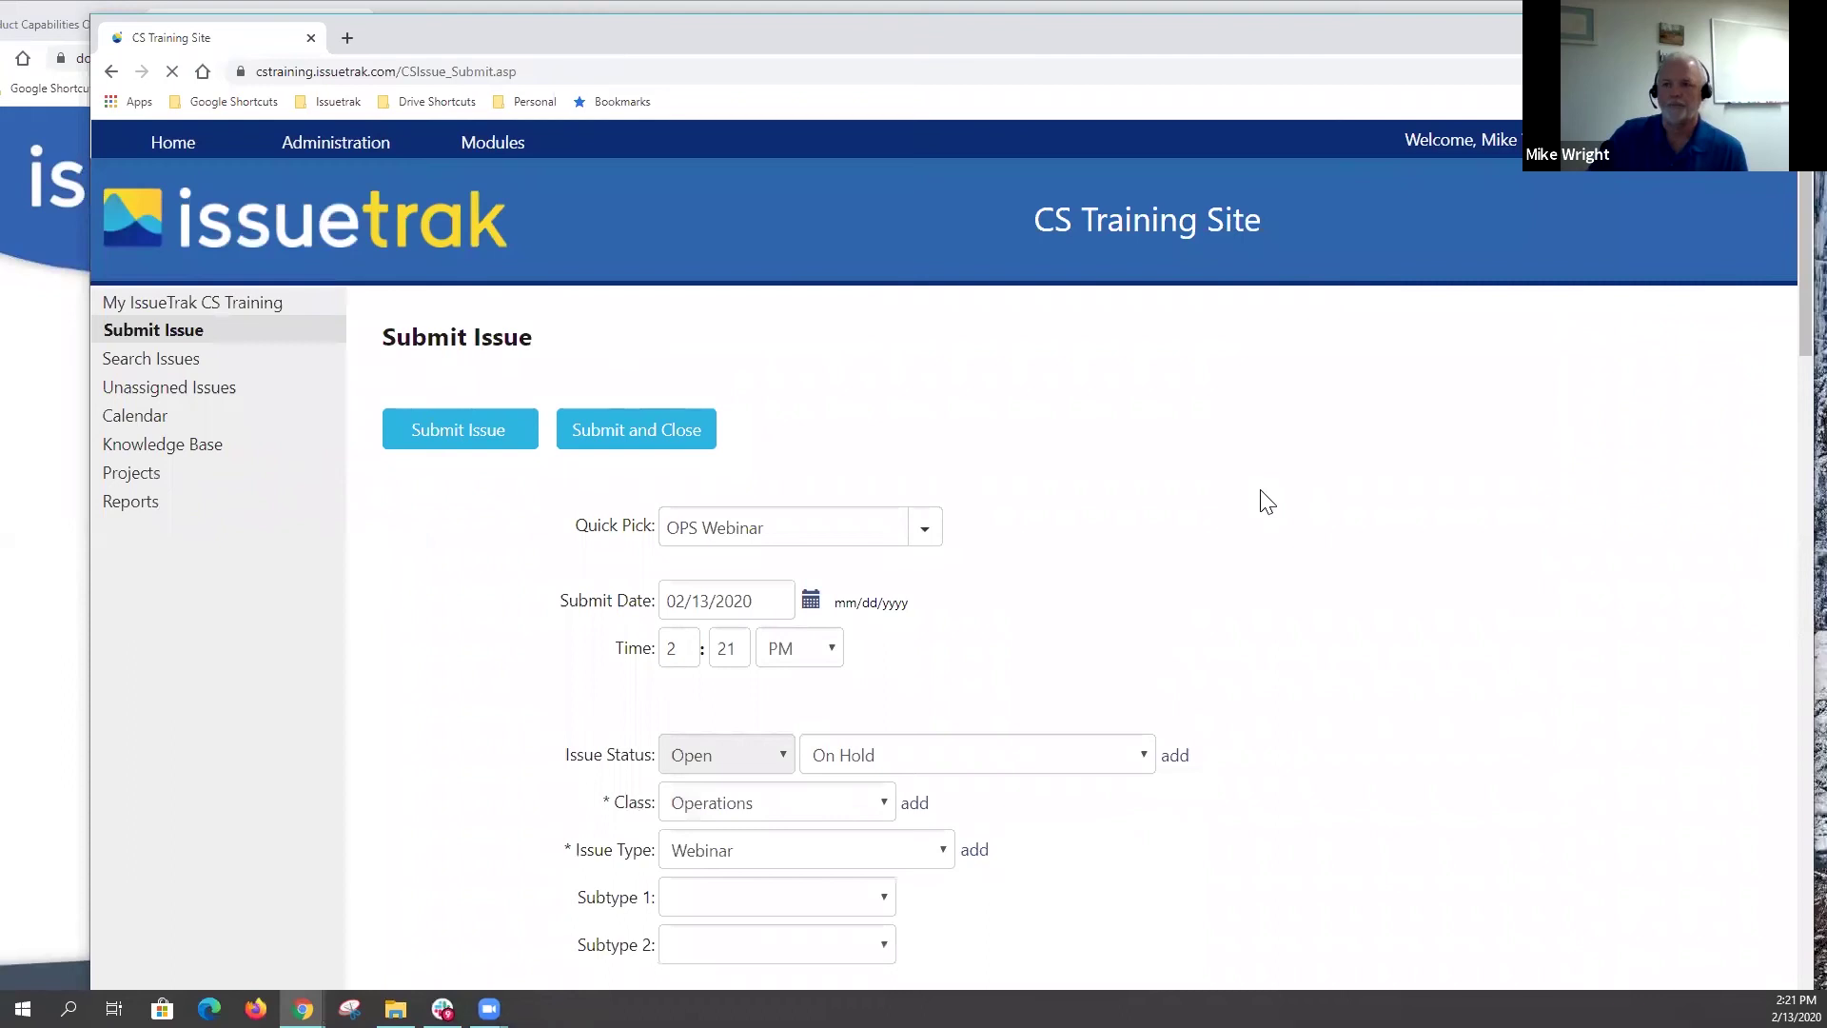
# Step: Review the new webinar issue's form, including Responsibility, Marketing Resources, Webinar Timeline, Webinar Schedule and Webinar Links
pyautogui.scroll(-3, 1267, 502)
pyautogui.scroll(-4, 1266, 502)
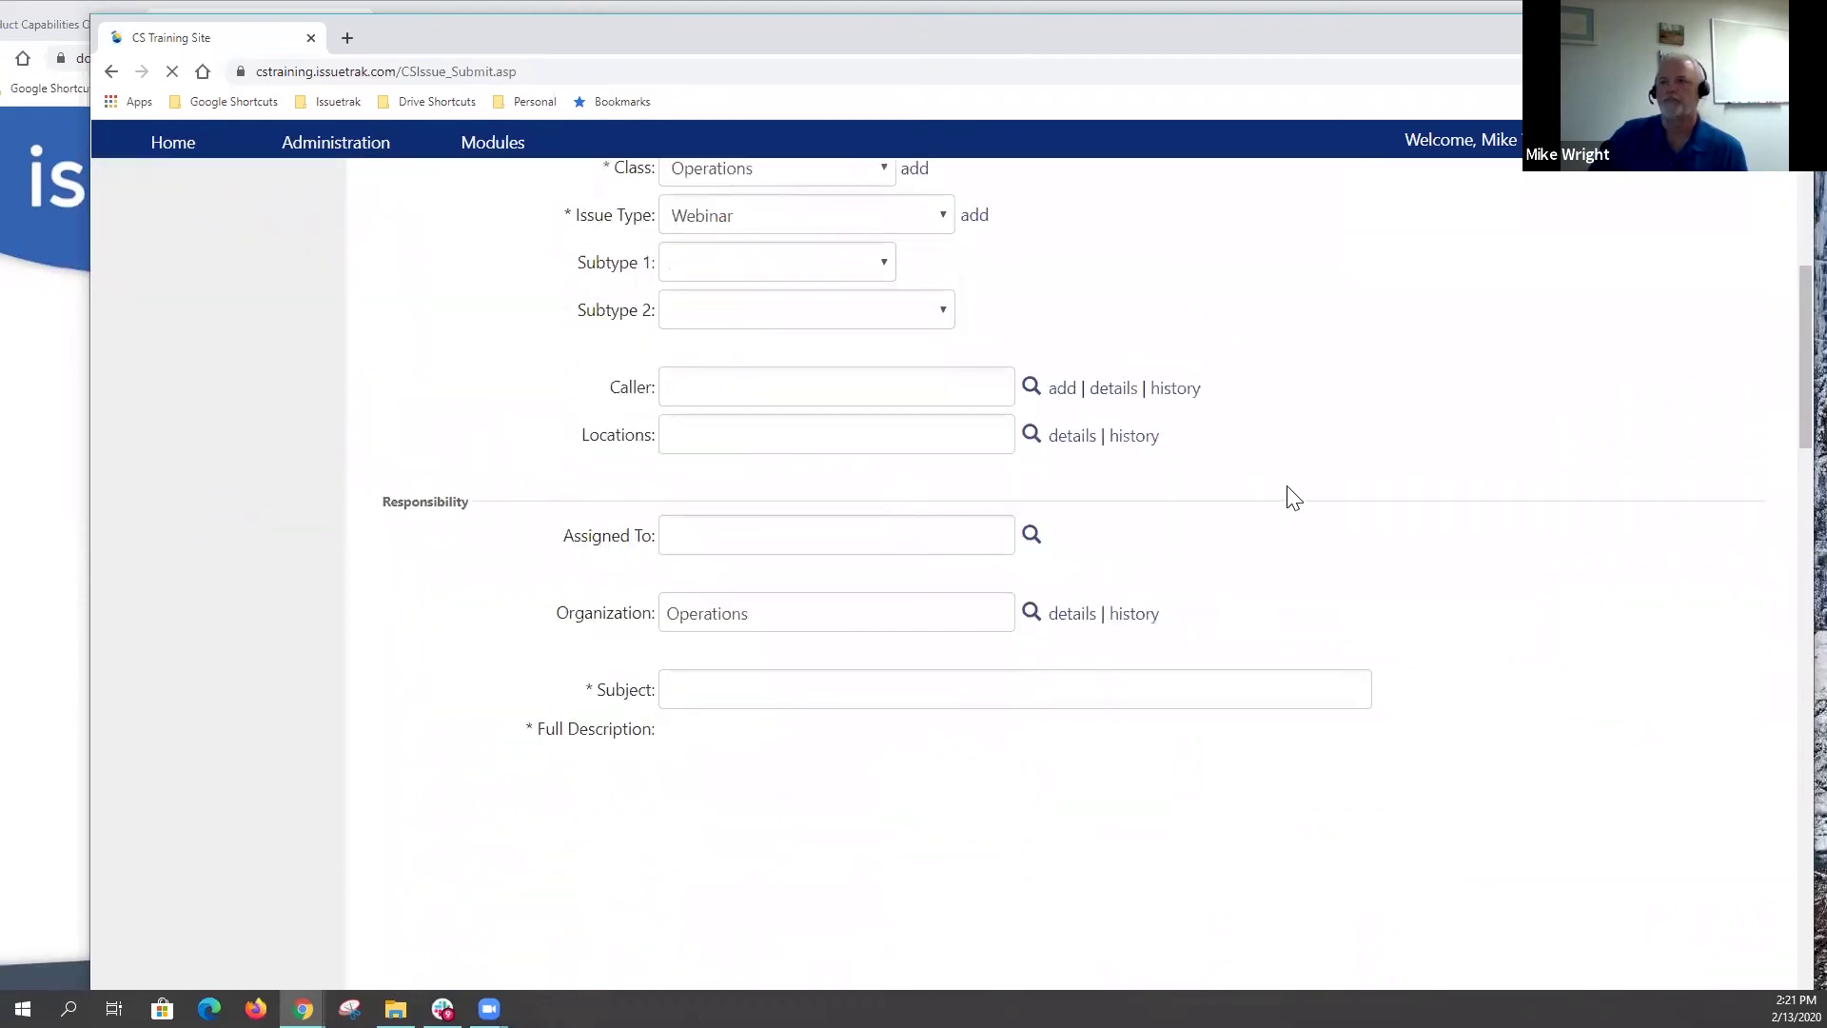
pyautogui.scroll(-3, 1292, 496)
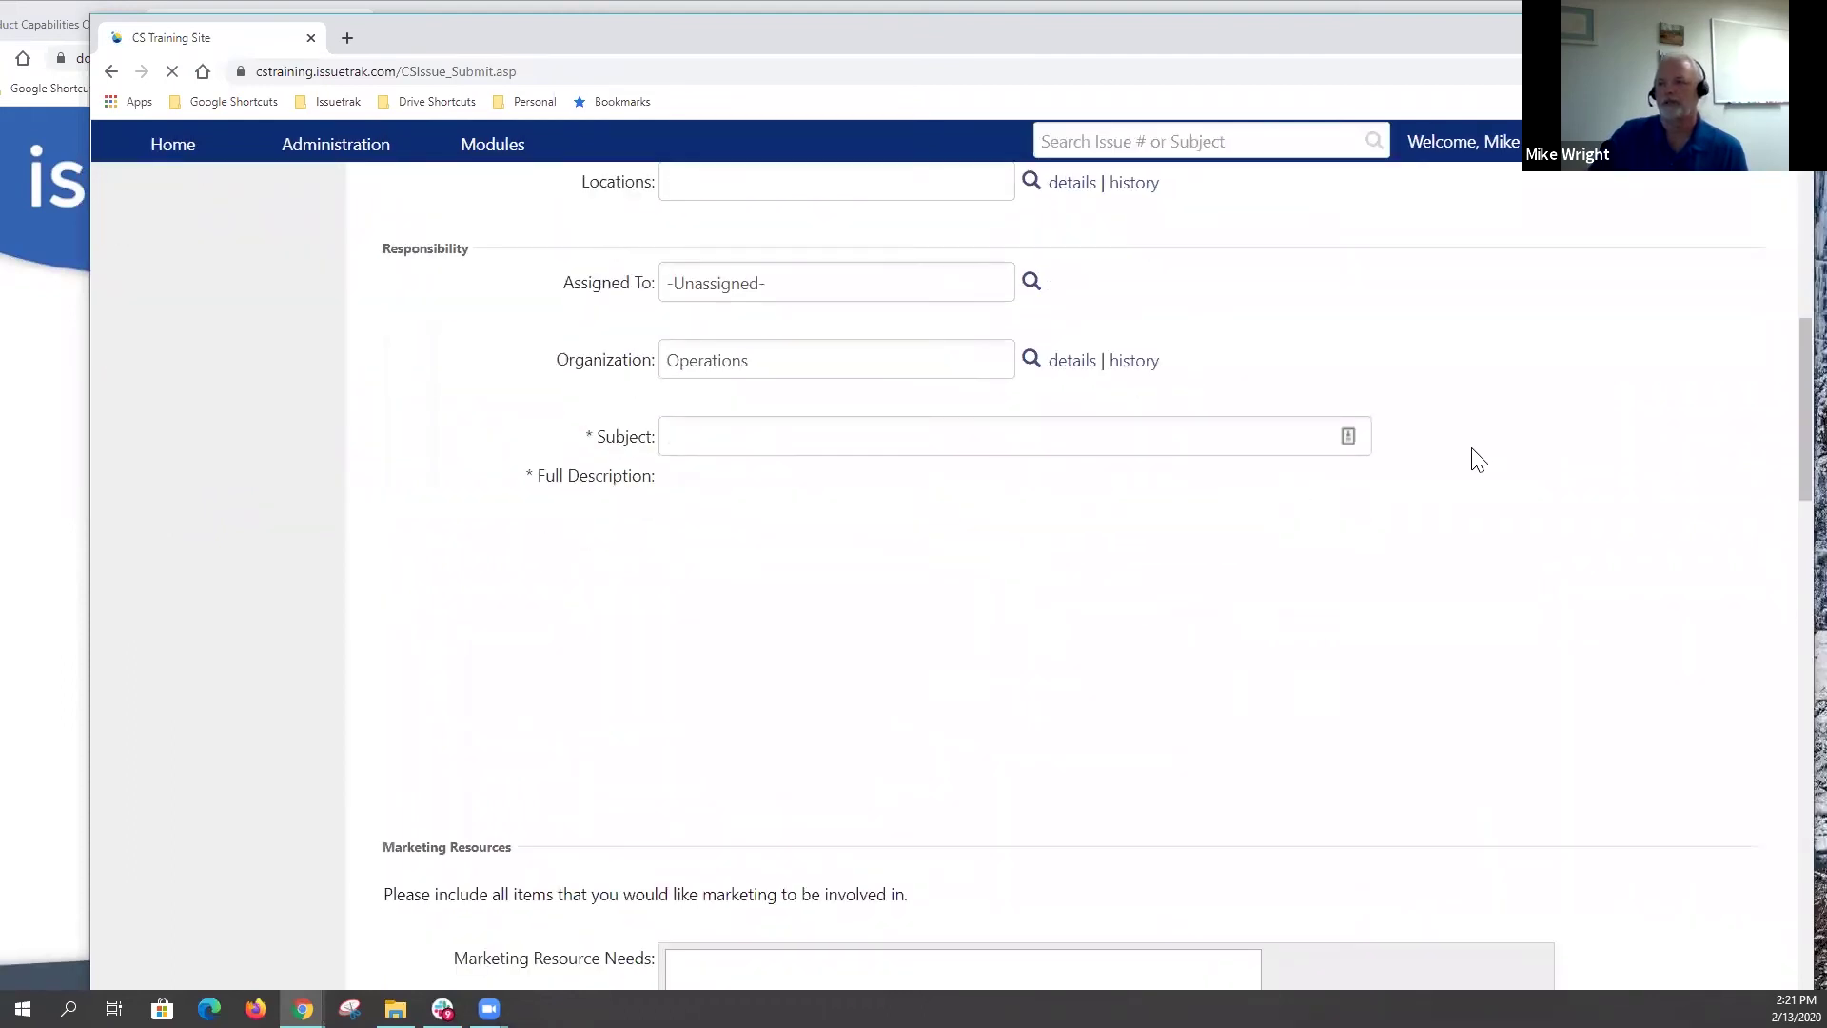
pyautogui.scroll(-3, 1468, 485)
pyautogui.scroll(-10, 1430, 489)
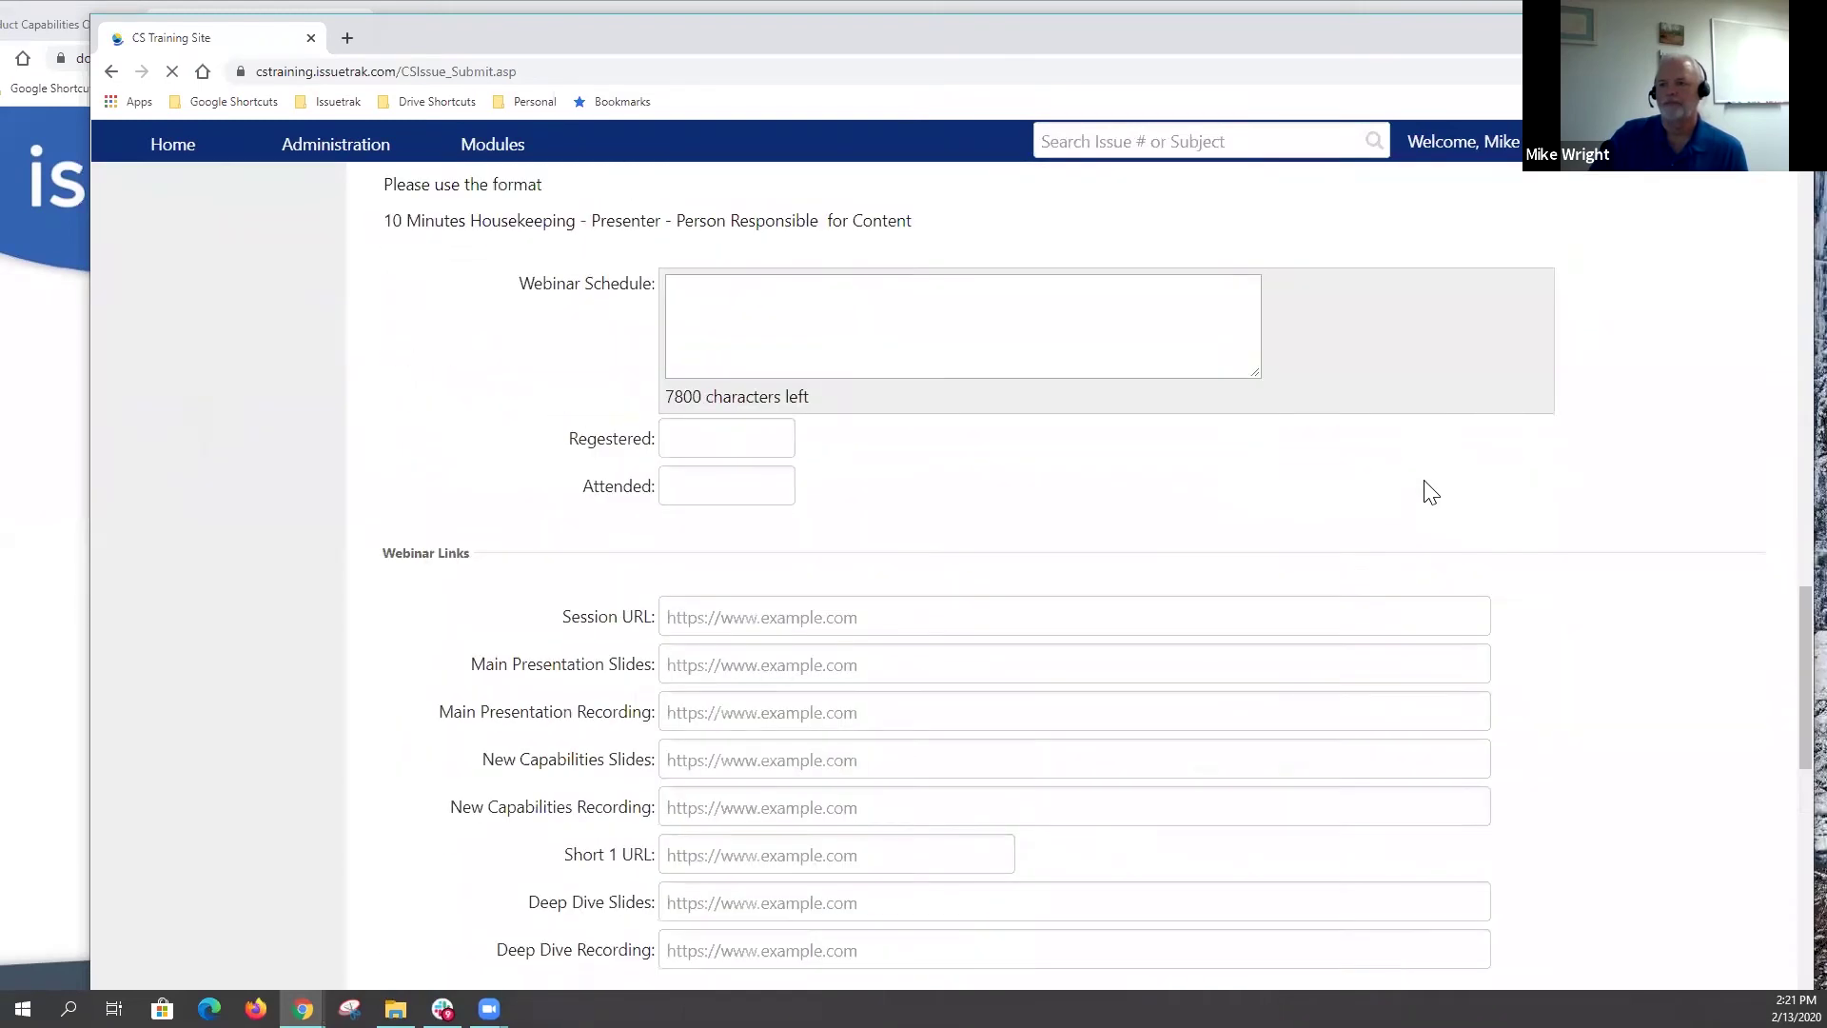
pyautogui.scroll(-3, 1430, 492)
pyautogui.scroll(10, 1431, 492)
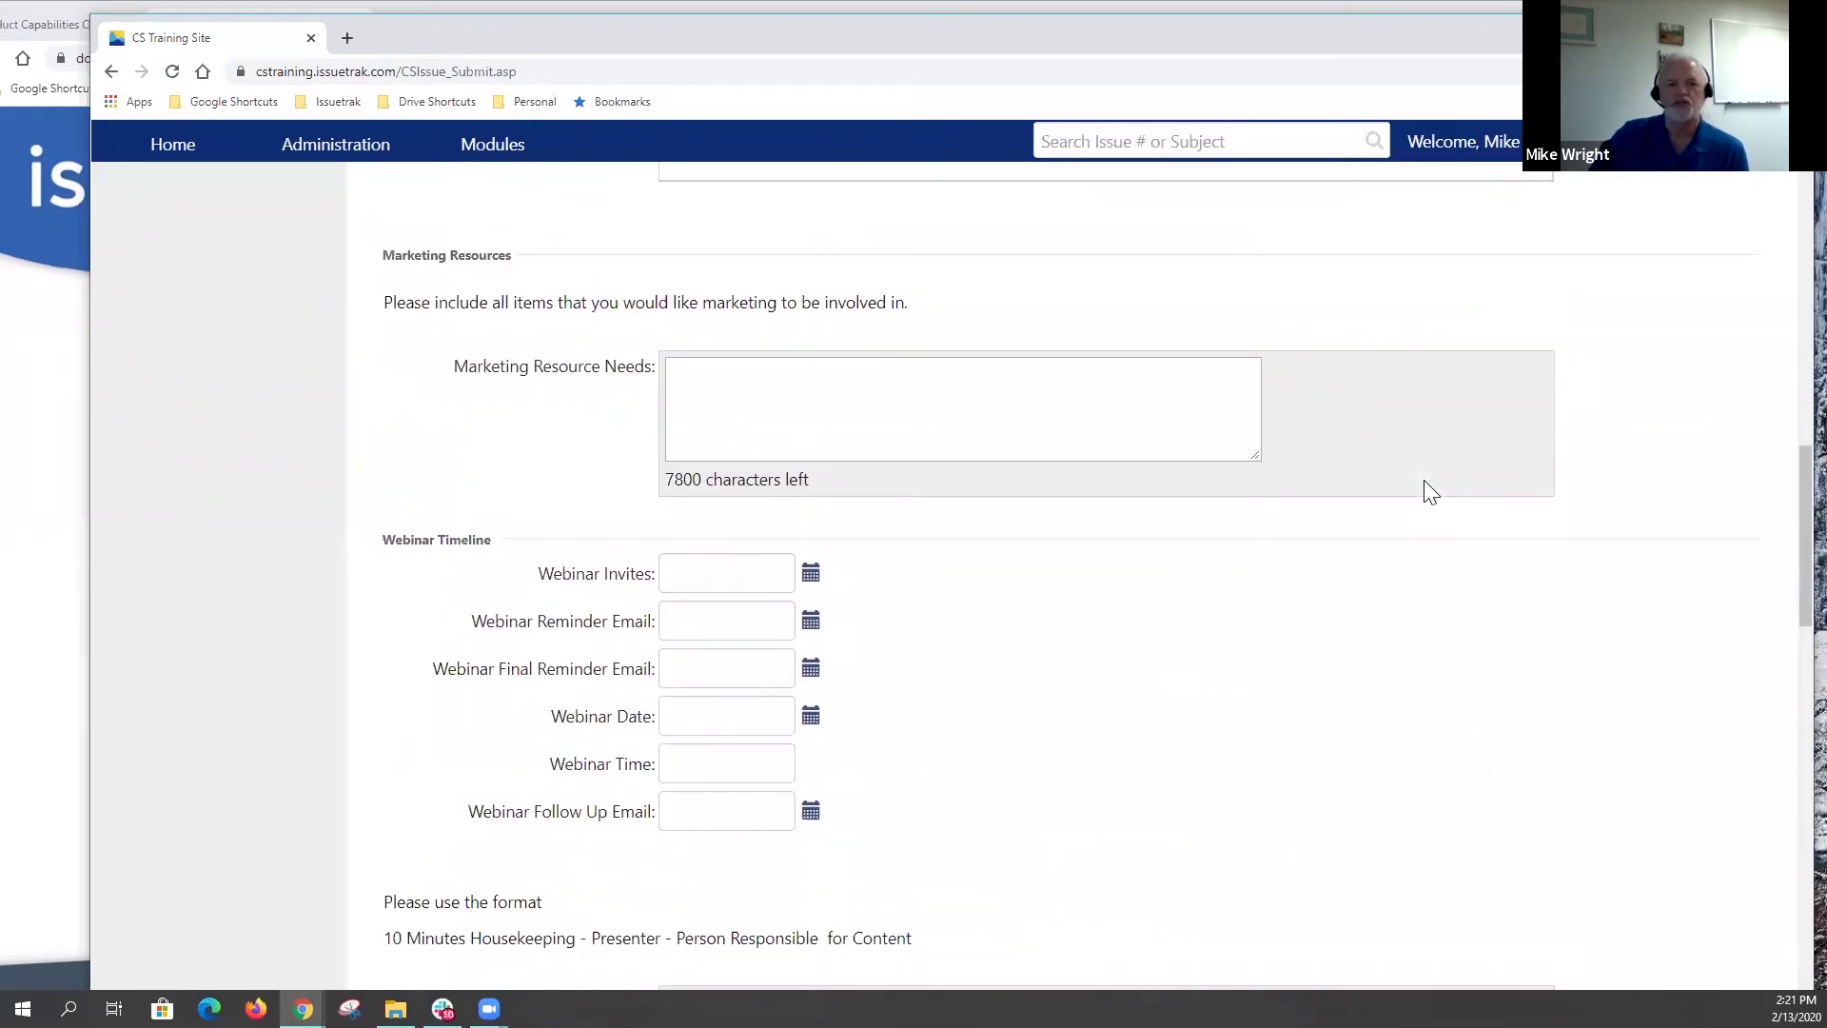
# Step: Open the bookmarked Issuetrak Corp site in a new browser tab
pyautogui.click(347, 40)
pyautogui.click(335, 104)
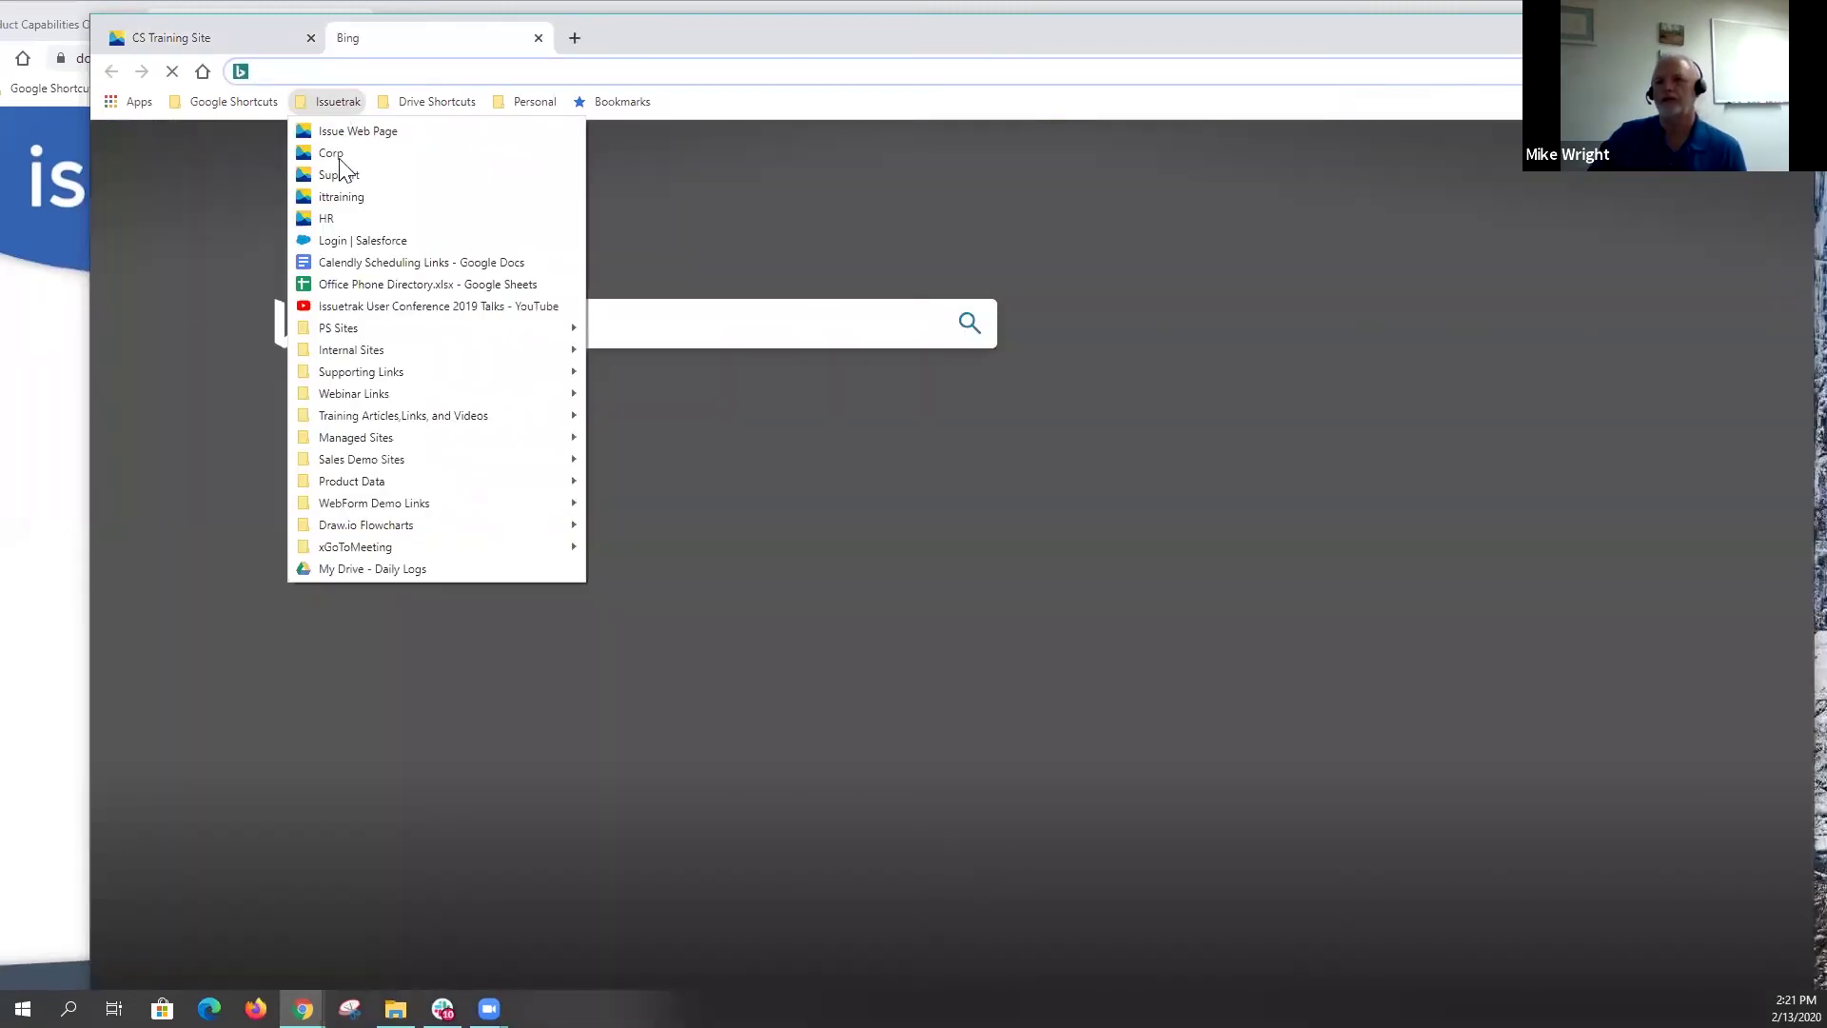
pyautogui.click(331, 152)
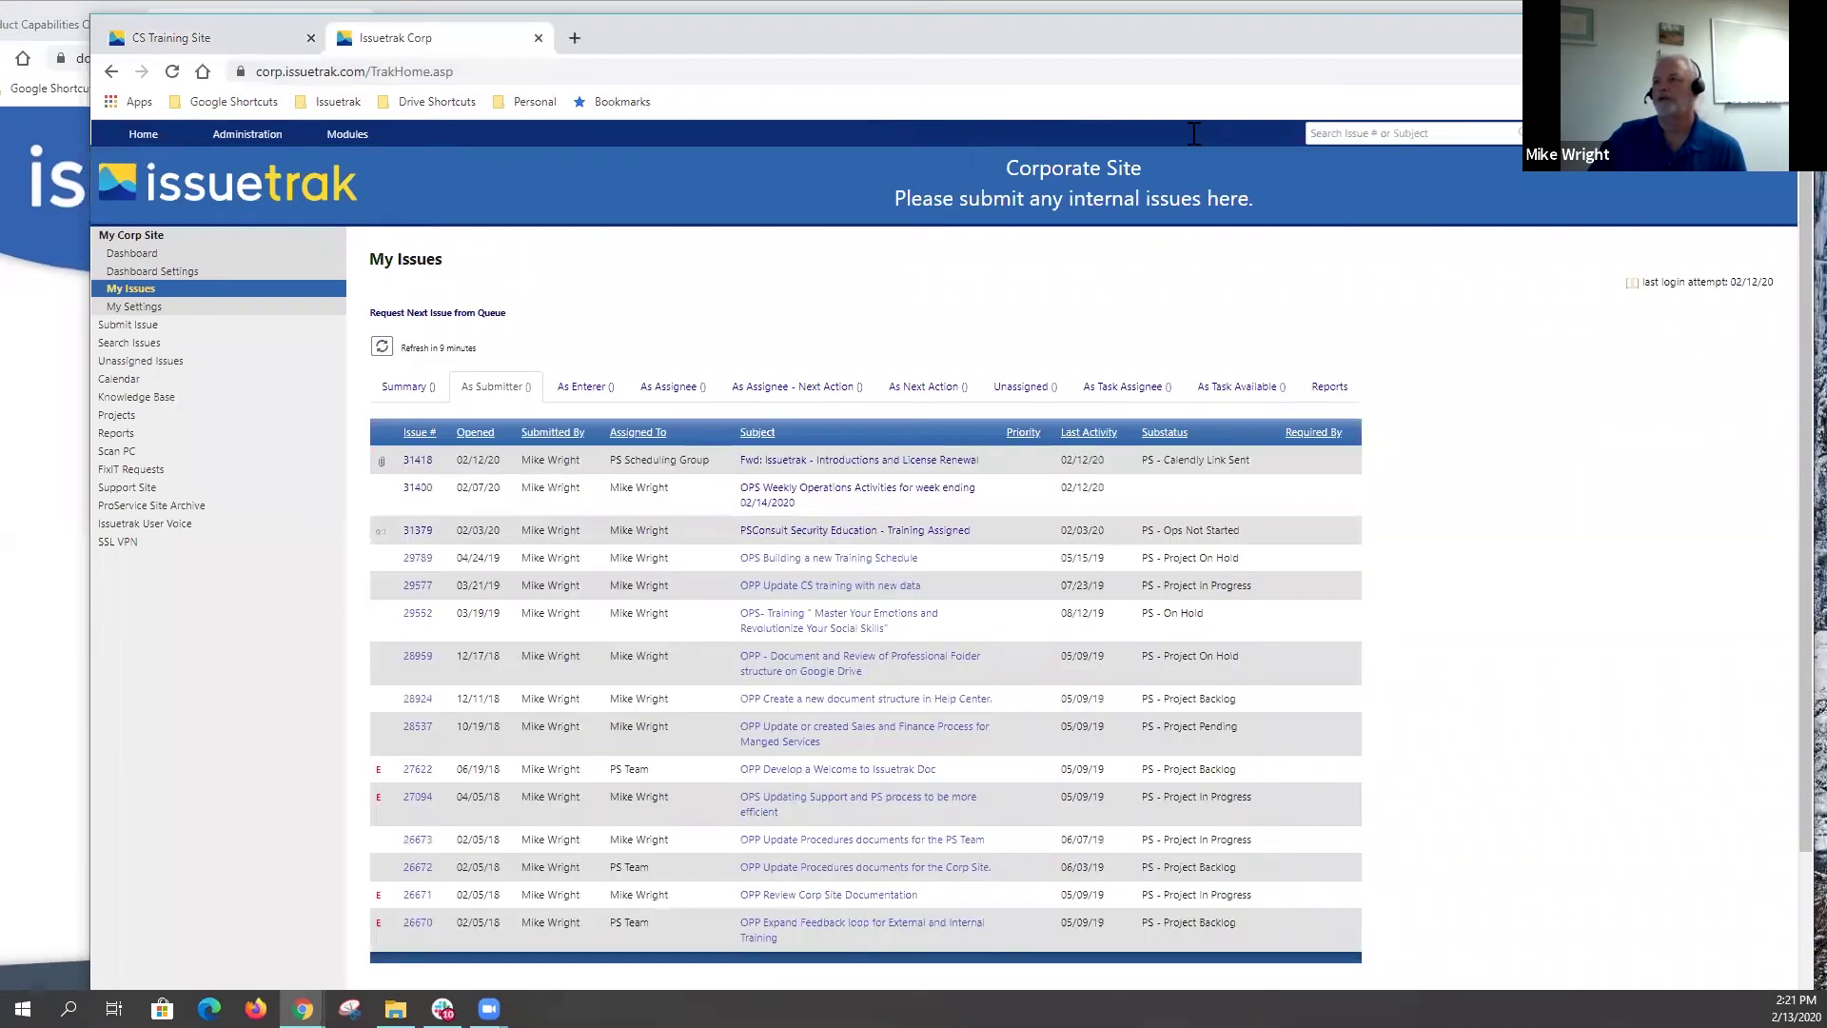
# Step: Look up issue 31040 on the corporate site and view its details
pyautogui.write('11')
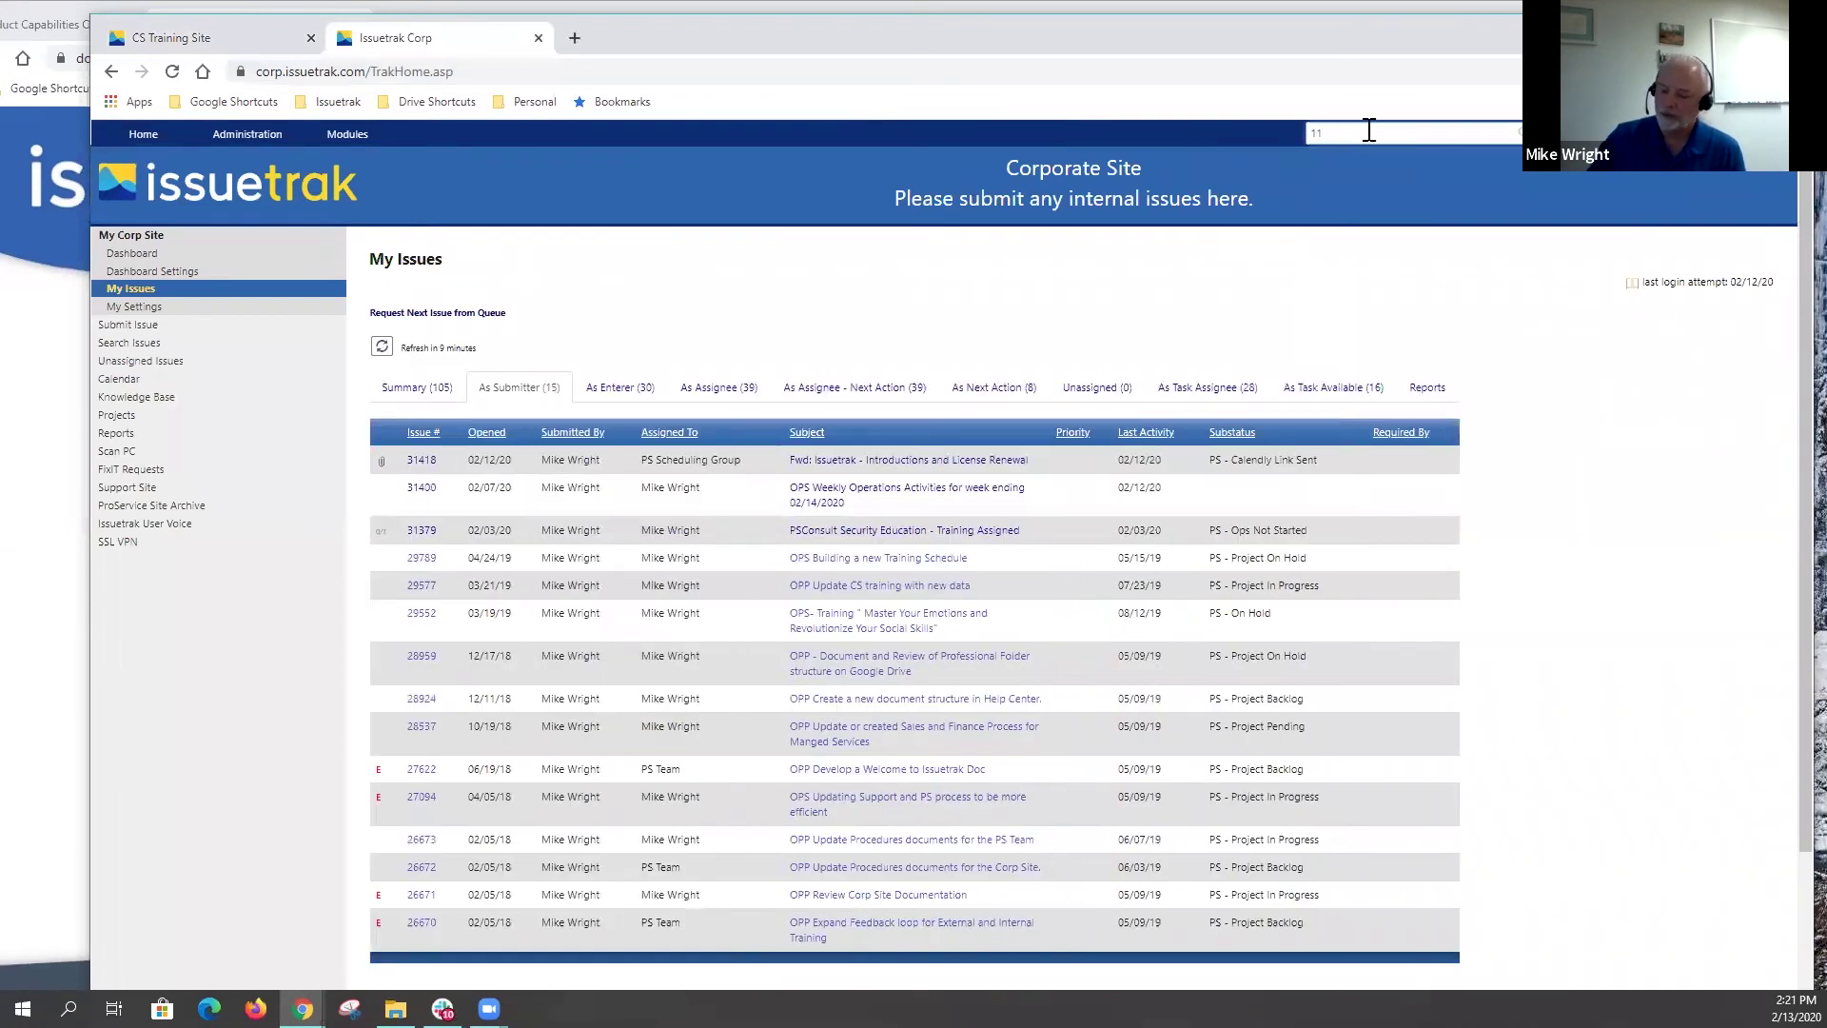
pyautogui.hotkey('ctrl', 'a')
pyautogui.write('310')
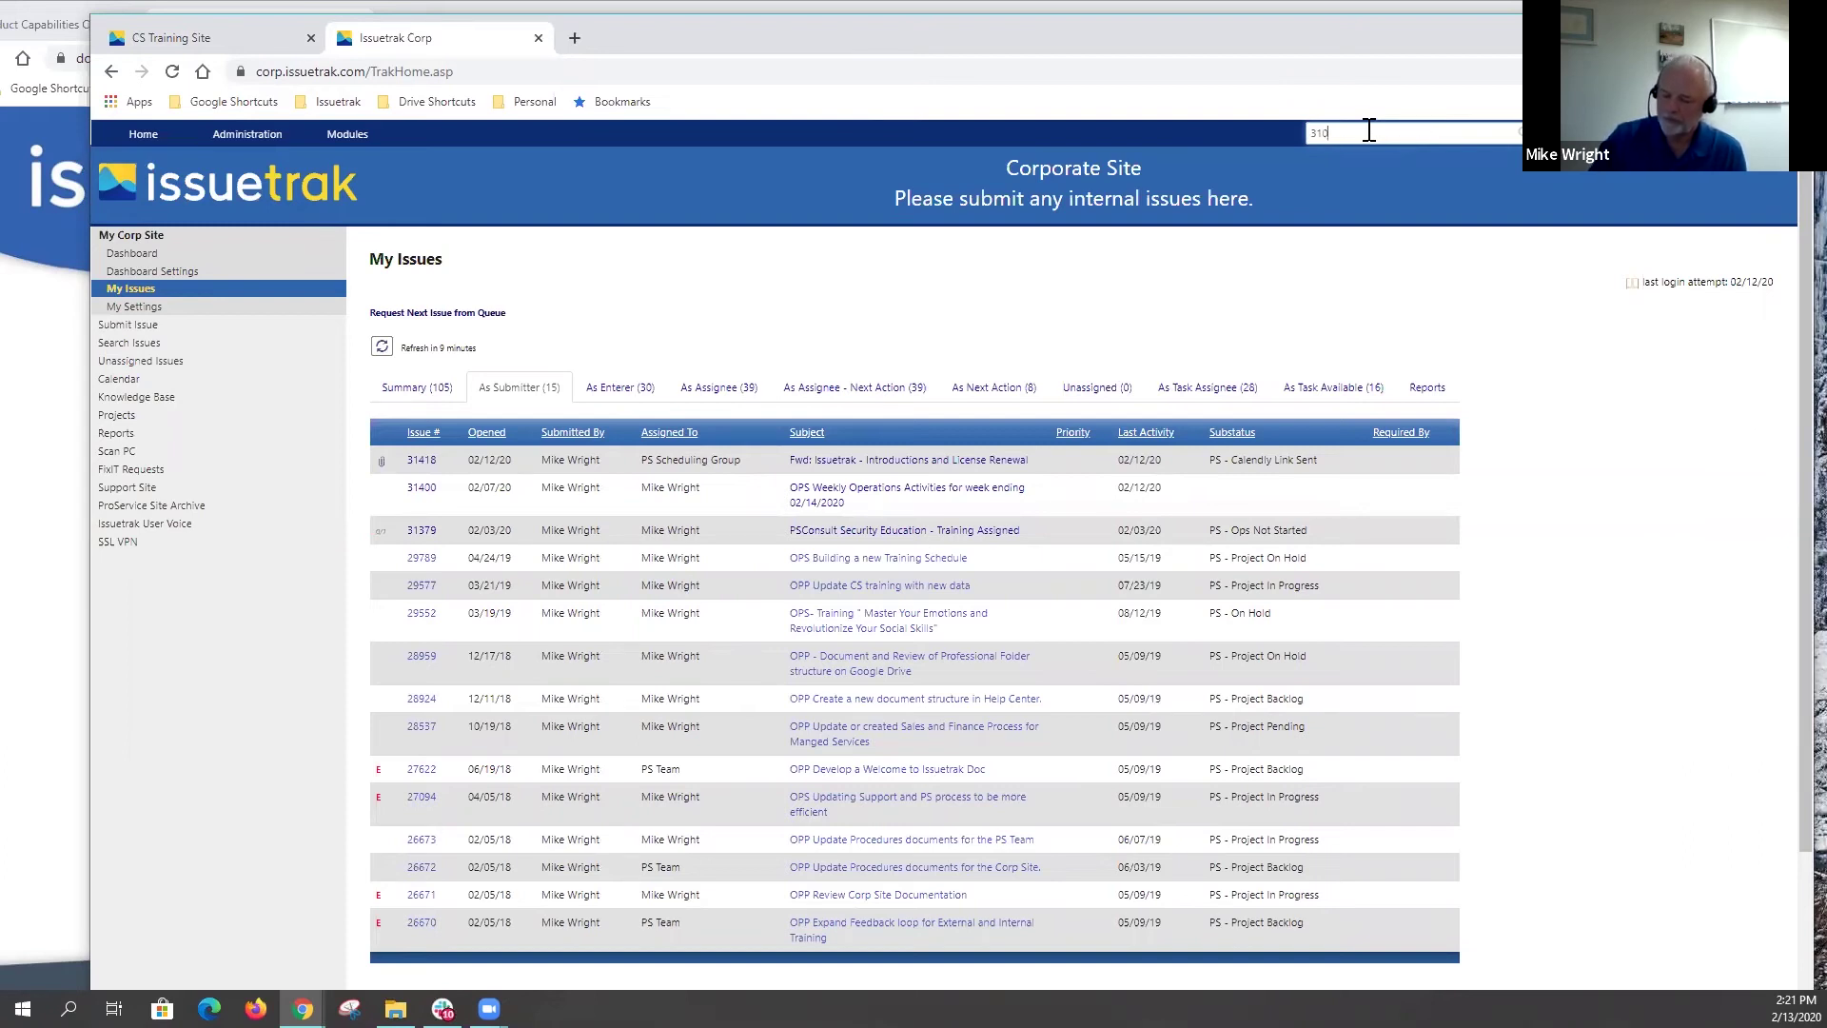
pyautogui.write('4')
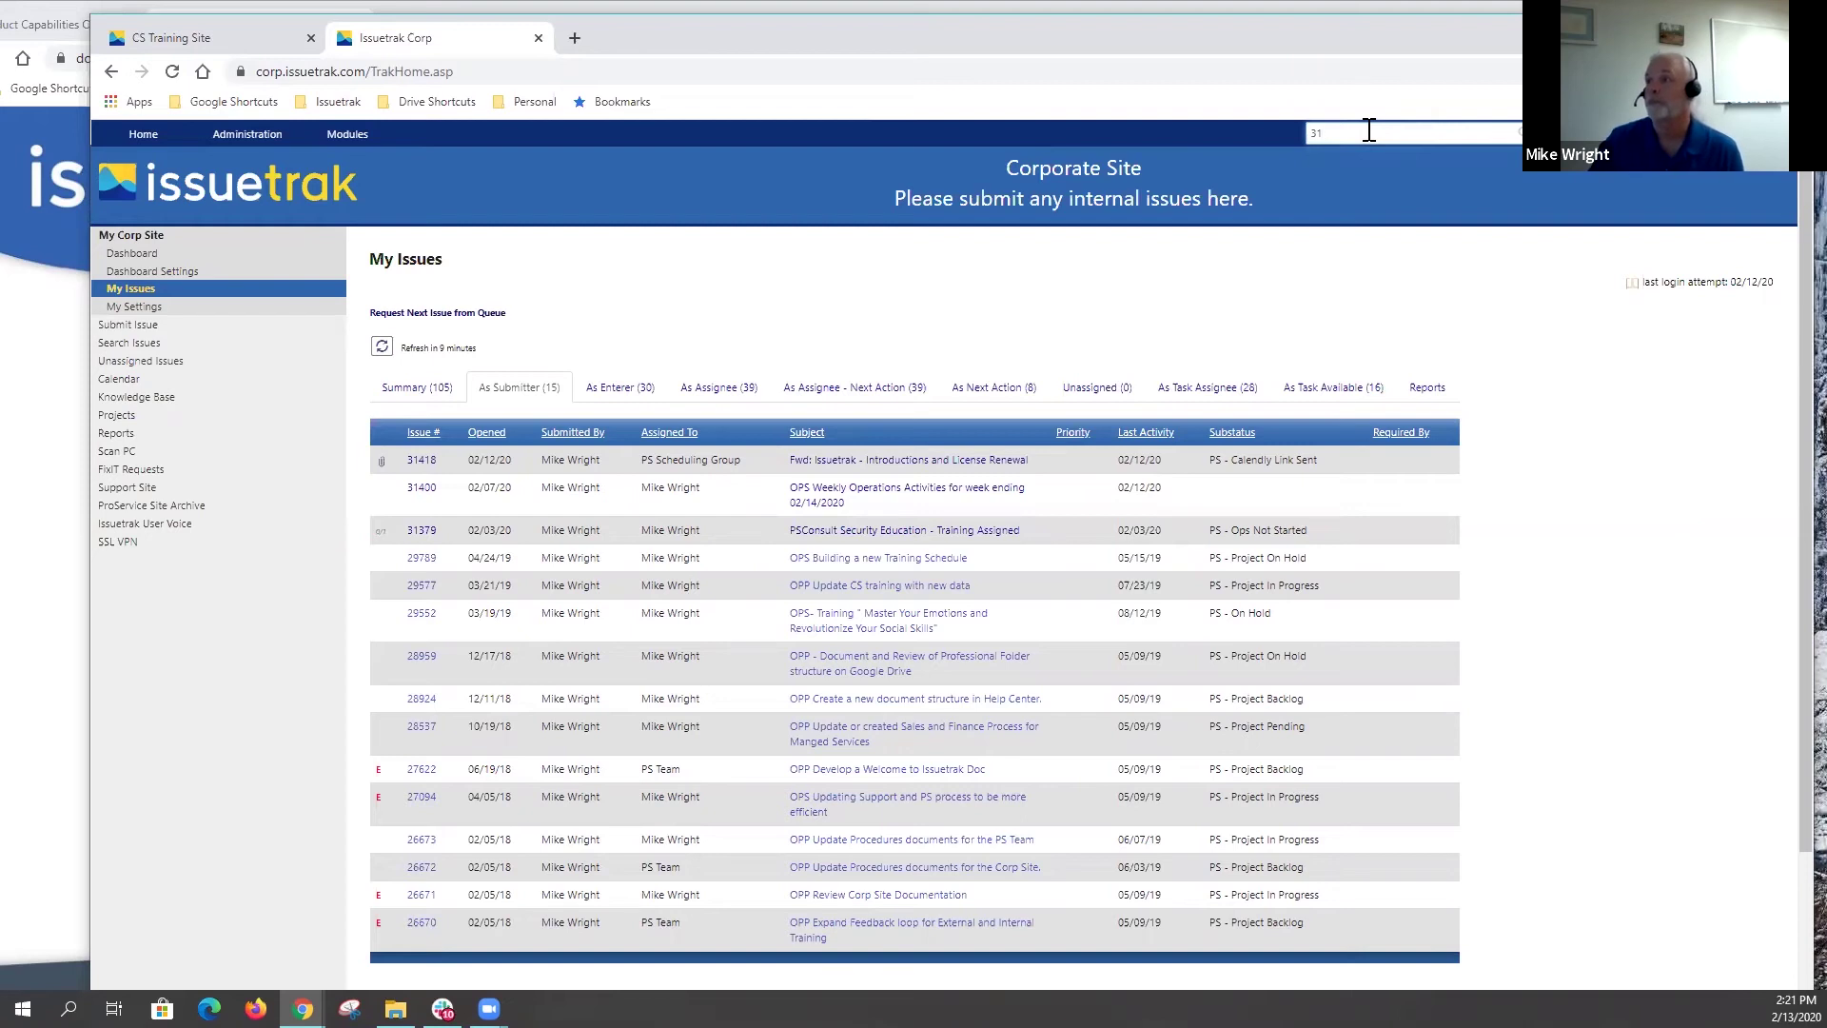
pyautogui.write('040')
pyautogui.press('Return')
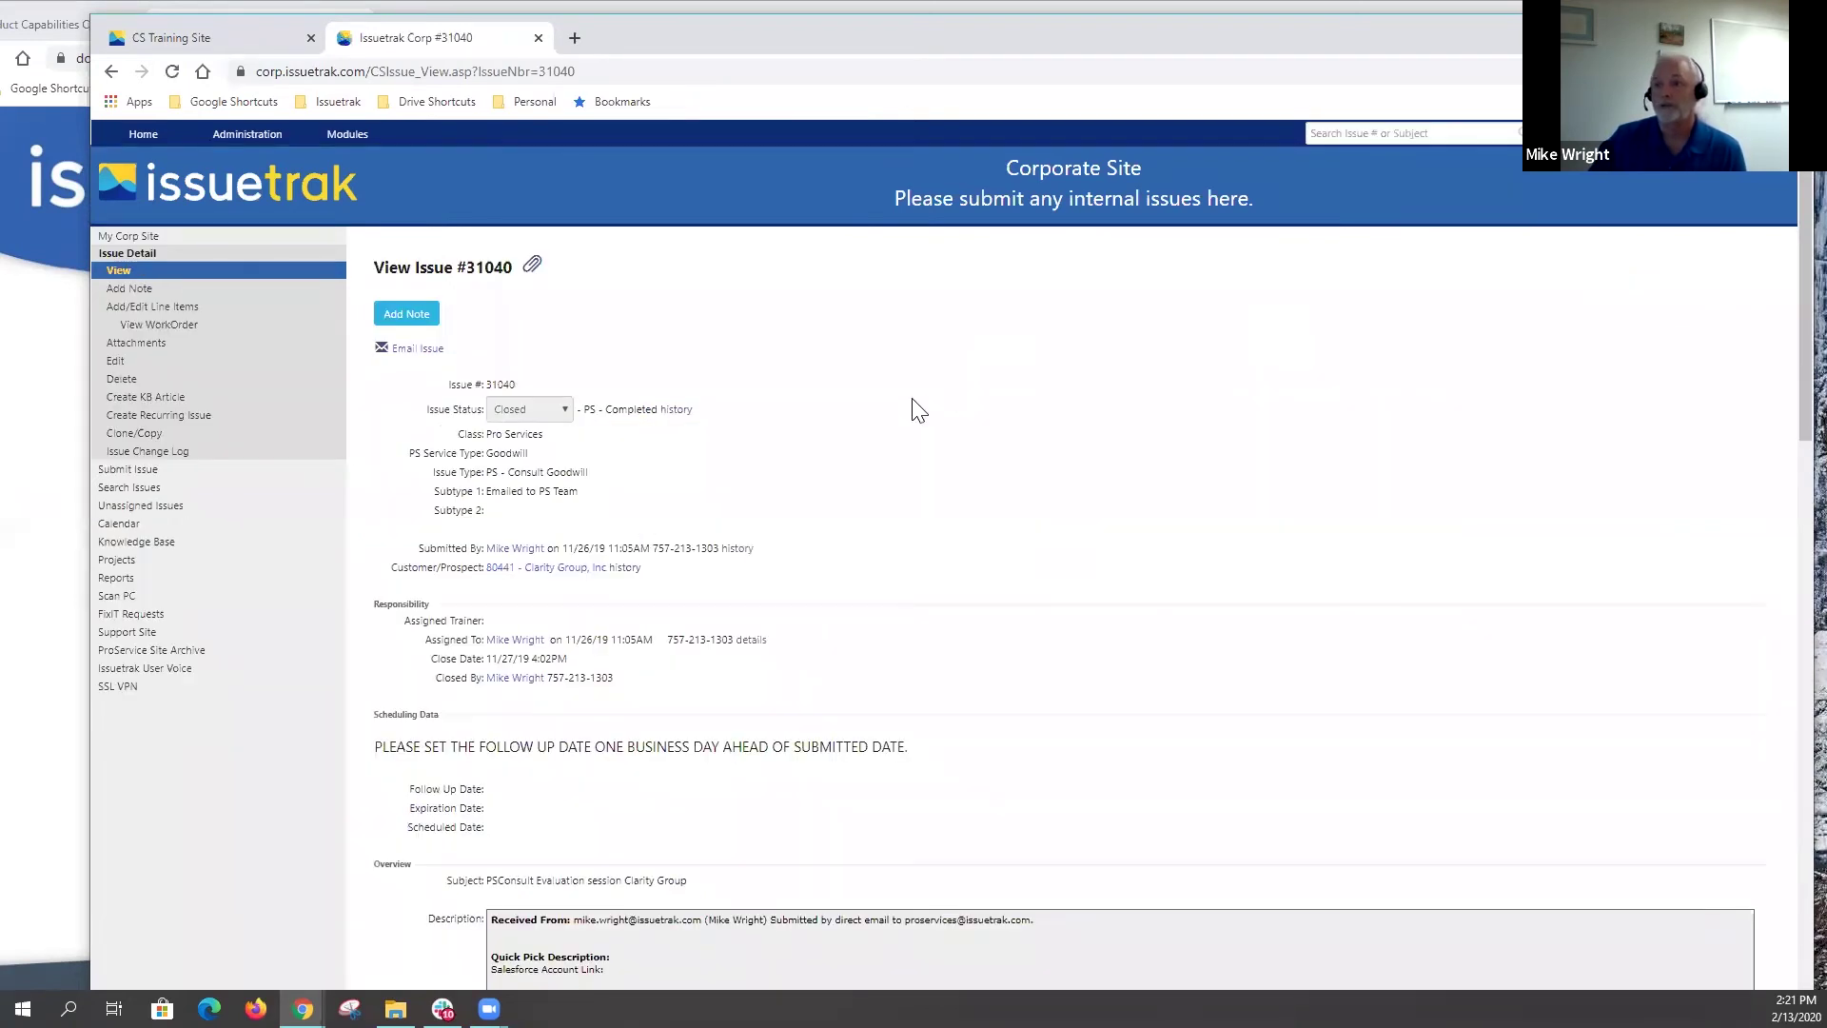
pyautogui.scroll(-1, 955, 426)
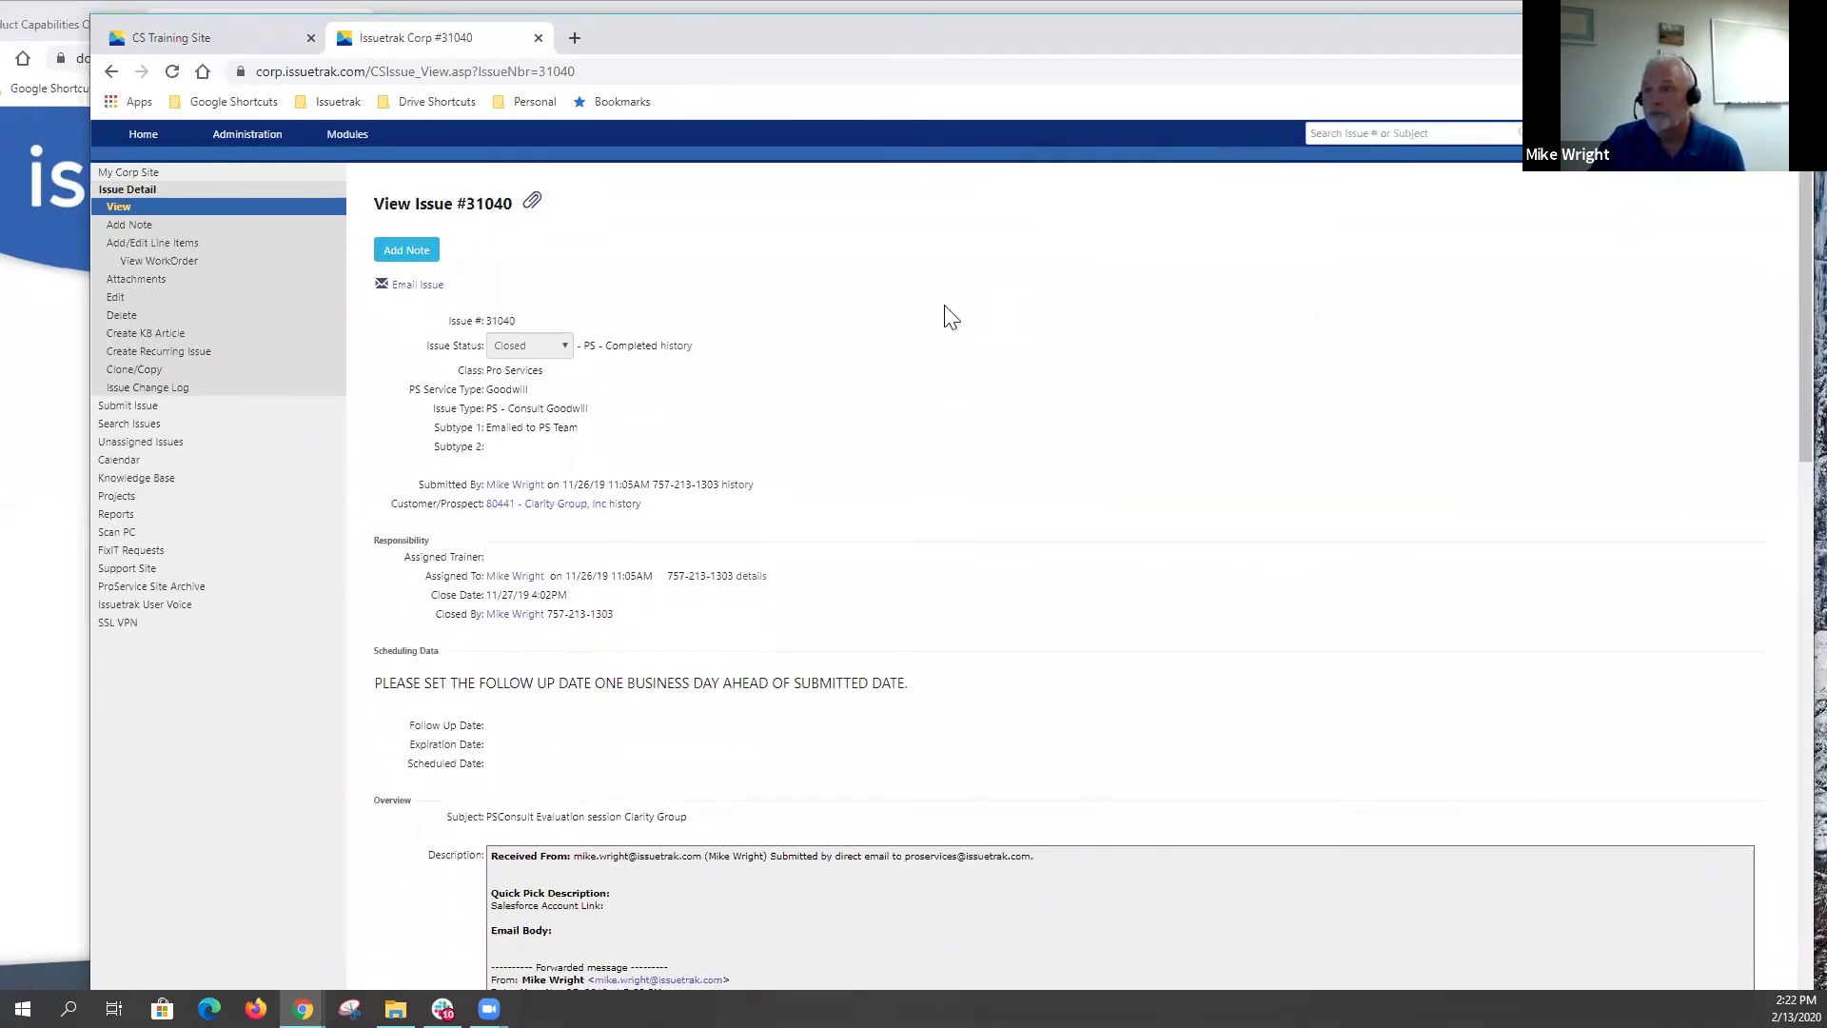
# Step: Find and open issue 31140 on the corporate site
pyautogui.click(1334, 125)
pyautogui.write('31140')
pyautogui.press('Return')
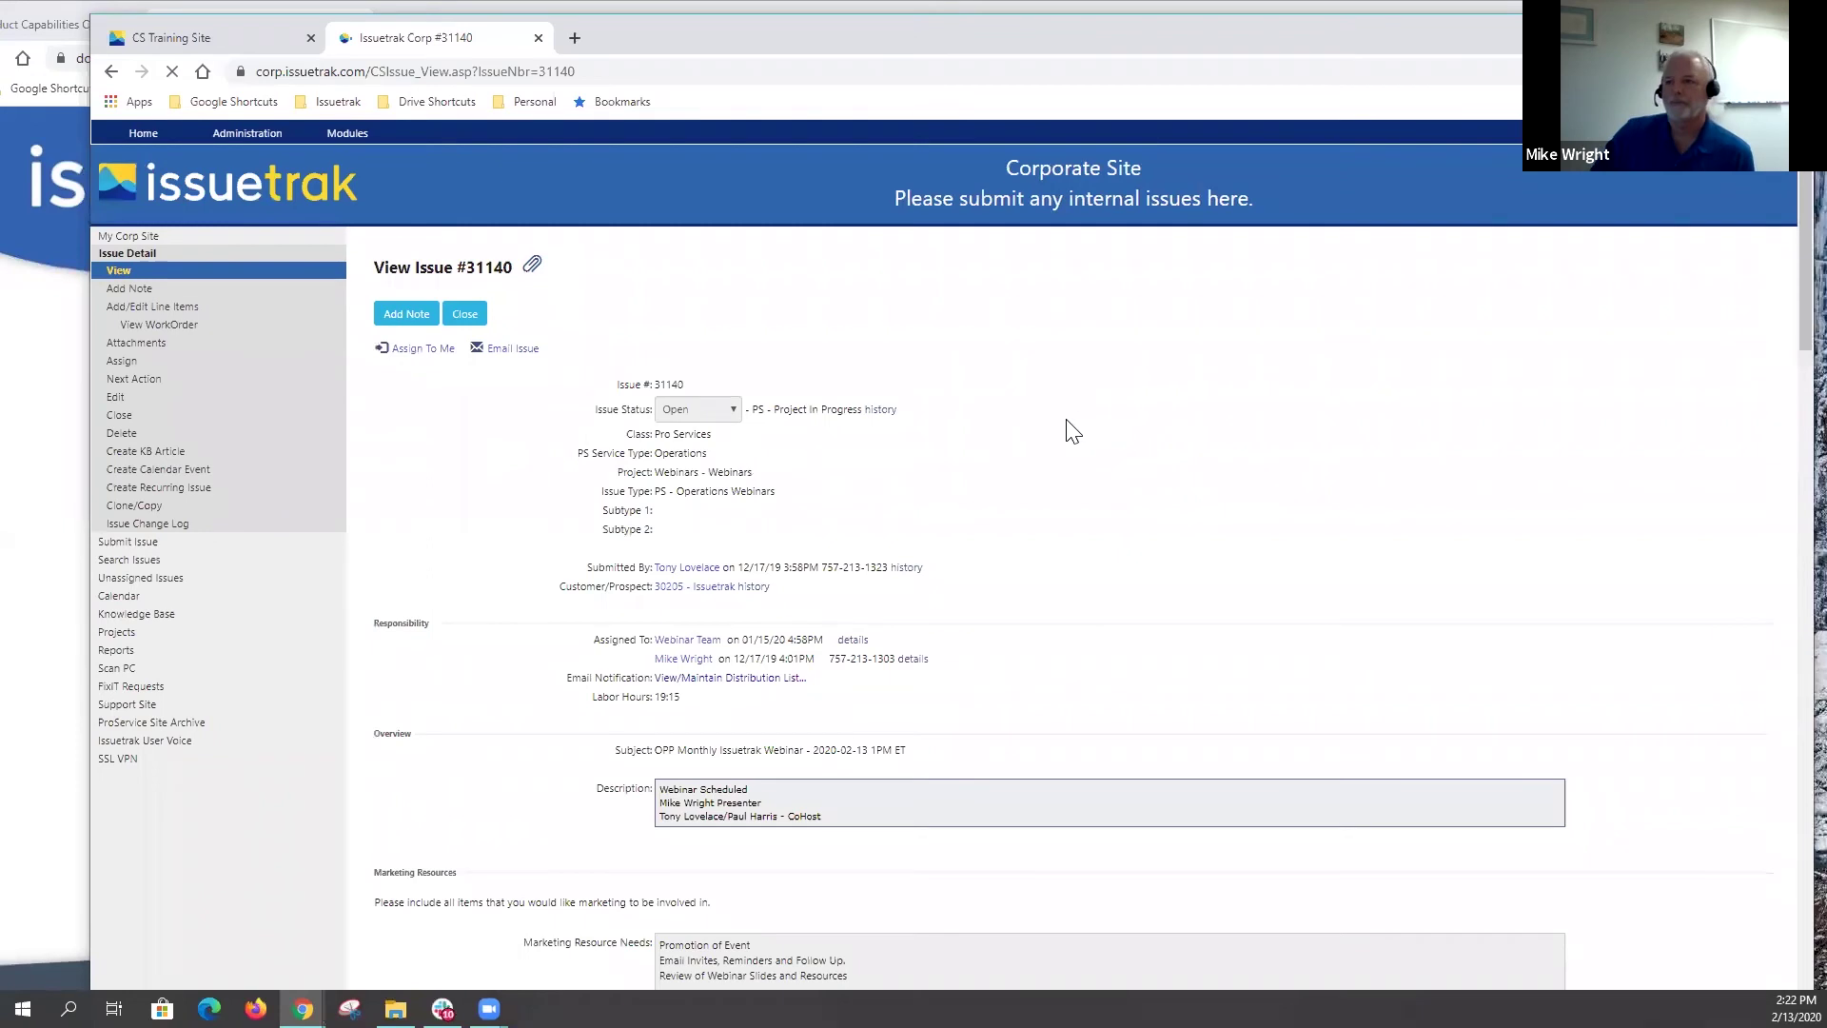
# Step: Review issue 31140's Responsibility, Overview, Marketing Resources, Webinar Timeline, Webinar Schedule and Webinar Links sections
pyautogui.scroll(-2, 1074, 431)
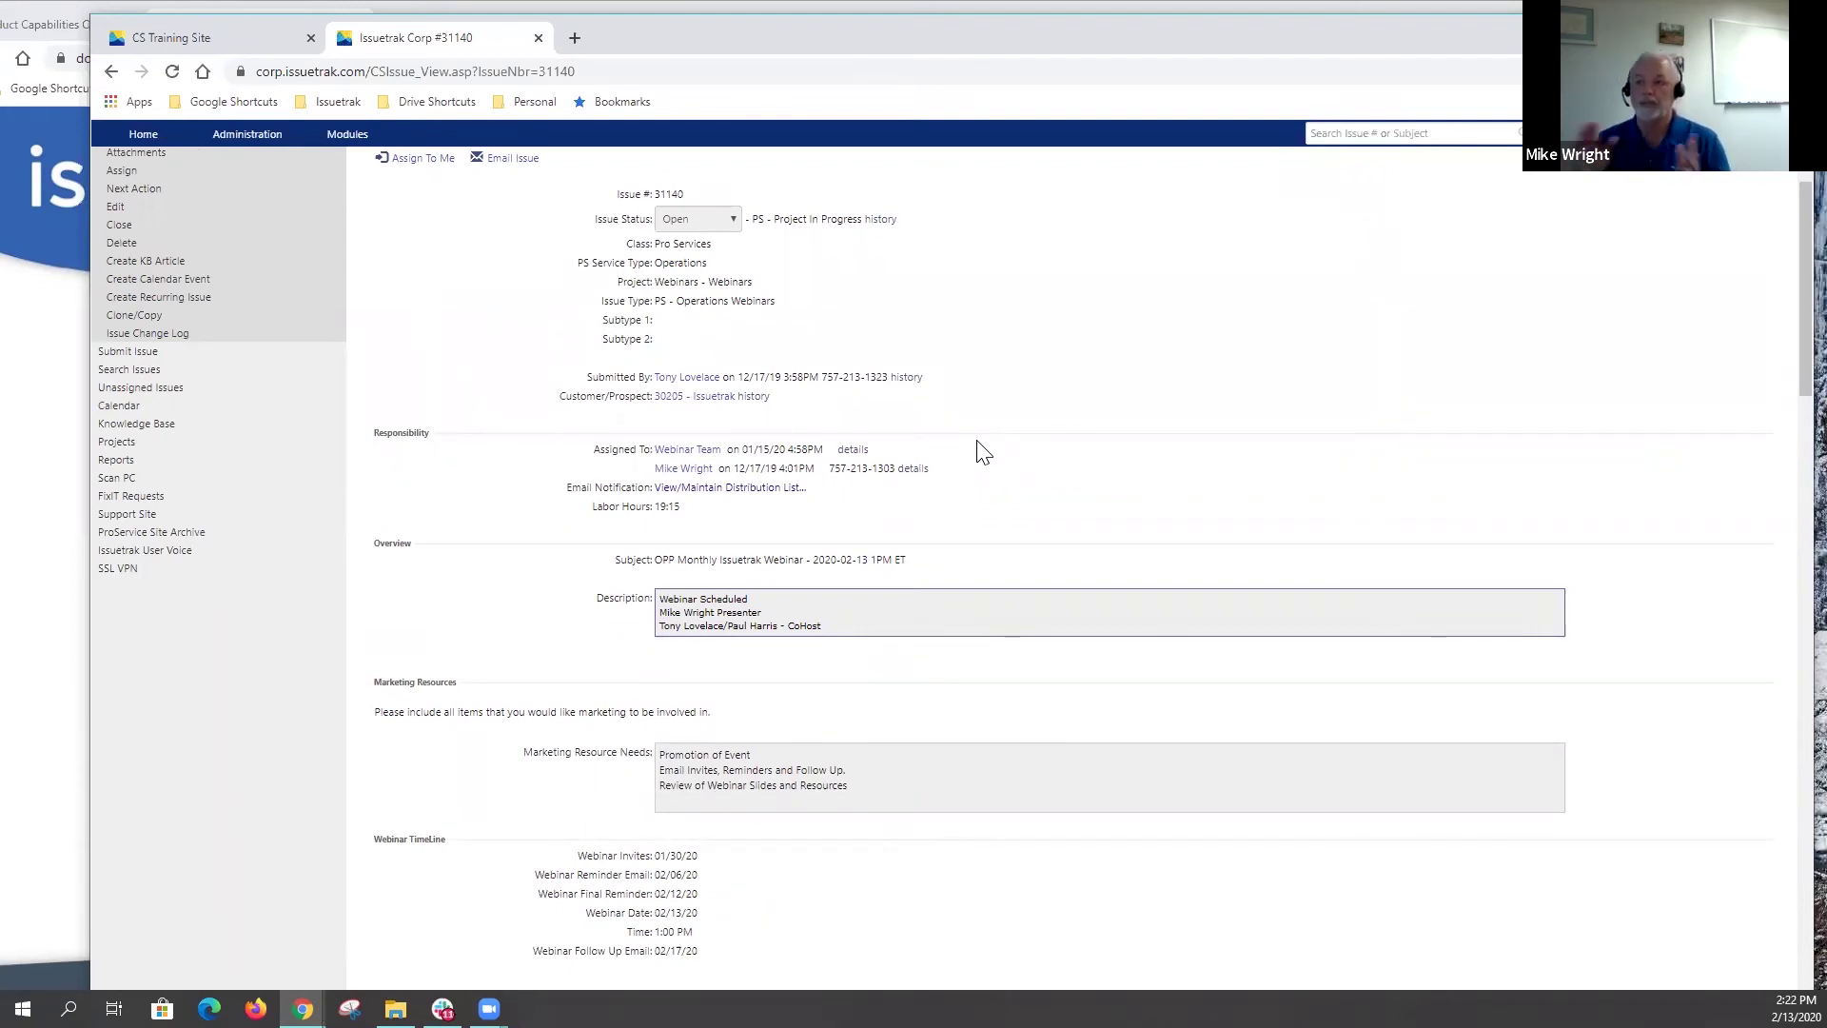
pyautogui.scroll(-2, 980, 449)
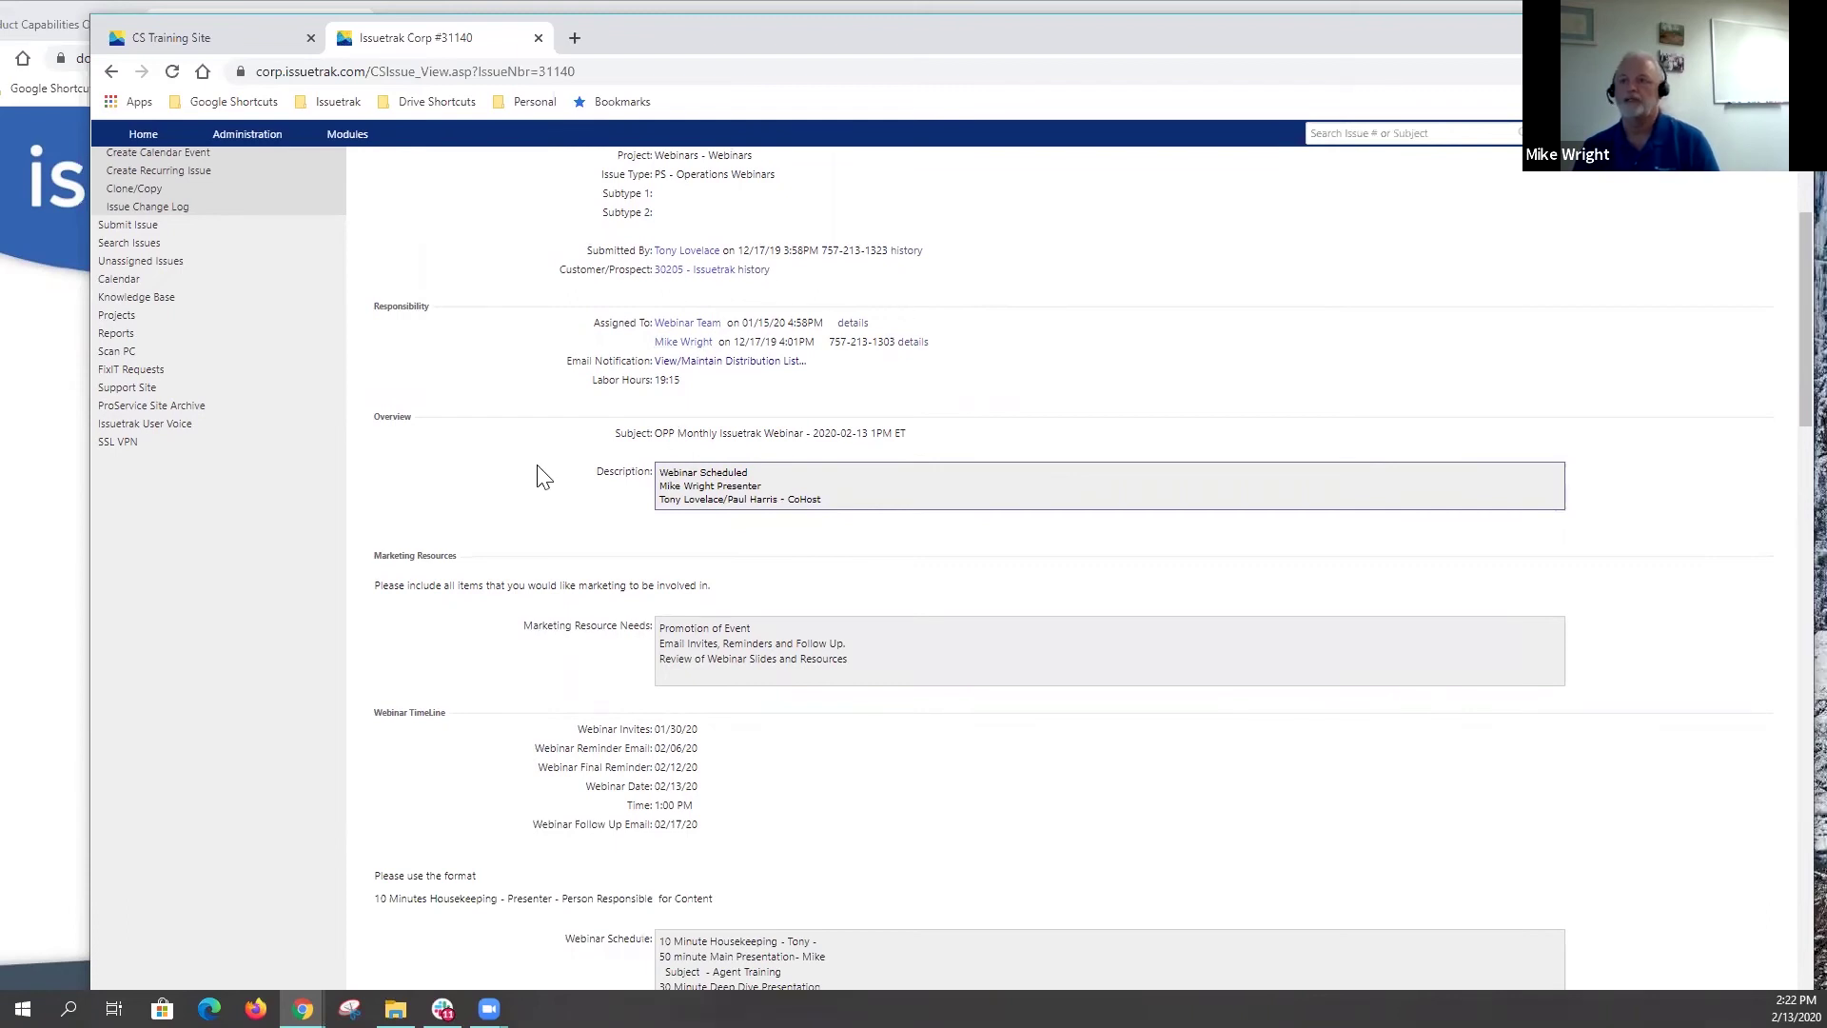
pyautogui.scroll(-1, 639, 463)
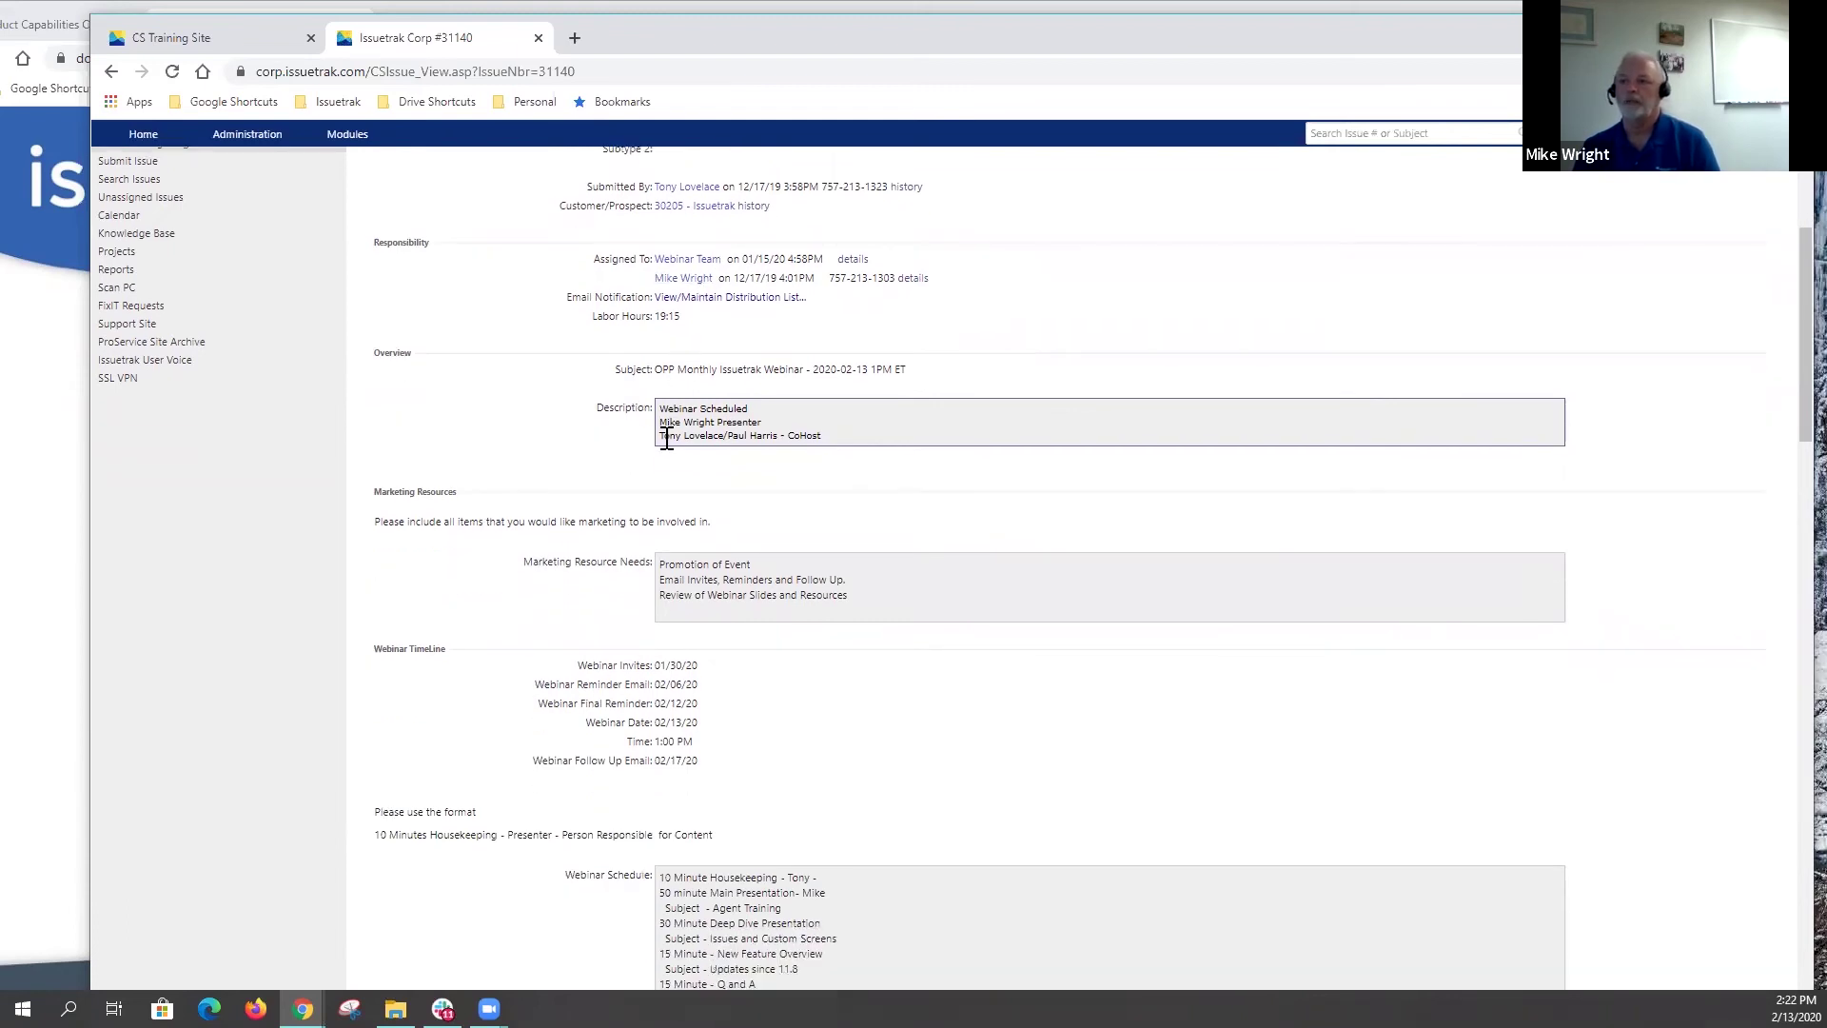
pyautogui.scroll(-1, 779, 641)
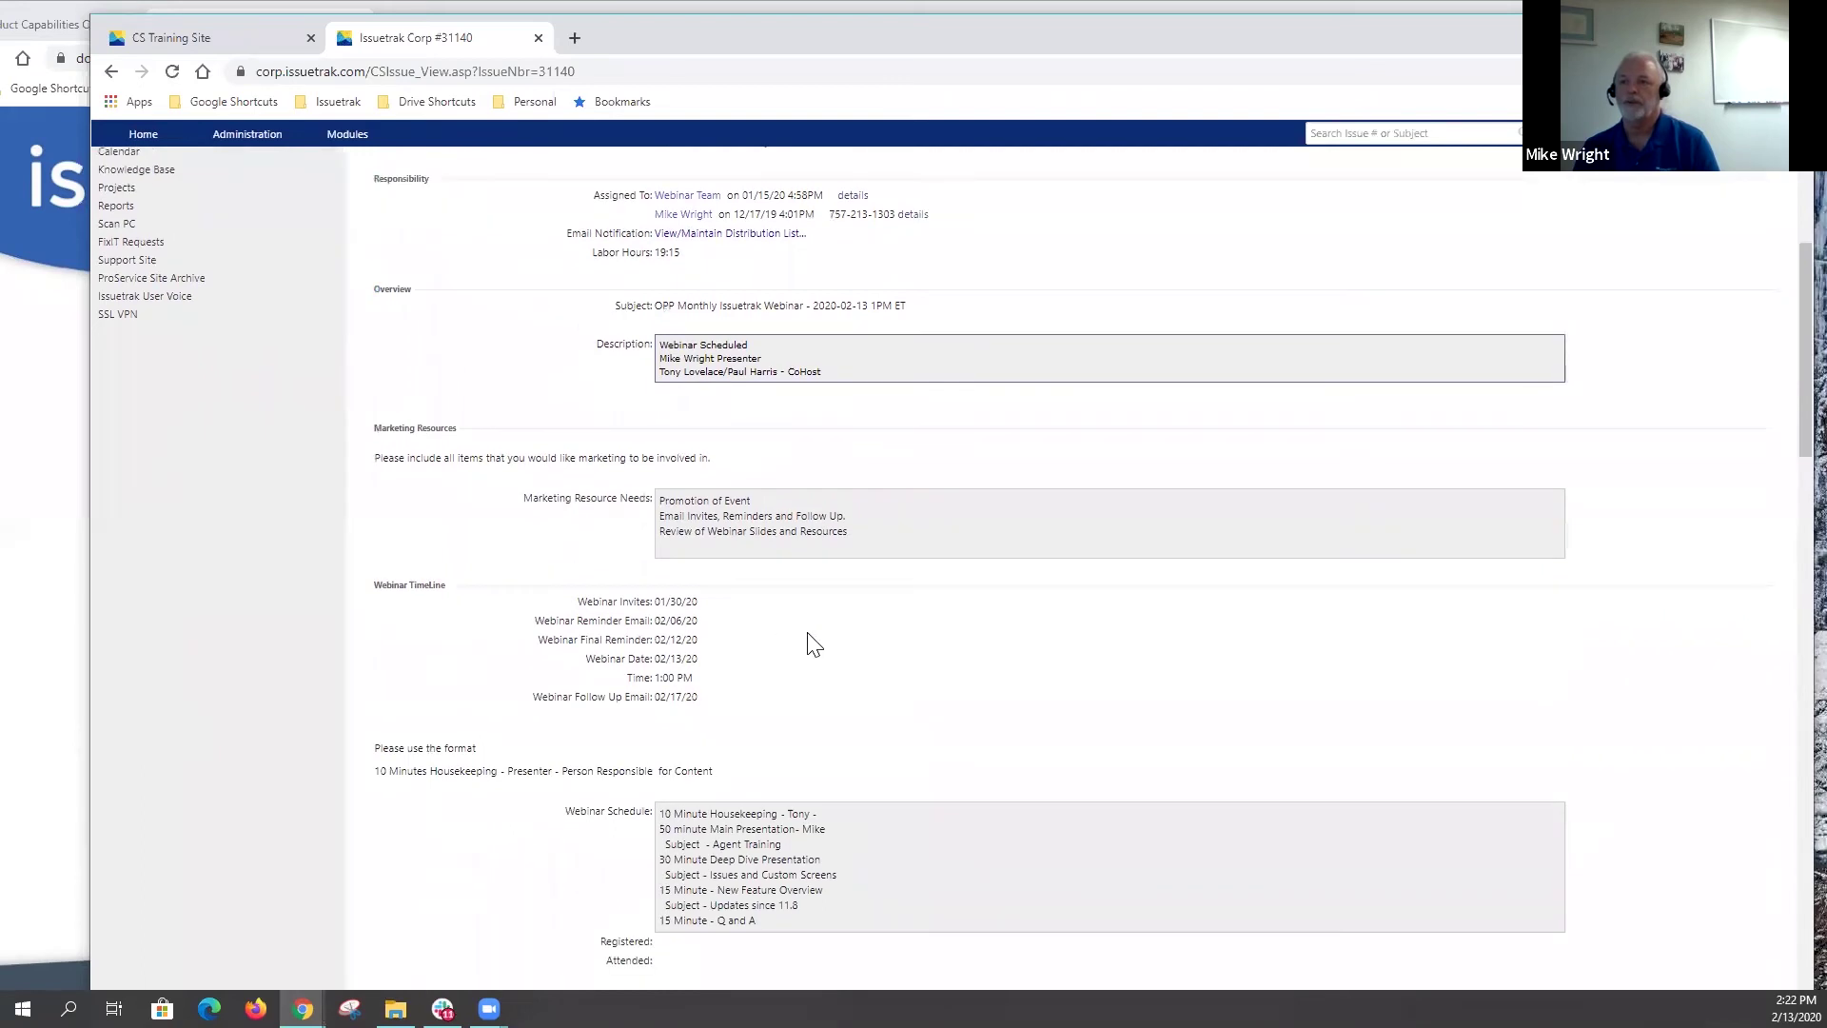
pyautogui.scroll(-2, 809, 638)
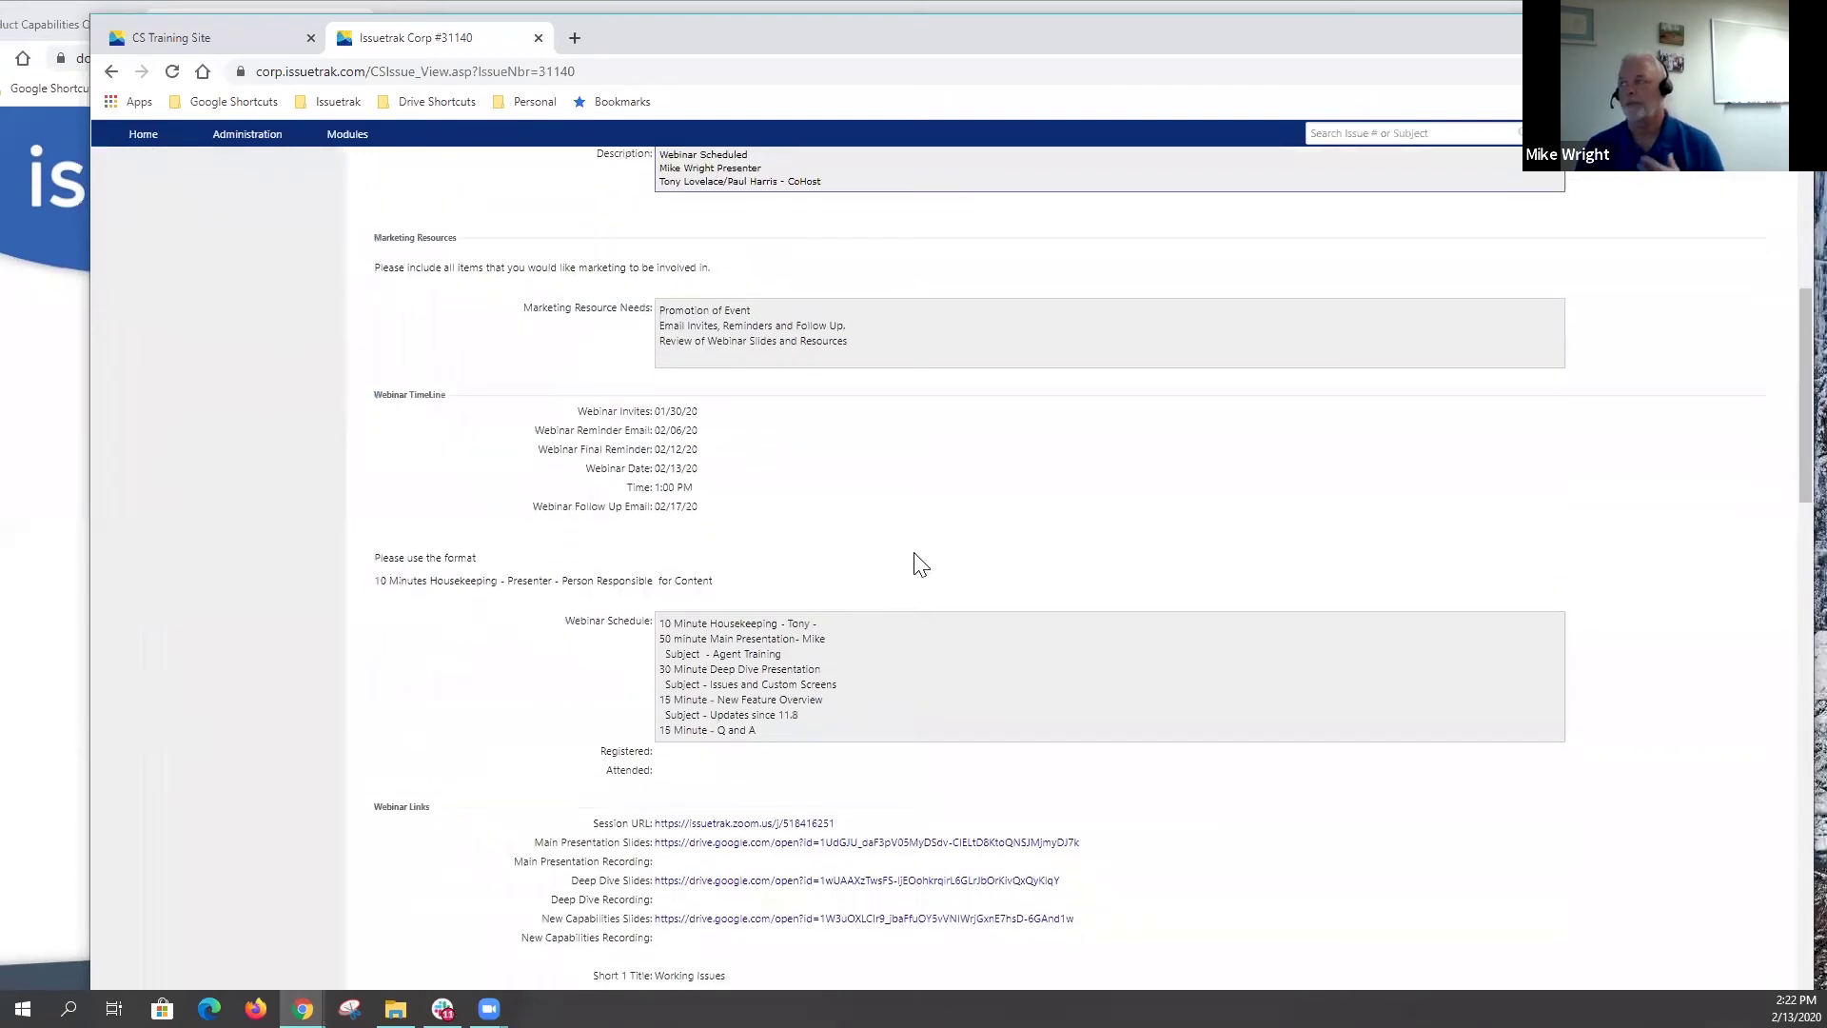
pyautogui.scroll(-1, 847, 561)
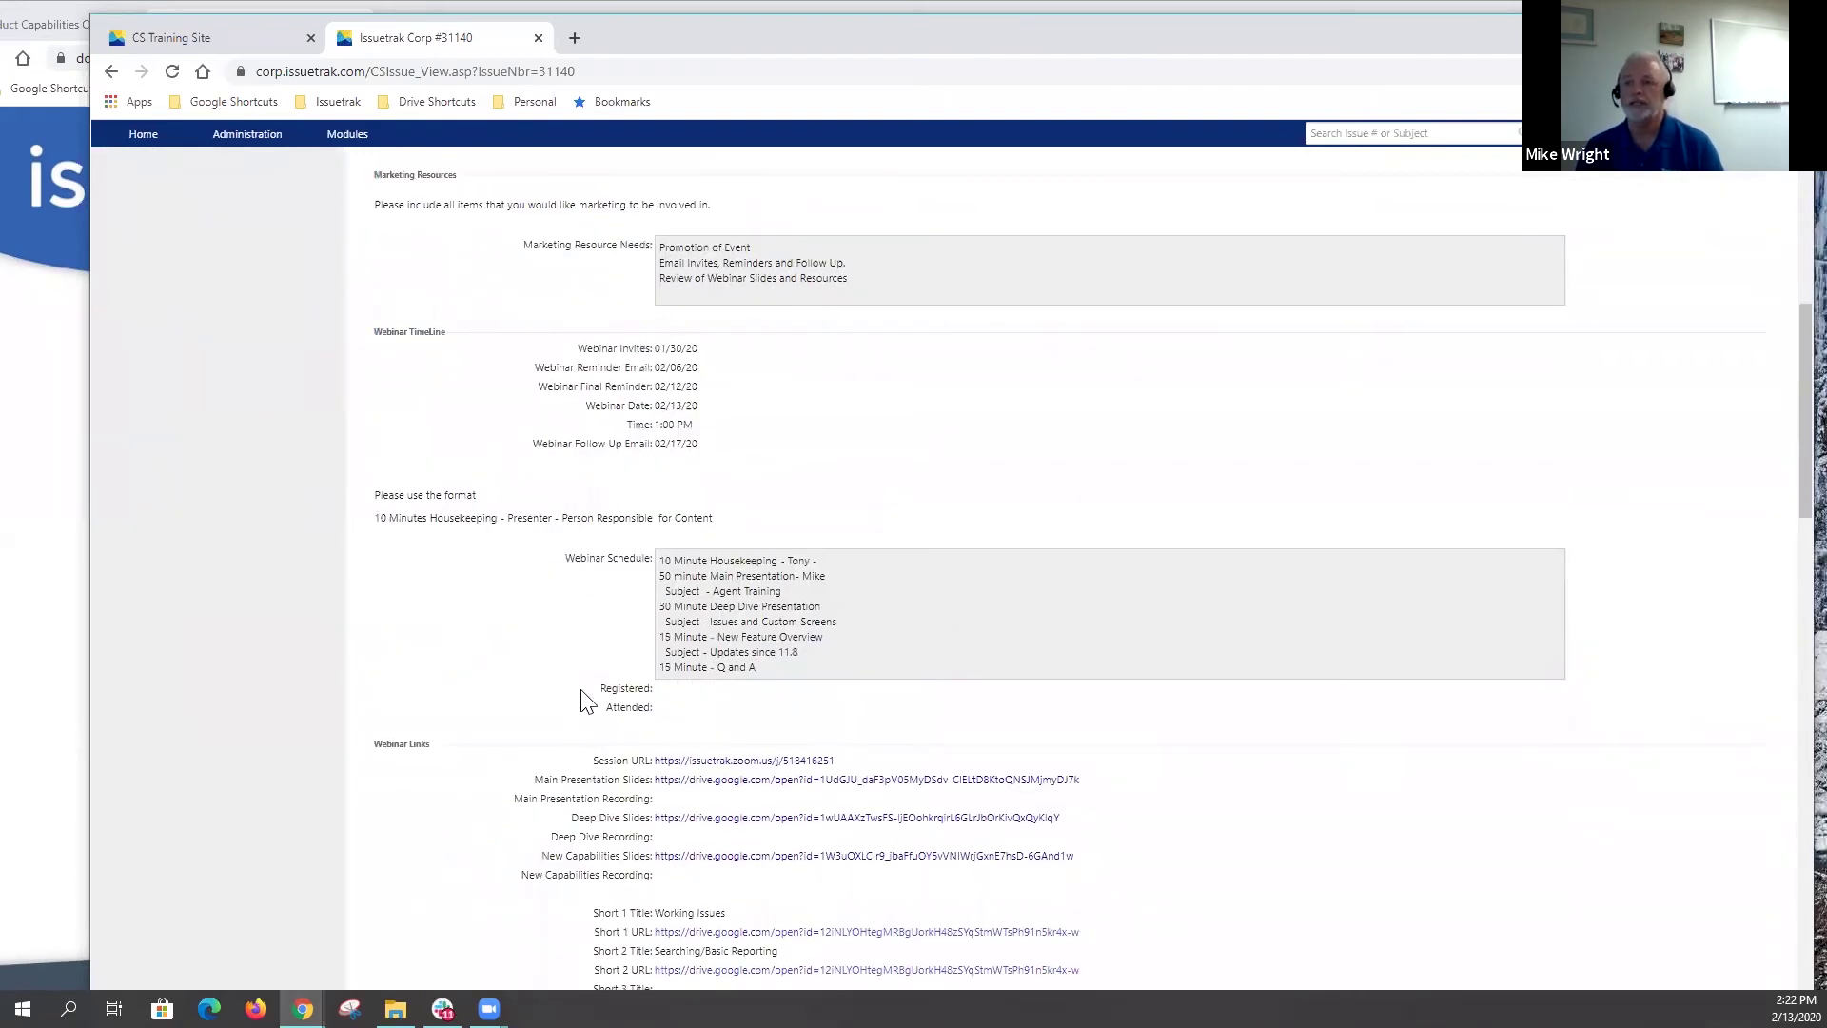
pyautogui.scroll(-1, 609, 628)
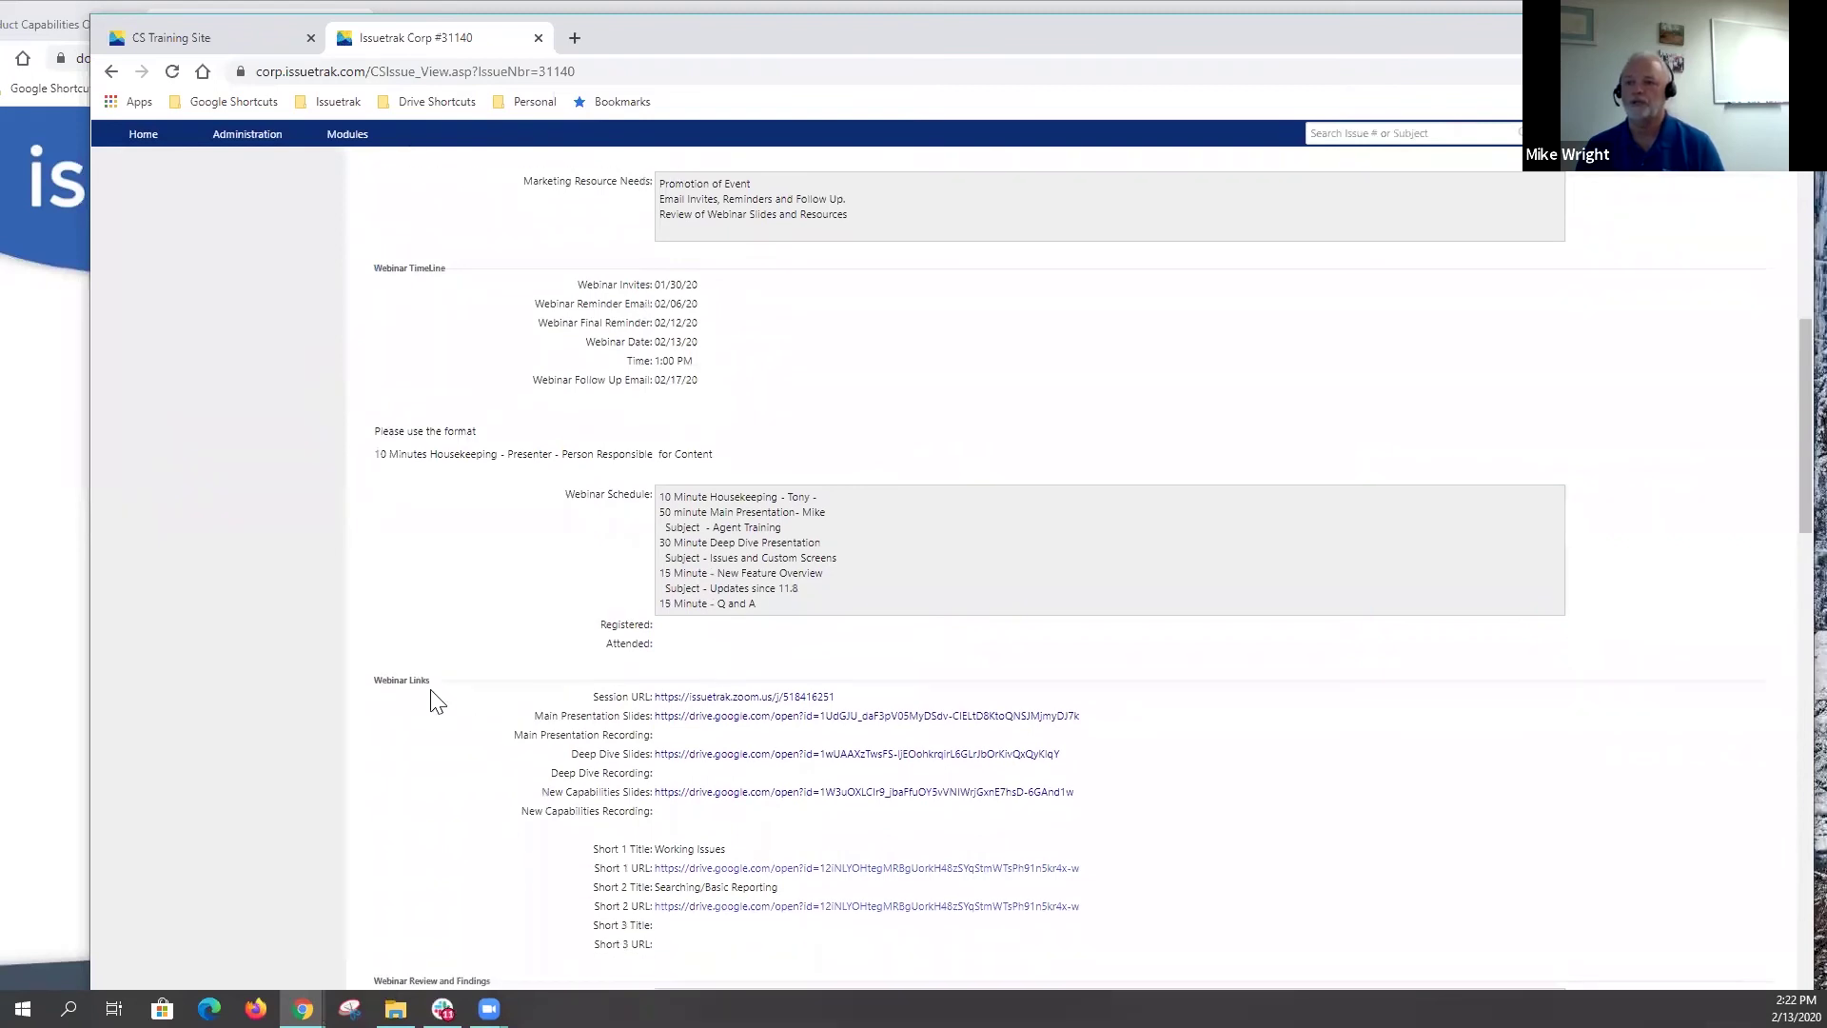
pyautogui.scroll(-1, 755, 559)
pyautogui.scroll(-2, 430, 799)
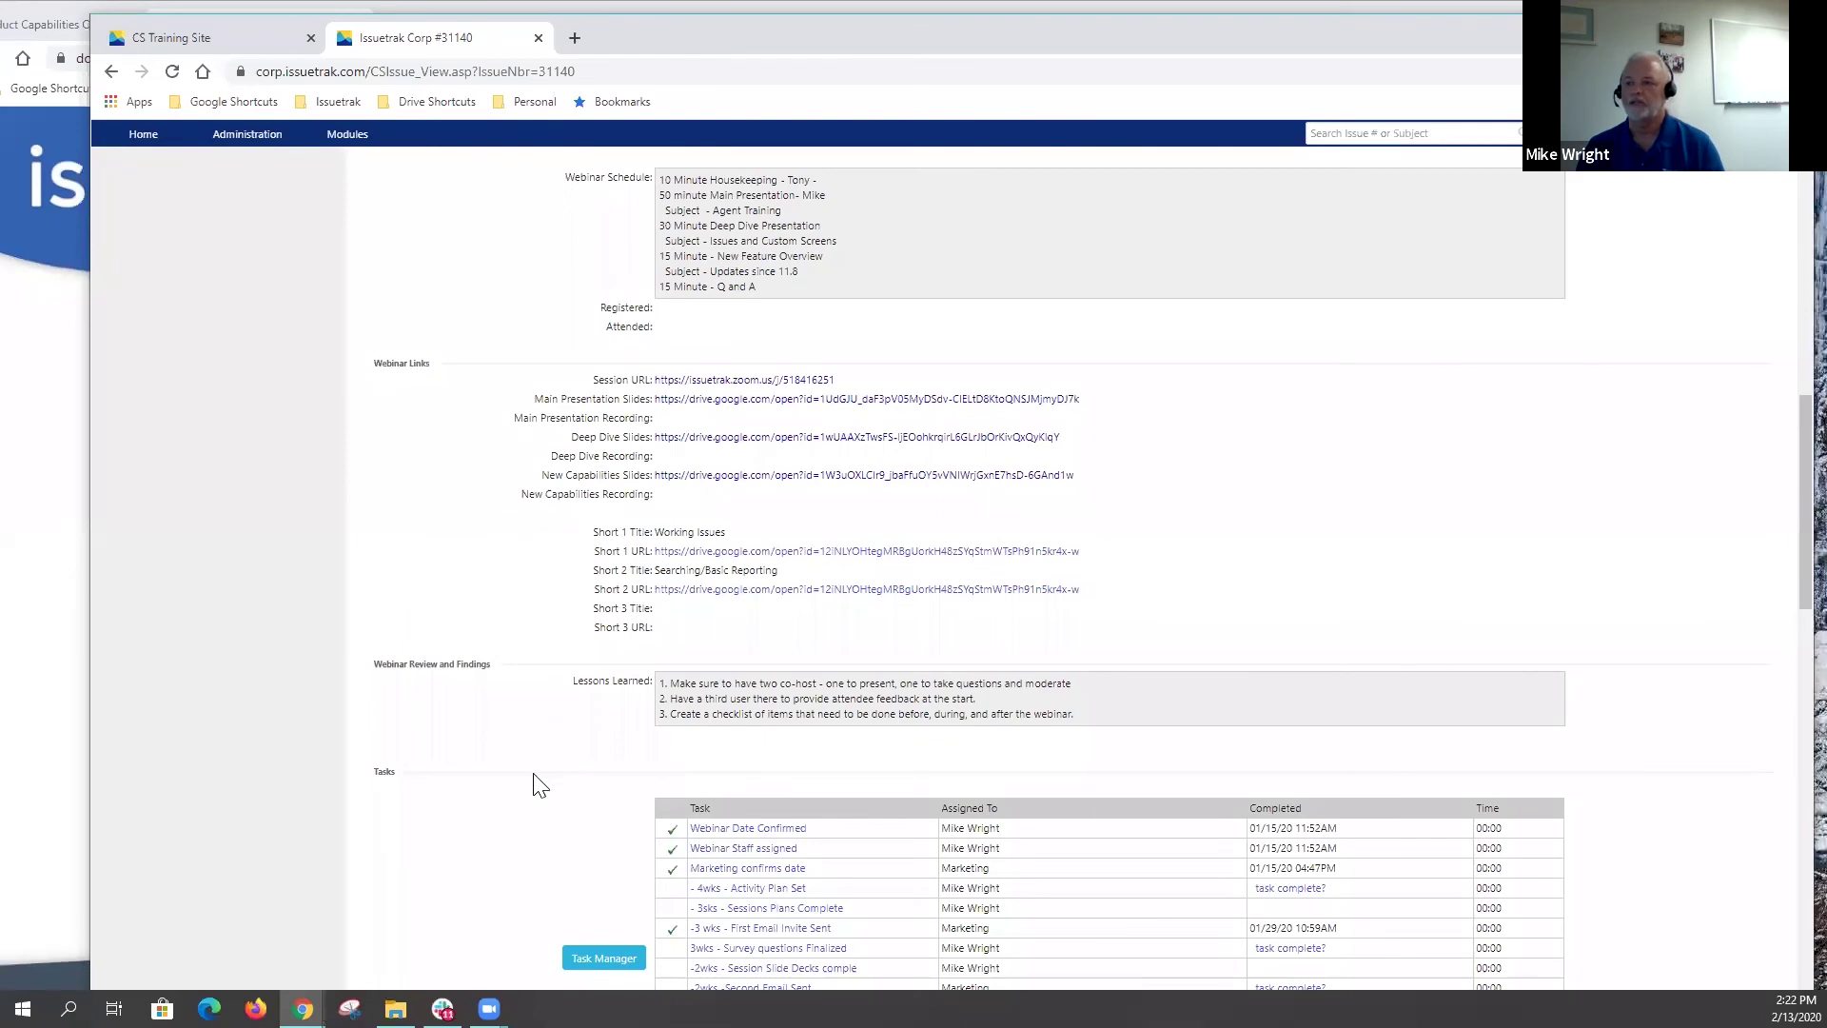
# Step: Examine issue 31140's Webinar Review and Findings, its Tasks list and all of its Notes
pyautogui.scroll(-2, 574, 738)
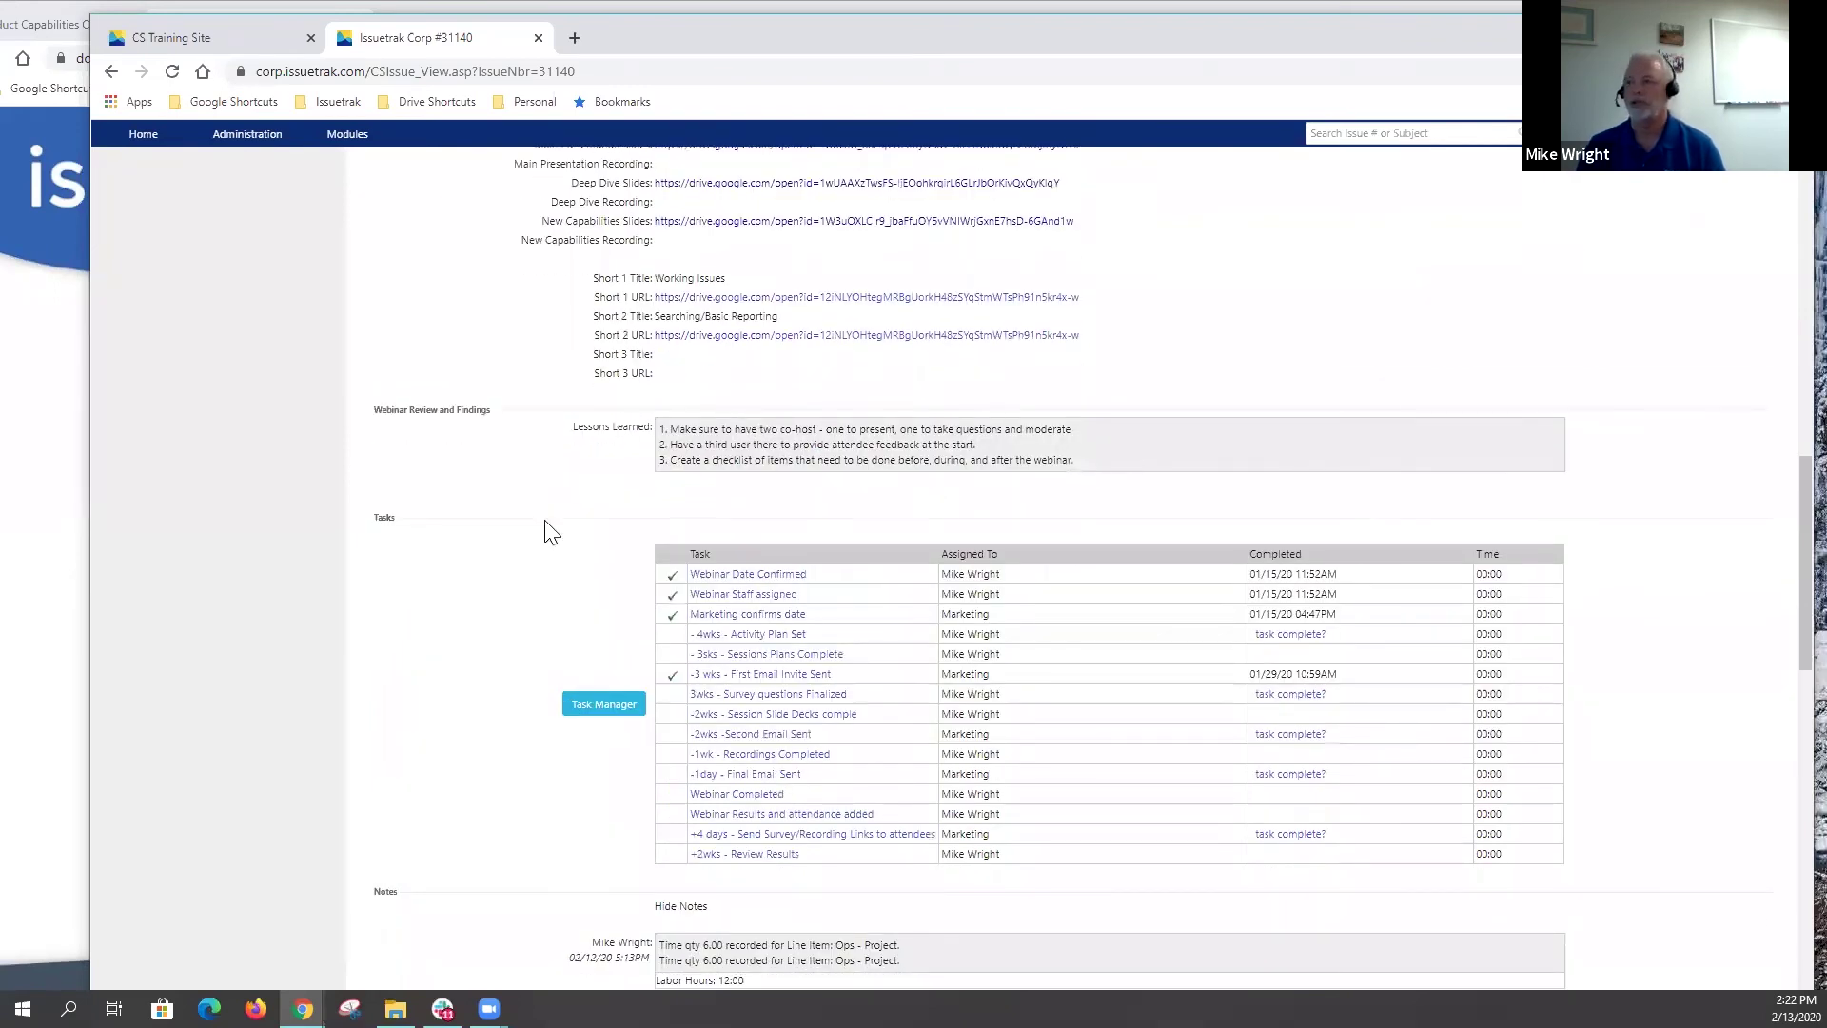
pyautogui.scroll(-1, 582, 639)
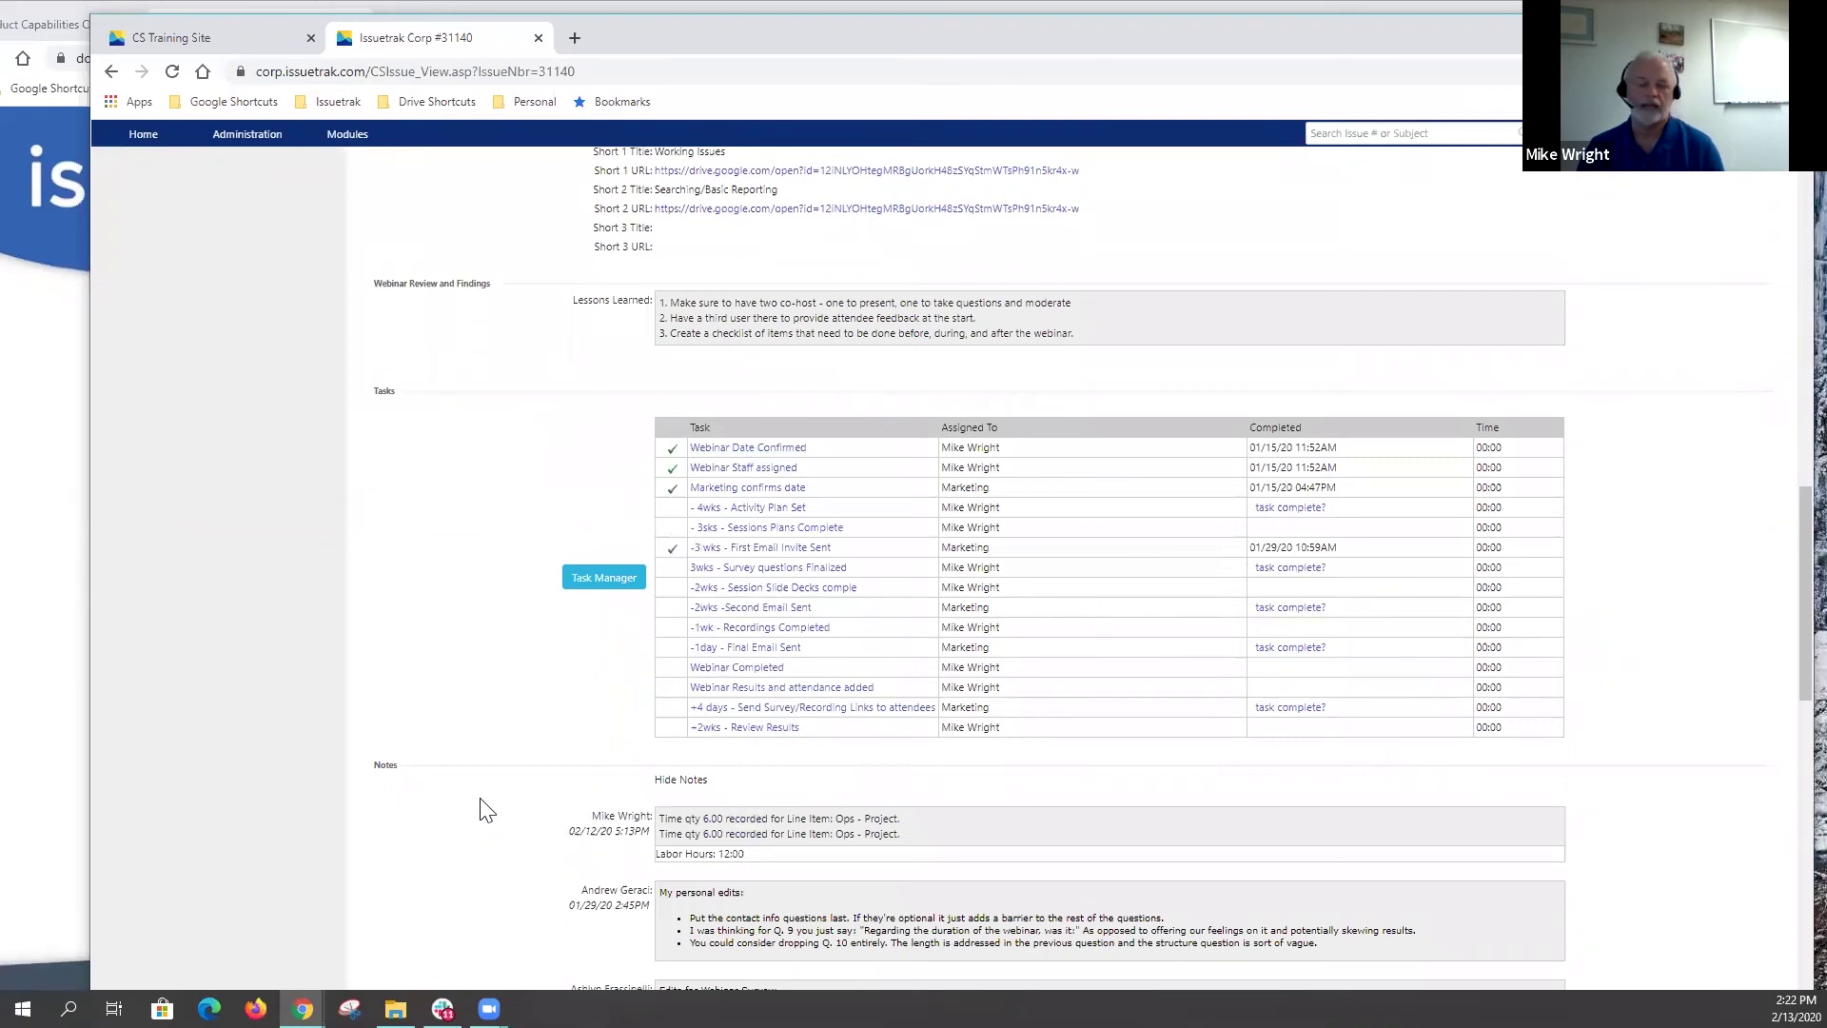
pyautogui.scroll(-2, 481, 809)
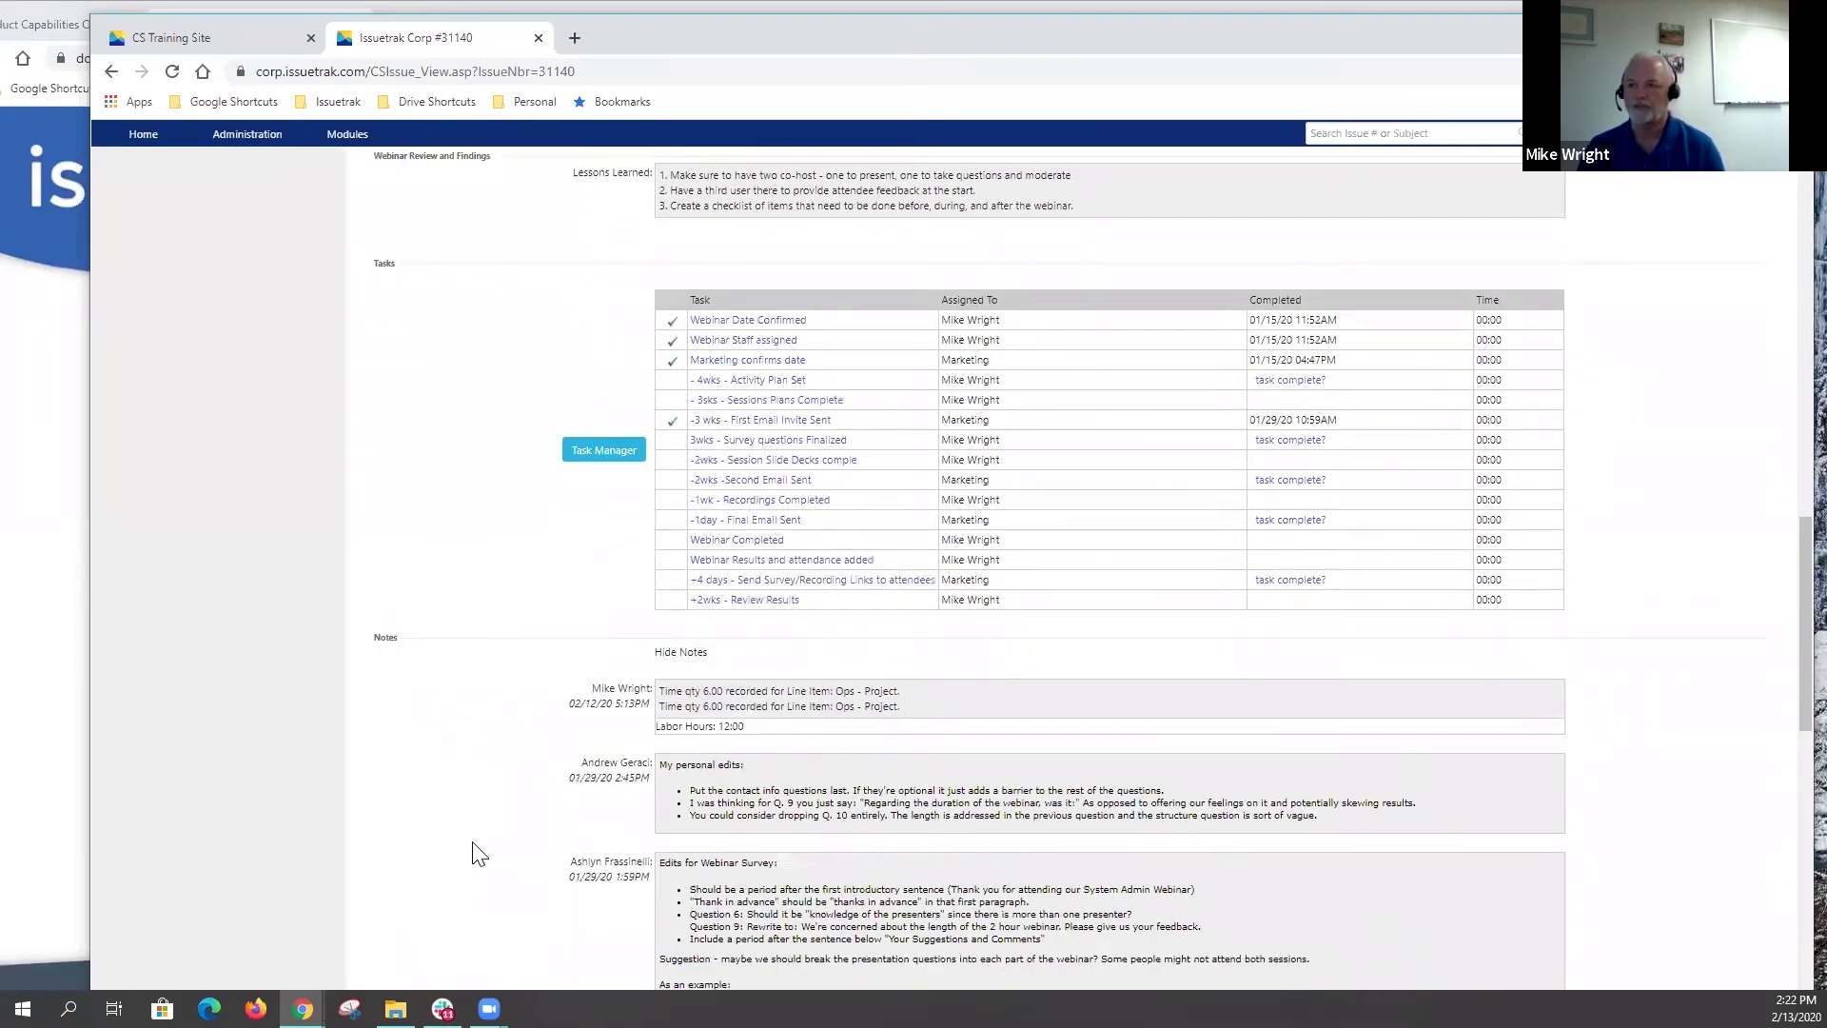
pyautogui.scroll(-1, 479, 854)
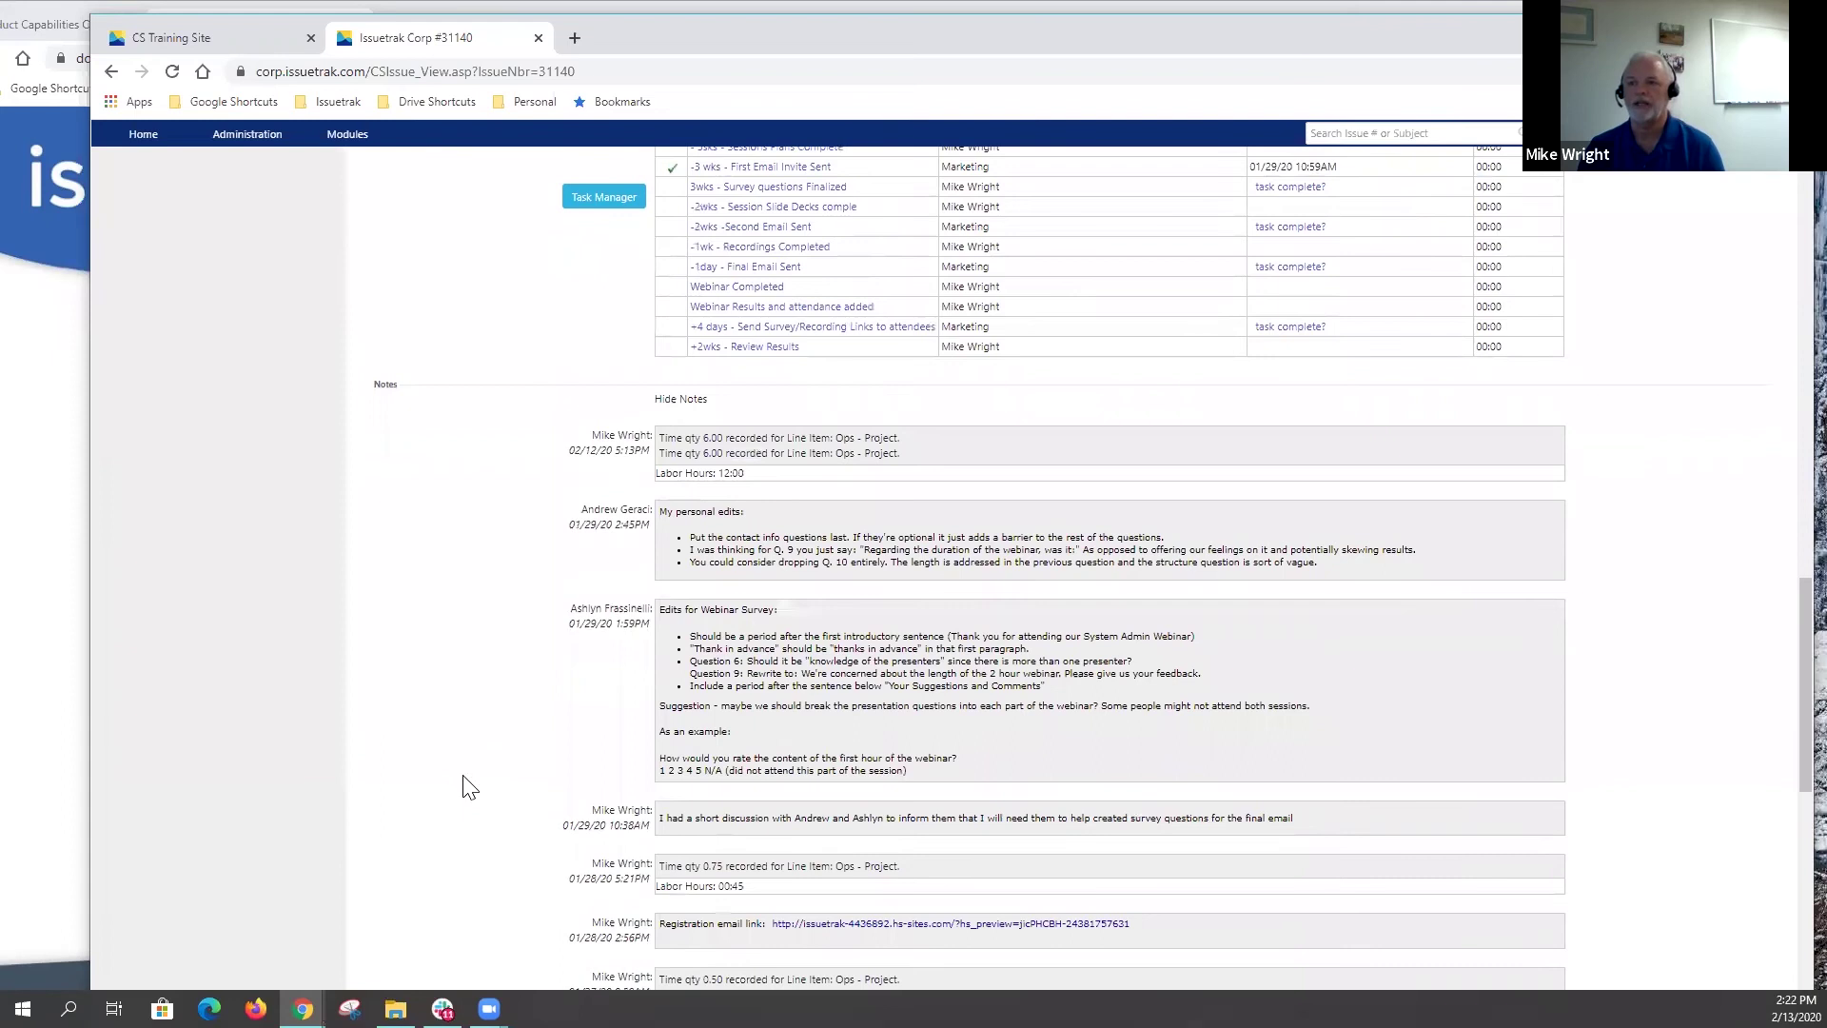
pyautogui.scroll(-6, 469, 786)
pyautogui.scroll(-1, 466, 787)
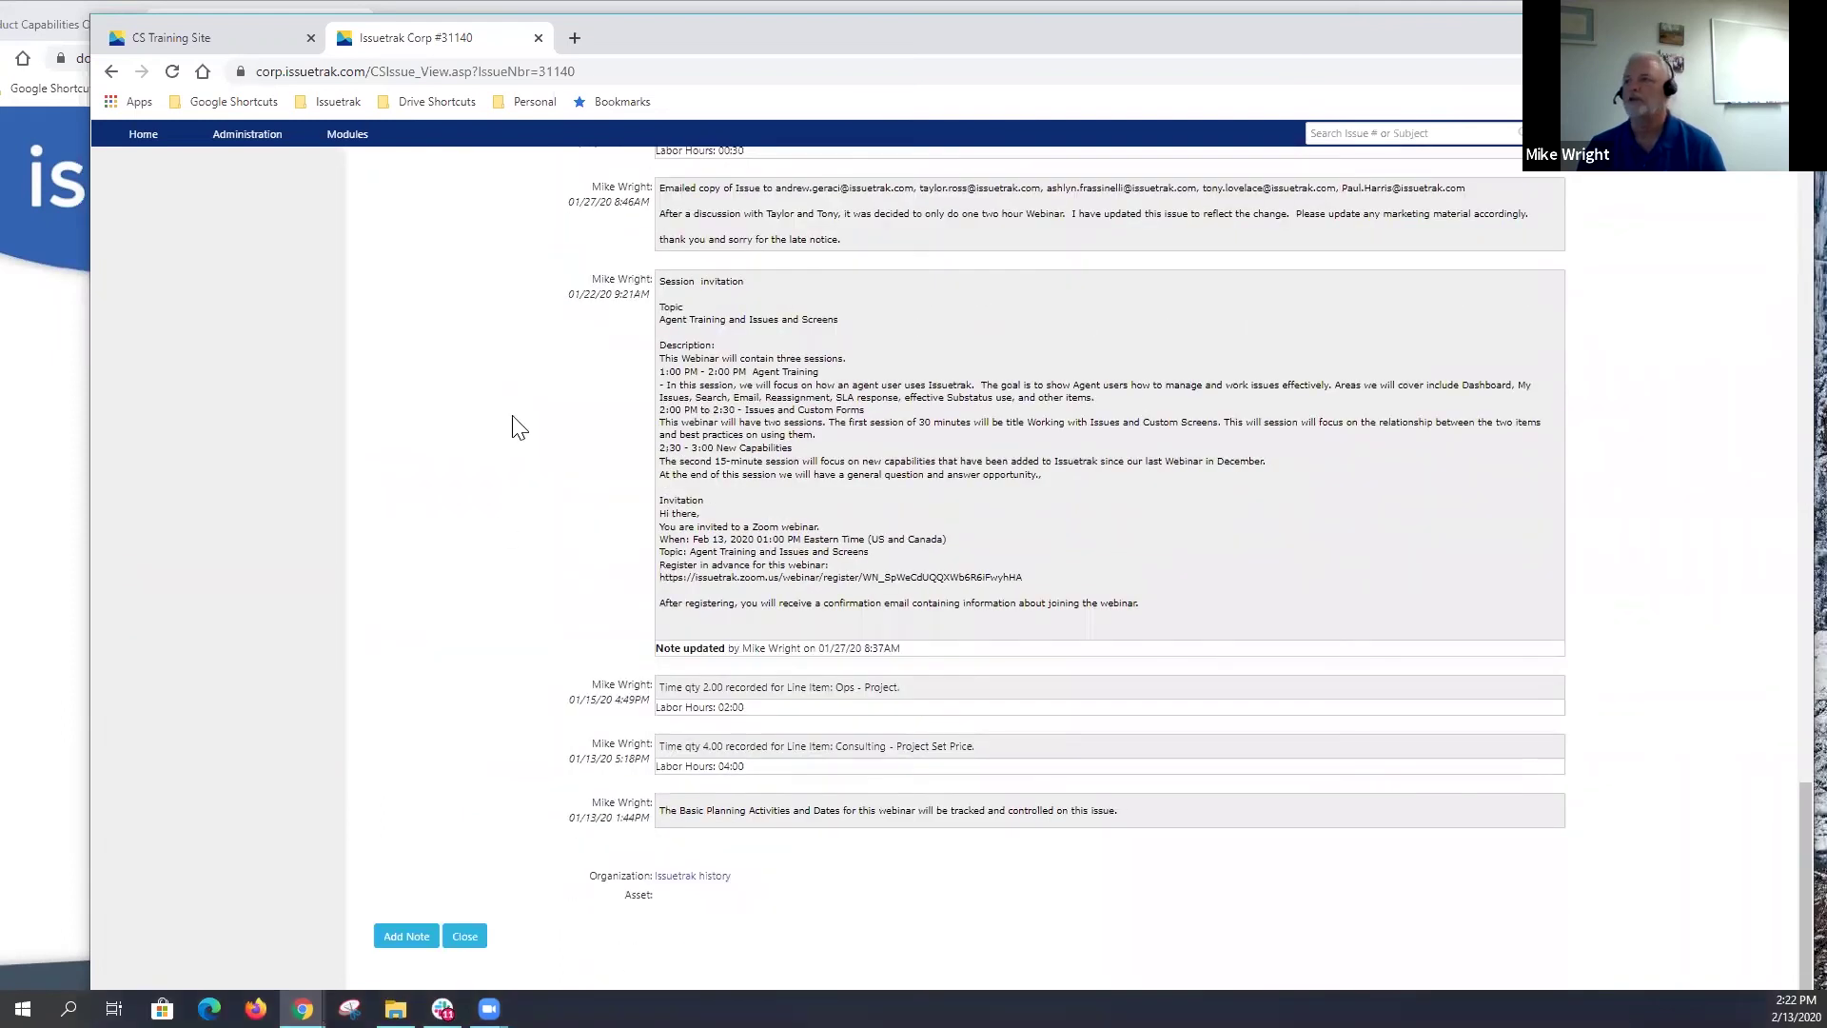
pyautogui.scroll(10, 519, 428)
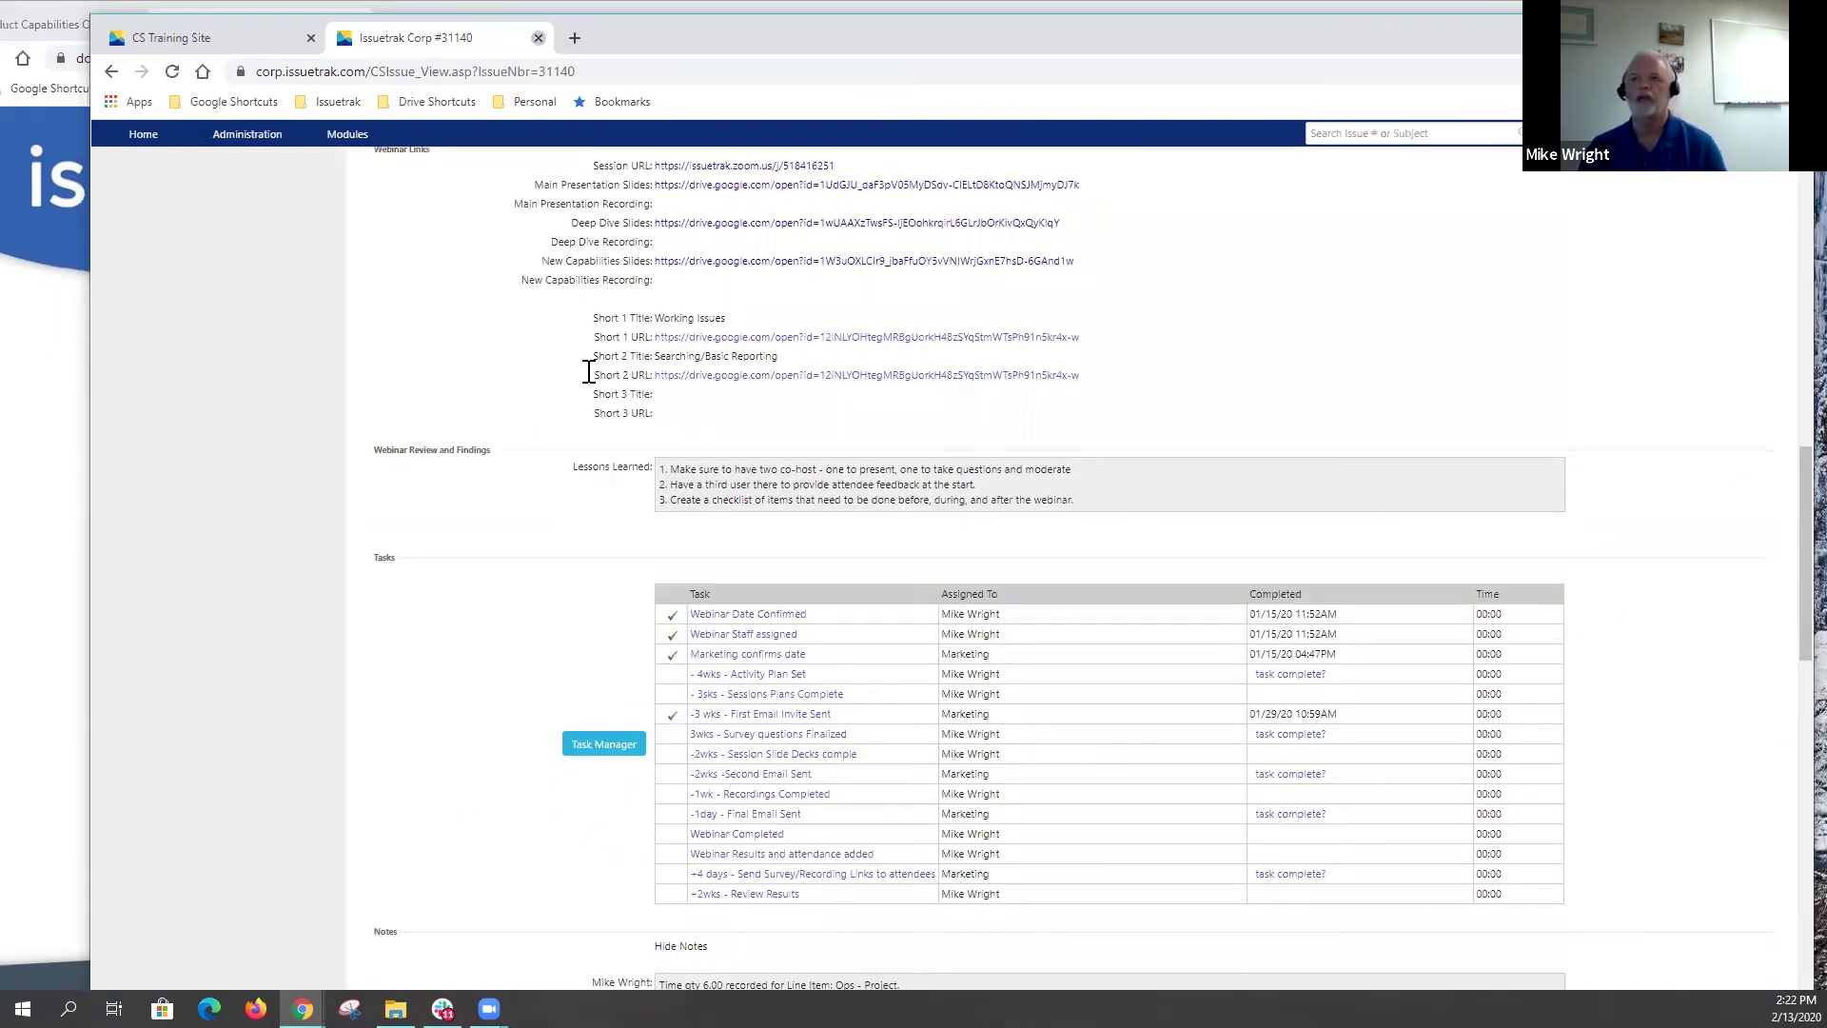
# Step: Close the corporate issue's browser tab and return to the start of the training site's Submit Issue form
pyautogui.hotkey('ctrl', 'w')
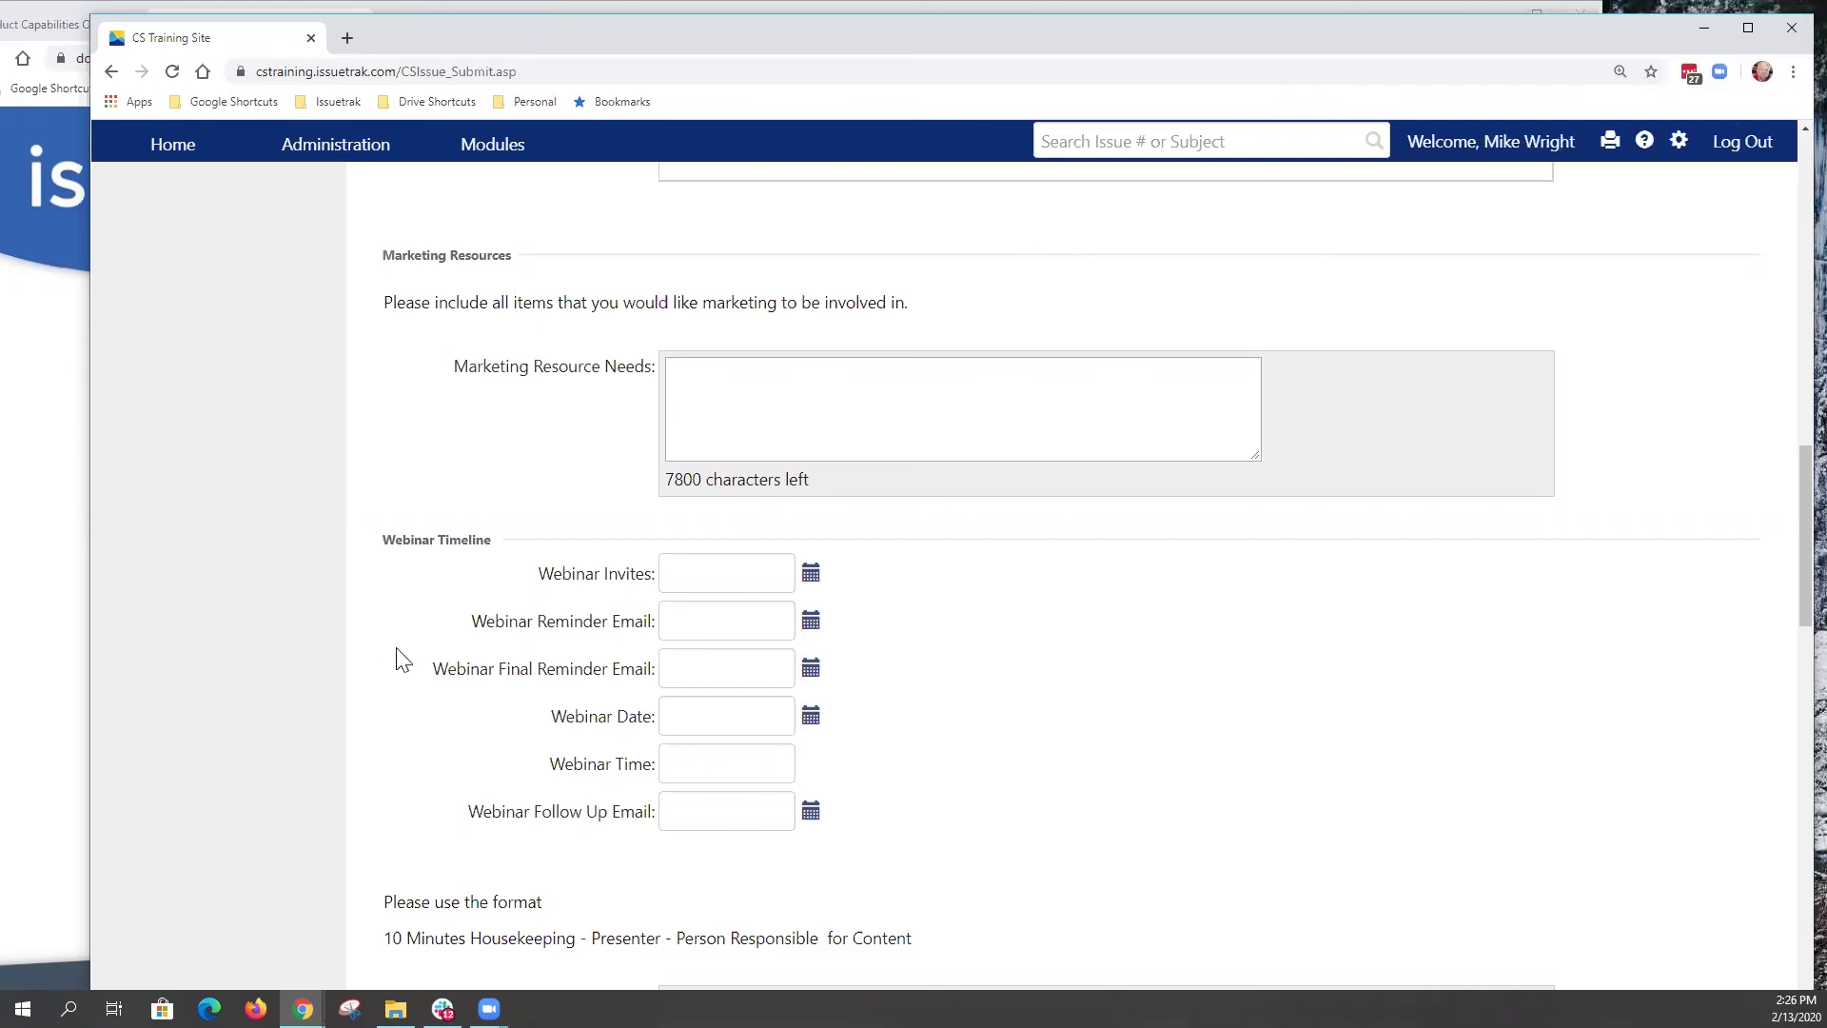
pyautogui.scroll(10, 391, 543)
pyautogui.scroll(3, 391, 547)
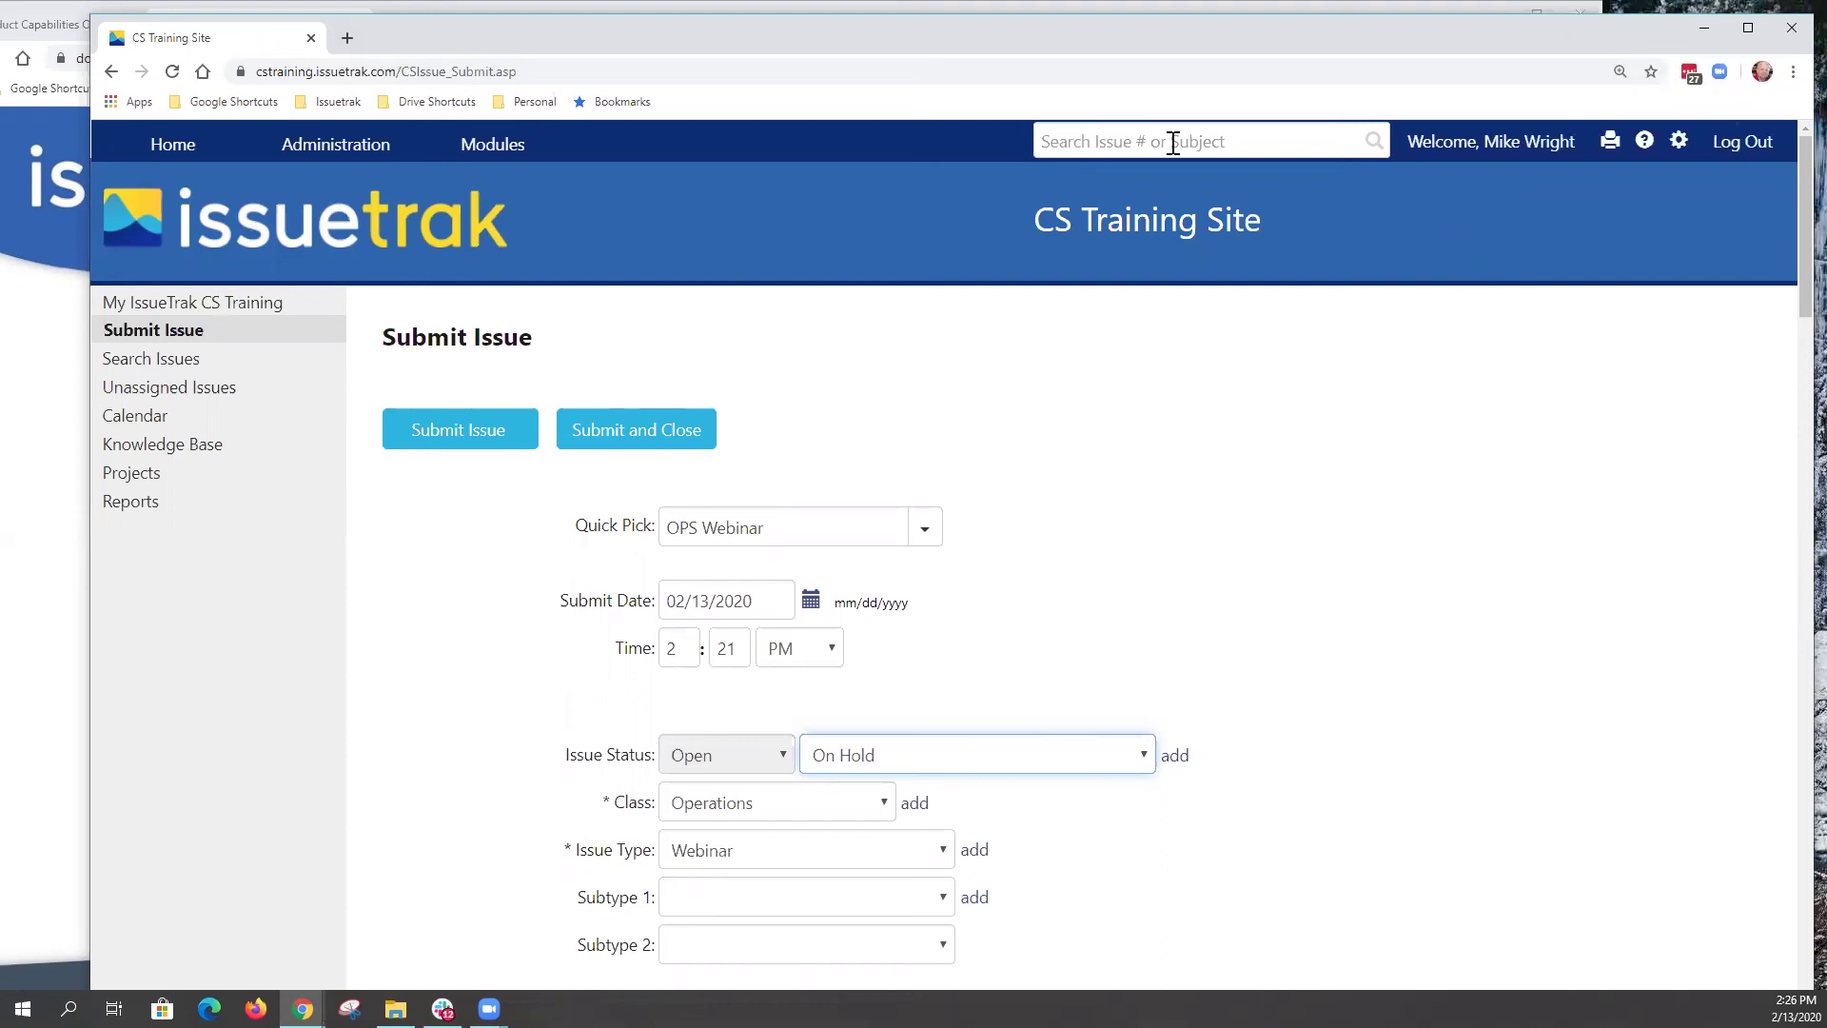
# Step: Open the bookmarked Issuetrak web page in a new browser tab
pyautogui.click(346, 36)
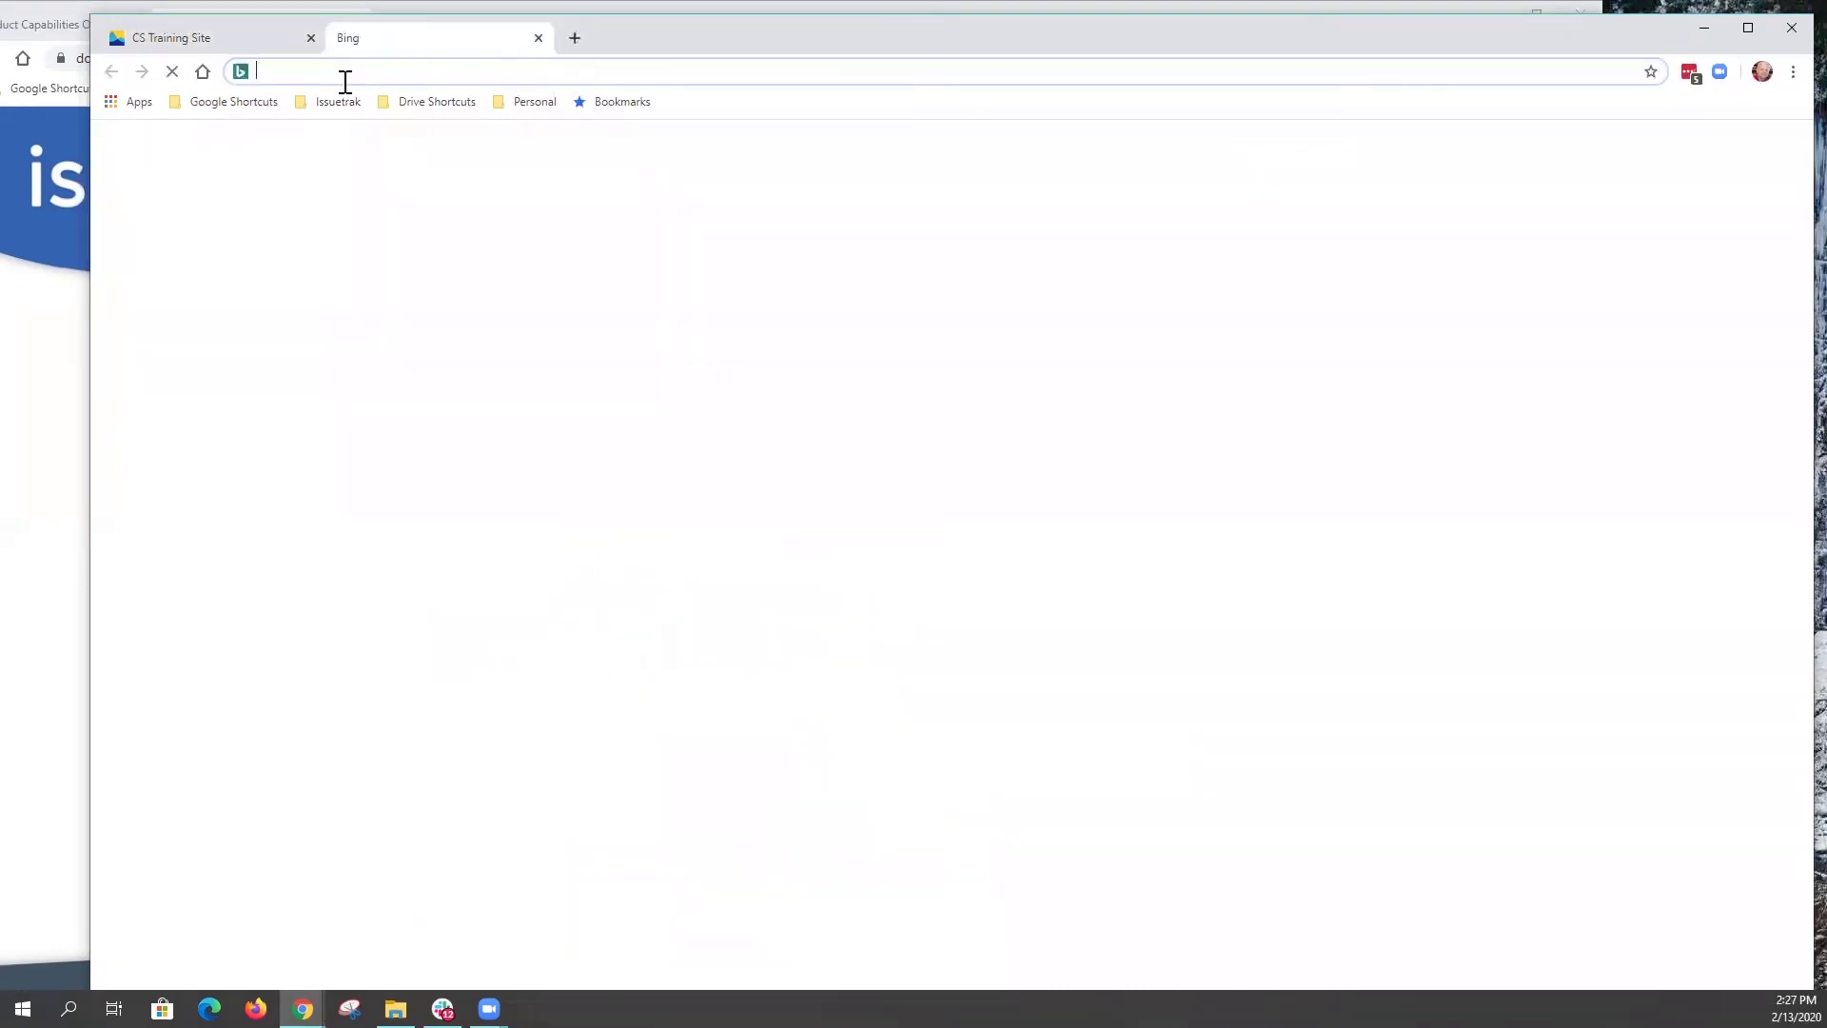
pyautogui.click(344, 107)
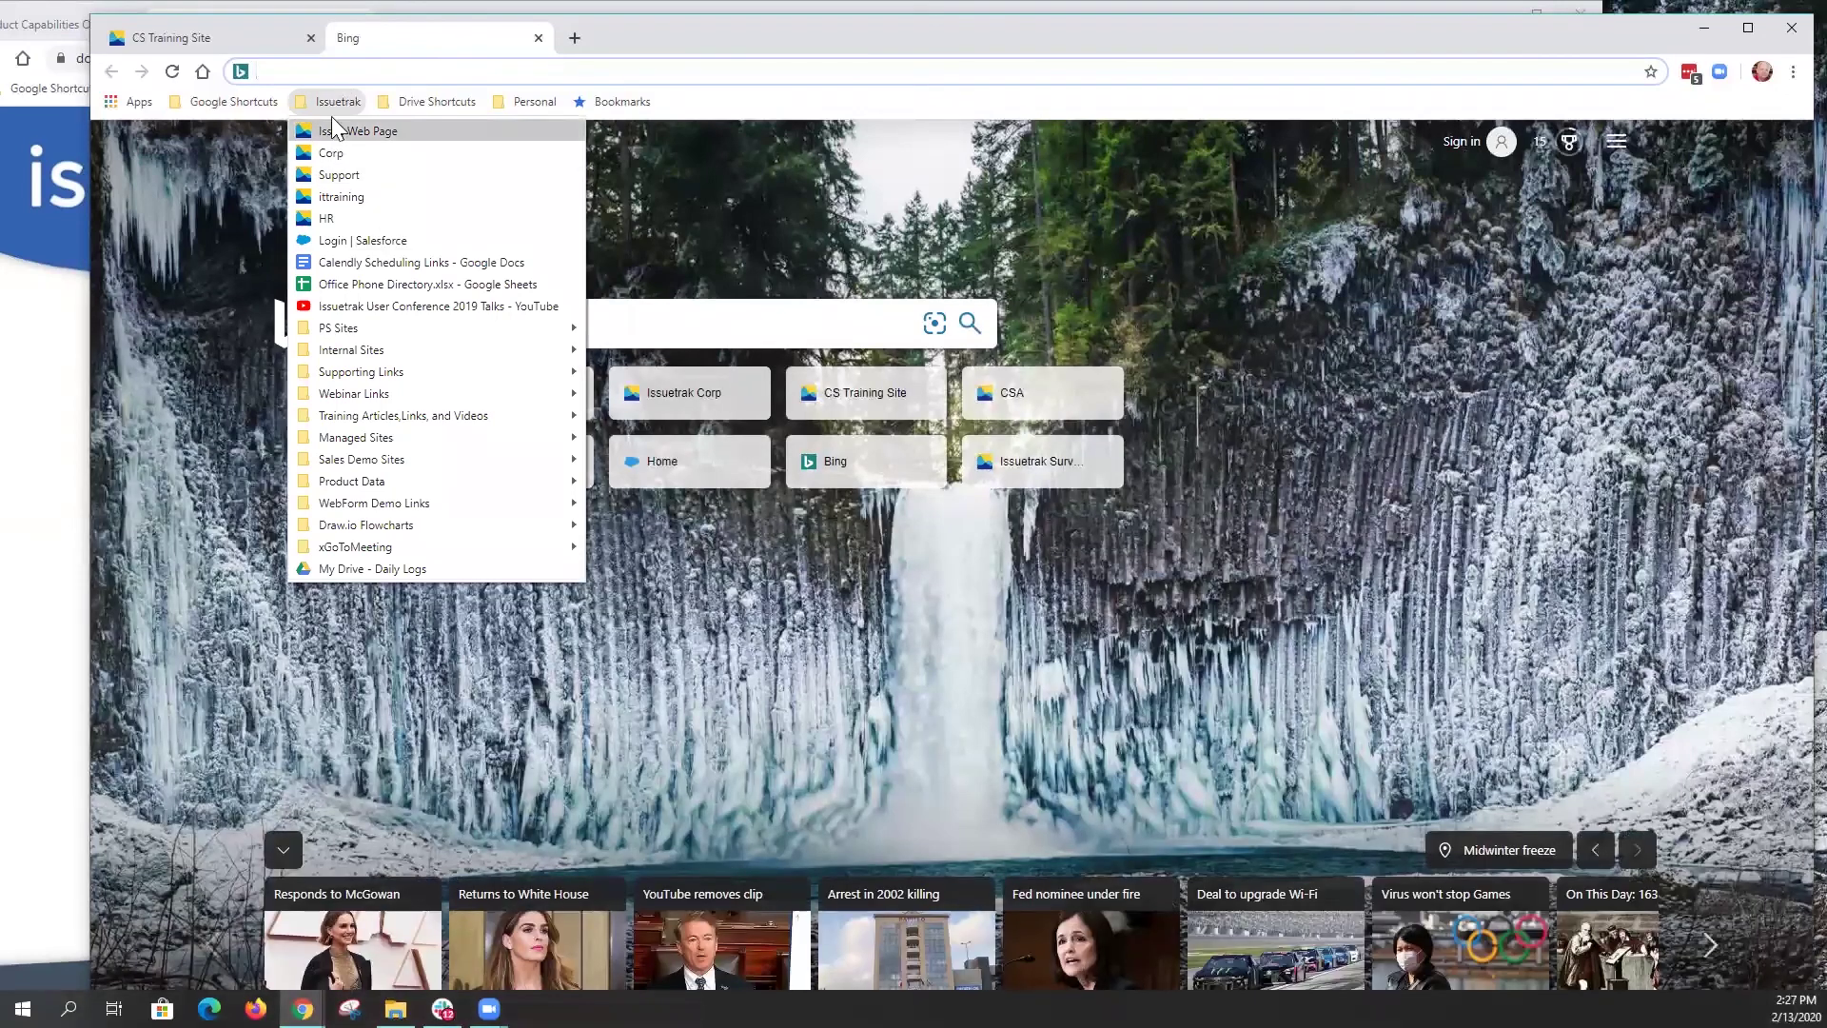
pyautogui.click(320, 71)
pyautogui.click(327, 100)
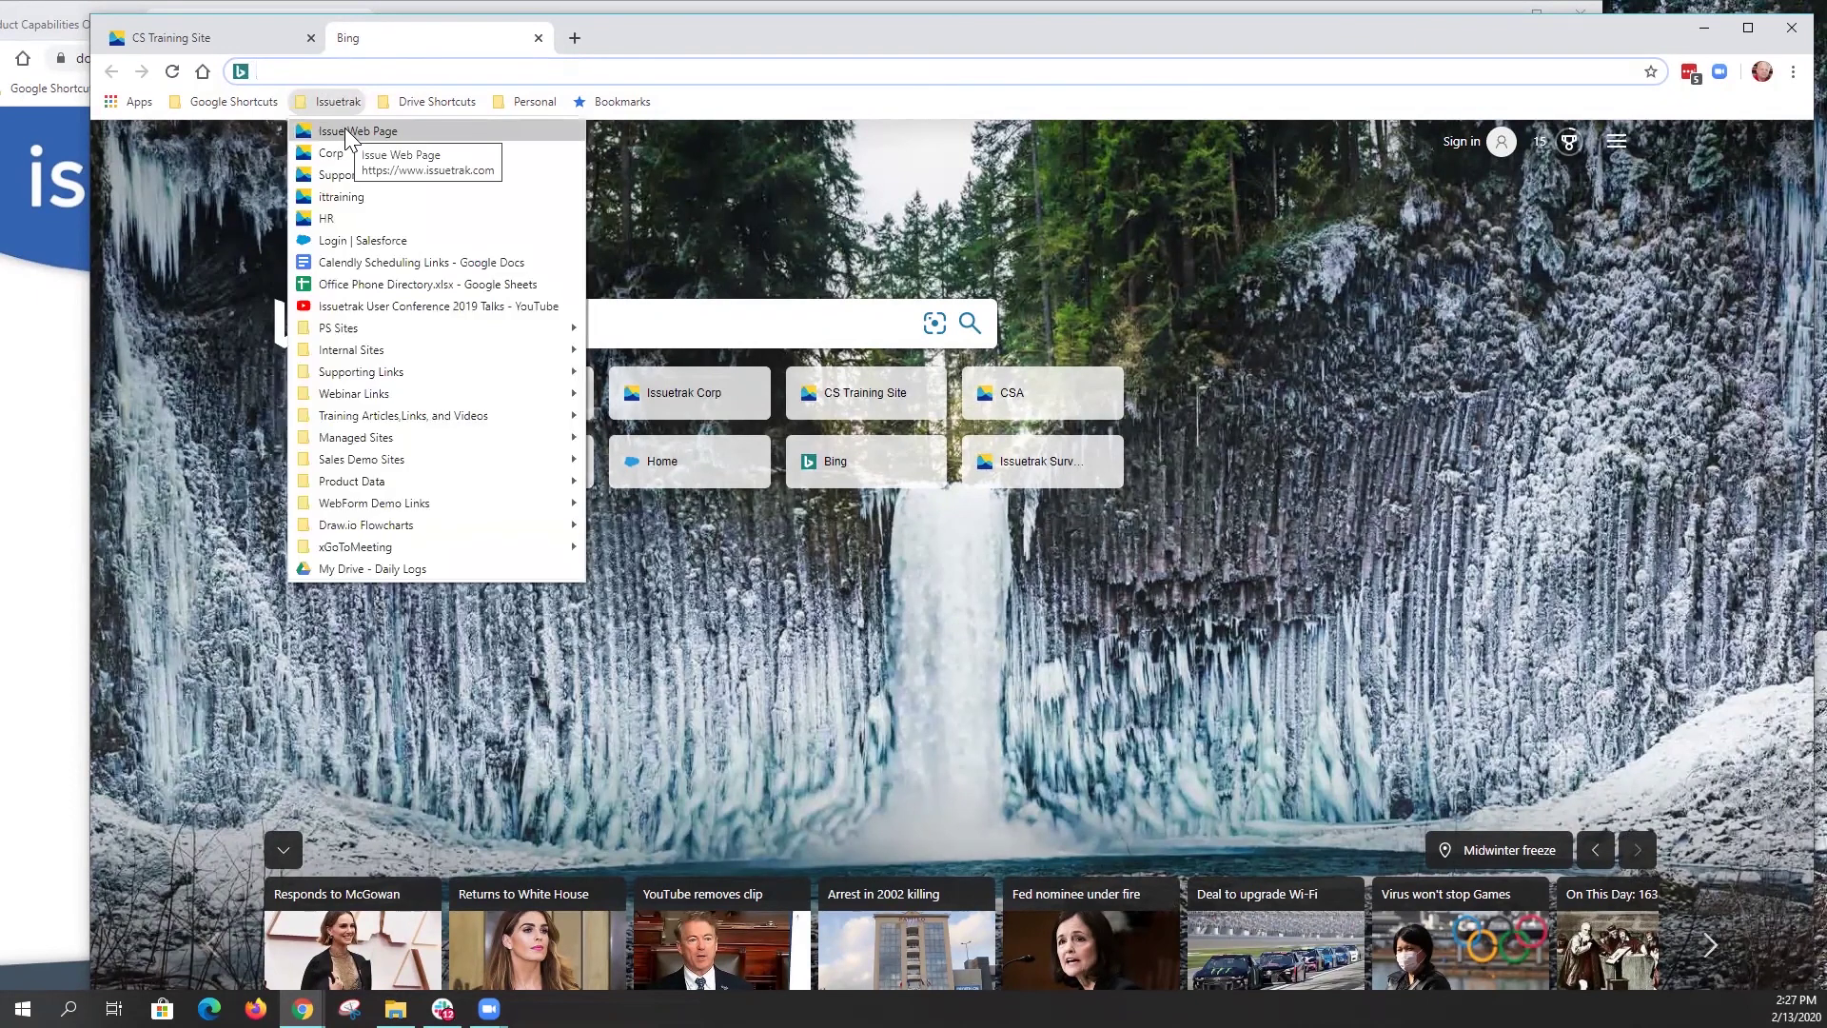
pyautogui.click(346, 132)
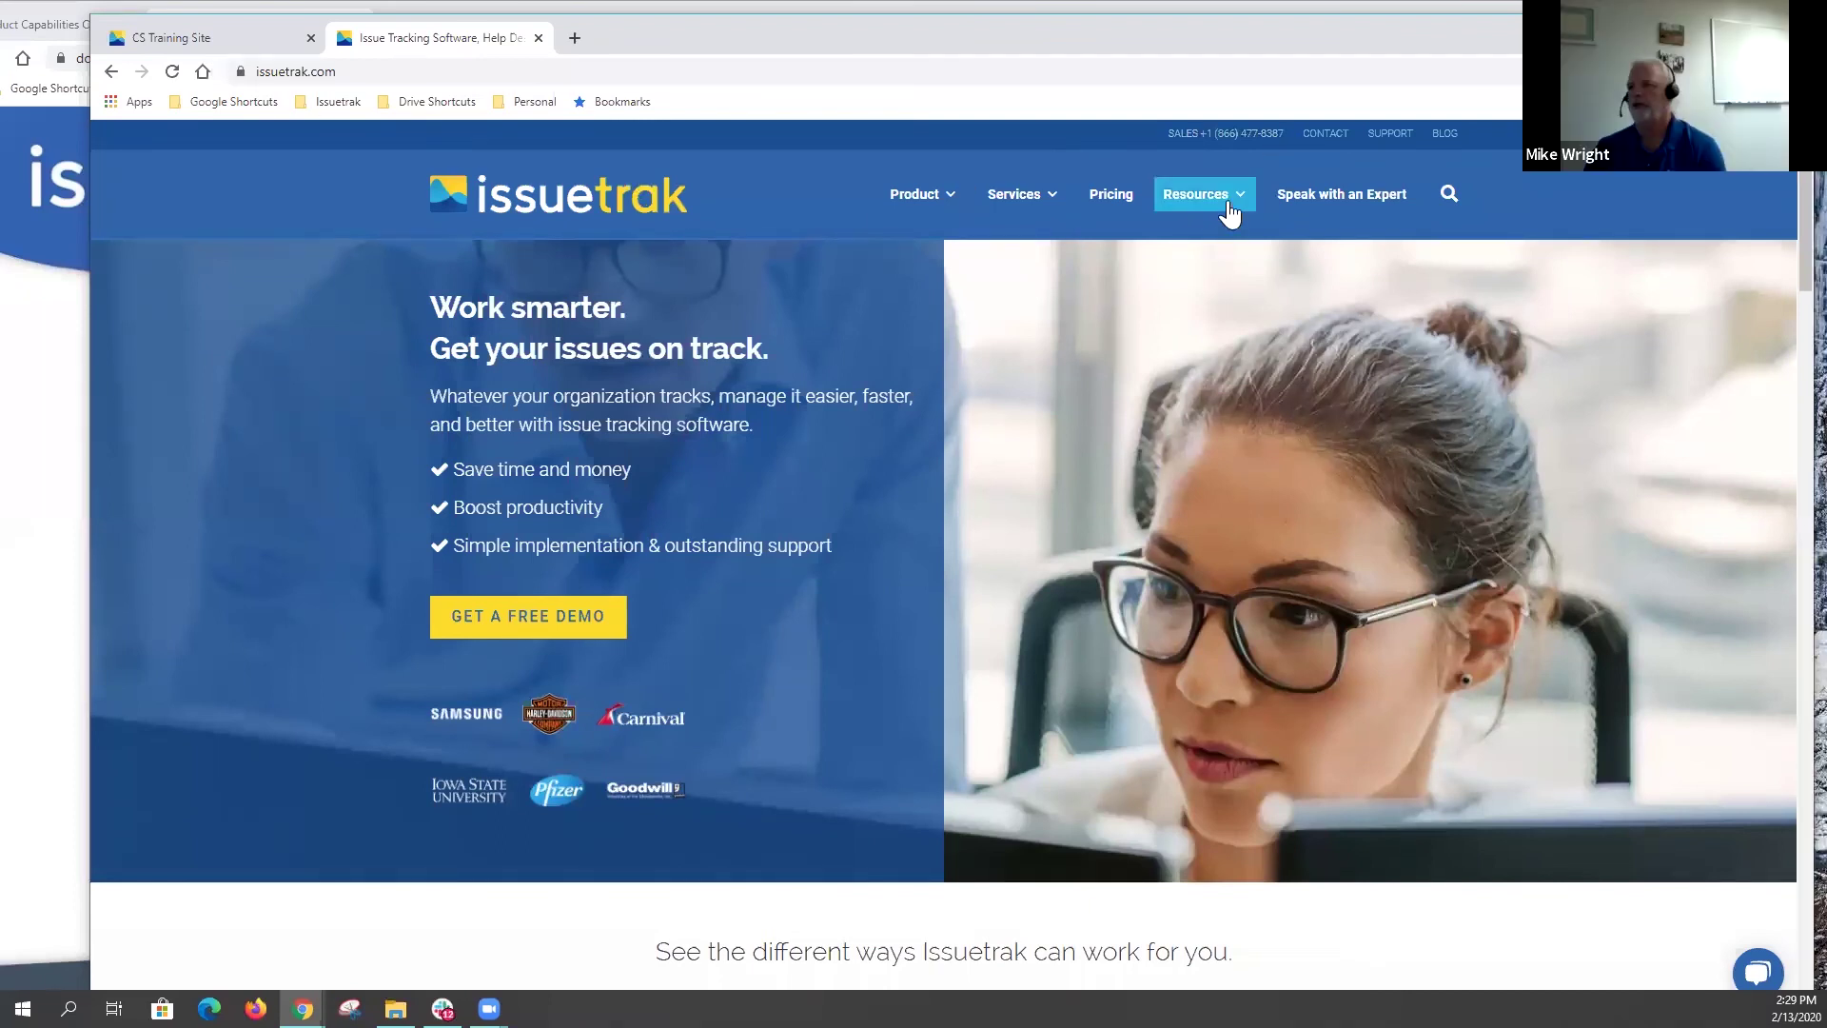
# Step: View the Help Center and Training resources on the Issuetrak website and open the On-Demand Webinars page
pyautogui.moveTo(1236, 199)
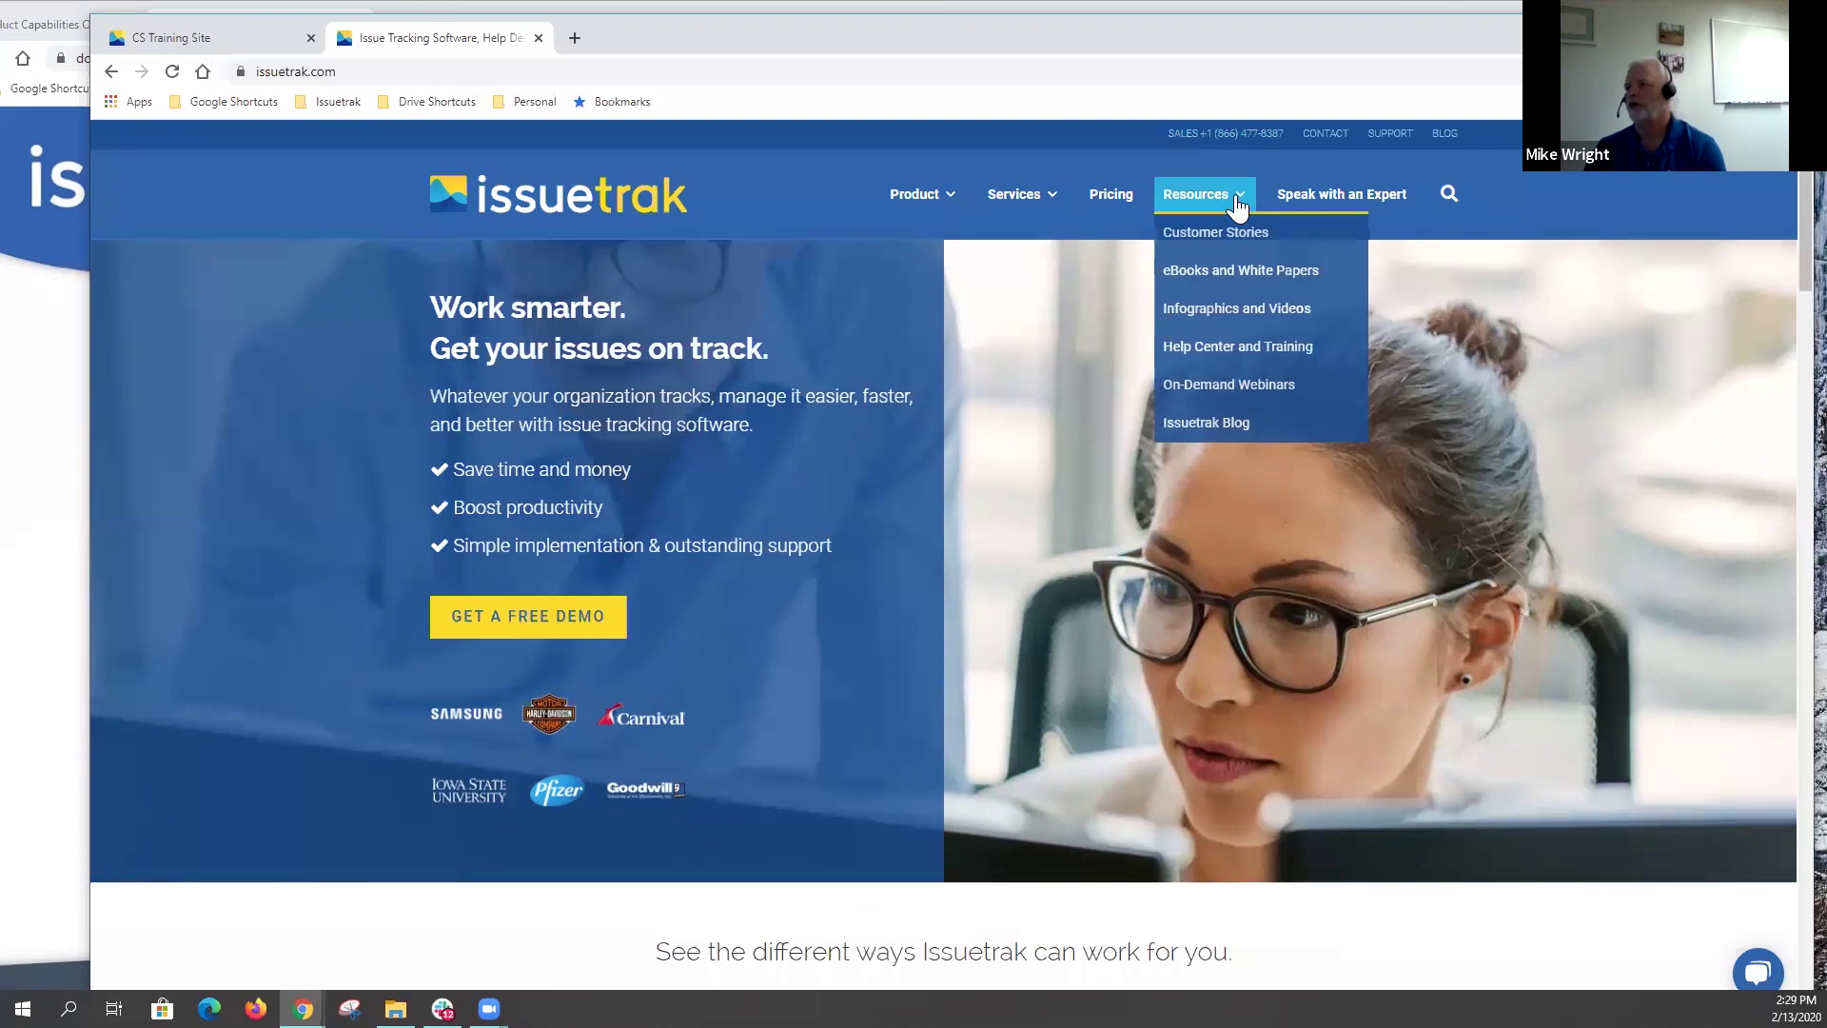
pyautogui.click(1237, 348)
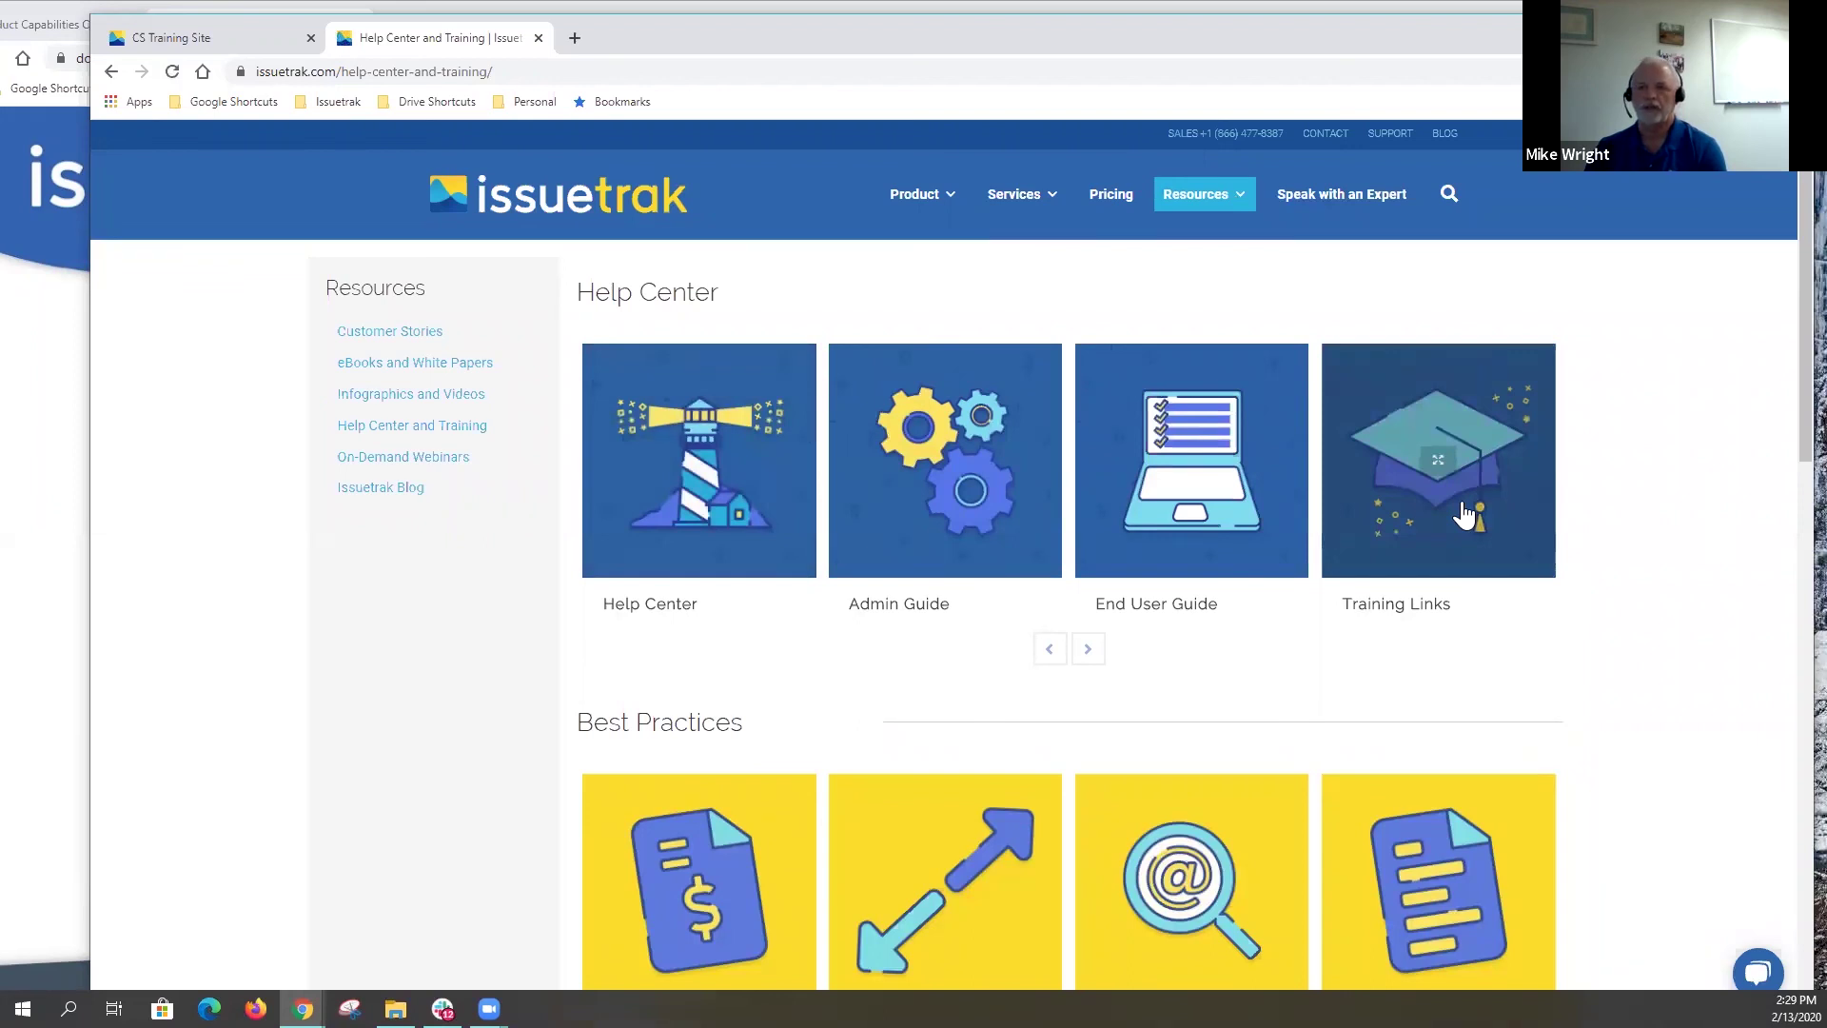
pyautogui.click(396, 459)
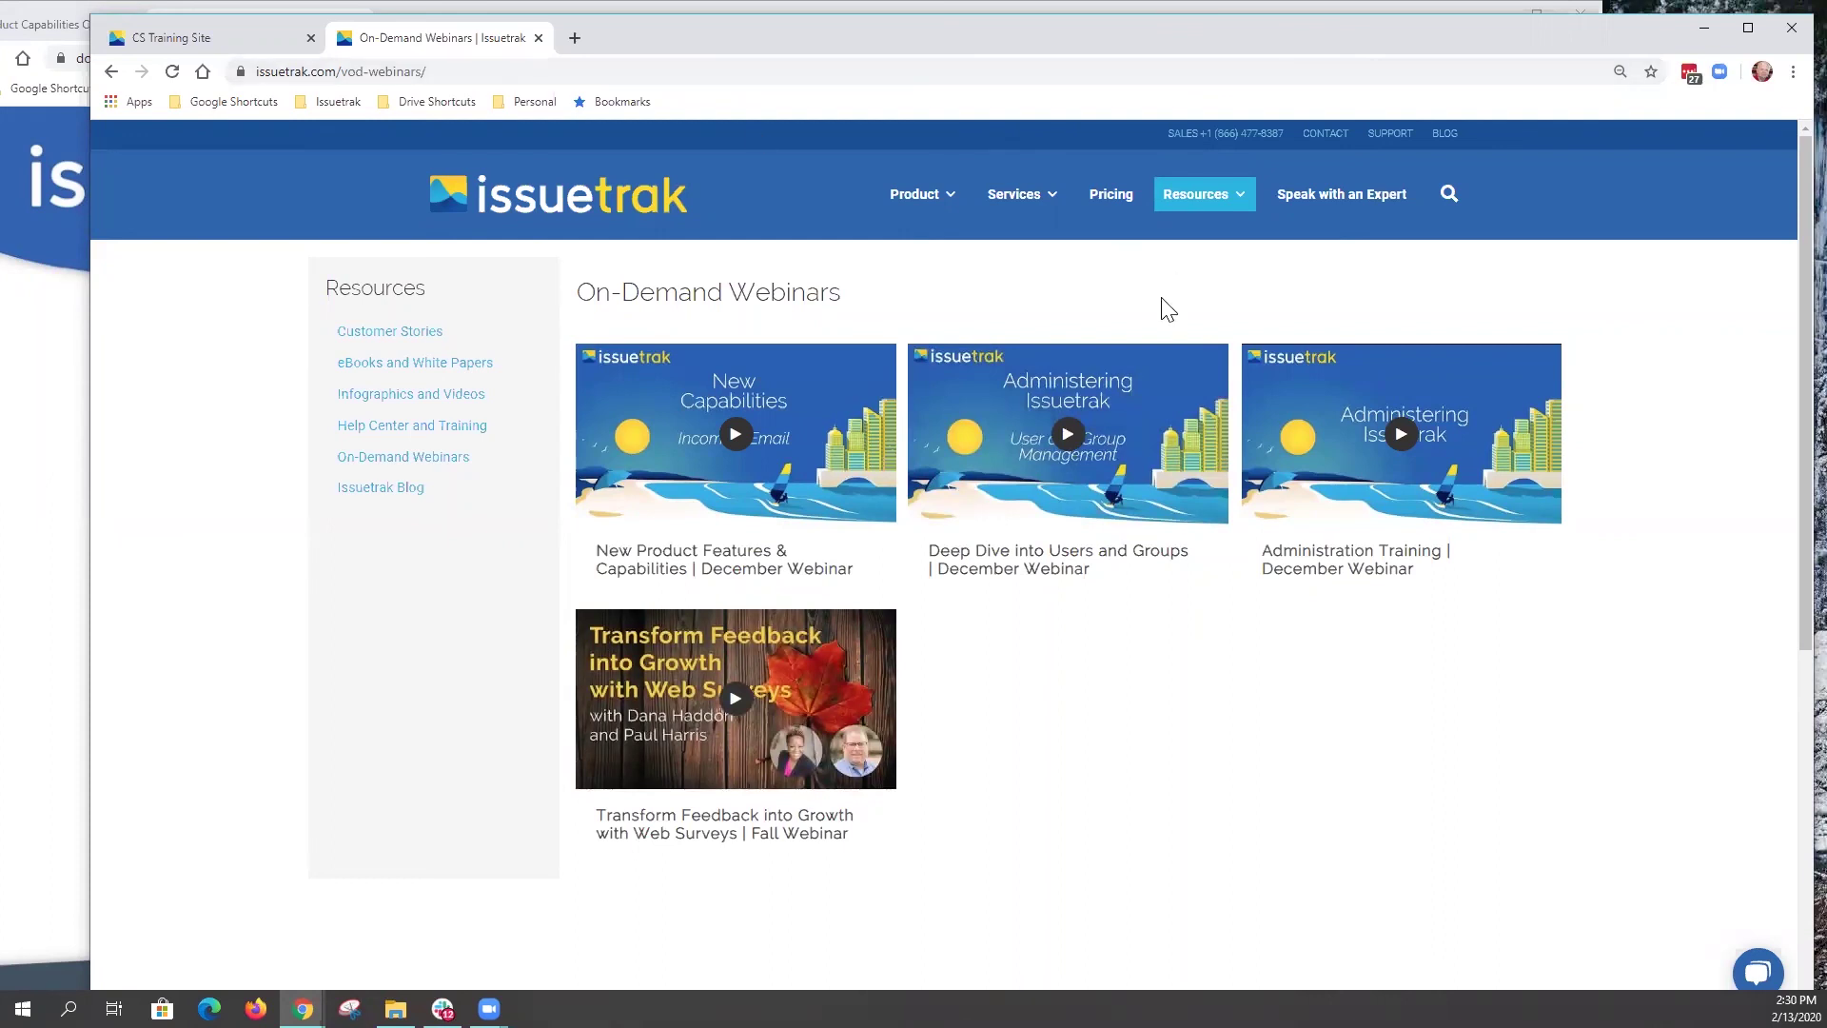
# Step: On the CS Training Site, open the AEStaff end user for editing and highlight its Active parameter and User ID
pyautogui.click(195, 40)
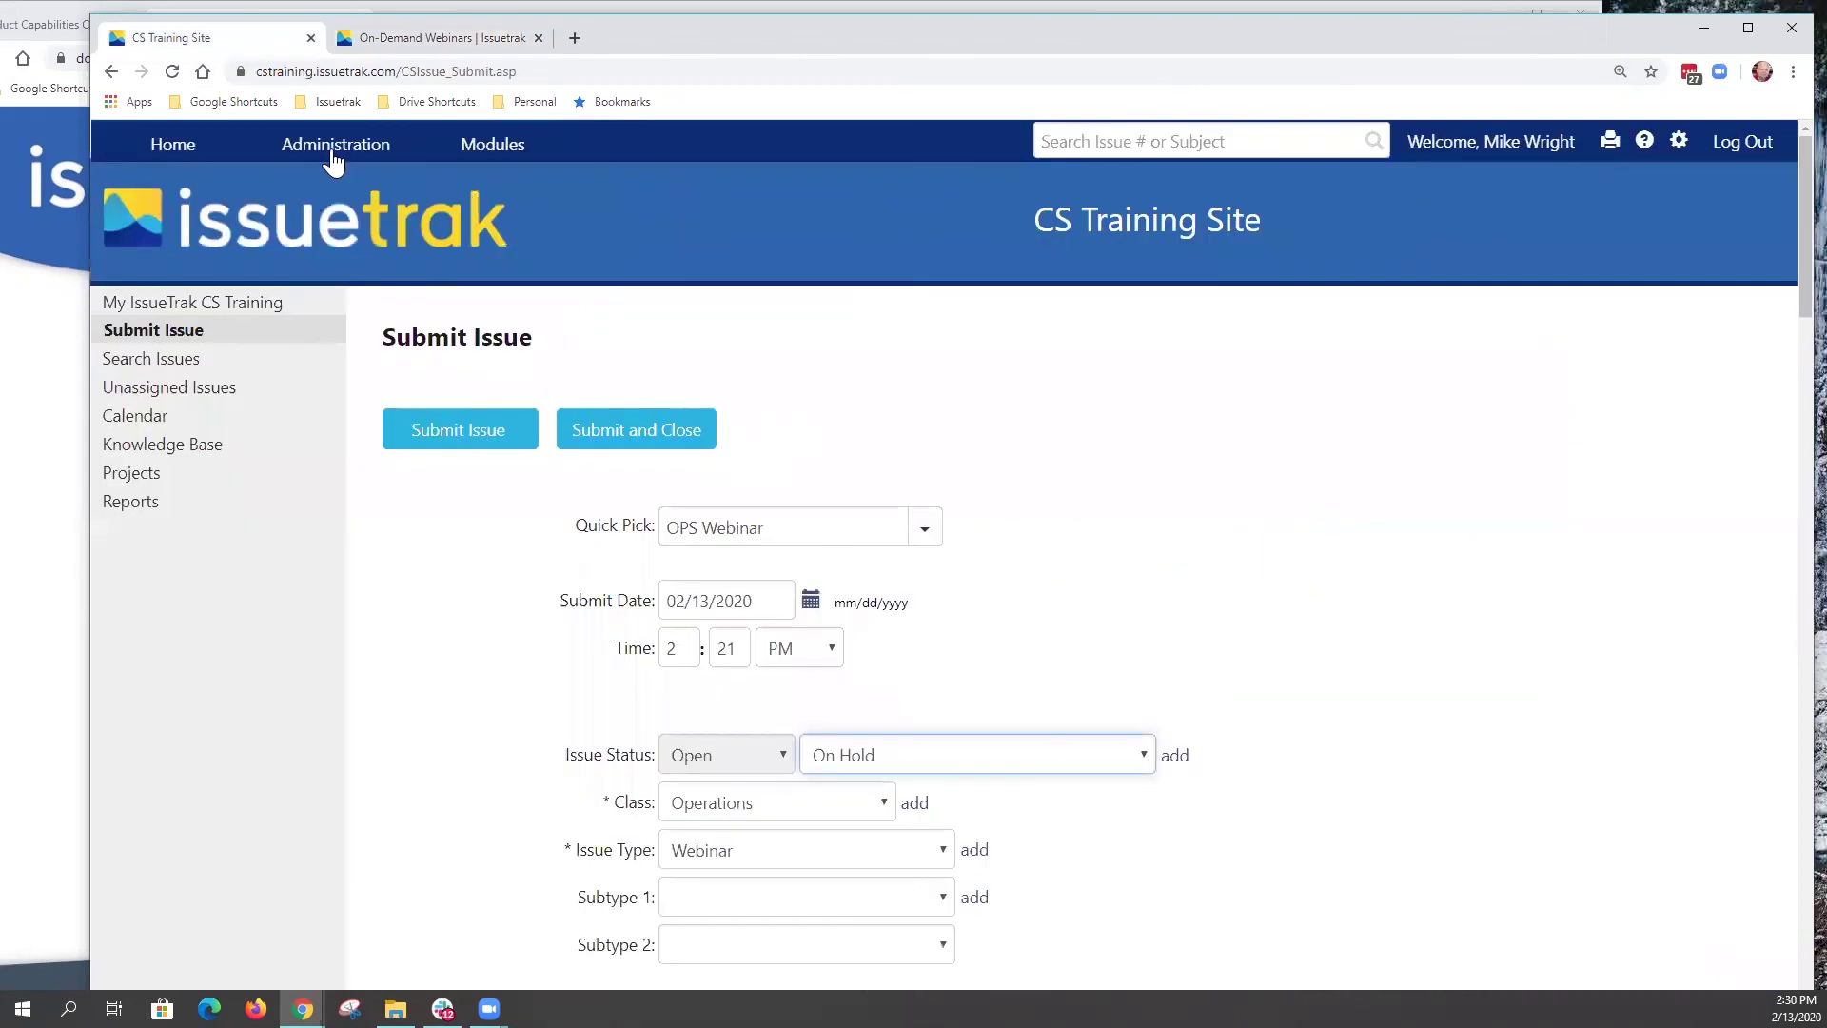
pyautogui.moveTo(334, 152)
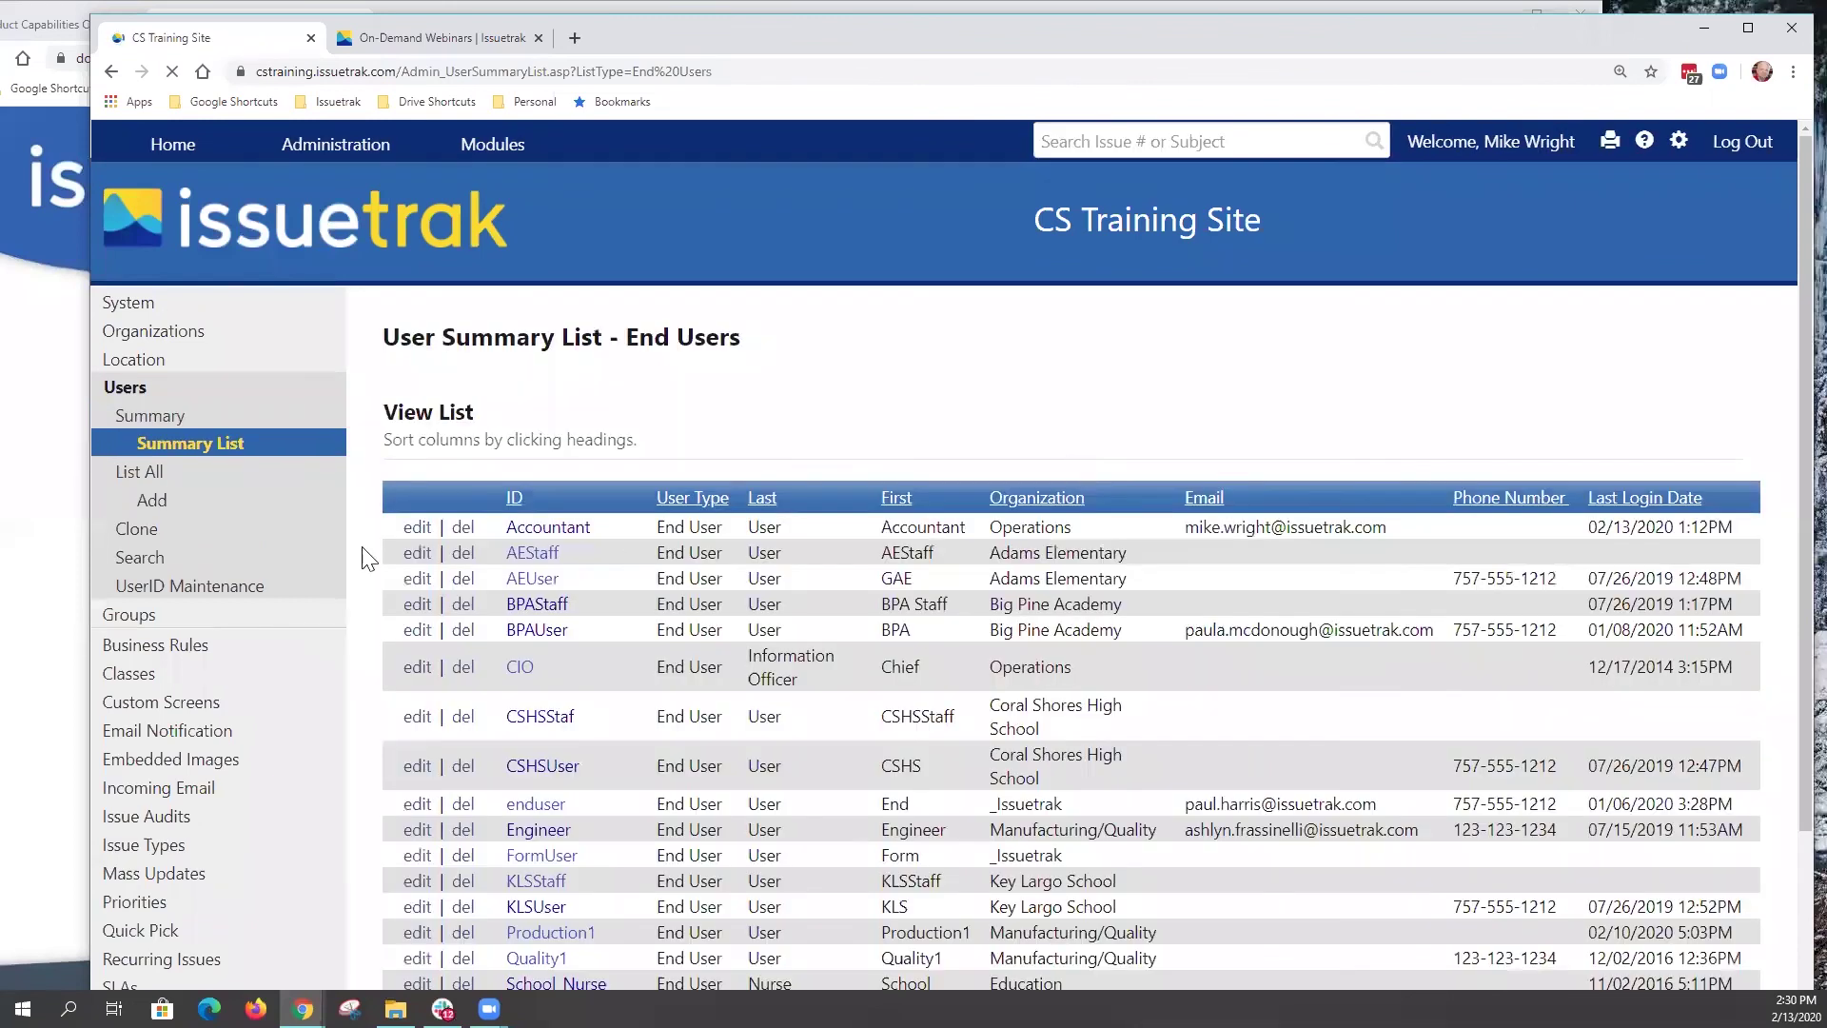
pyautogui.click(416, 558)
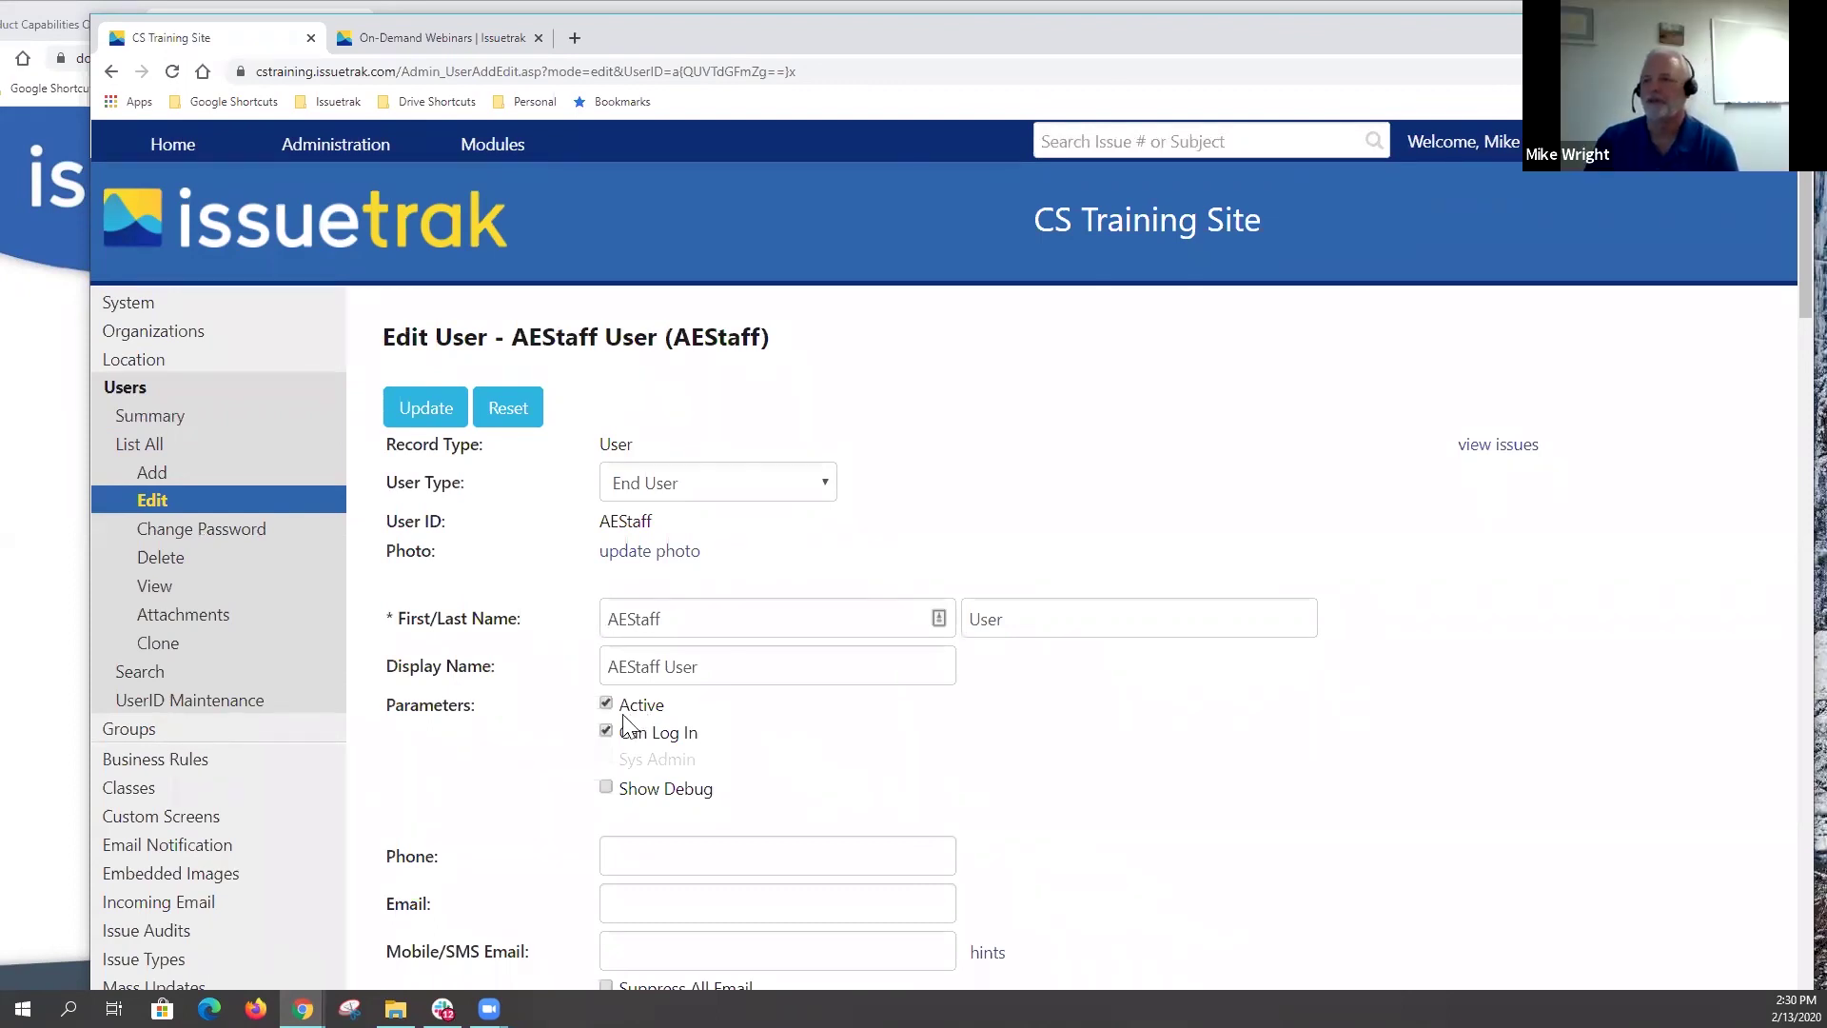
pyautogui.moveTo(663, 704); pyautogui.dragTo(592, 703)
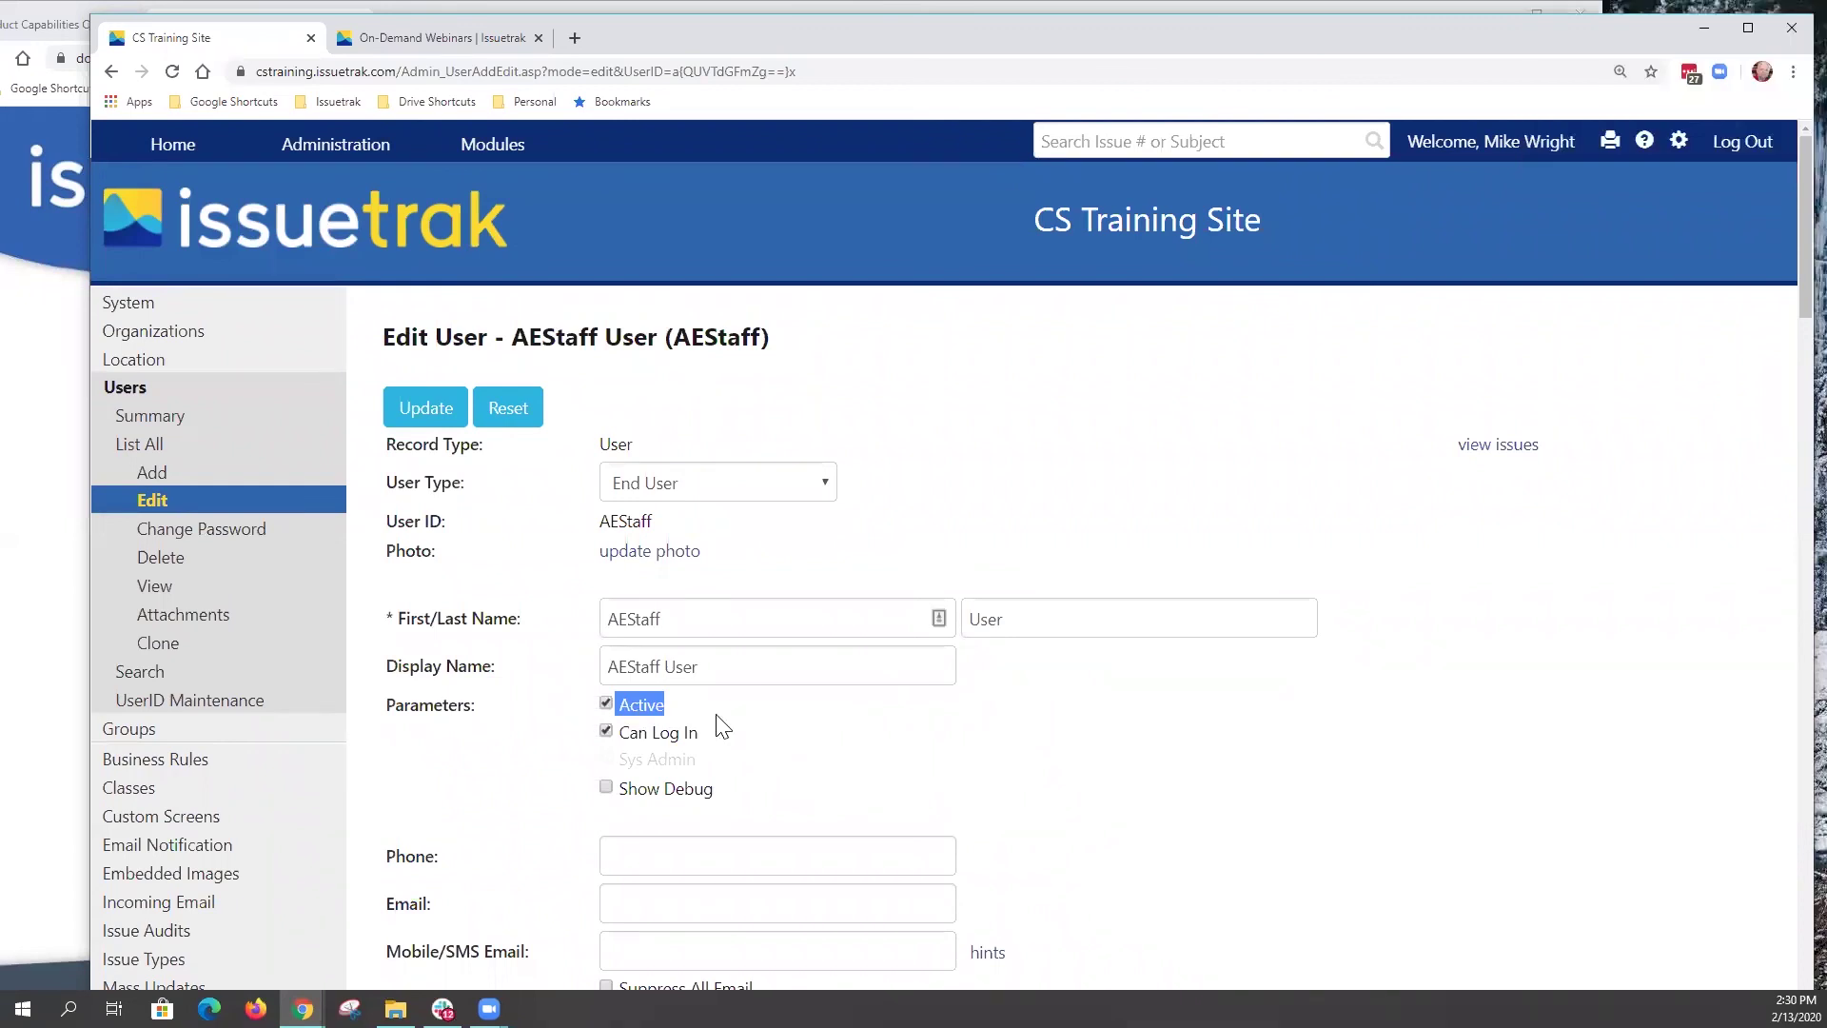
pyautogui.moveTo(654, 525); pyautogui.dragTo(599, 534)
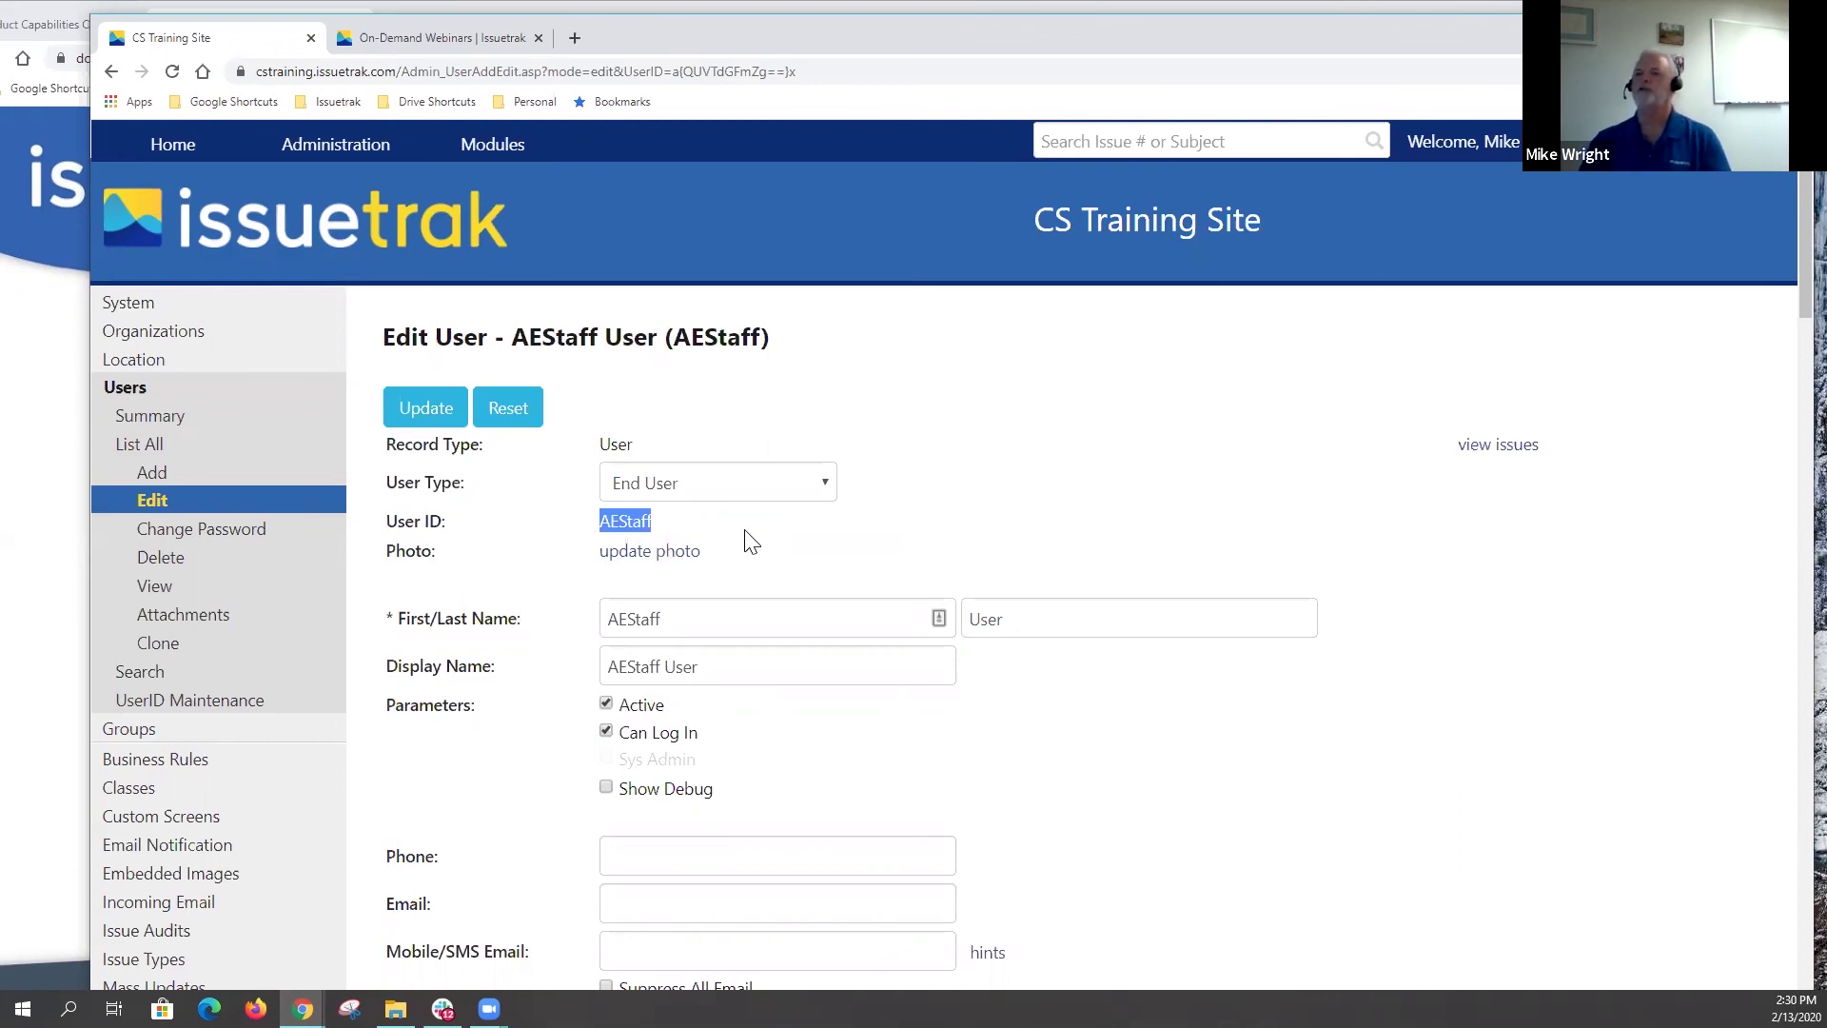